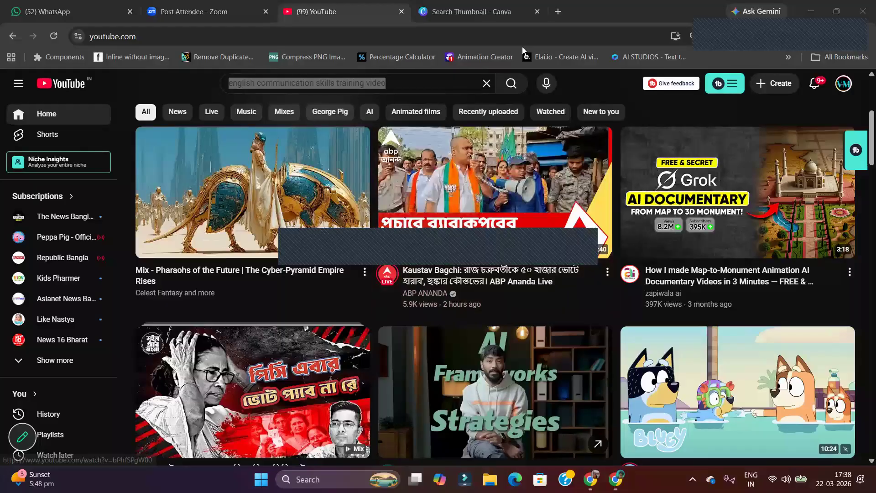
Search YouTube for "Mysterious Temples" in place of the existing query
key(BackSpace)
text(Myster)
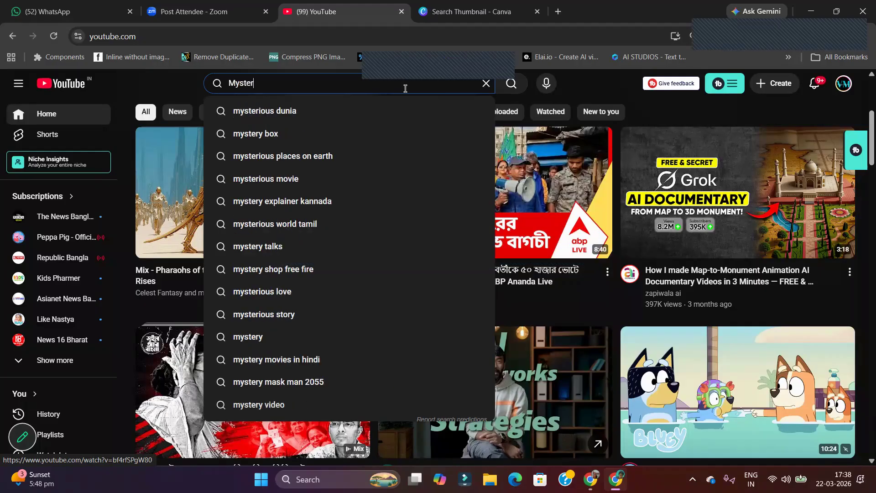
text(ious Temples)
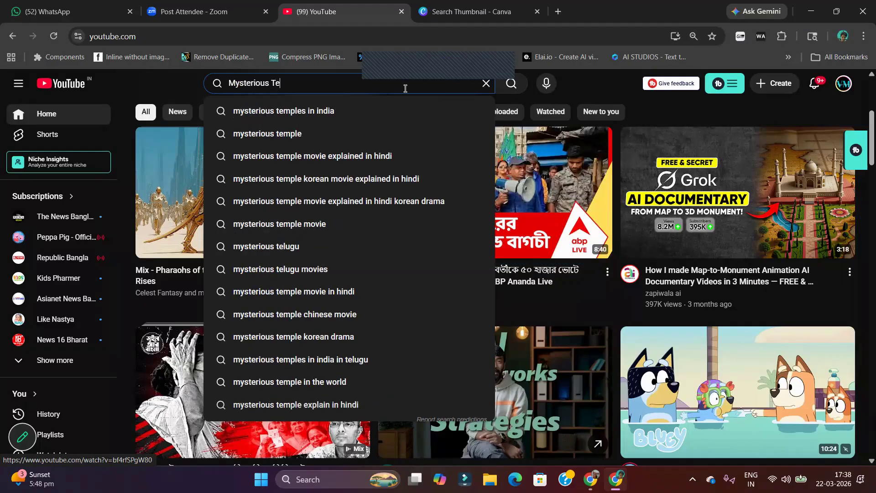
key(Return)
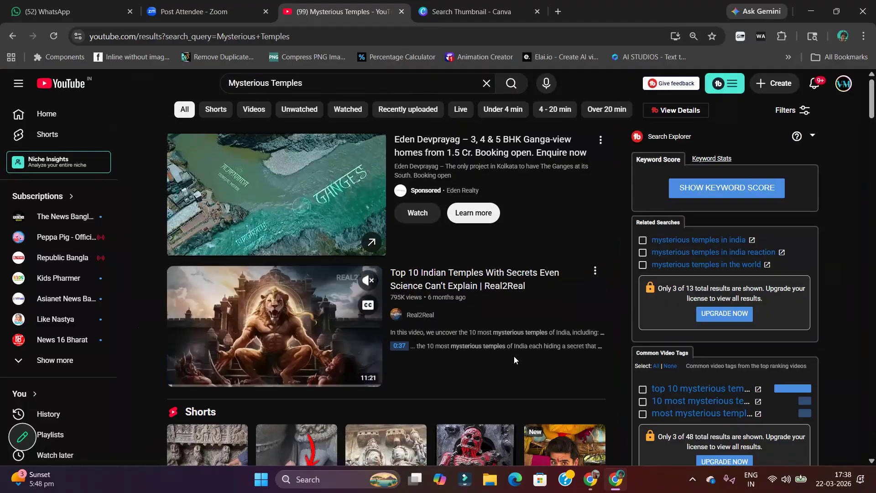
Look through the Mysterious Temples search results and examine the thumbnail styles of the listed videos
scroll(669, 355, down, 6)
scroll(464, 382, down, 5)
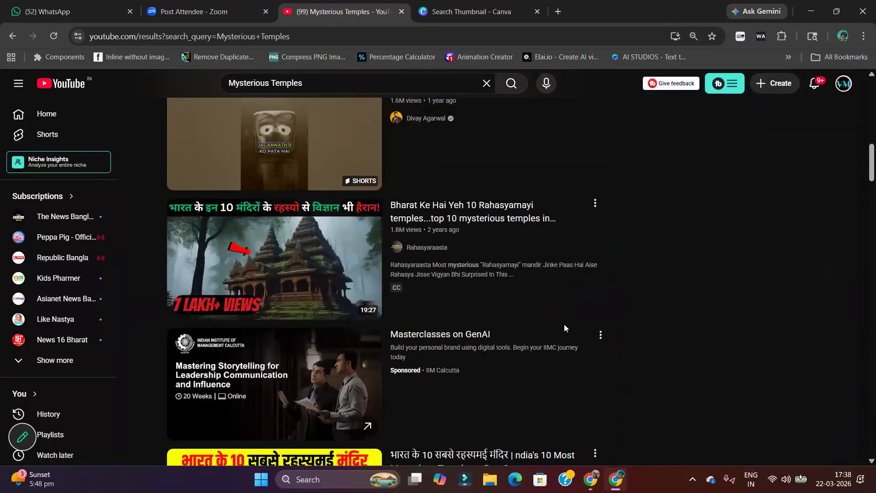
scroll(535, 323, down, 4)
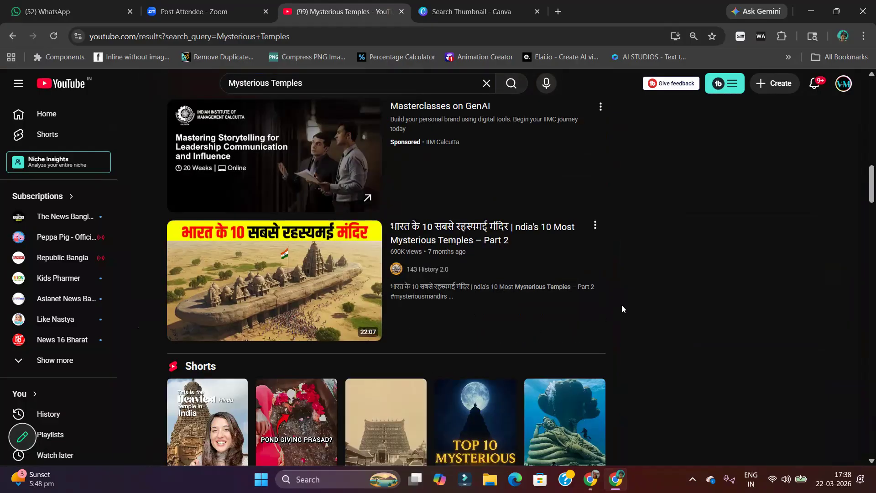
scroll(622, 305, down, 4)
scroll(592, 304, down, 3)
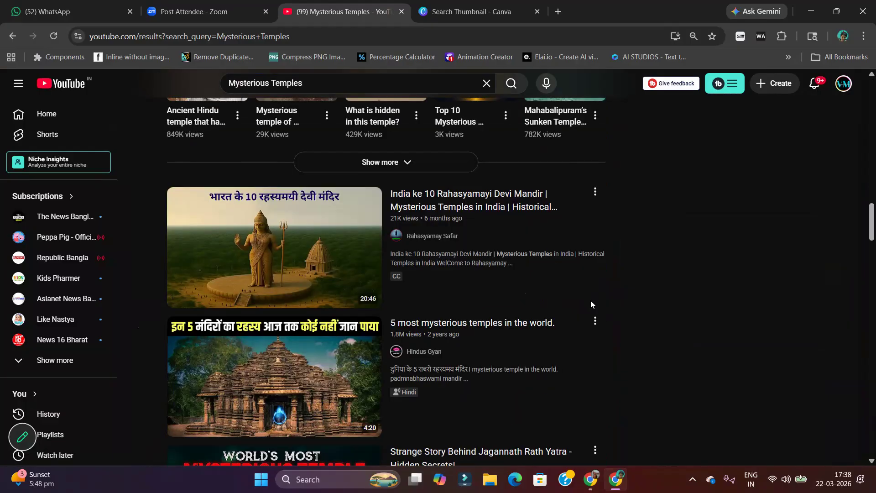
scroll(591, 303, down, 5)
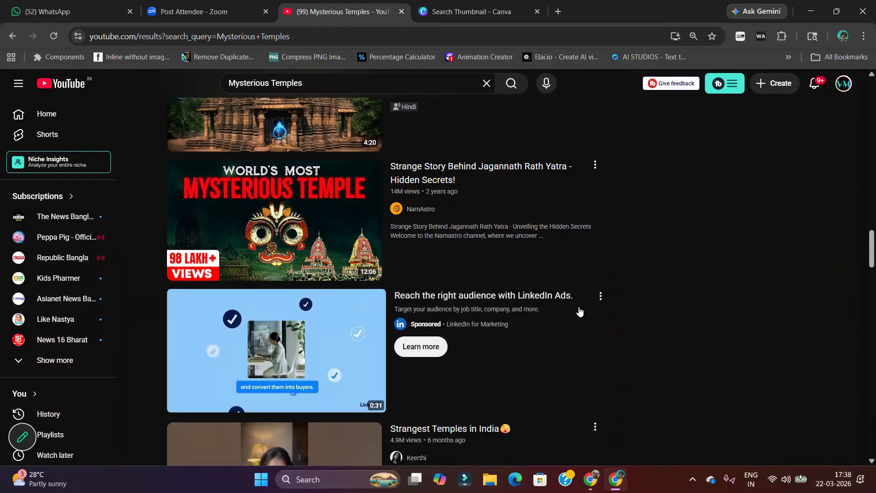
scroll(776, 292, down, 4)
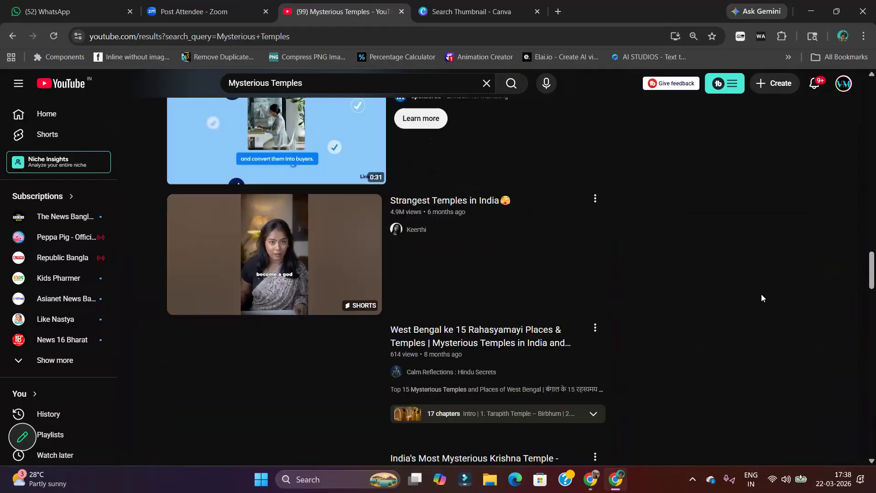
scroll(691, 258, down, 4)
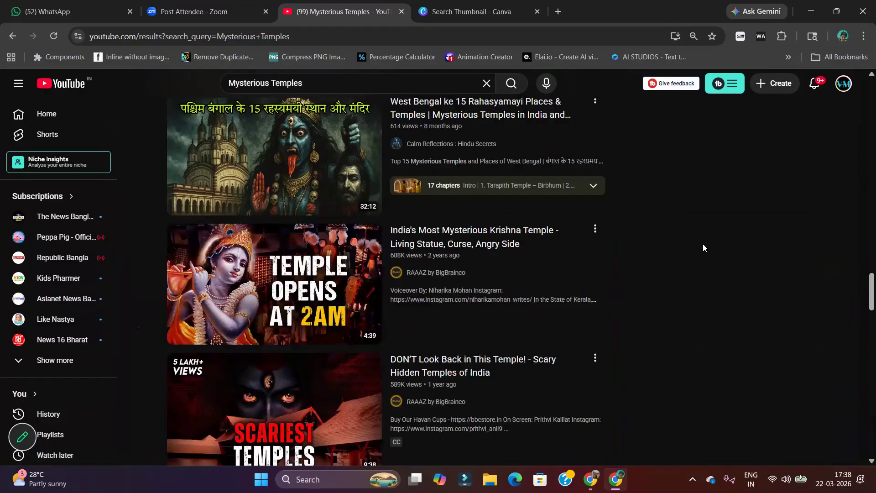
scroll(703, 245, down, 4)
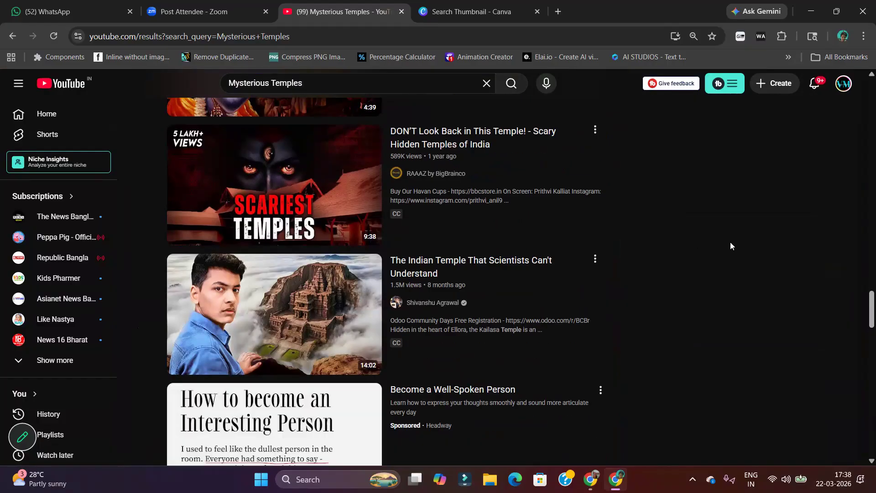
scroll(727, 245, down, 8)
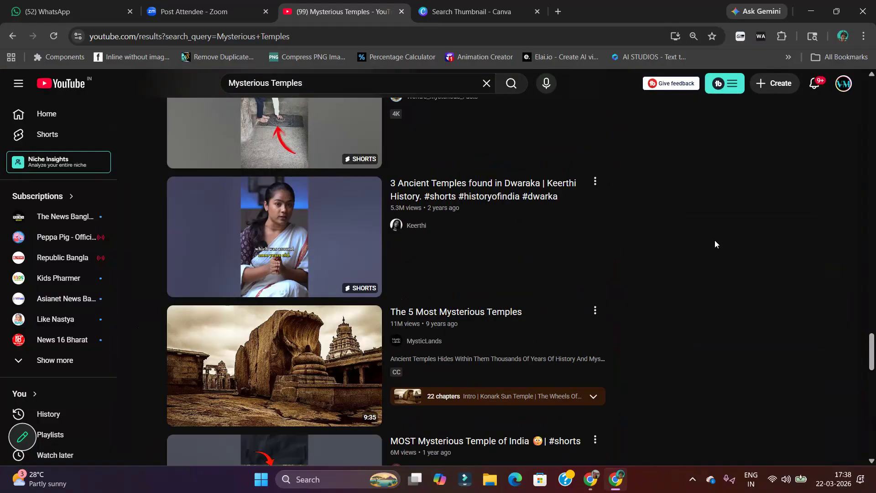
scroll(763, 231, down, 6)
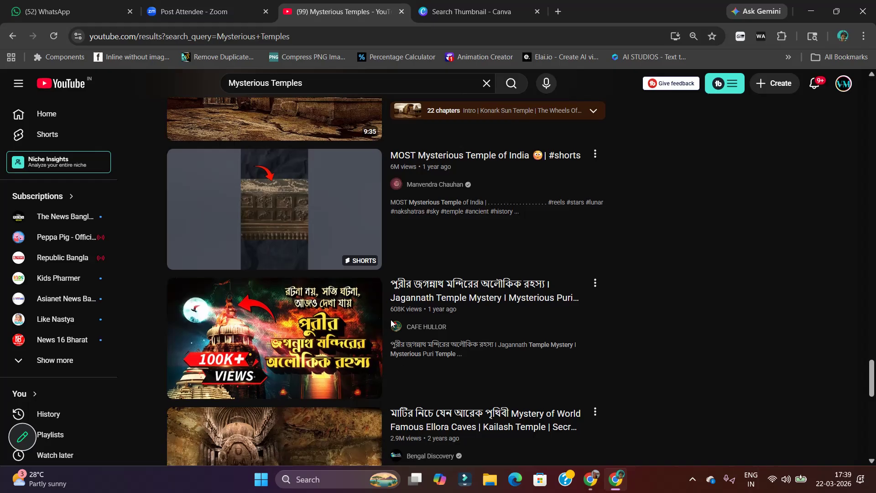
scroll(142, 380, down, 4)
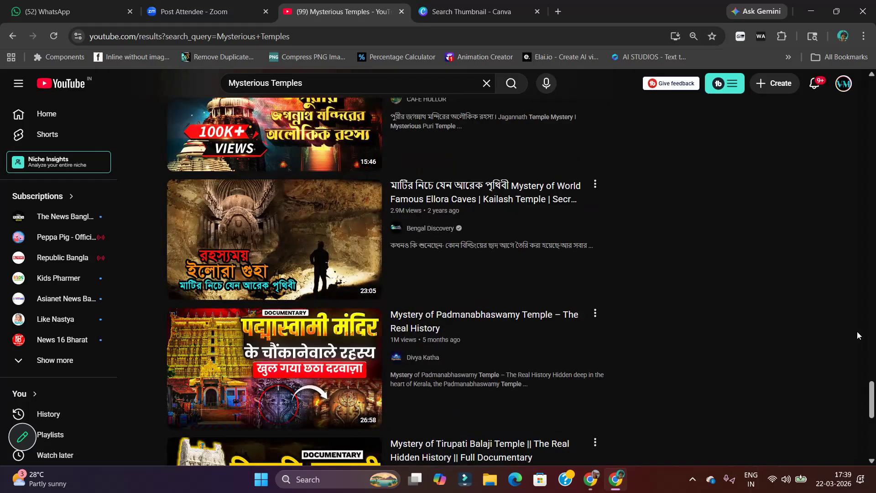
scroll(809, 329, down, 5)
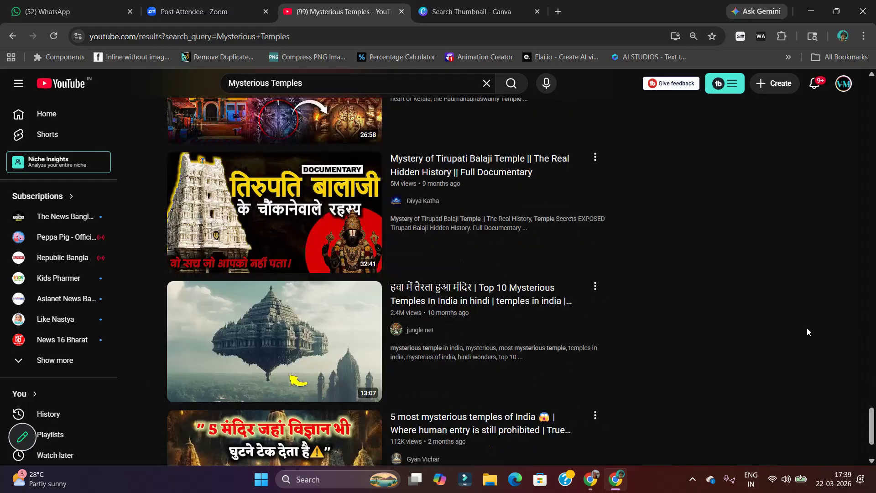
scroll(772, 313, down, 2)
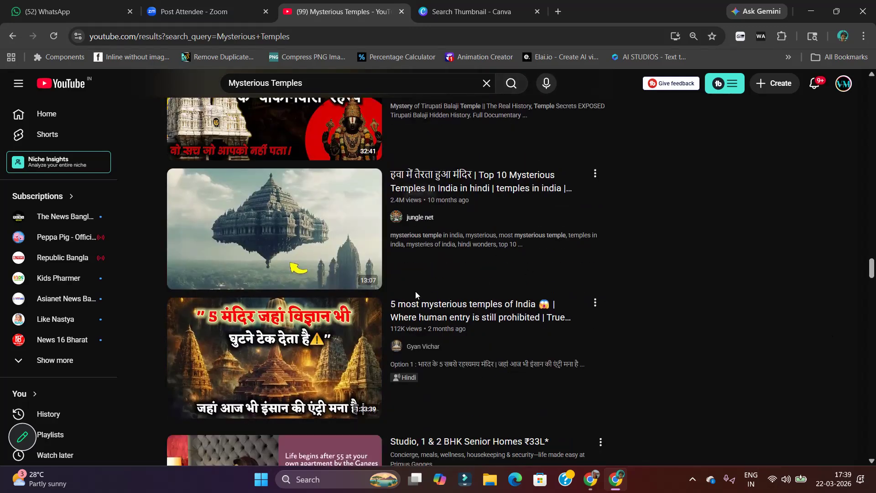
scroll(416, 292, down, 6)
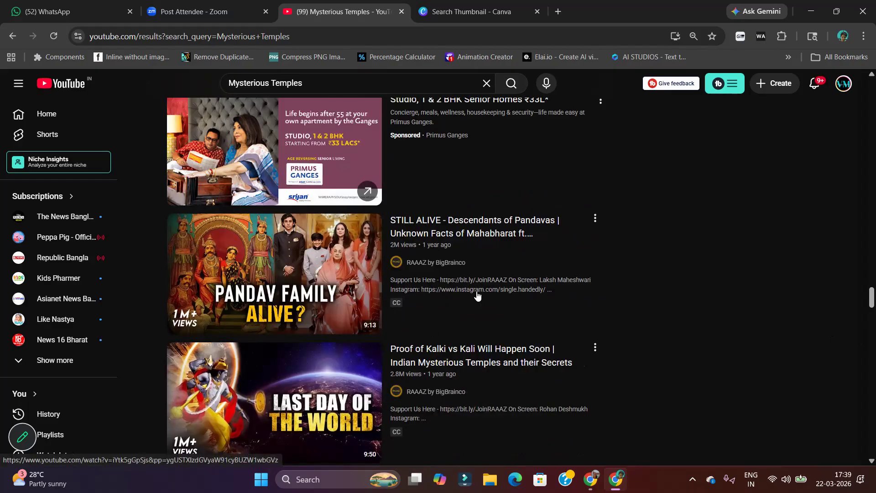
Return to the earlier search results and compare the temple thumbnails' images, headline text and view-count labels again
scroll(477, 296, up, 20)
scroll(511, 327, up, 15)
scroll(393, 316, down, 5)
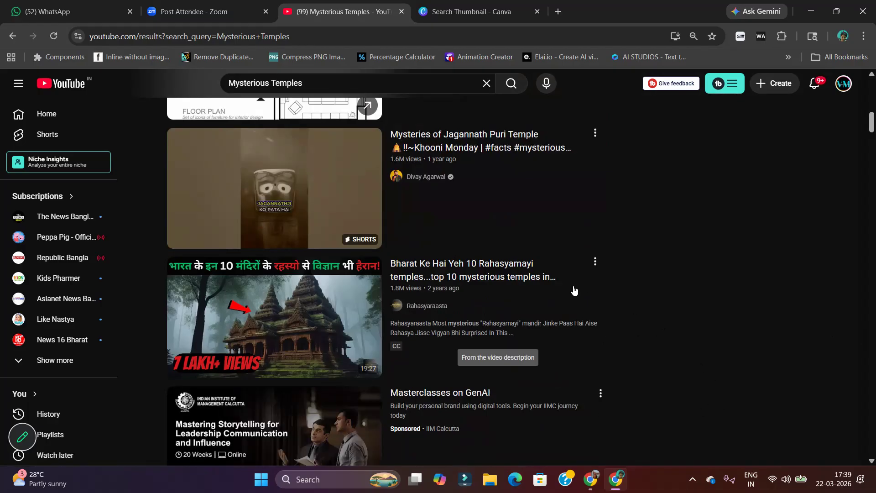
mouse_move(426, 271)
scroll(589, 319, down, 7)
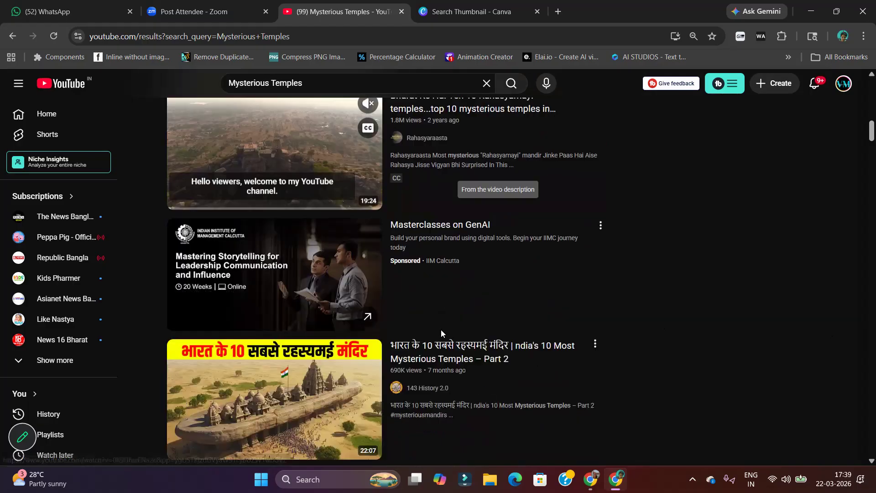
scroll(384, 313, down, 8)
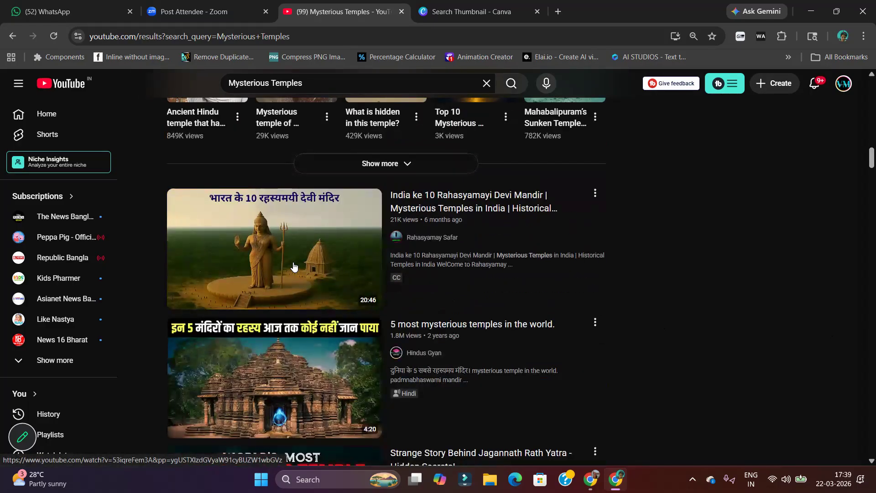
scroll(283, 203, down, 5)
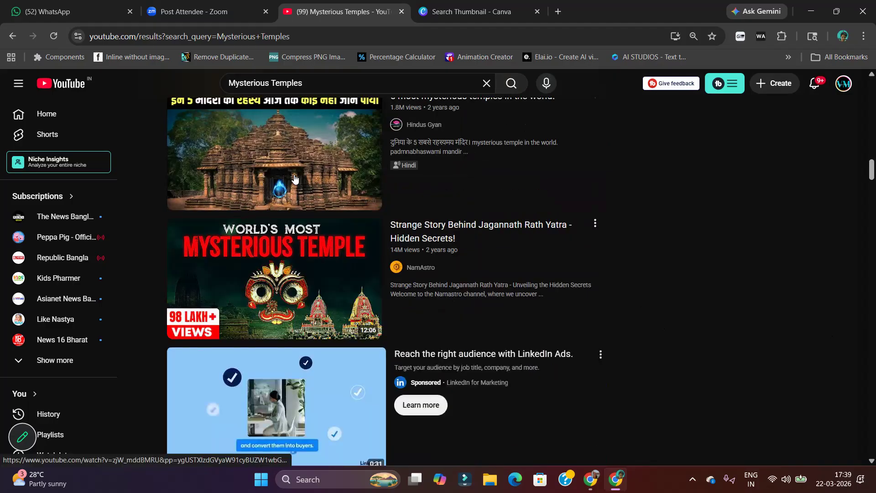
mouse_move(298, 187)
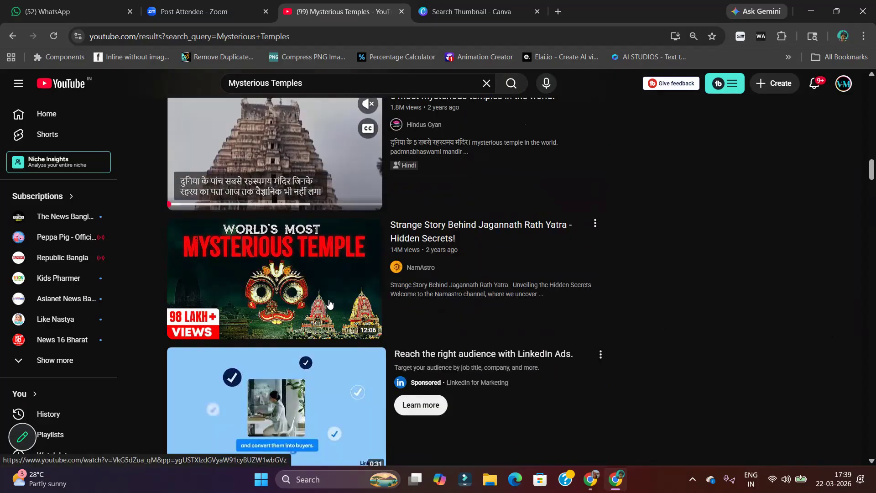
mouse_move(332, 300)
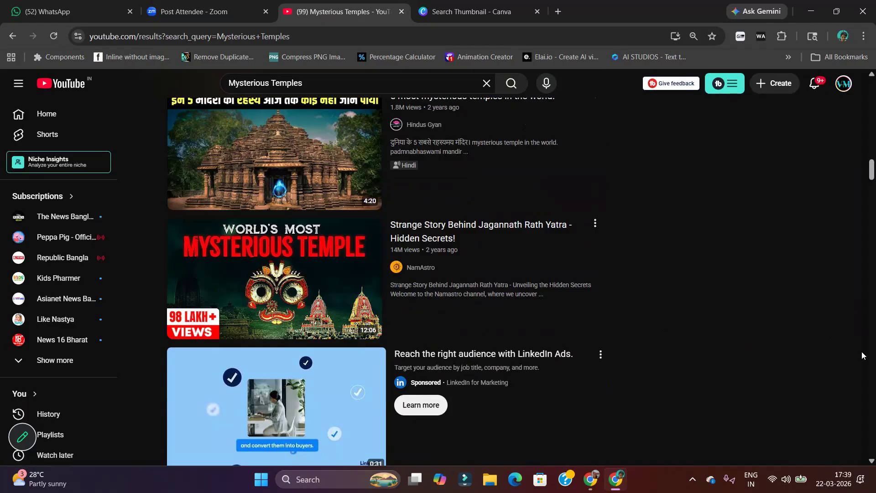
scroll(861, 351, down, 5)
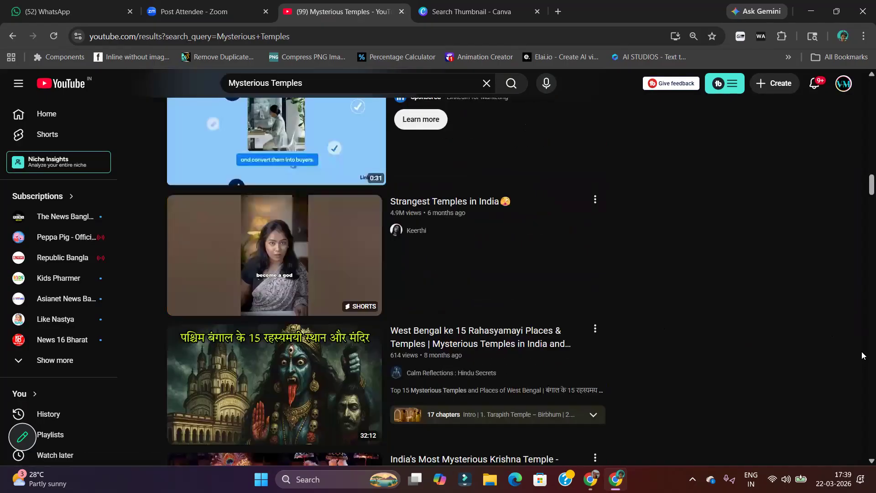
scroll(862, 355, down, 2)
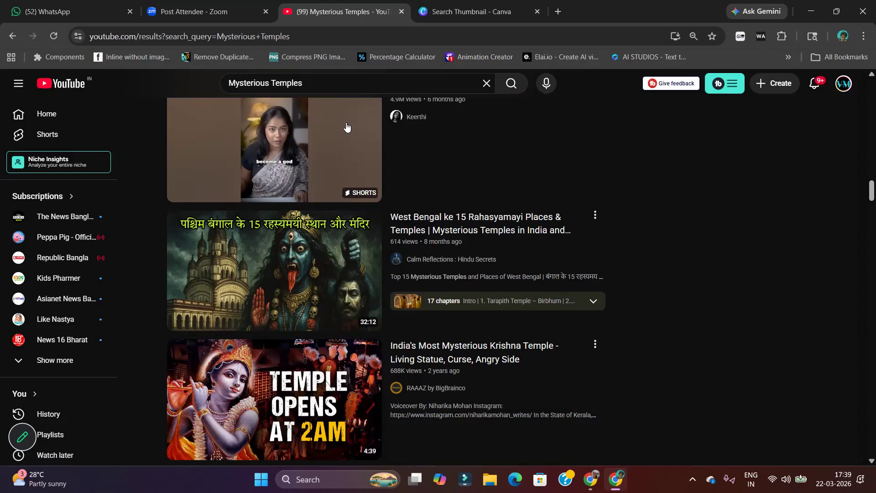
Switch to Canva and search the existing designs for "Thumbnail"
click(439, 9)
click(289, 202)
key(ctrl+a)
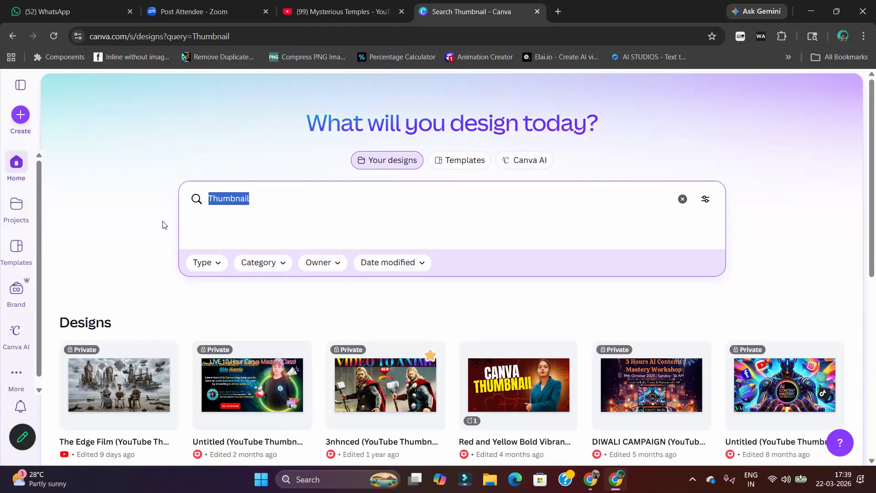
key(BackSpace)
text(Th)
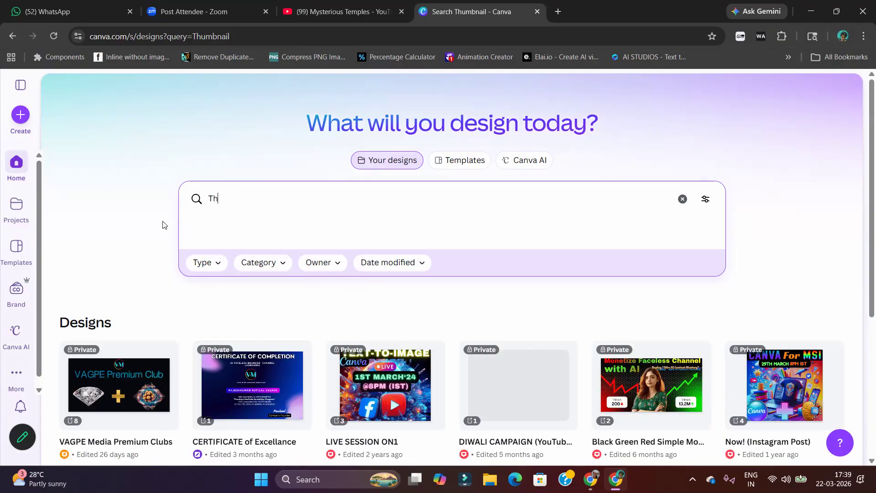
text(umbnail)
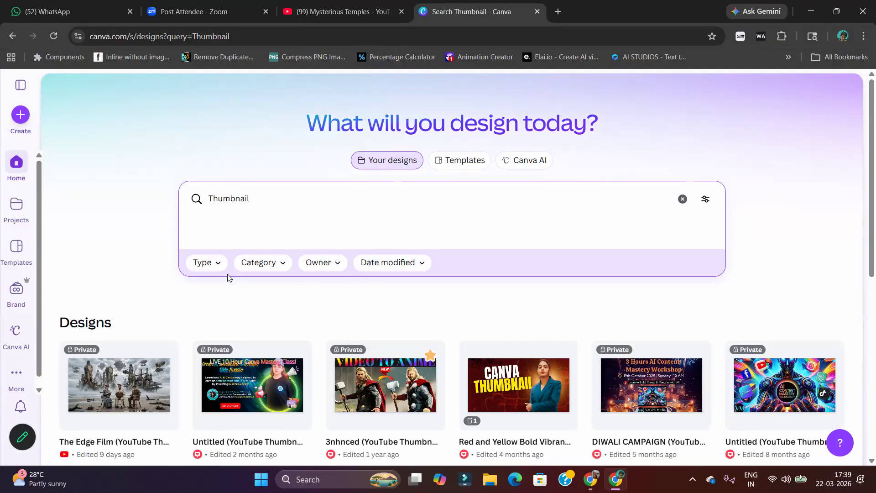
Create a new blank design of the YouTube Thumbnail type, finding the format by searching for it
click(19, 116)
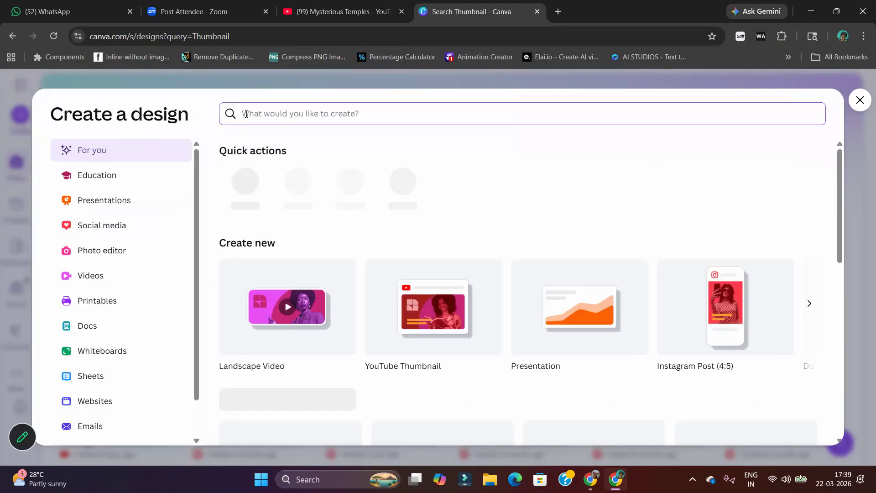
text(YoUtube)
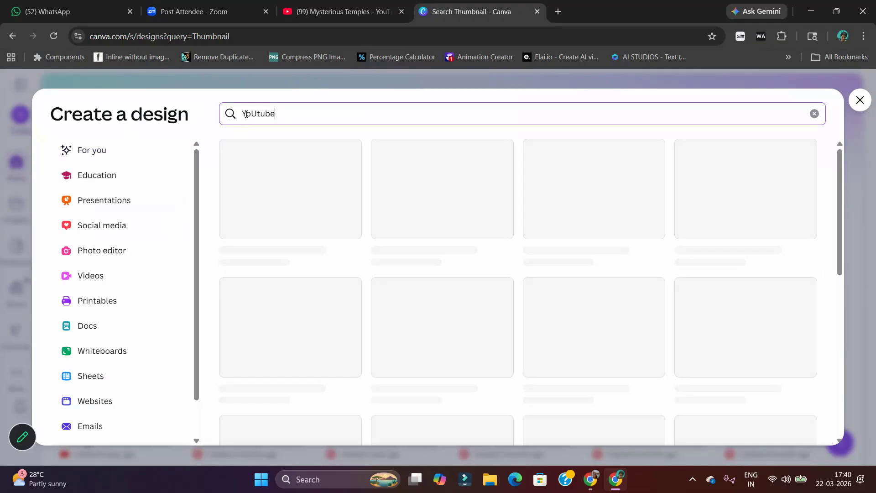
text( Thumbnail)
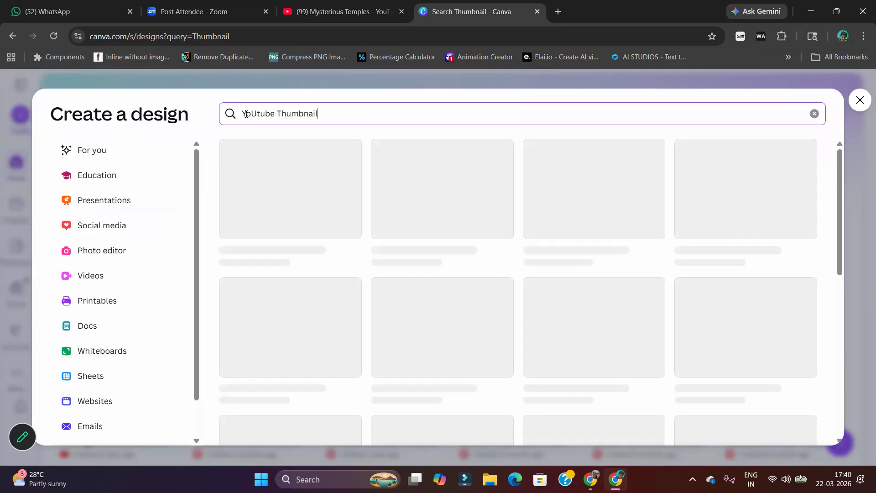
click(283, 208)
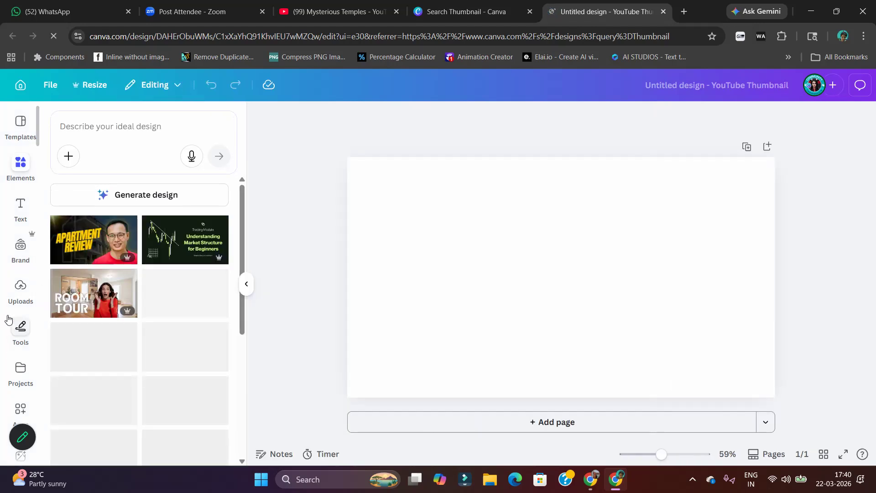
Search the photo library for "Kali Temple", correcting the misspelled first word of the search term
scroll(23, 310, down, 3)
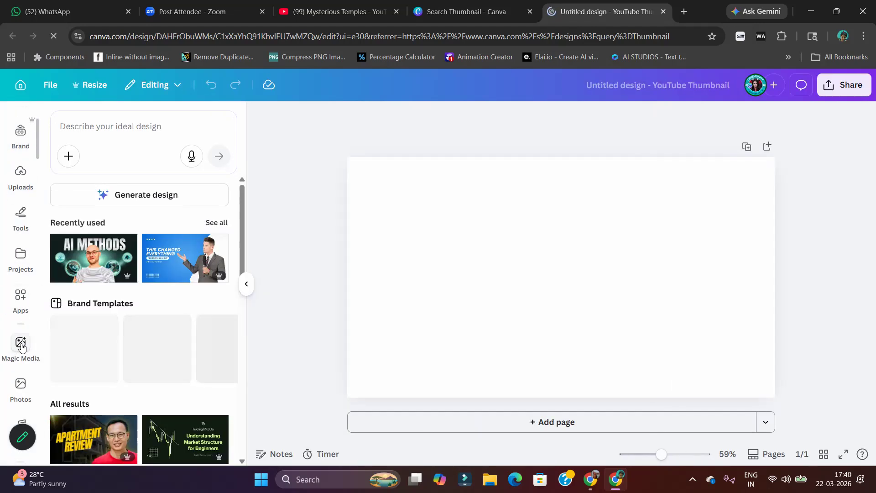
click(25, 388)
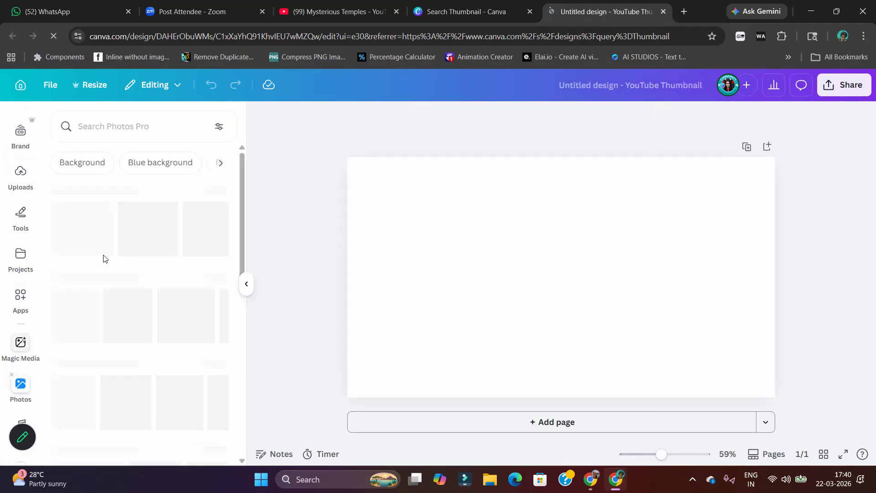
click(107, 132)
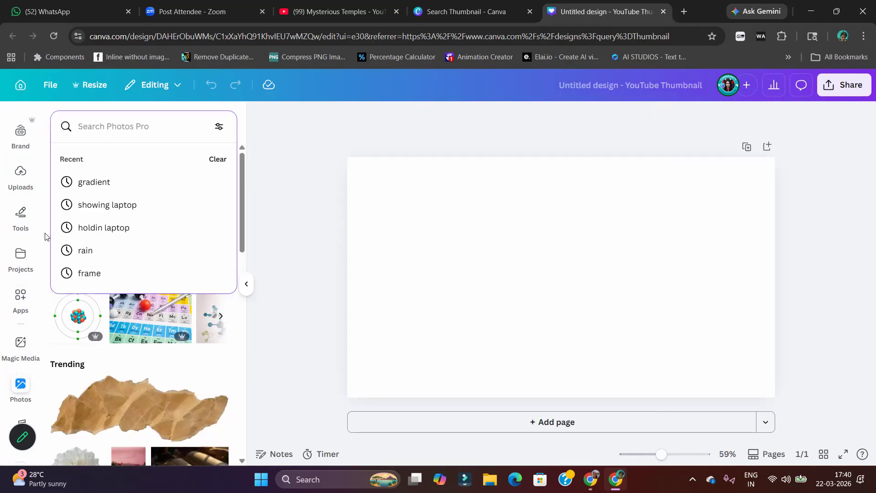
text(Laki Tem)
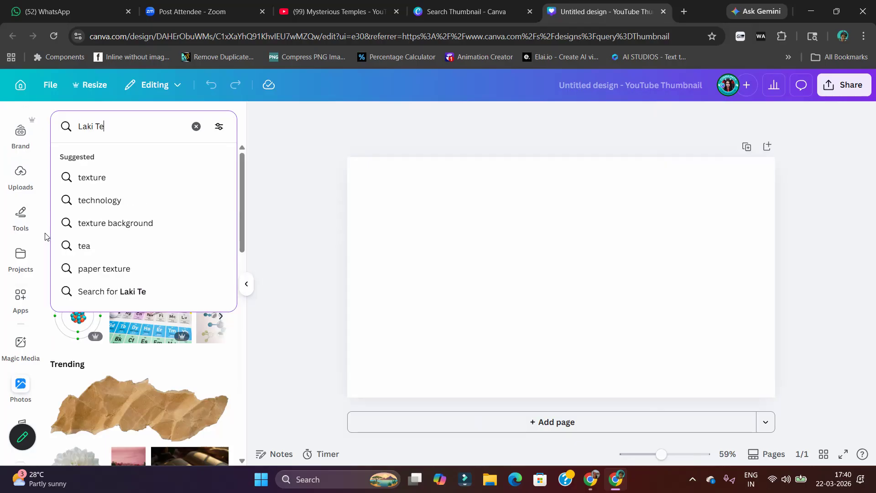
key(Return)
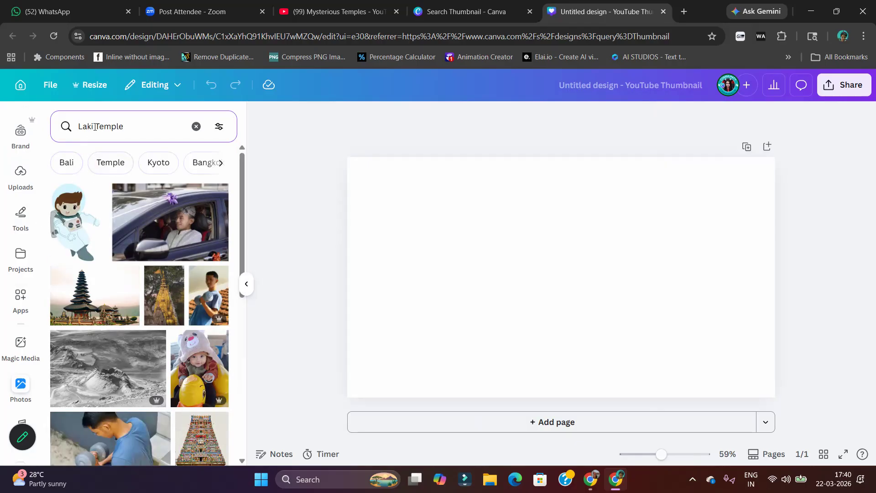
drag(95, 127, 87, 127)
text(Kal)
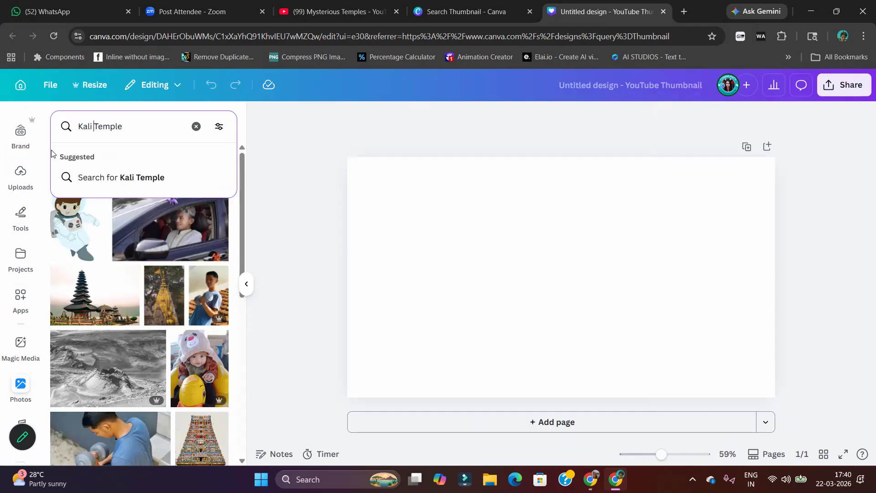
key(Return)
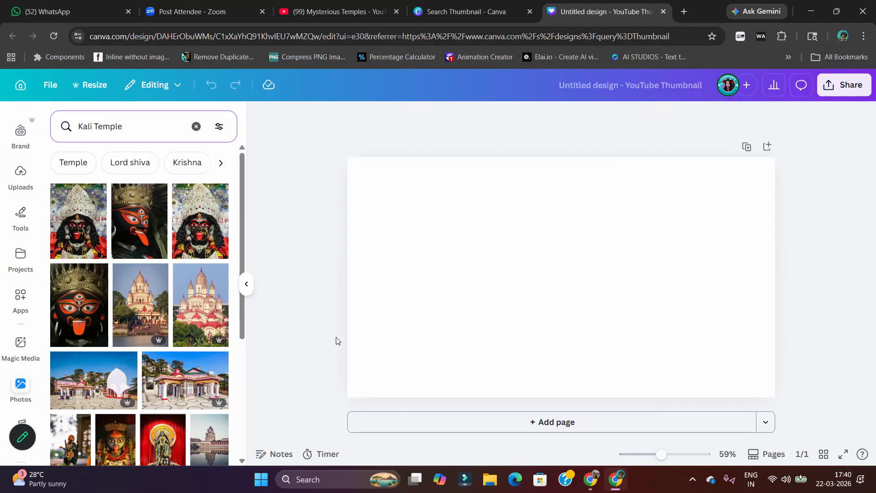
Add the landscape photo of the red-domed white temple, enlarge it to the full page height and centre it on the page
scroll(141, 387, down, 4)
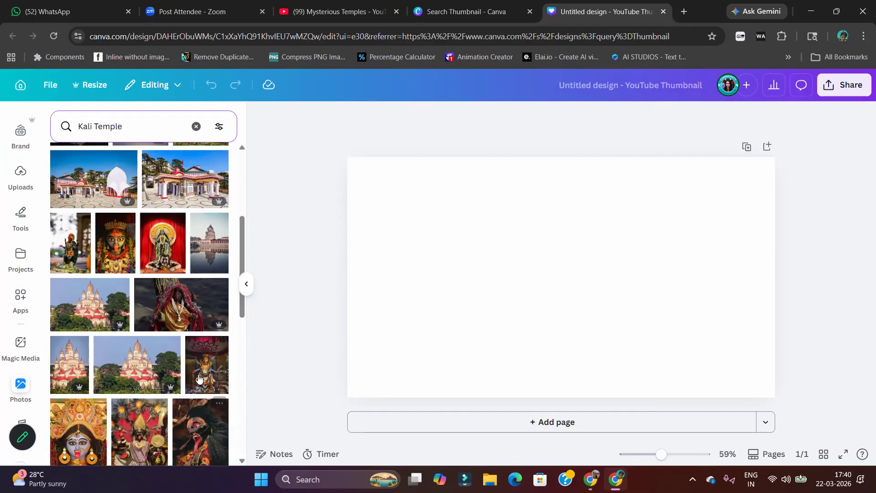
click(82, 316)
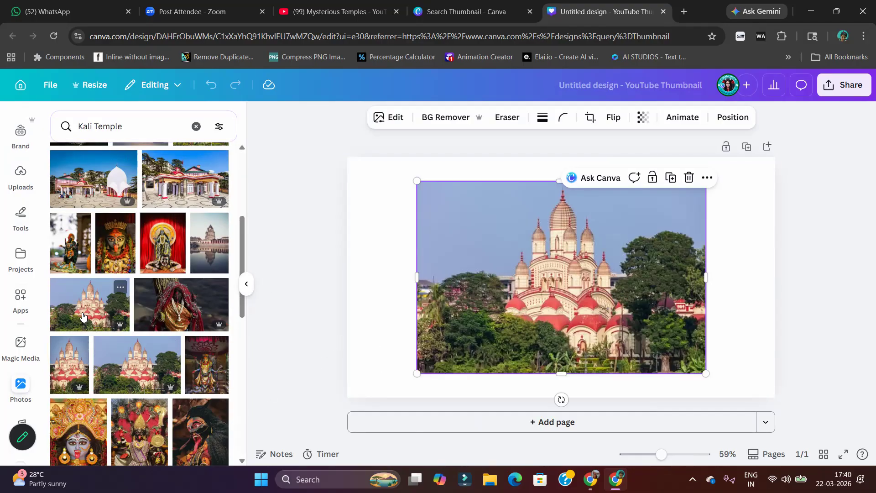
drag(562, 311, 507, 272)
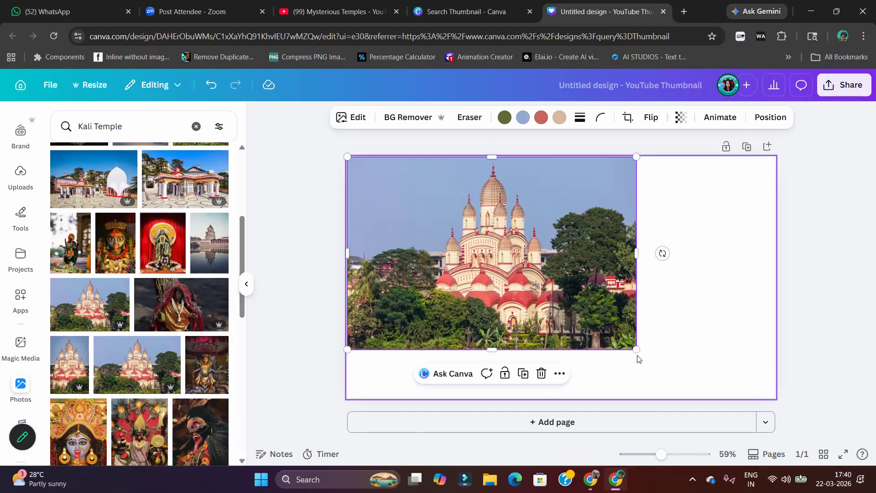
drag(637, 350, 708, 376)
drag(629, 334, 662, 337)
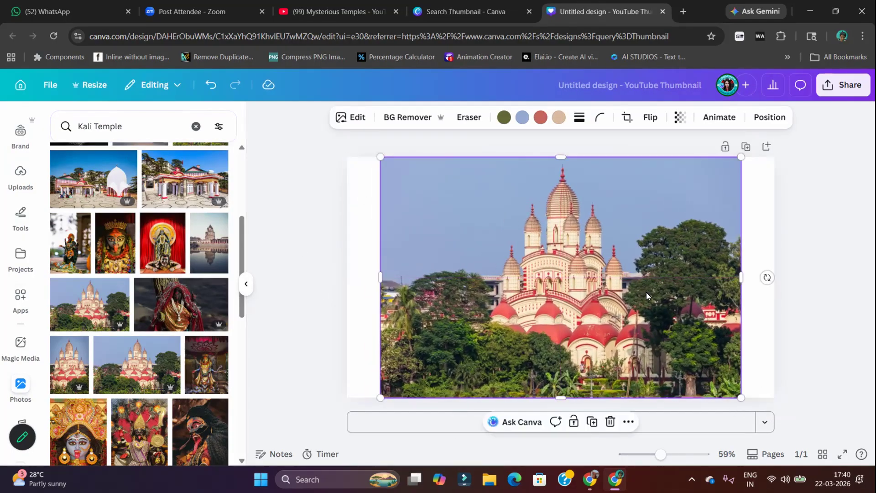
Set the temple photo as the page background and shift it down within its crop so the whole spire fits
right_click(565, 297)
click(630, 408)
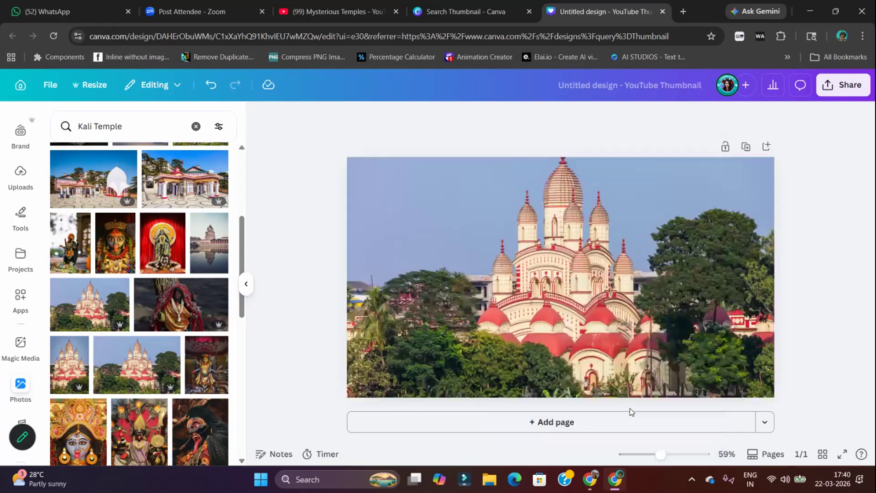
double_click(563, 266)
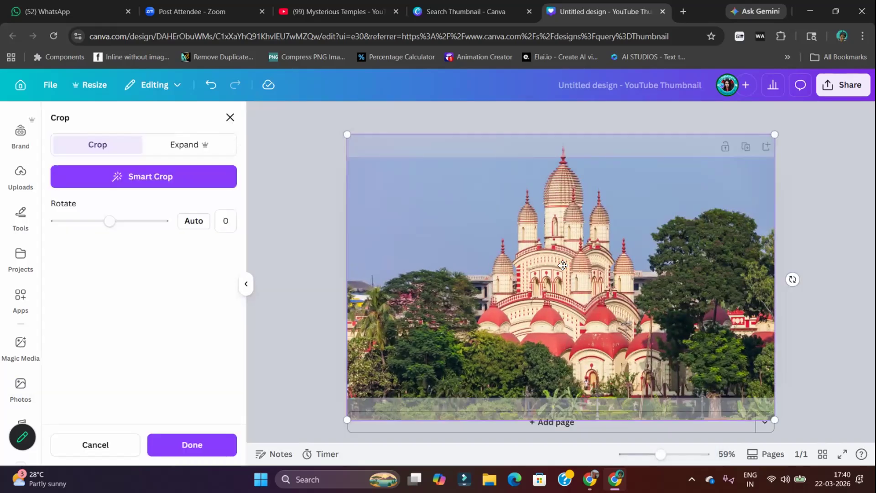
drag(564, 274, 566, 296)
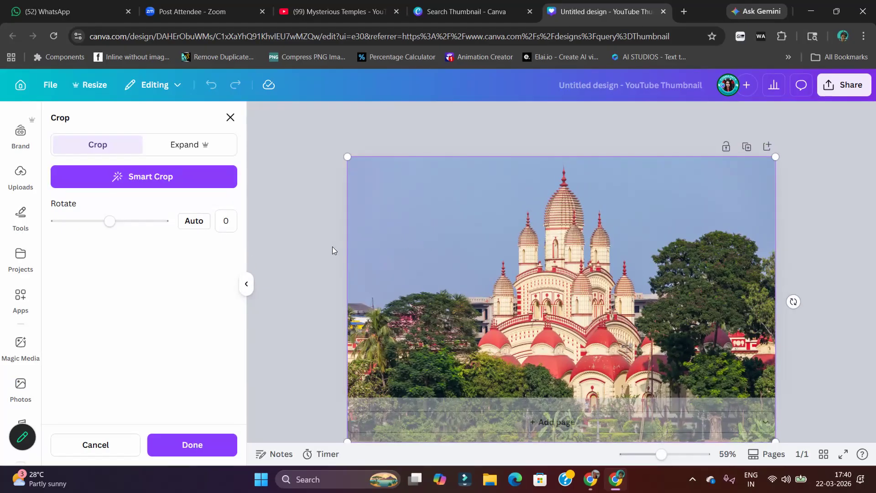
click(319, 248)
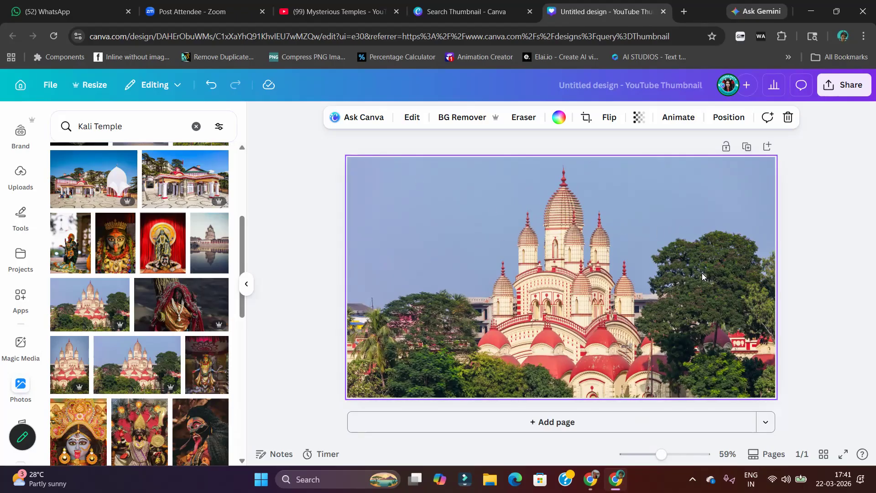
Detach the temple photo from the background, enlarge it to the full page height and centre it on the page
right_click(570, 262)
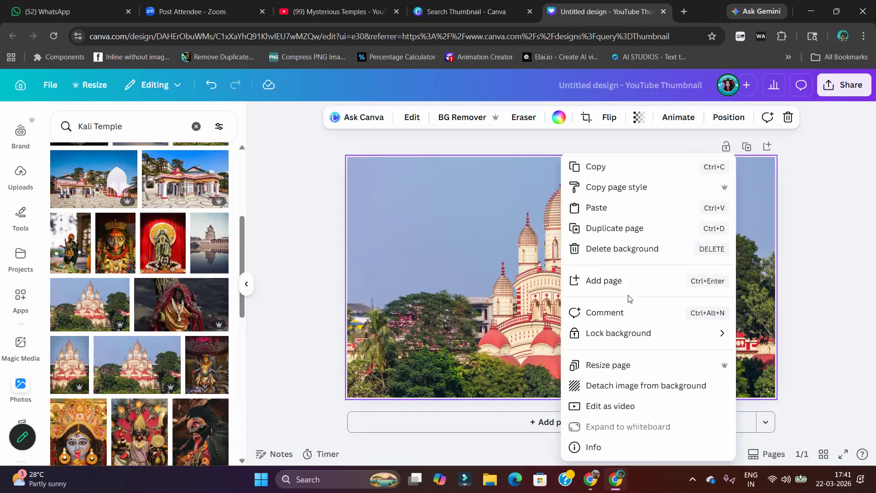
click(626, 386)
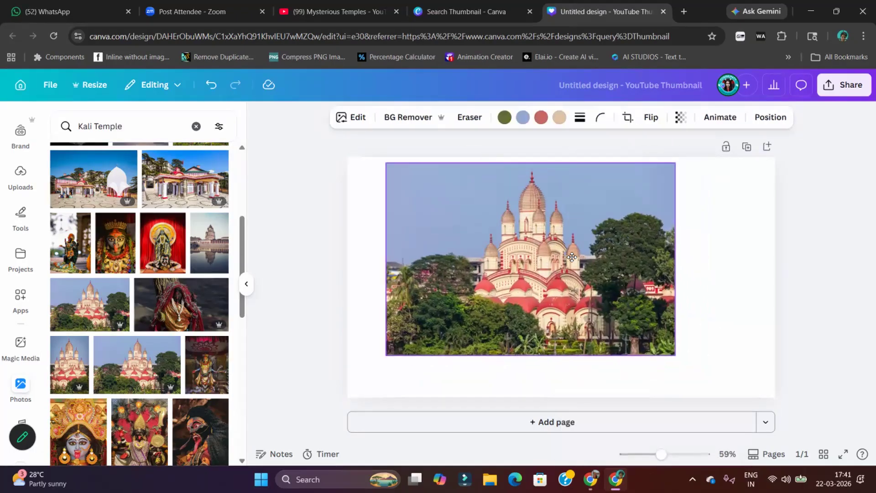
drag(670, 349, 737, 413)
drag(711, 322, 666, 331)
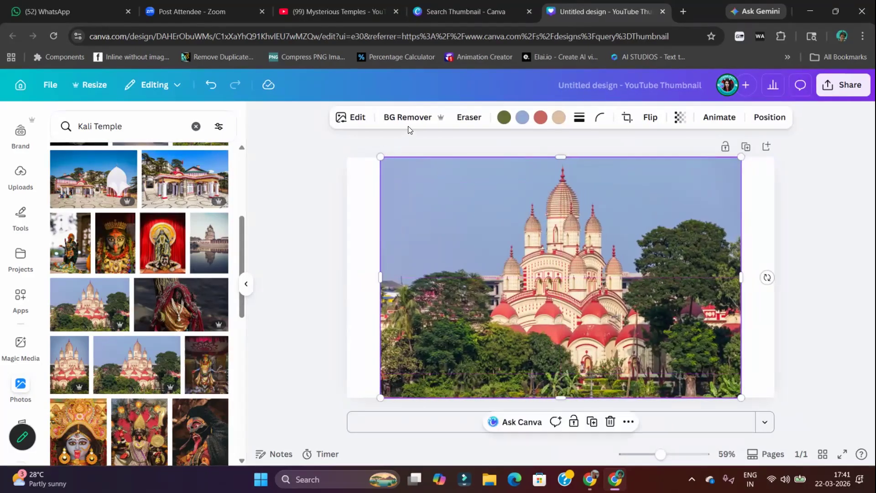
Use Magic Expand with the Whole Page size to extend the temple photo across the entire page
click(355, 123)
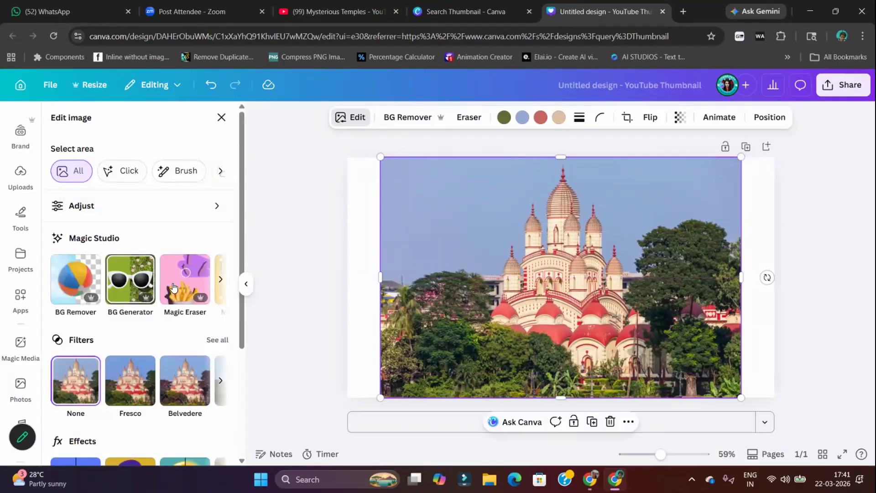
click(220, 279)
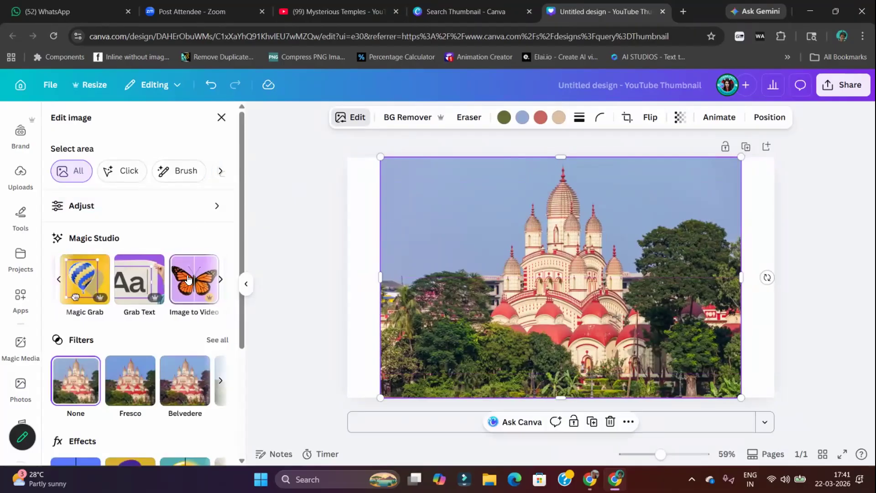
click(220, 279)
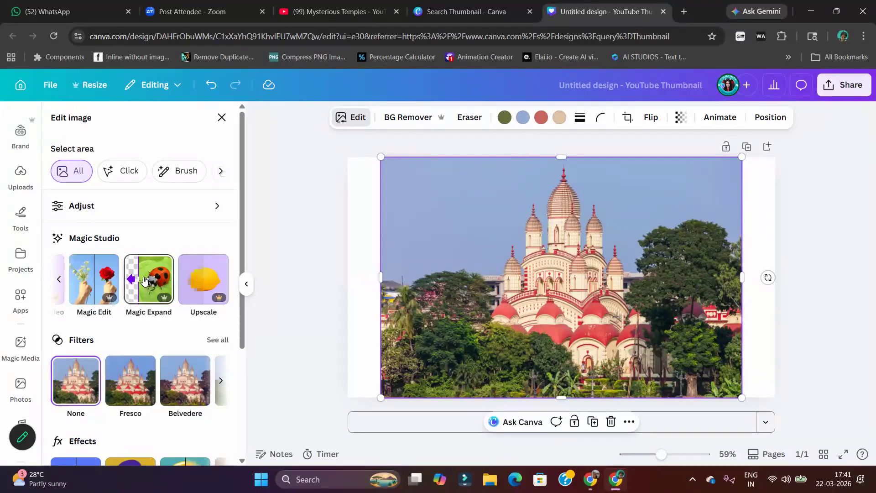
click(144, 280)
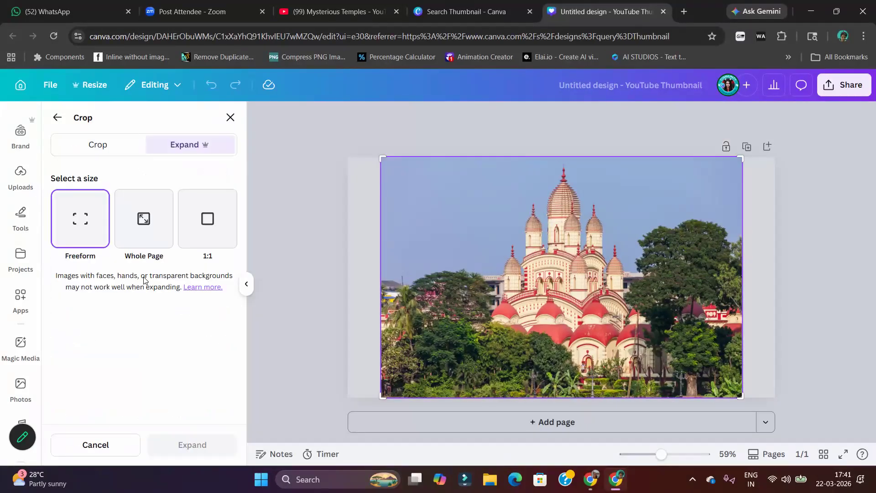
click(143, 254)
click(210, 445)
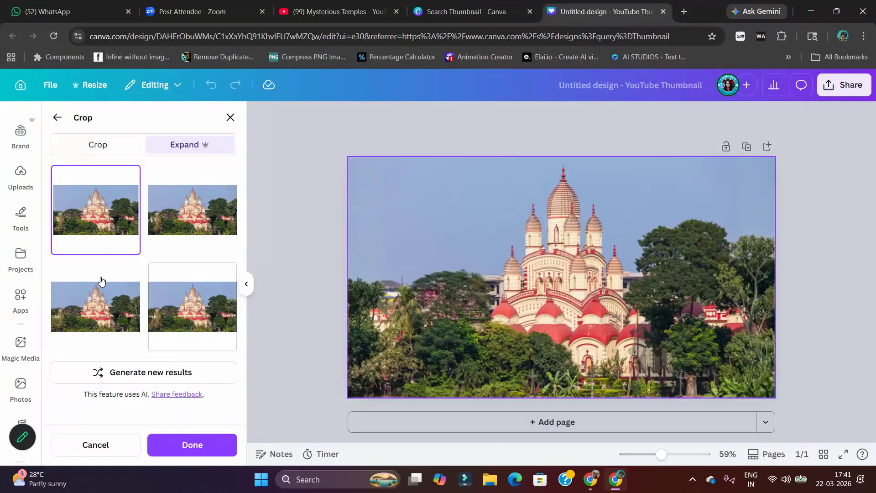
Compare the generated expansions of the temple photo and apply the second variant
click(219, 212)
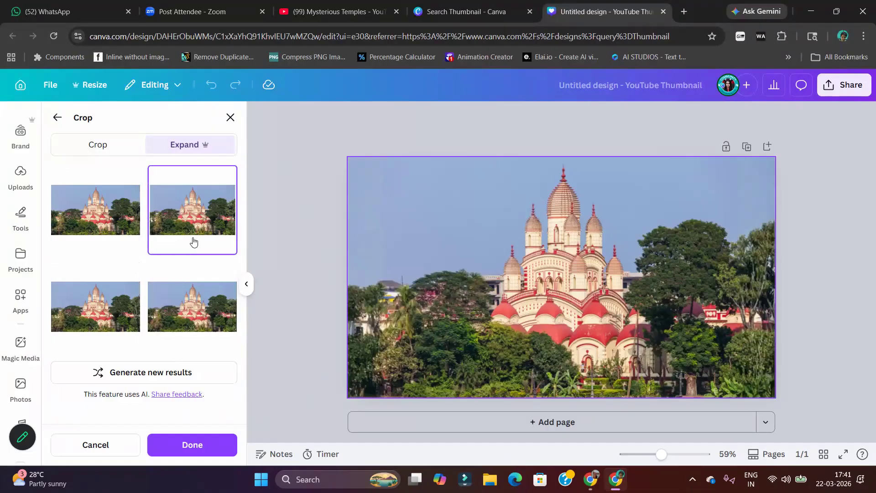
click(62, 299)
click(182, 311)
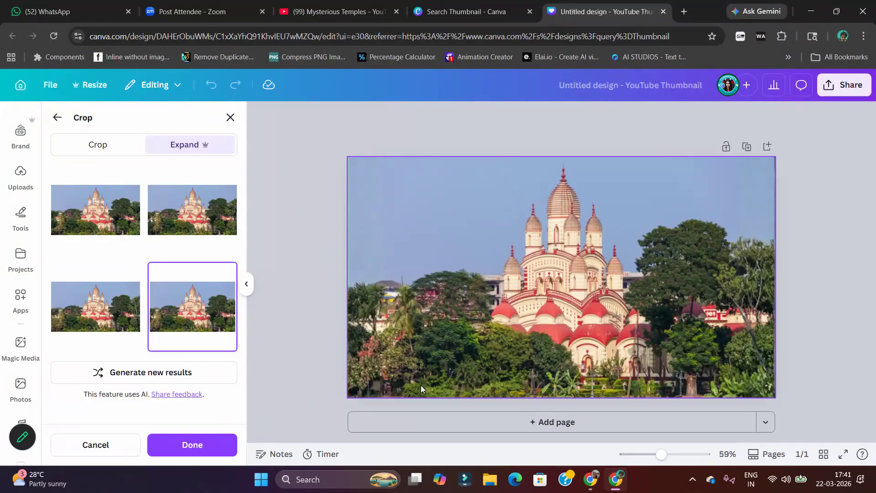
click(232, 228)
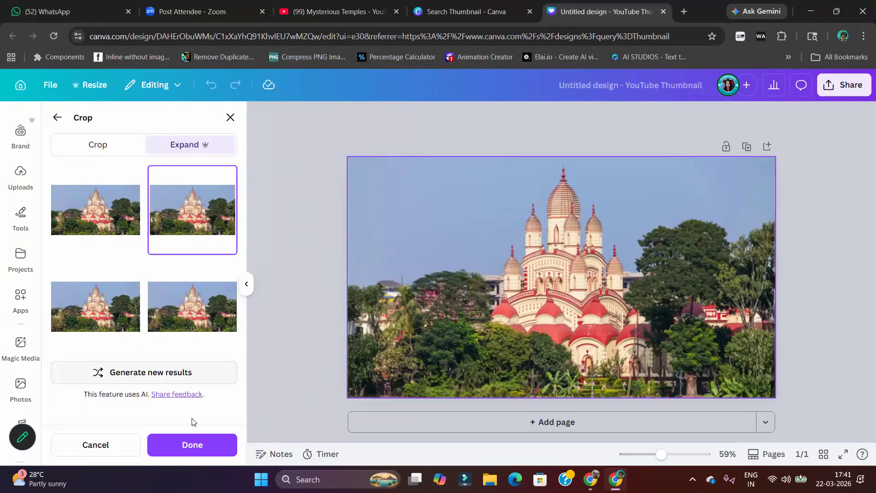
click(213, 449)
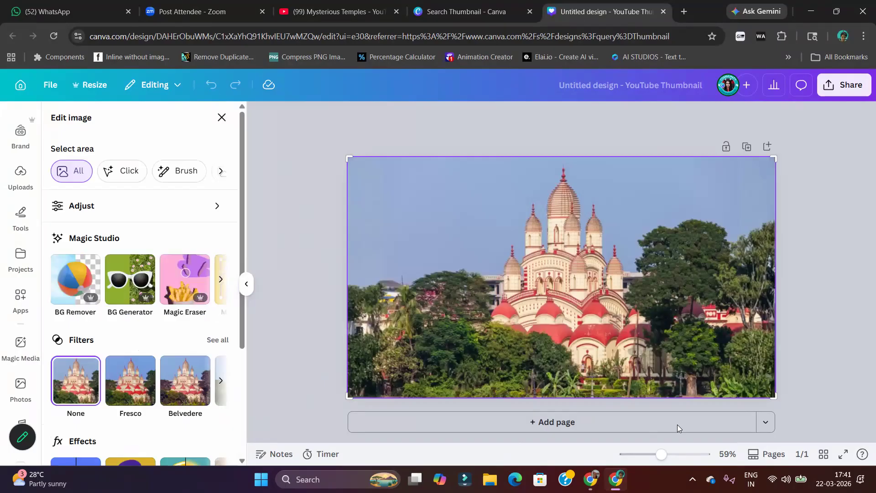
click(844, 193)
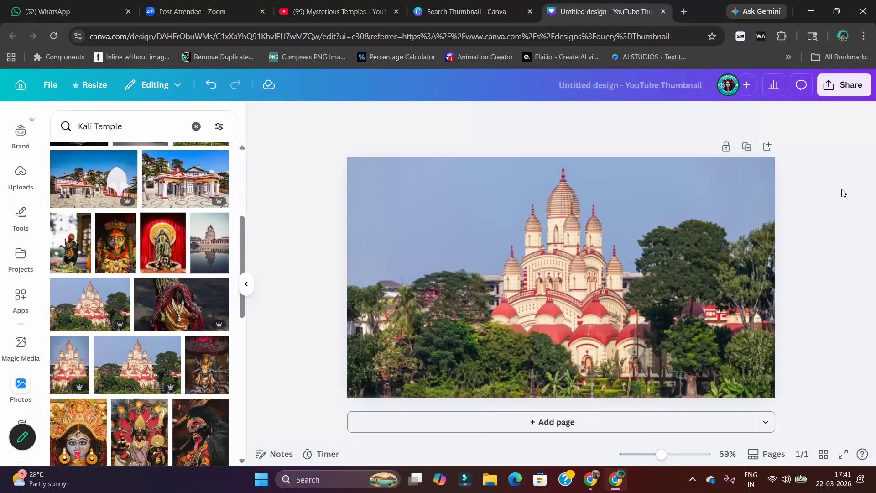
Browse the Kali Temple photo results for an image of the goddess Kali
scroll(193, 361, down, 4)
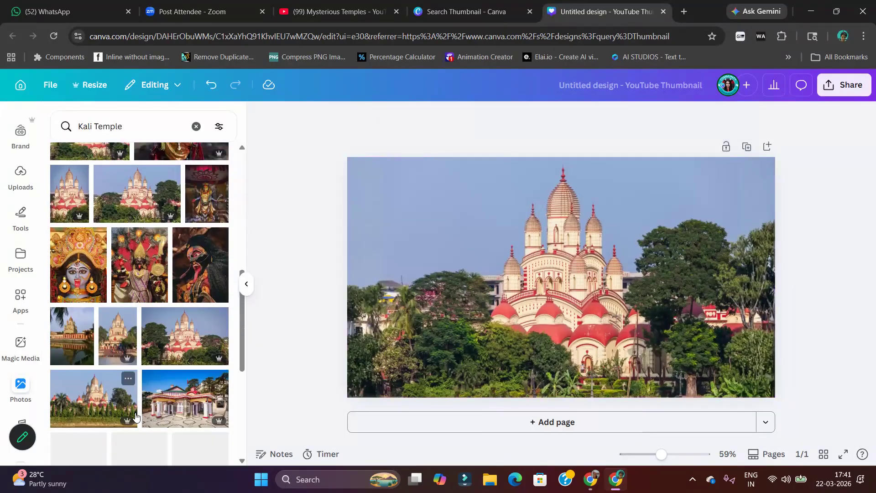
scroll(192, 347, down, 2)
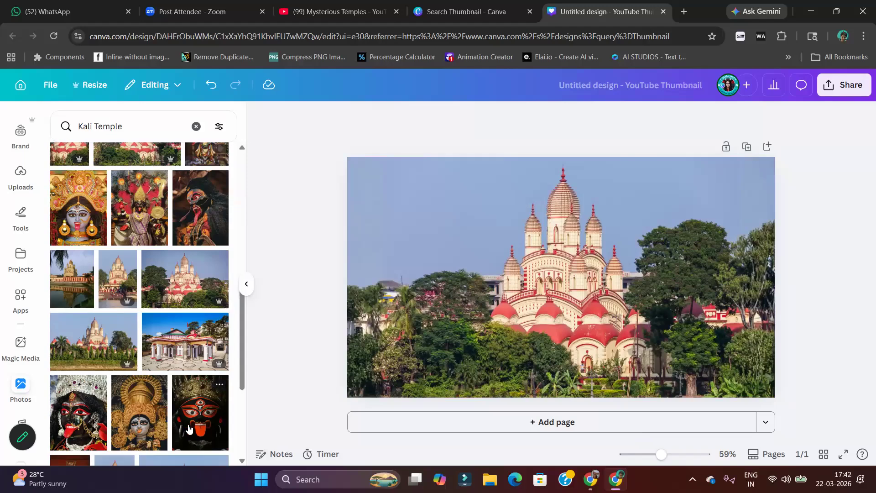
scroll(199, 411, down, 8)
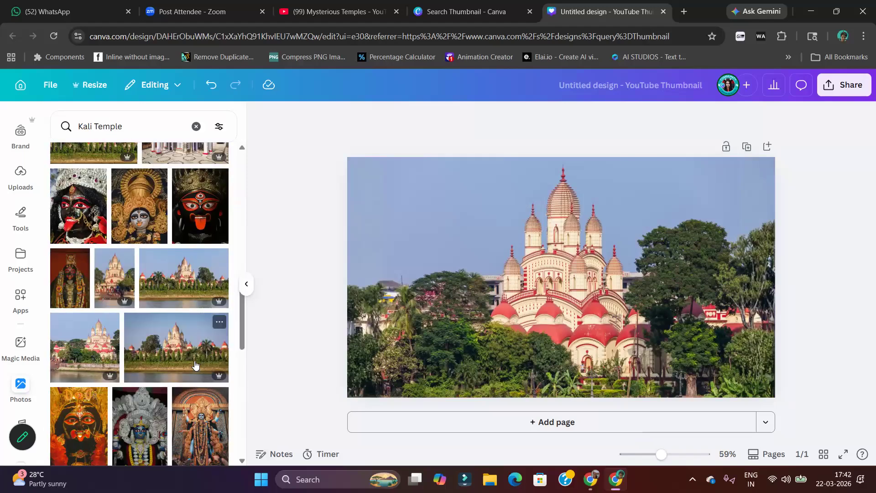
scroll(187, 337, down, 5)
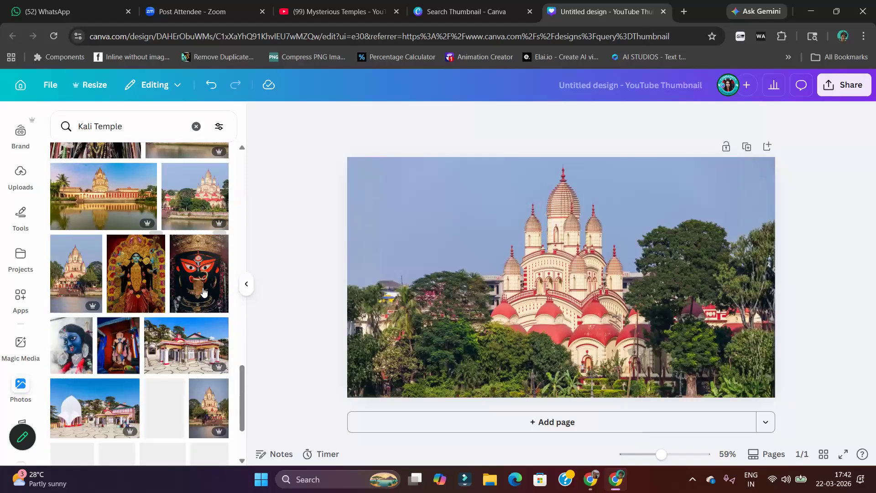
scroll(169, 304, down, 10)
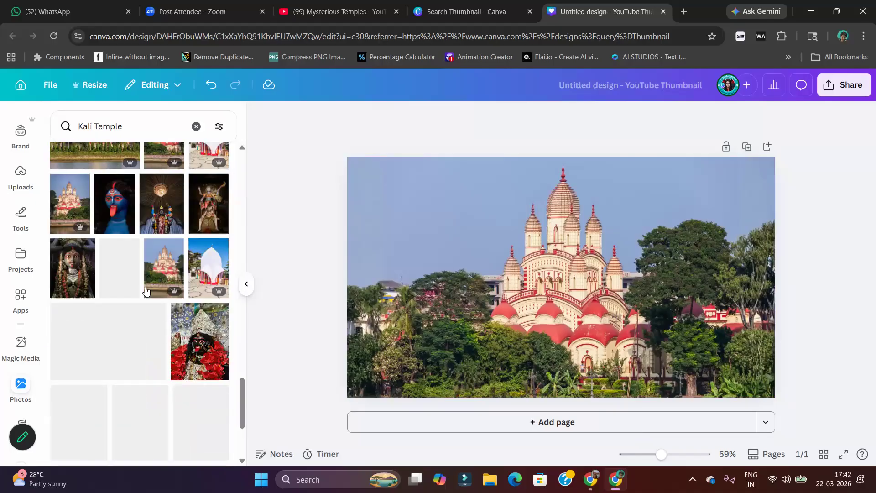
scroll(164, 305, down, 4)
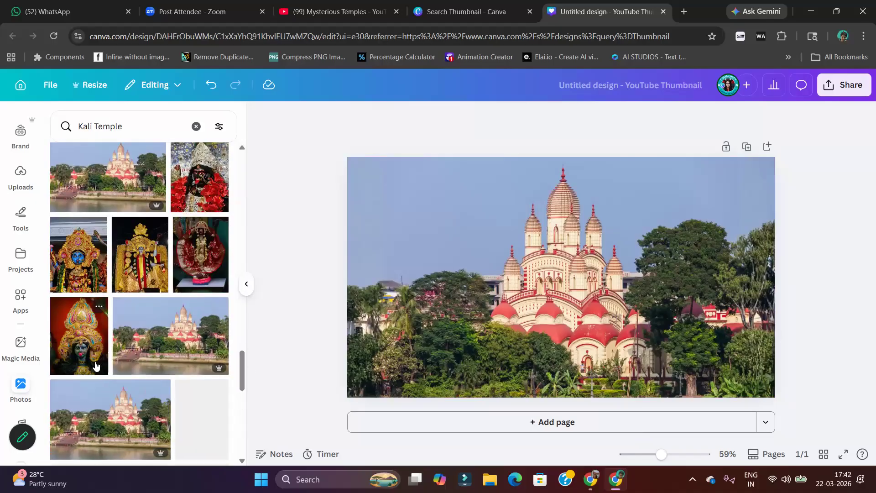
scroll(167, 308, down, 6)
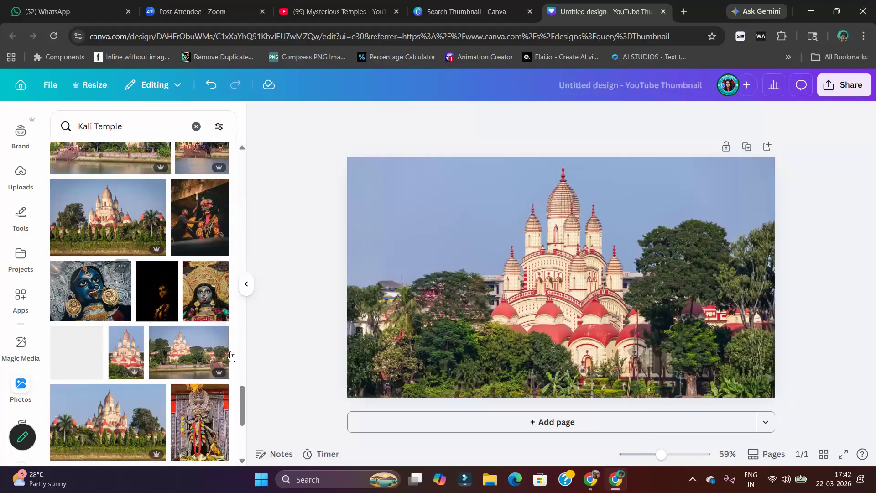
scroll(155, 317, down, 5)
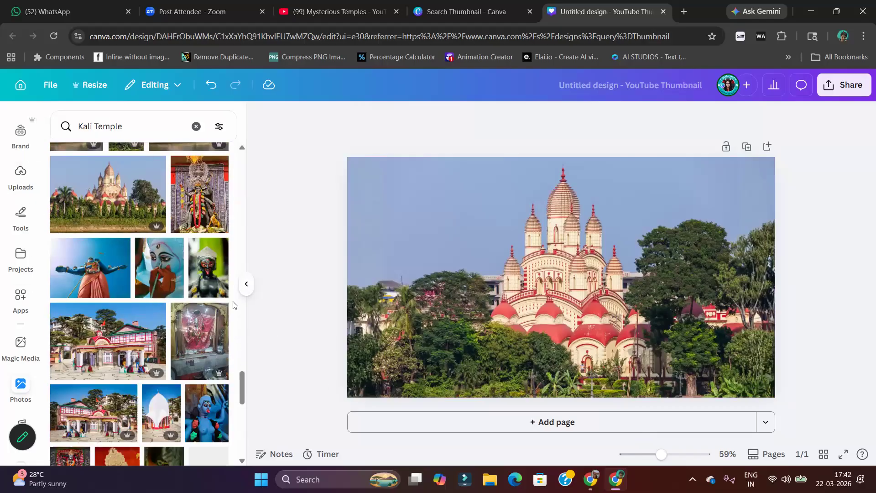
scroll(217, 349, down, 5)
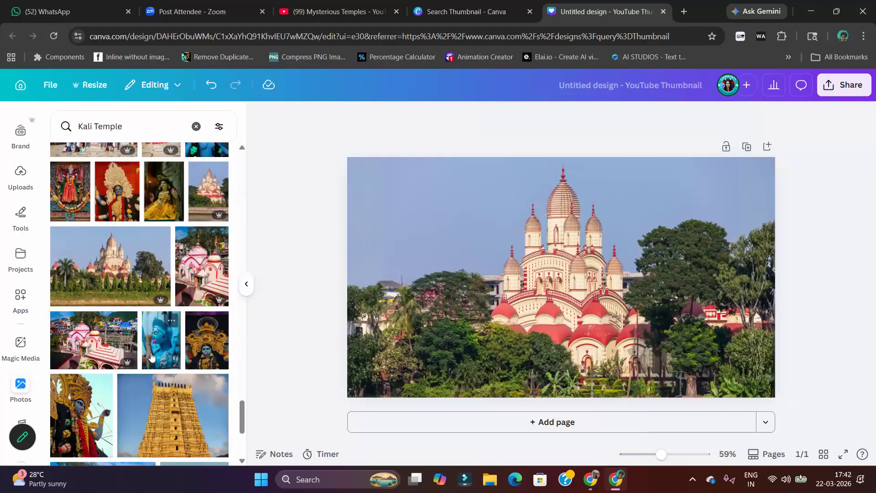
scroll(161, 354, down, 5)
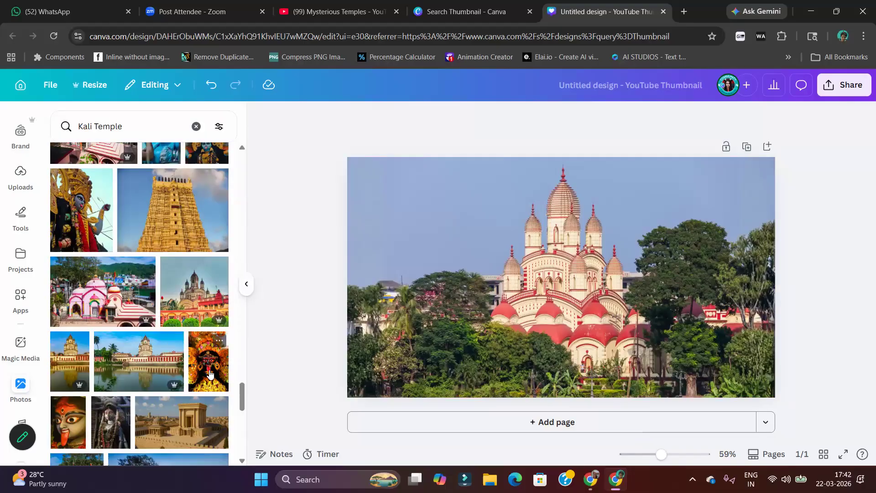
Try the orange-and-gold Kali idol photo over the temple and delete it again
click(196, 356)
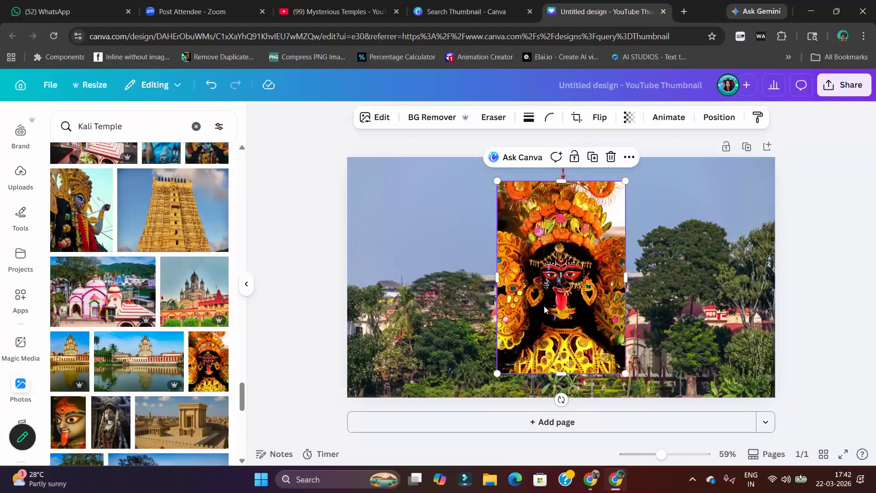
drag(564, 307, 596, 319)
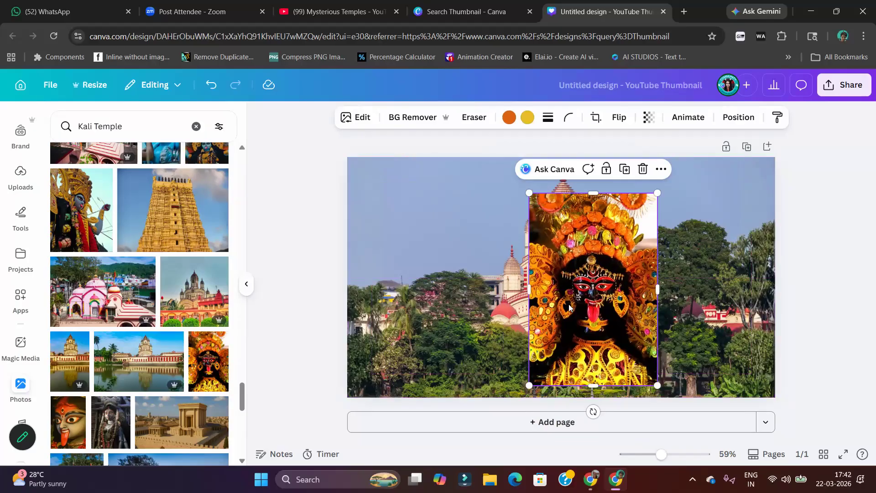
key(Delete)
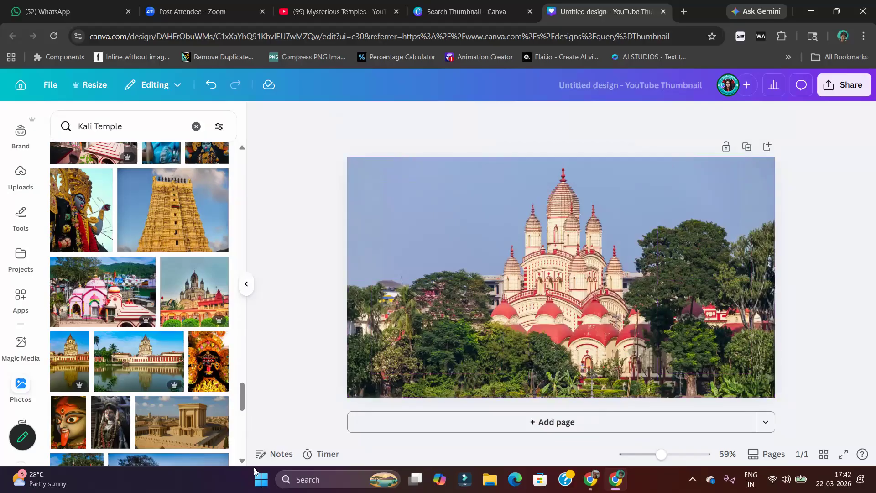
scroll(136, 358, down, 5)
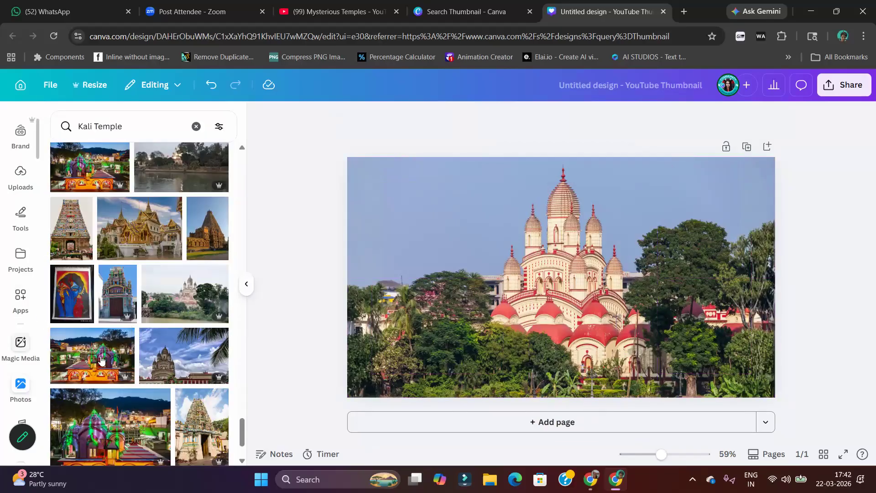
scroll(153, 306, up, 6)
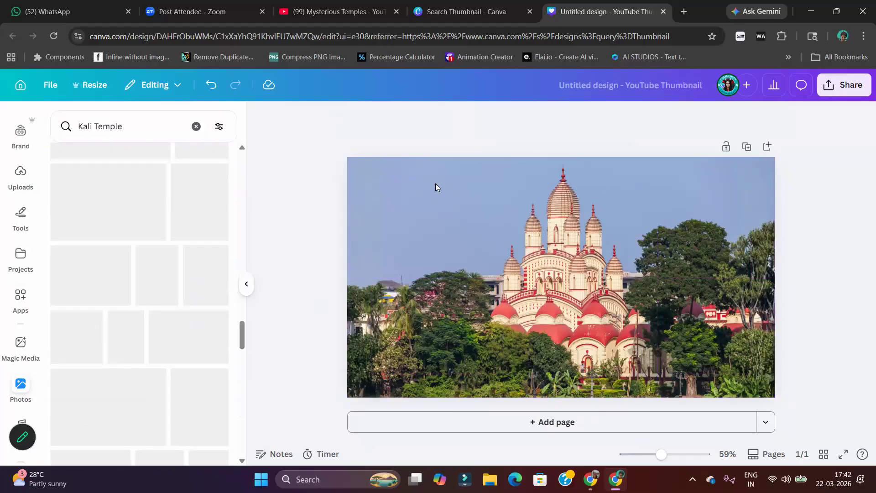
Examine the Magic Studio, area selection, filter, effect and app options available for editing the temple photo
click(454, 214)
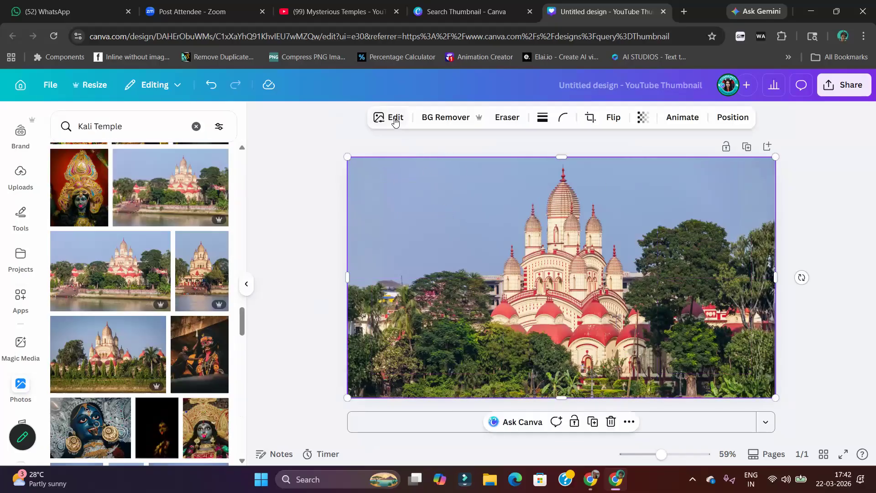
click(392, 118)
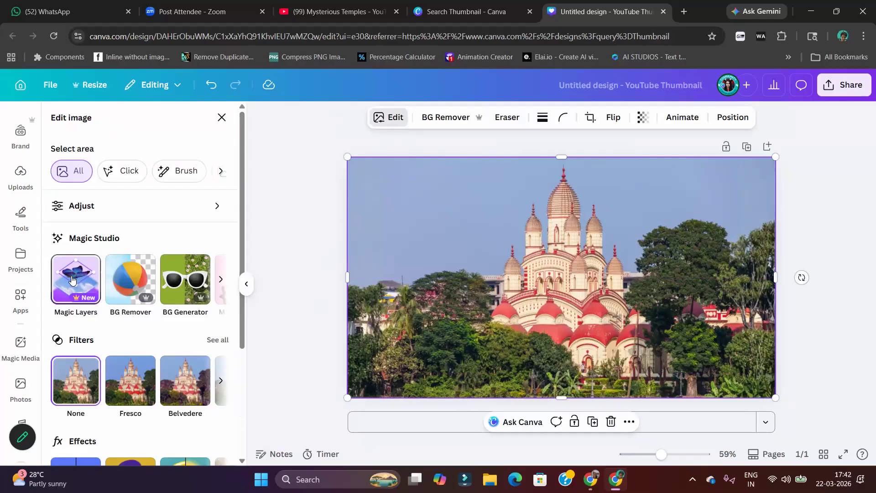
click(217, 280)
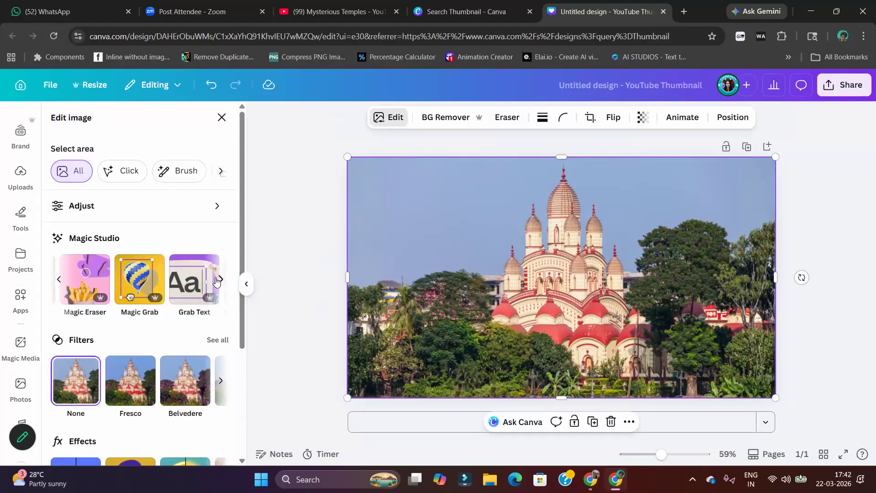
click(221, 279)
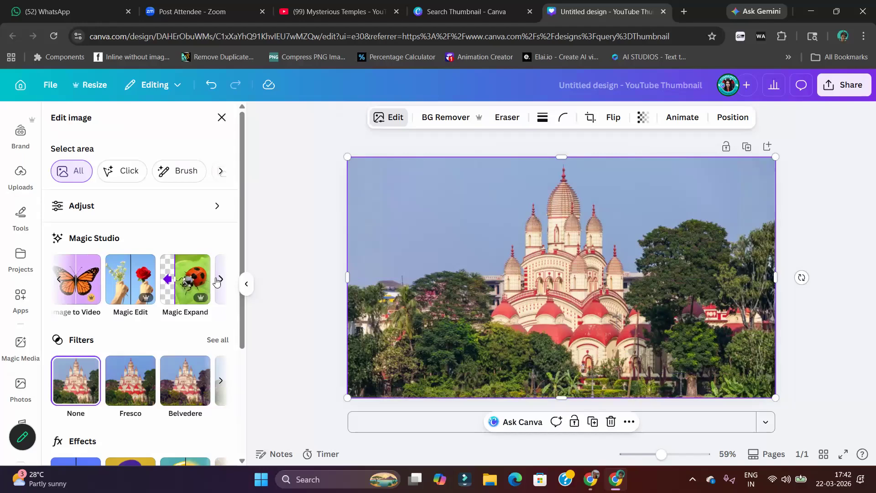
click(218, 280)
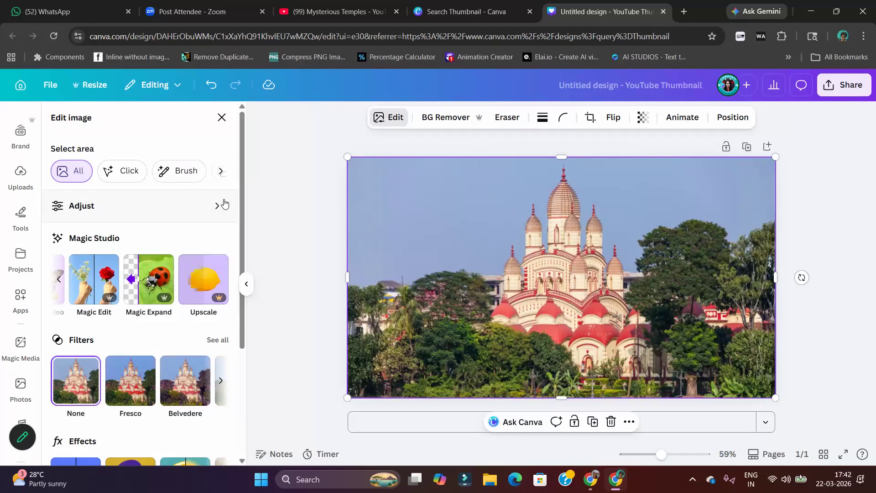
scroll(91, 337, down, 4)
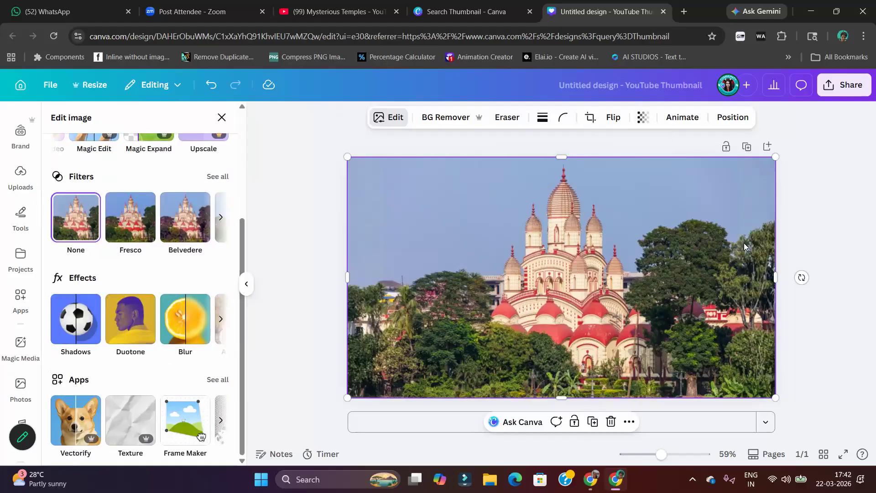
click(604, 196)
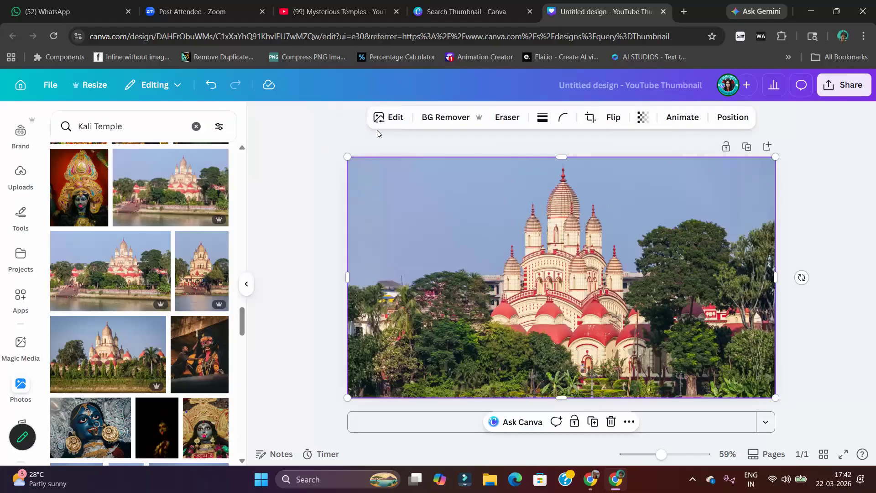
click(388, 119)
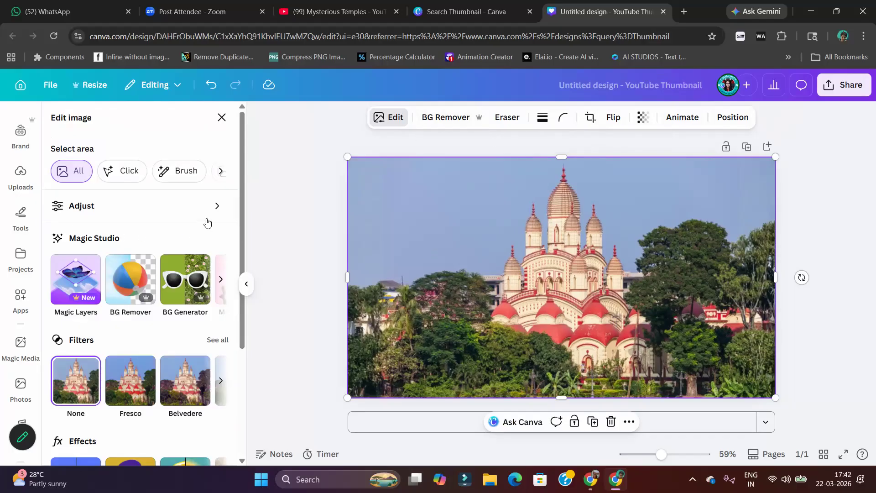
click(221, 170)
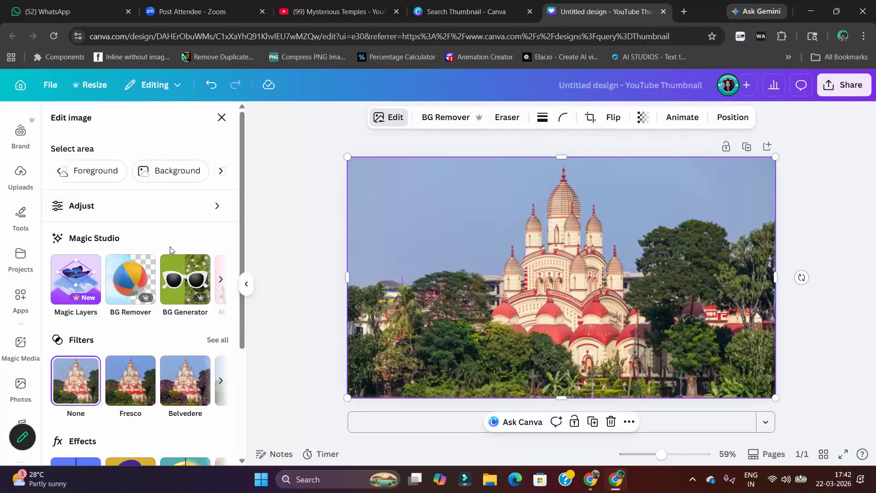
scroll(173, 256, down, 3)
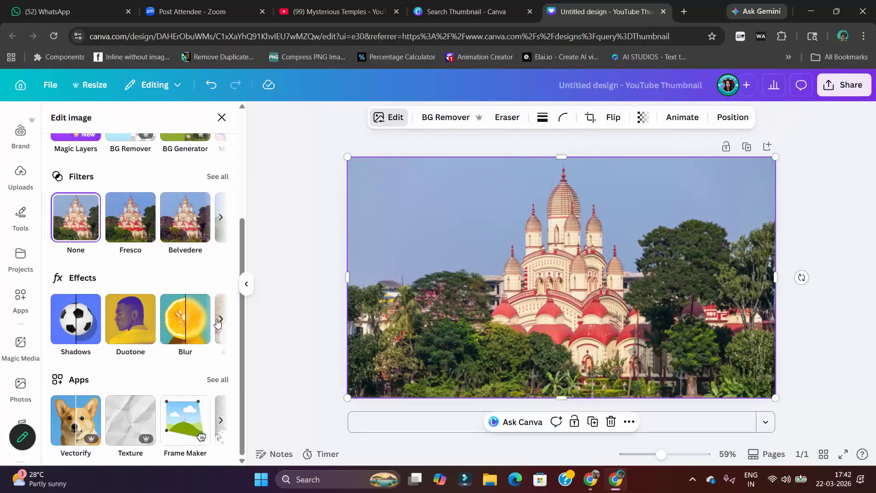
Ask Canva's assistant on the temple photo to "Create an Image of Goddes Kali"
click(525, 422)
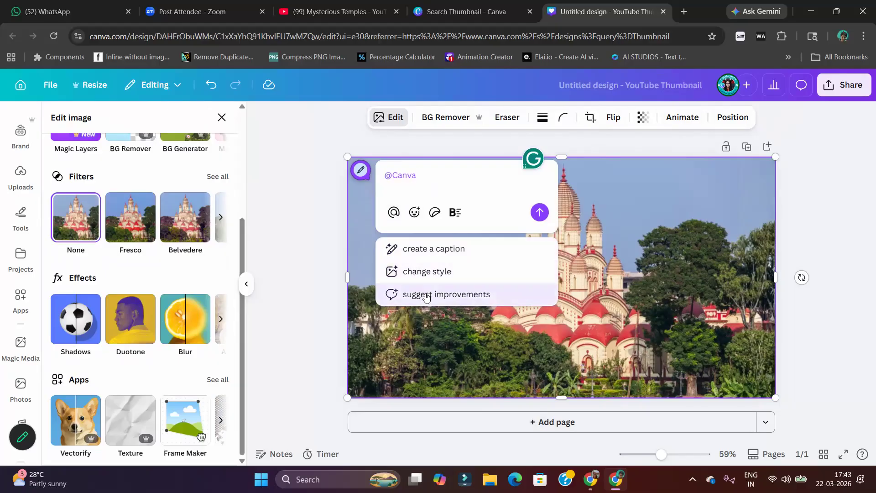
click(459, 170)
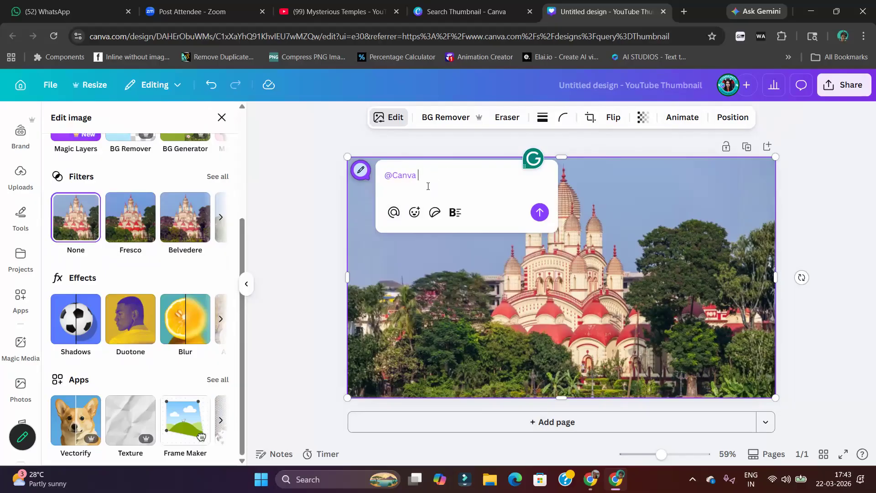
text(Create an Image of Goddes Kali)
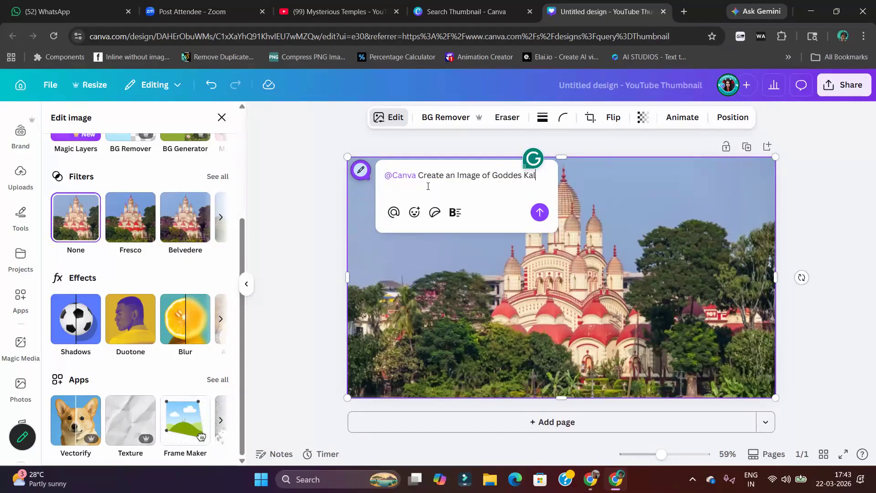
click(539, 212)
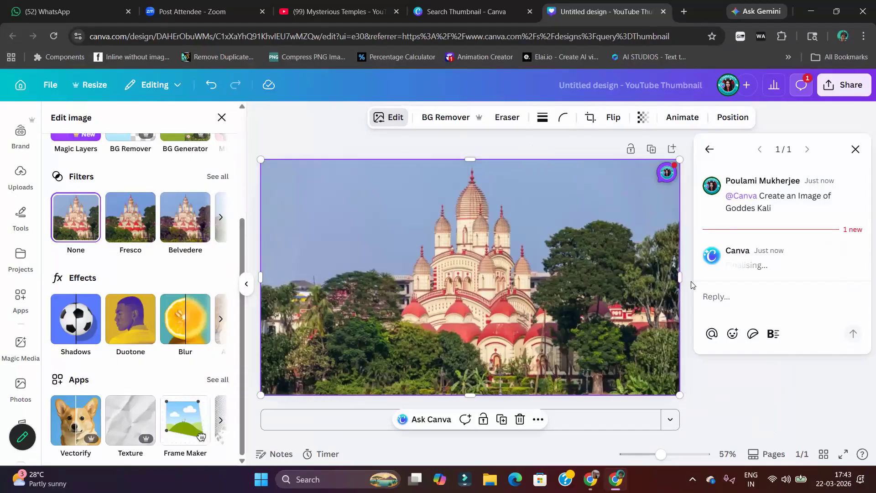
Duplicate the browser tab with the Thumbnail design search and switch the copy to Canva AI's image generation
right_click(486, 14)
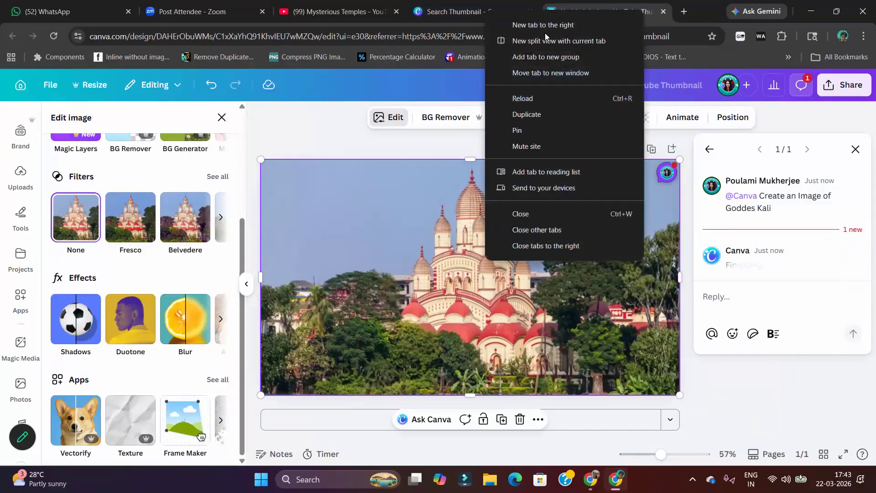
click(554, 116)
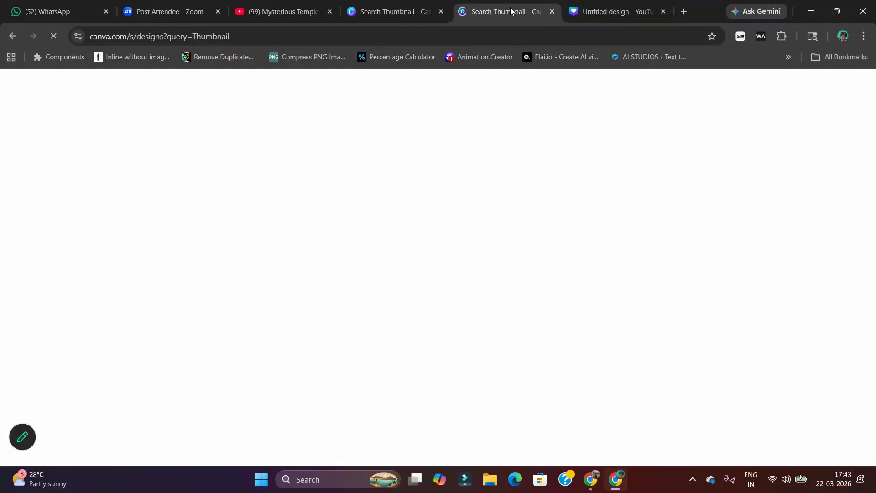
click(593, 8)
click(507, 11)
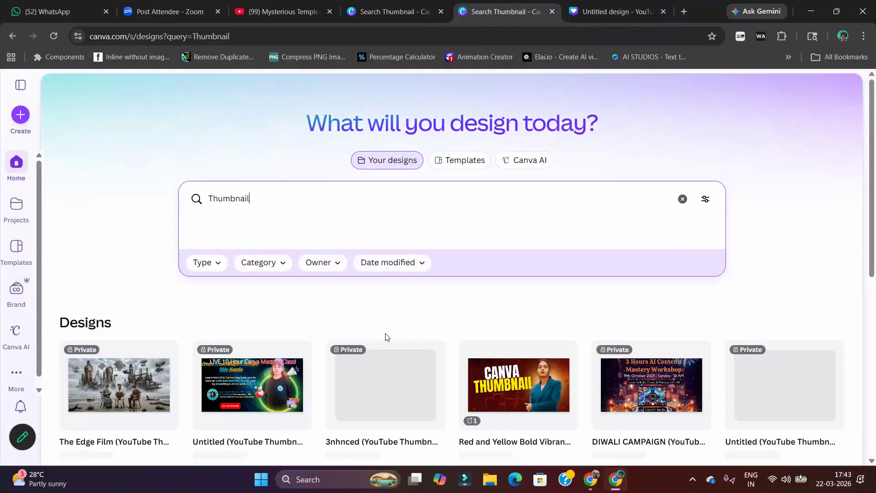
click(519, 161)
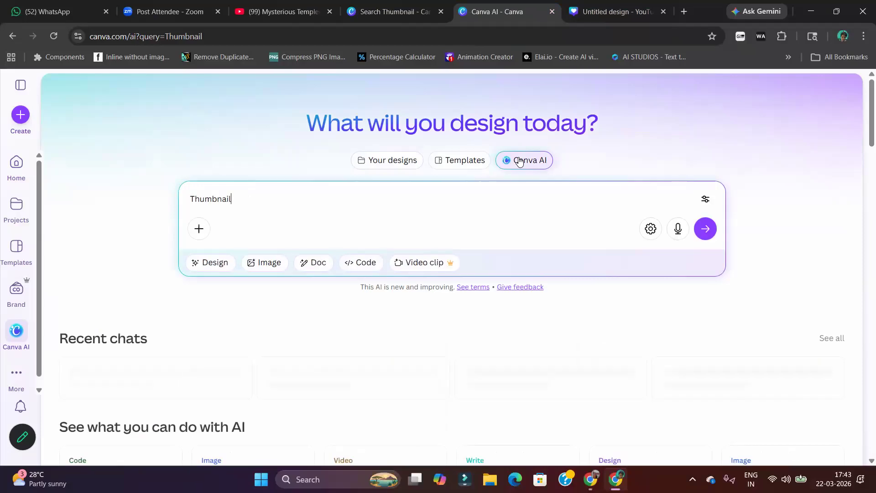
click(260, 264)
Set the image prompt to "Side face of Goddess Kali, Black Skin, Angry red eyes, holding a Human Head , sticking her bright bloody toung out"
drag(241, 200, 108, 198)
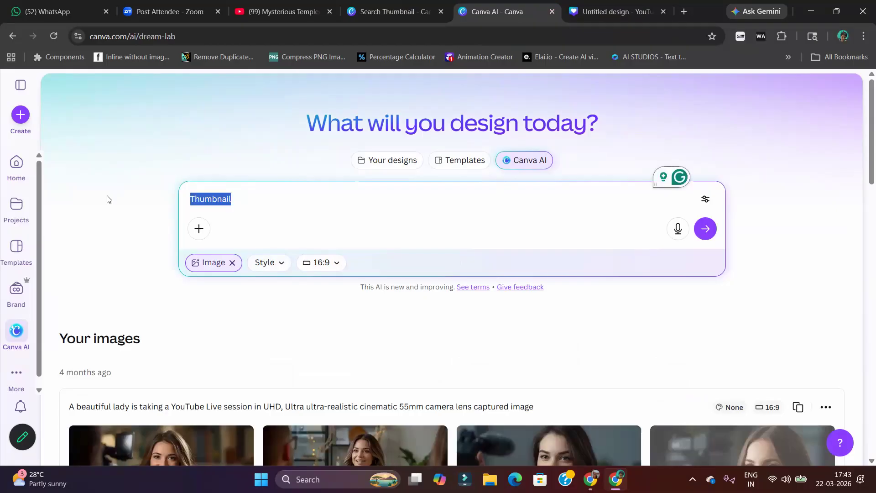
text(s)
key(BackSpace)
text(Side face of Goddess Kali,)
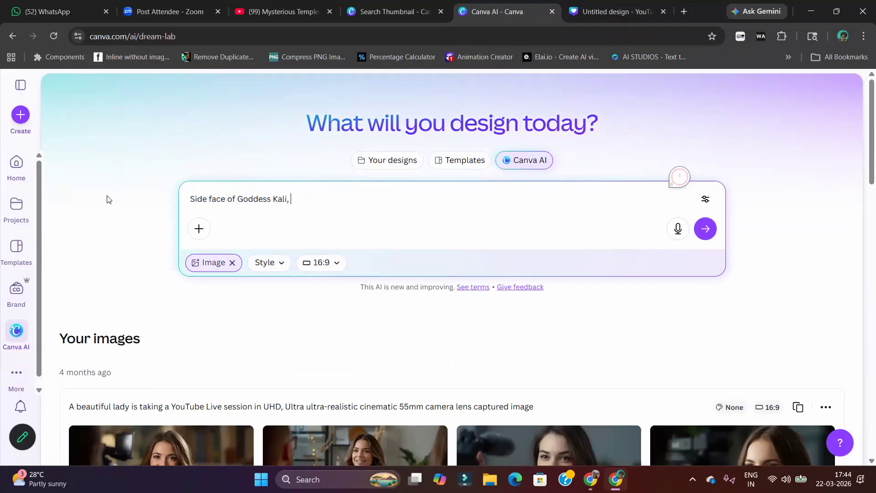
text(c)
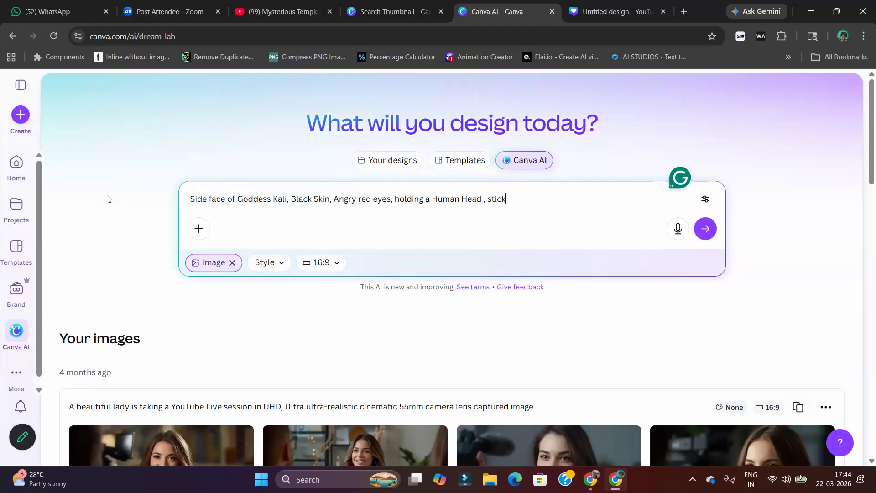
text(ing her bright)
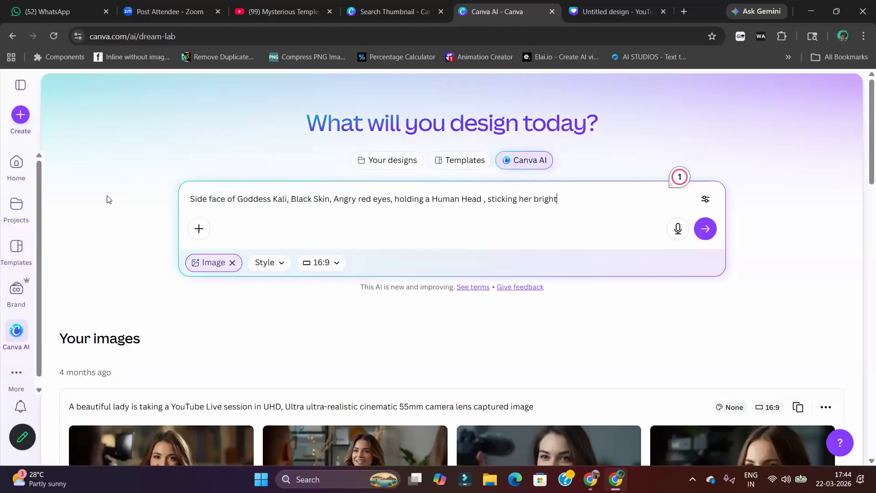
text(bo)
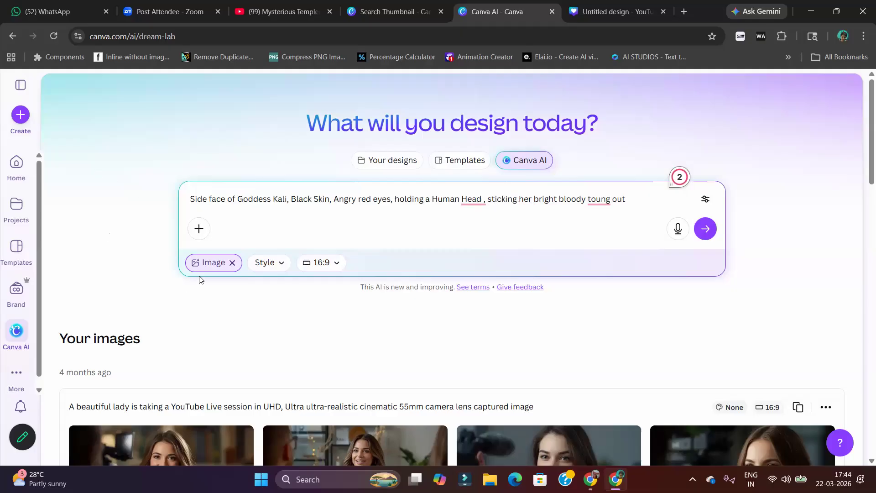
Review the aspect ratio and style options for the image, keeping 16:9 and the style None
click(325, 264)
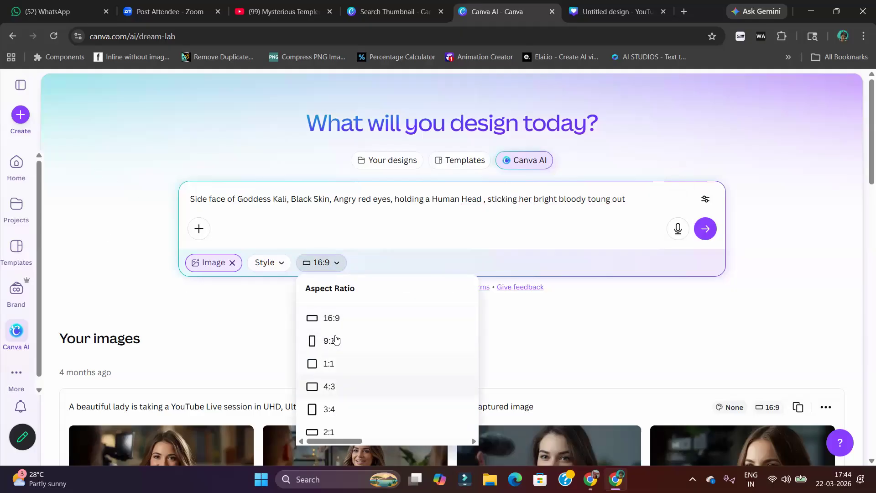
click(284, 283)
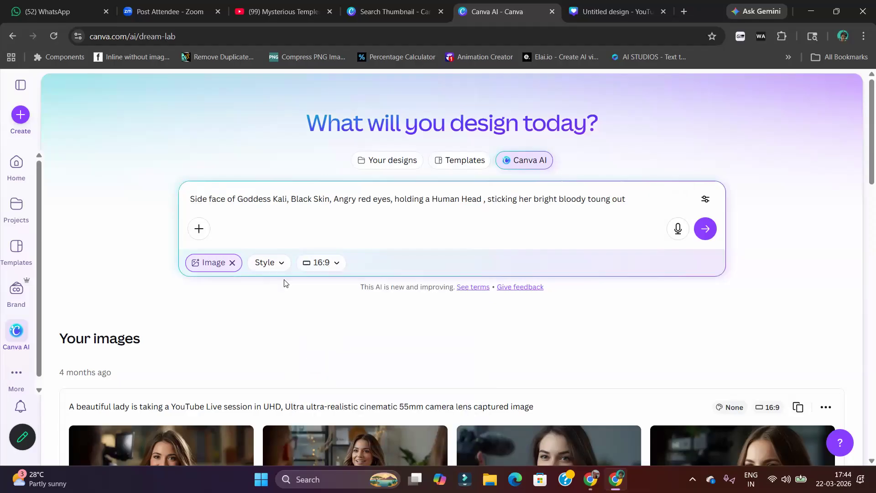
click(273, 268)
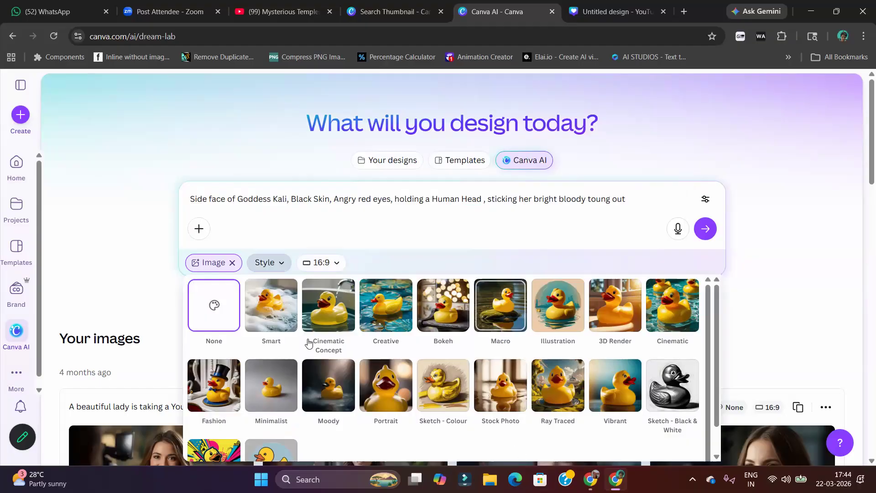
scroll(310, 347, down, 1)
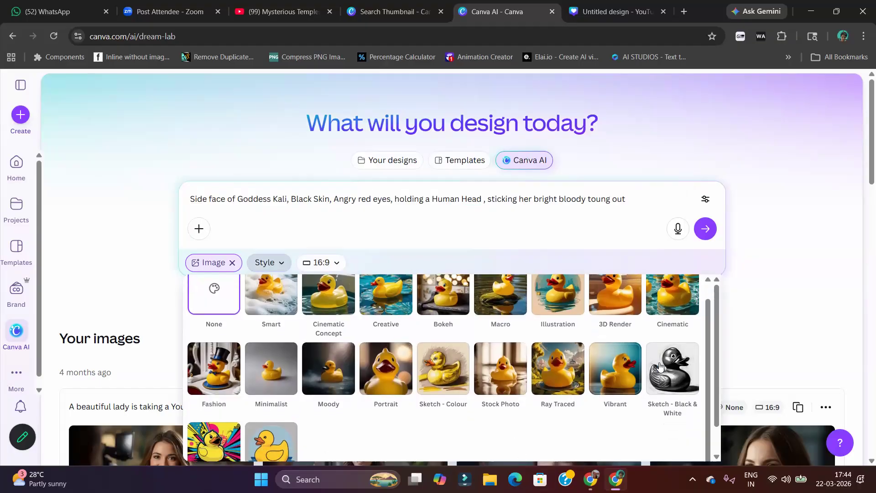
click(220, 294)
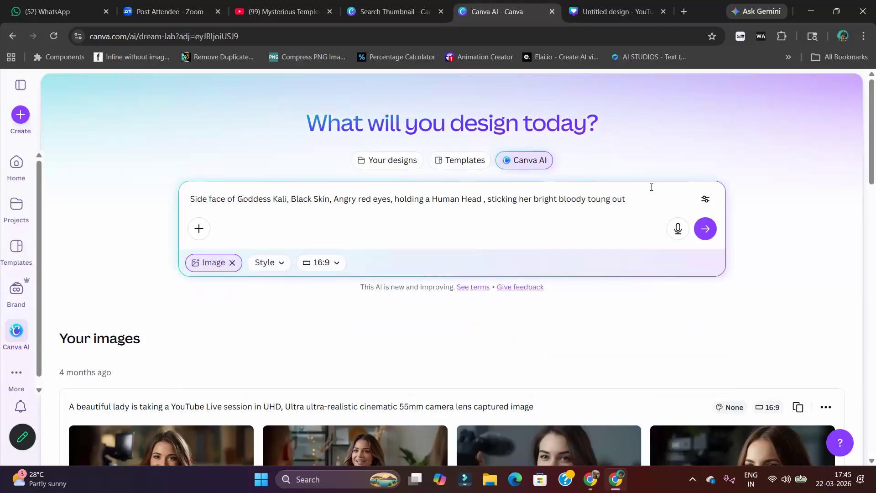
Append "UHD, Cinematic" to the Kali prompt and try to generate images from it
text(UHD,)
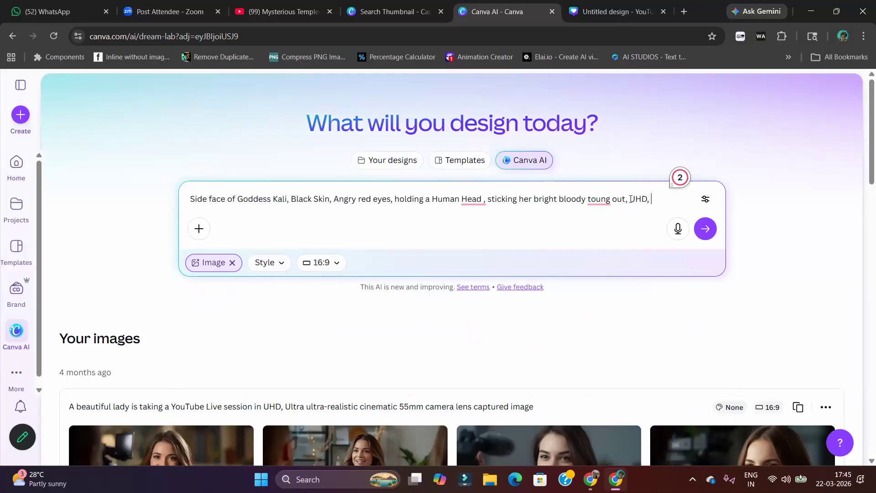
text( Cinematic)
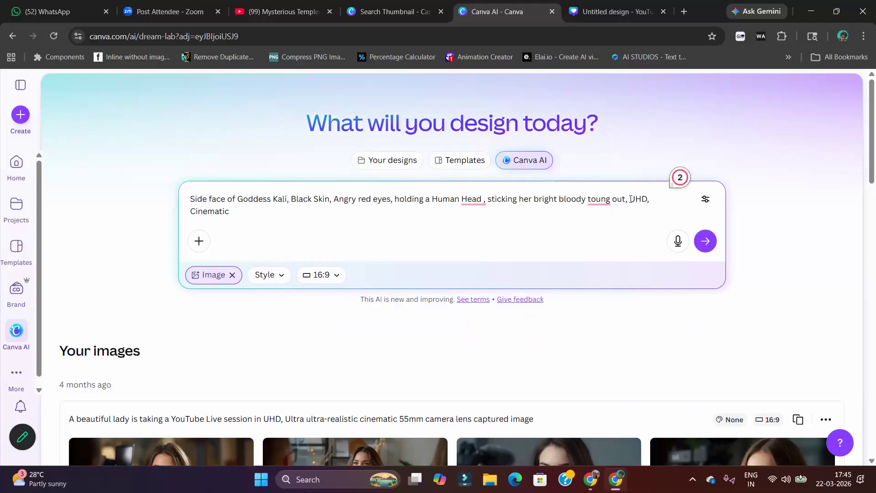
click(705, 241)
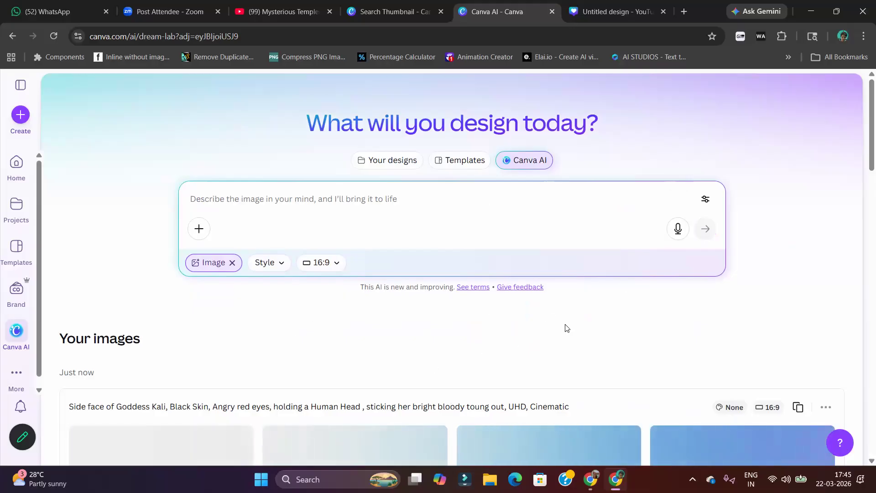
Examine the generation result, Canva's policy page on AI safety and the earlier generated images
scroll(565, 327, down, 6)
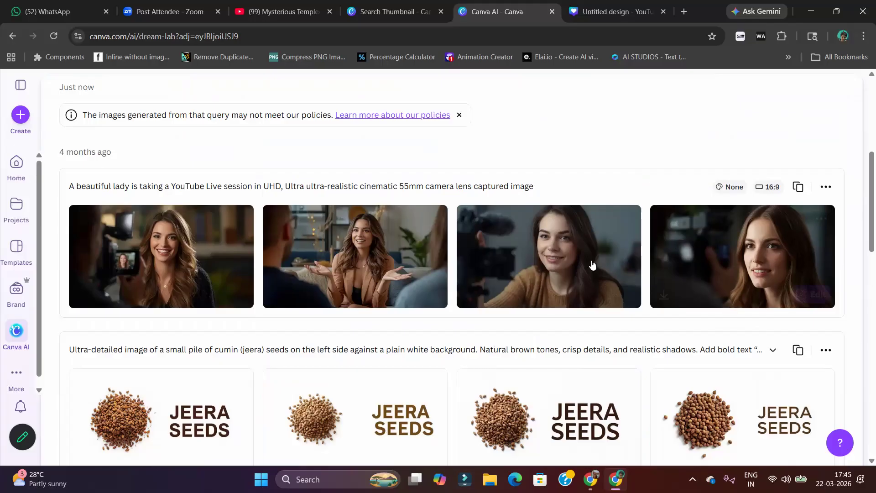
scroll(389, 212, up, 4)
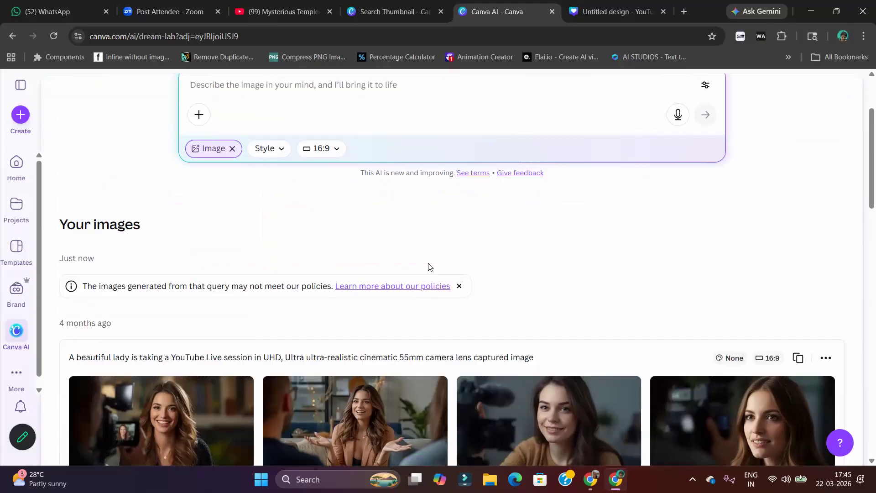
scroll(429, 264, down, 4)
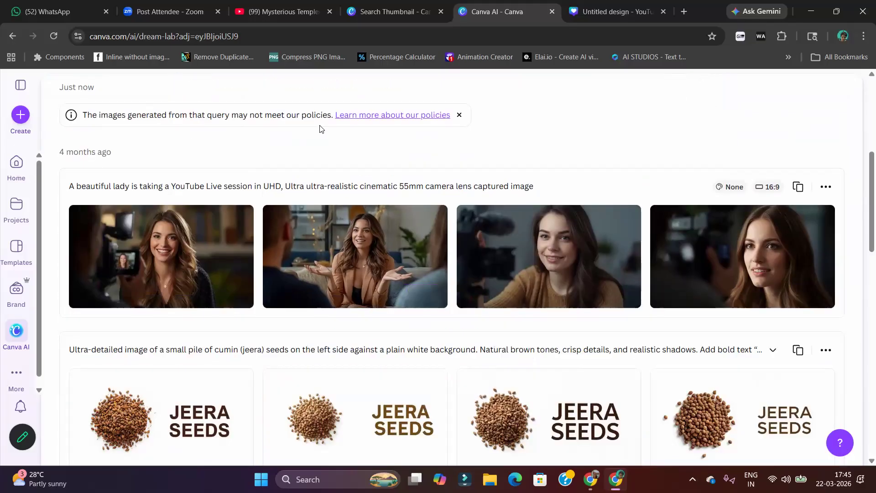
scroll(383, 223, up, 5)
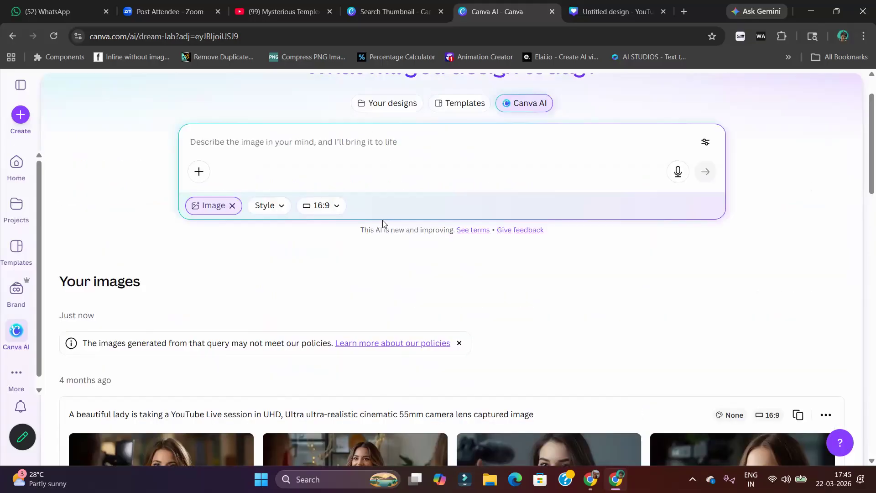
click(421, 346)
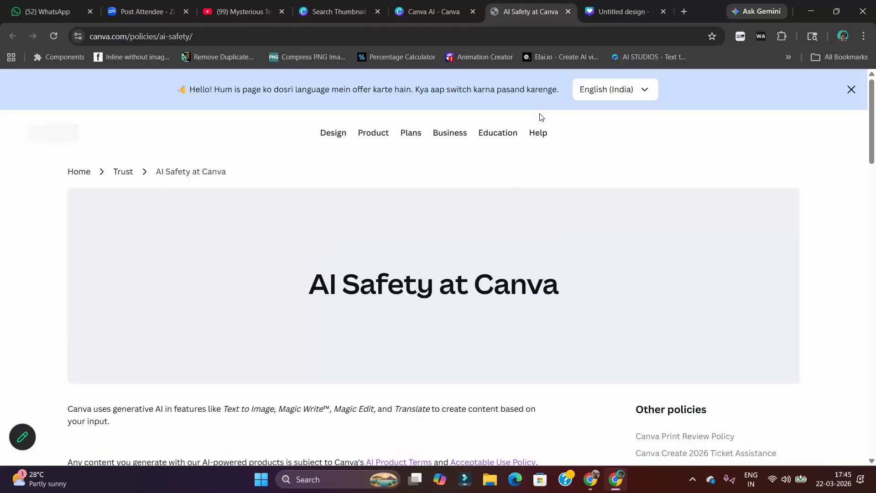
click(568, 12)
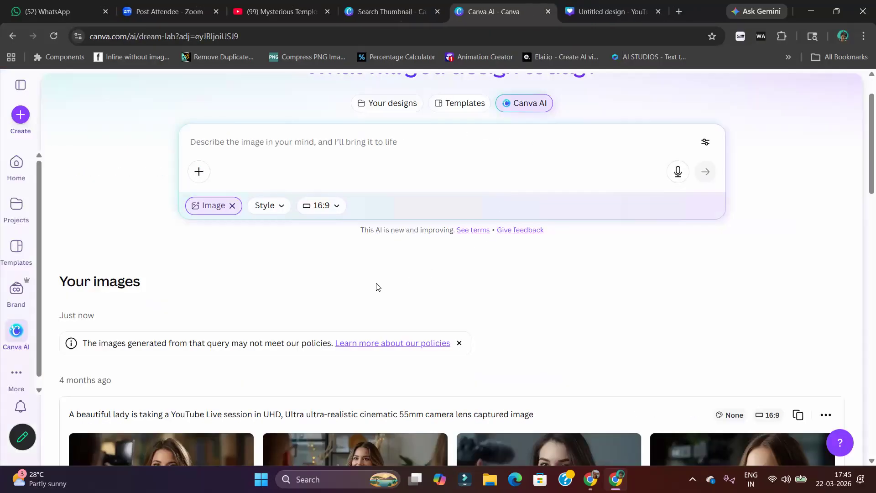
scroll(320, 269, down, 6)
scroll(420, 255, down, 6)
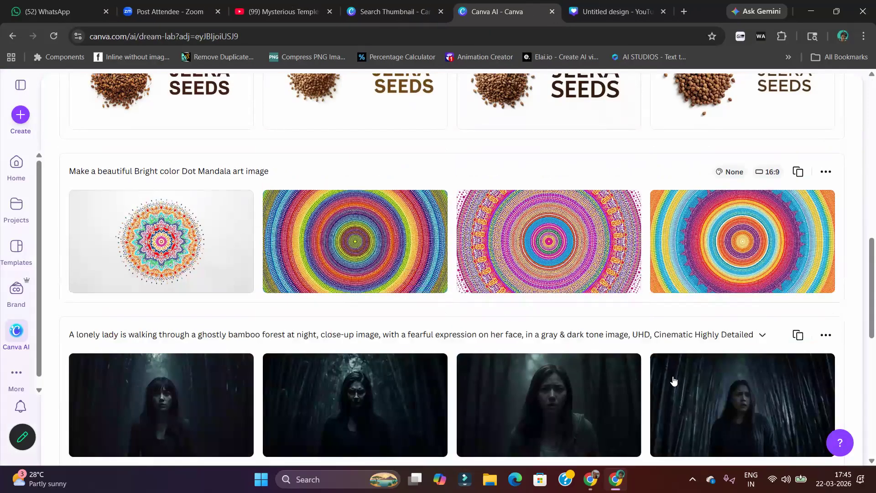
scroll(657, 356, down, 5)
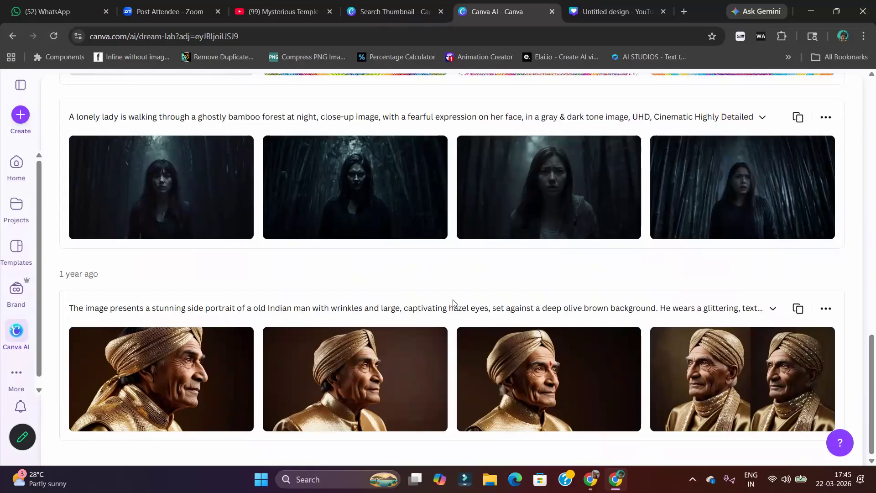
Generate images from the prompt "Goddes Kali with black skin, red angry eyes & sticking tongue out, Side face portrait shot"
scroll(297, 197, up, 15)
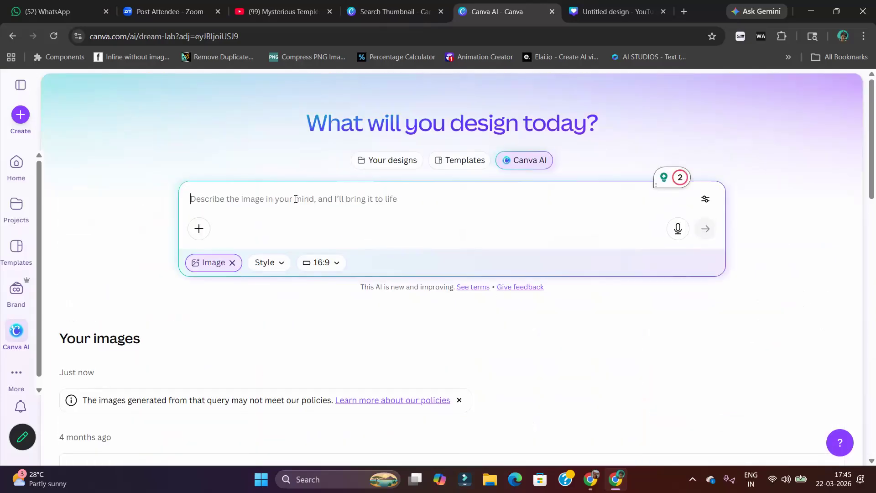
text(G)
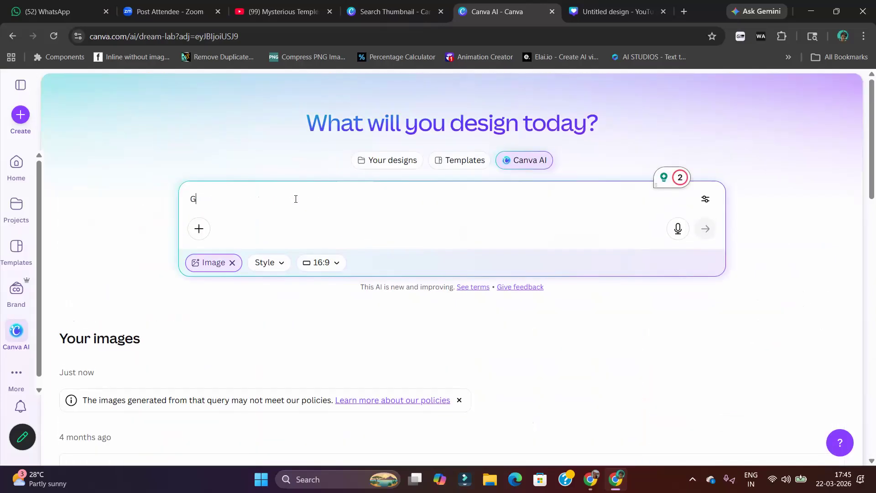
text(od)
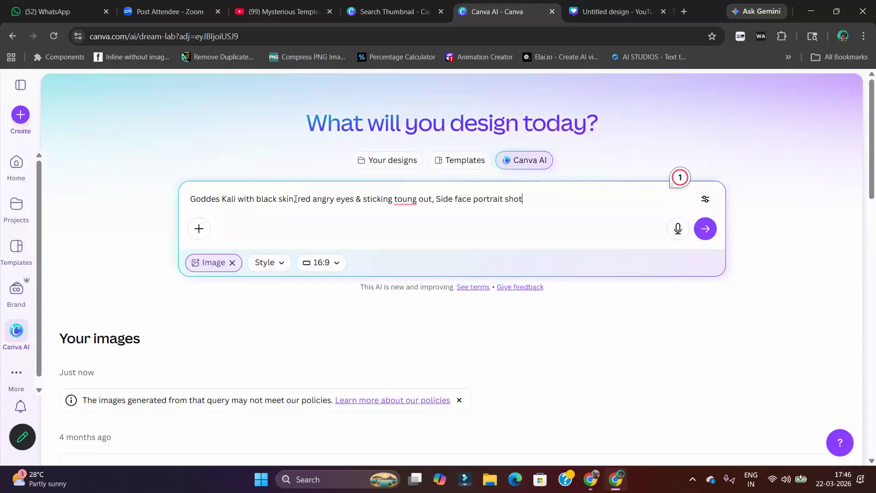
mouse_move(409, 201)
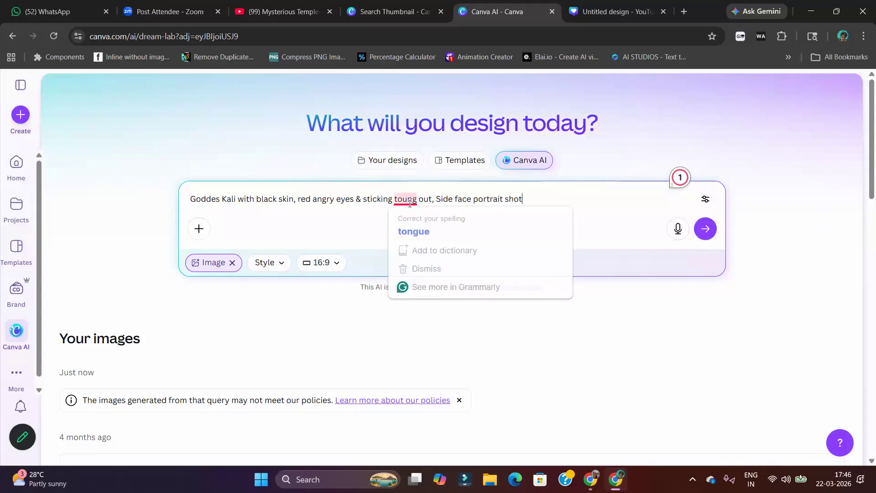
click(410, 227)
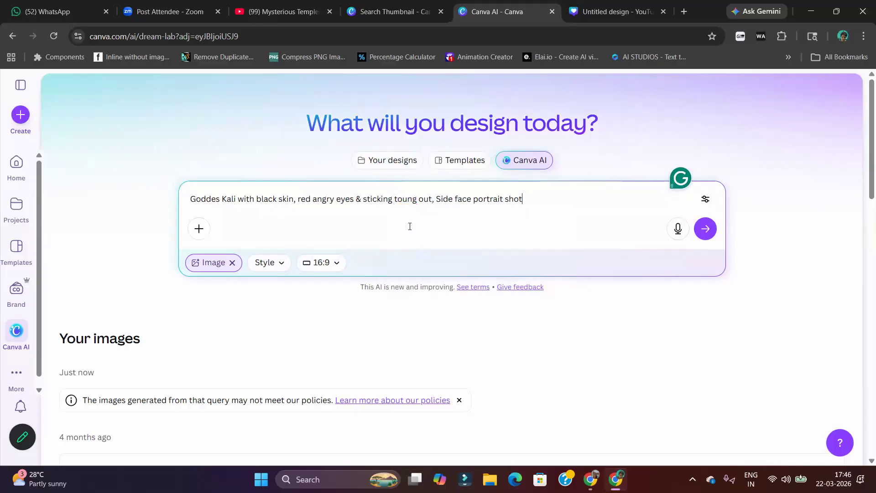
click(713, 235)
scroll(446, 337, down, 3)
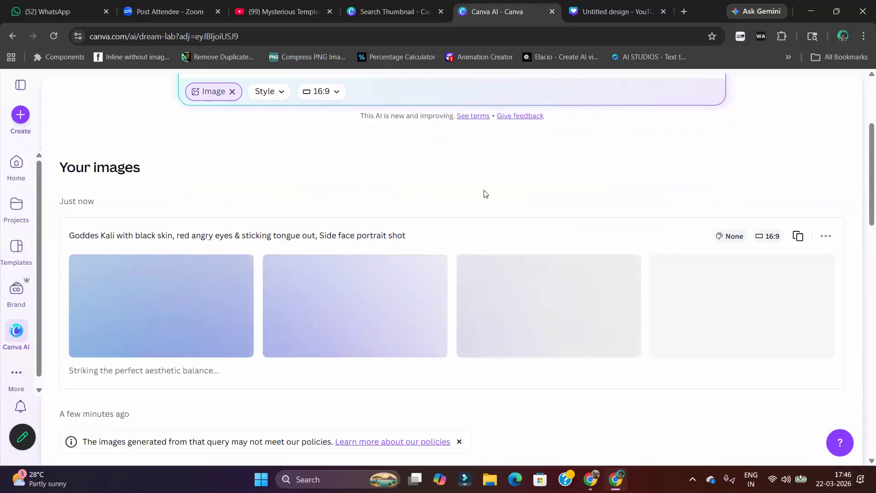
In the YouTube Thumbnail design, try and undo replacing the temple photo with the assistant's Kali image, and add a blank second page
click(593, 12)
mouse_move(778, 317)
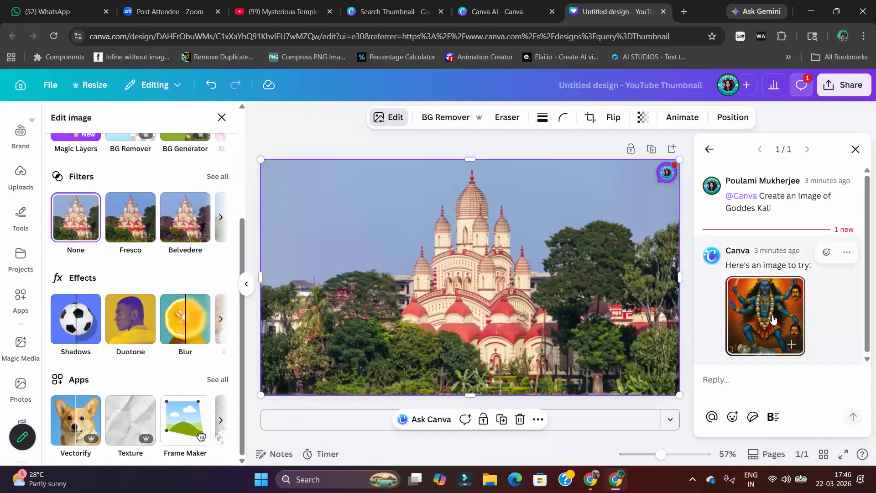
click(776, 314)
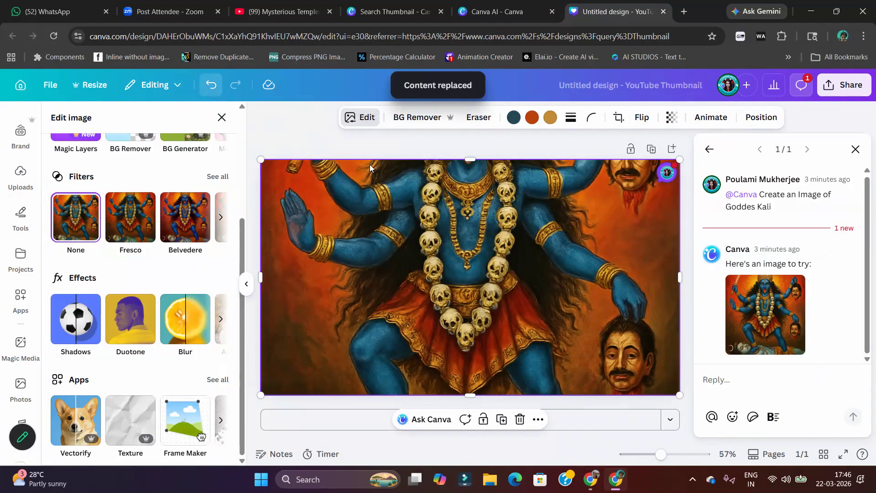
click(598, 415)
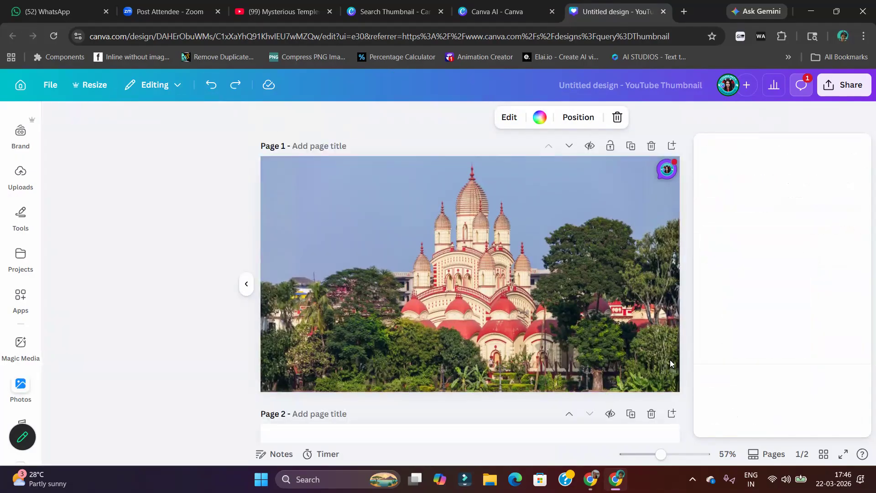
Review the page 1 comment thread containing the assistant's Goddess Kali image reply
scroll(731, 258, up, 5)
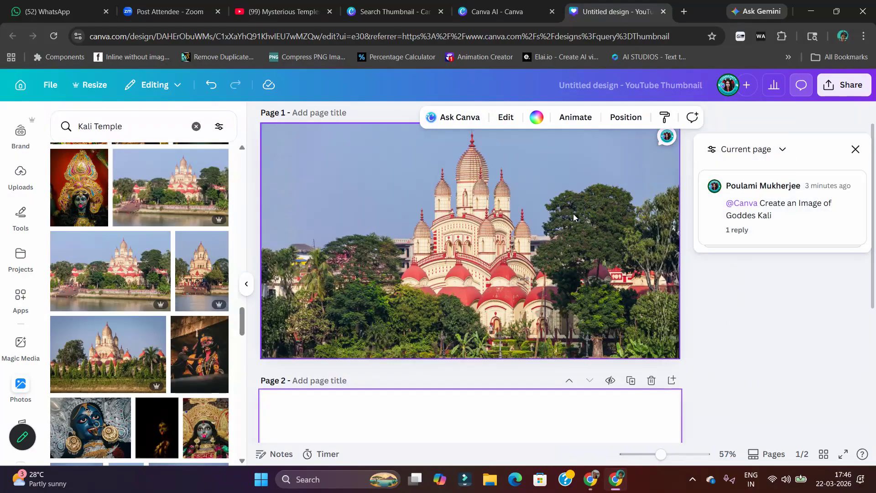
click(574, 214)
right_click(546, 210)
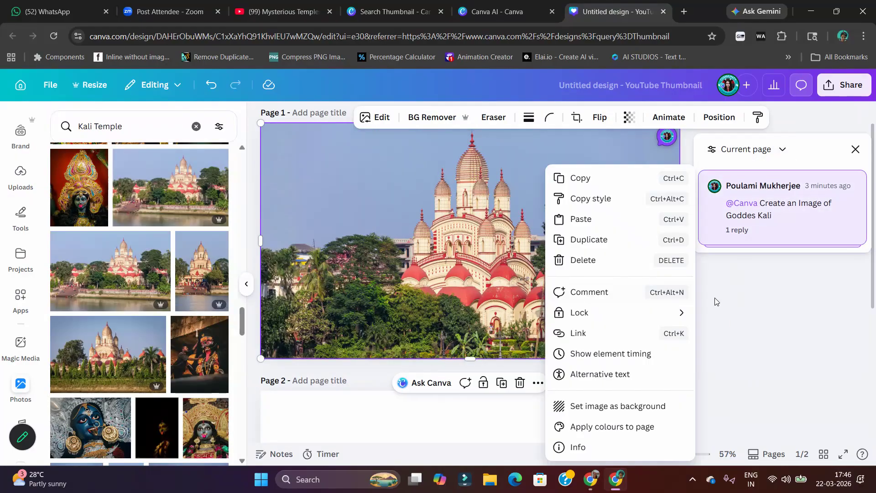
click(791, 214)
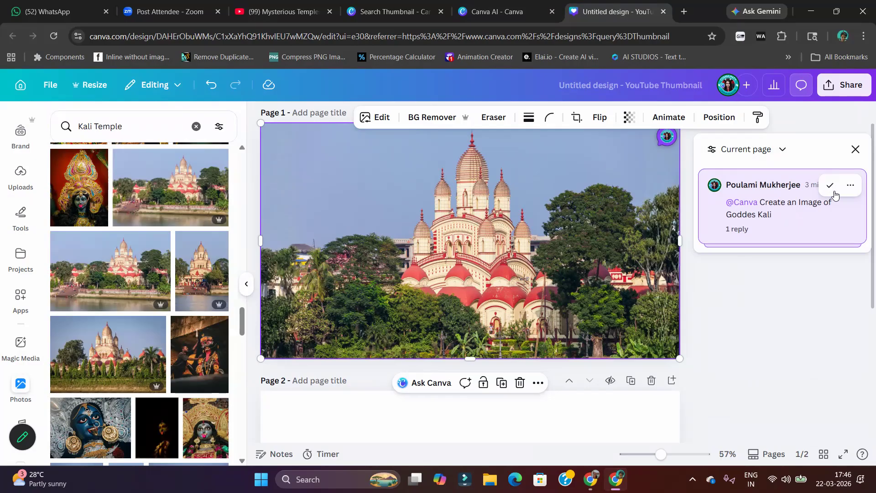
click(851, 185)
click(744, 229)
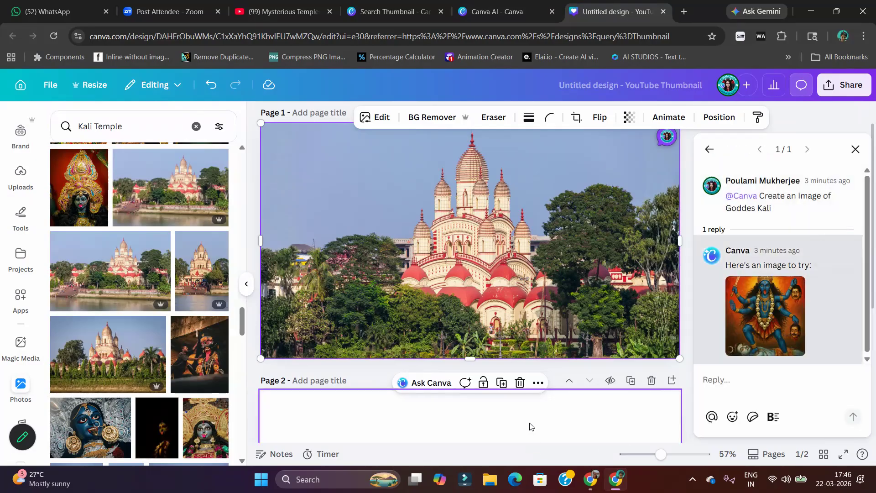
scroll(543, 419, down, 1)
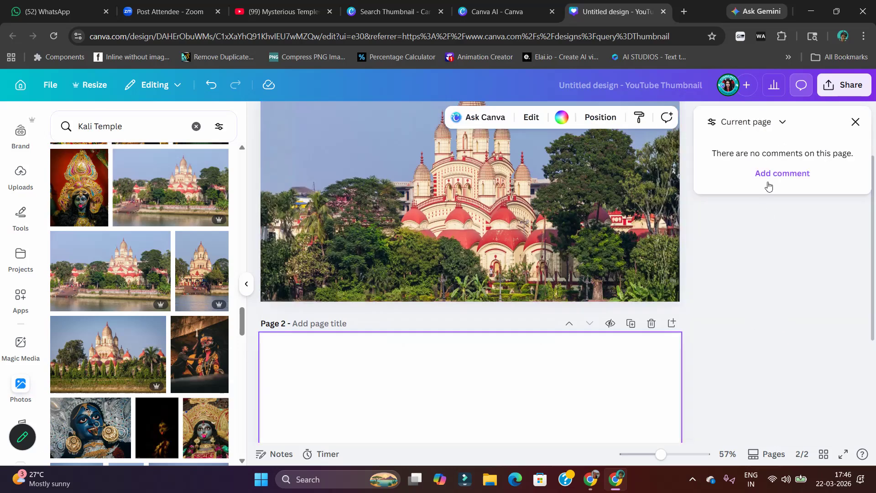
Set the temple photo as page 1's background, detach it again and move it onto blank page 2
click(585, 186)
right_click(539, 201)
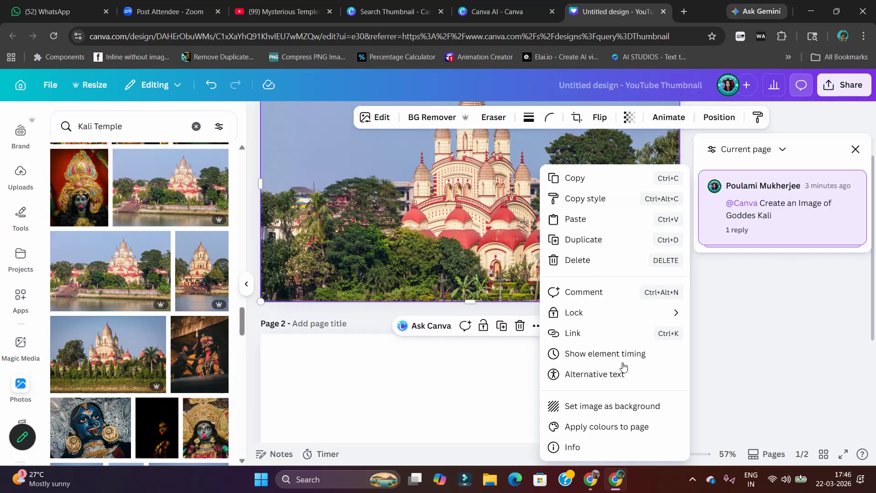
click(613, 406)
right_click(501, 203)
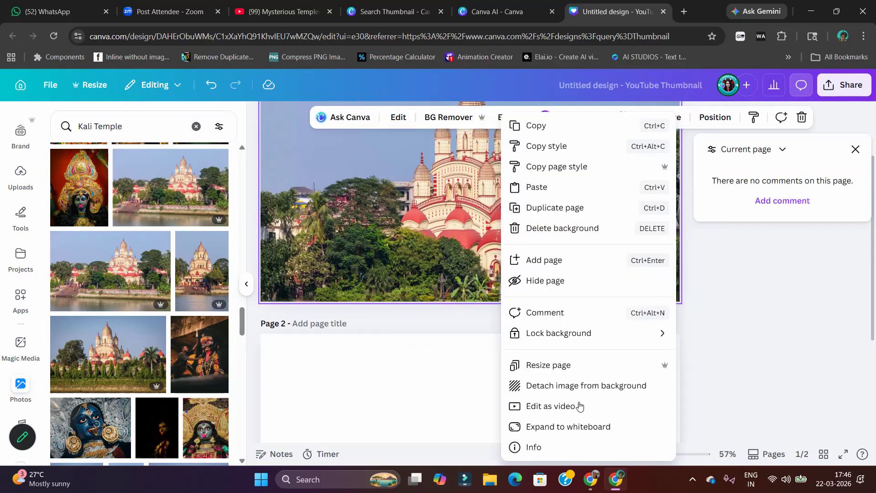
click(591, 385)
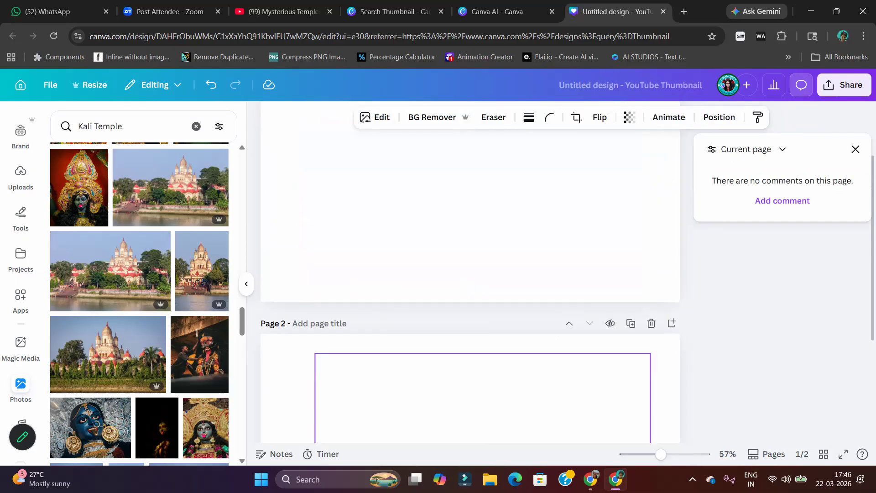
drag(578, 420, 578, 418)
click(689, 183)
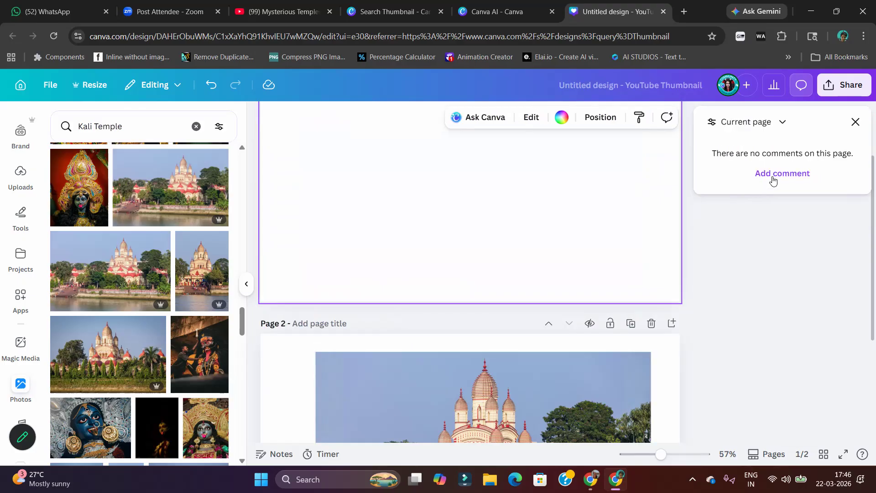
Add the assistant's Kali image from the comment reply to page 1 and enlarge it to nearly full page height on the right side
click(767, 174)
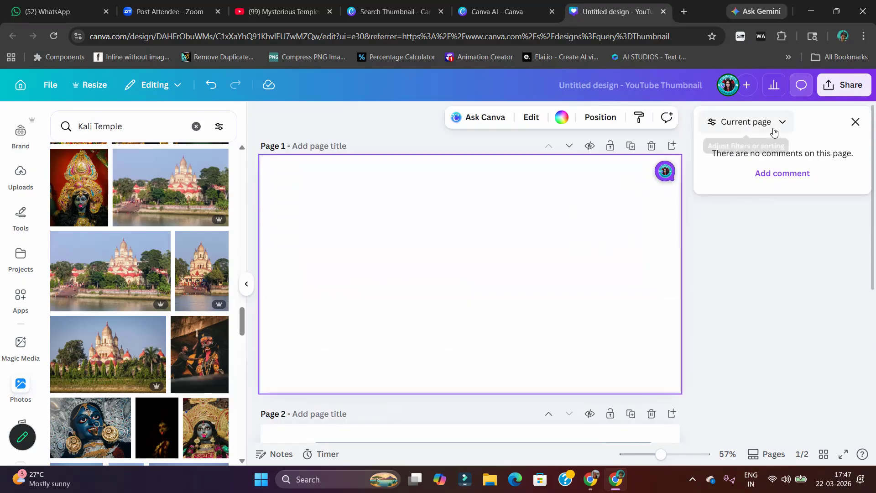
click(776, 128)
click(665, 170)
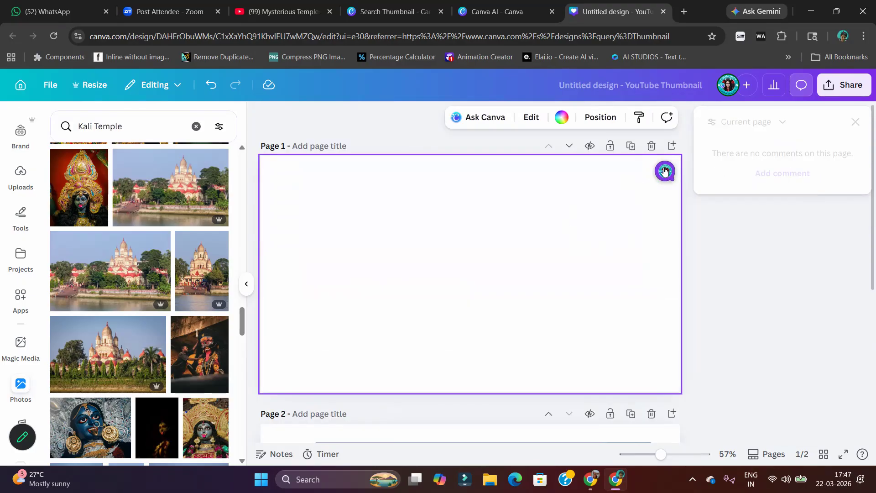
click(765, 336)
drag(477, 244, 600, 229)
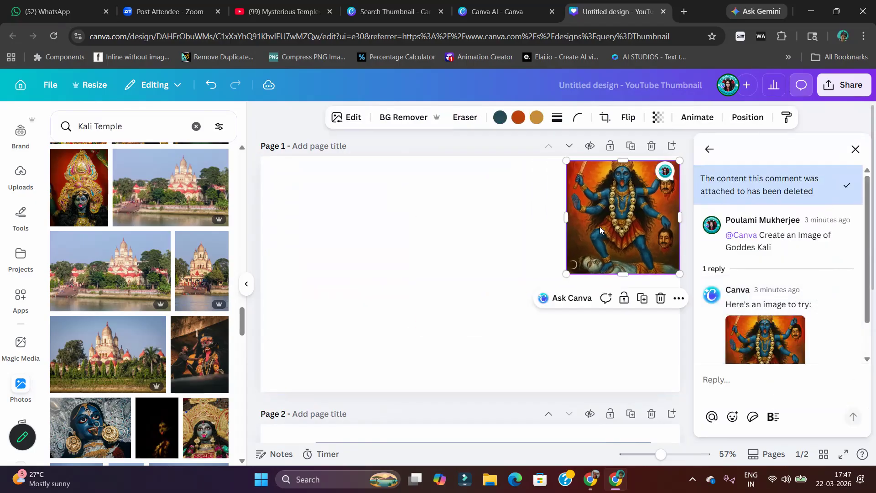
drag(566, 274, 447, 387)
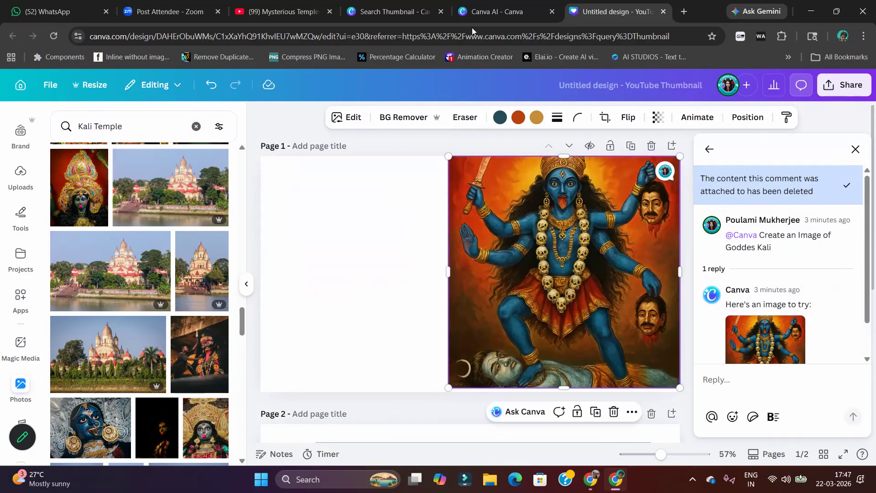
Switch to the Canva AI page and download the second, third and fourth side-face Kali images
click(474, 12)
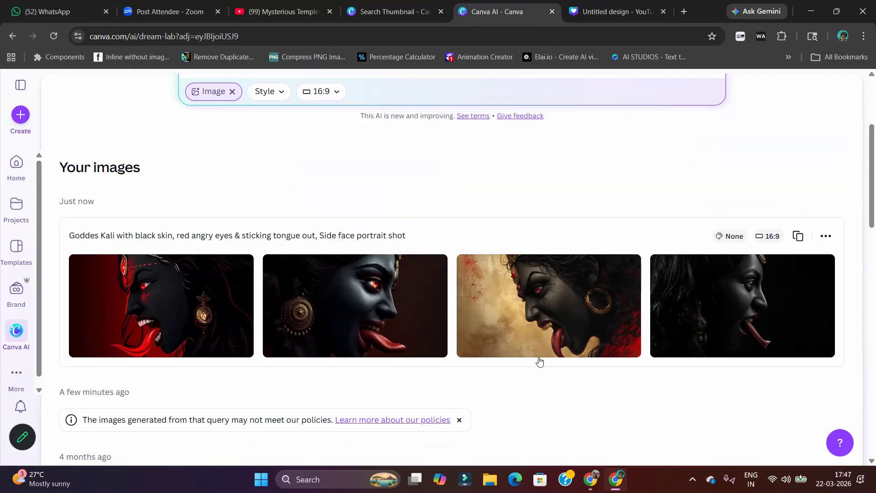
mouse_move(527, 339)
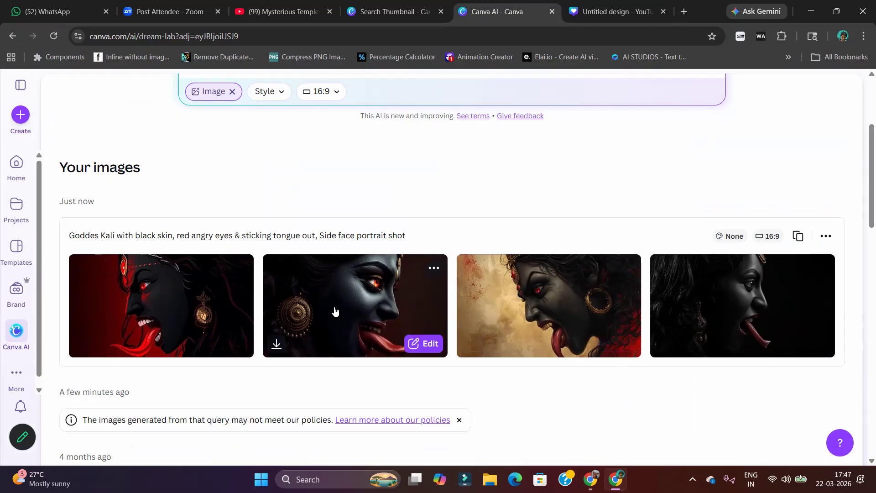
click(274, 346)
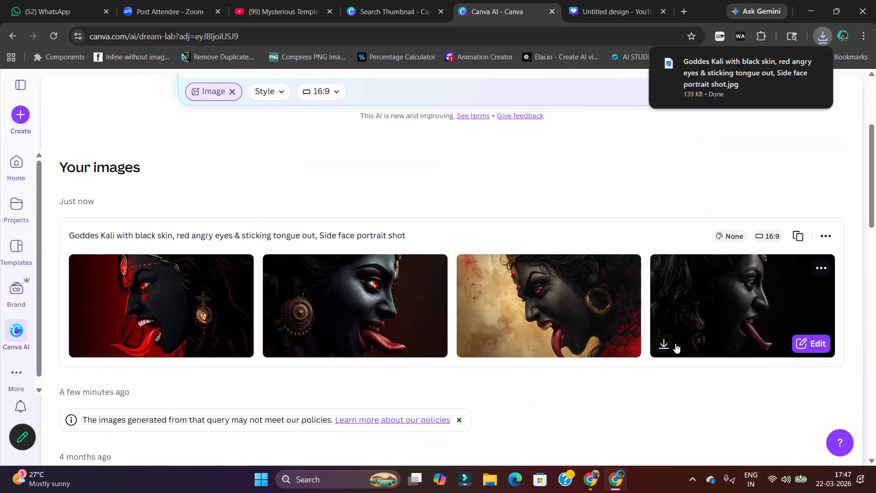
click(609, 345)
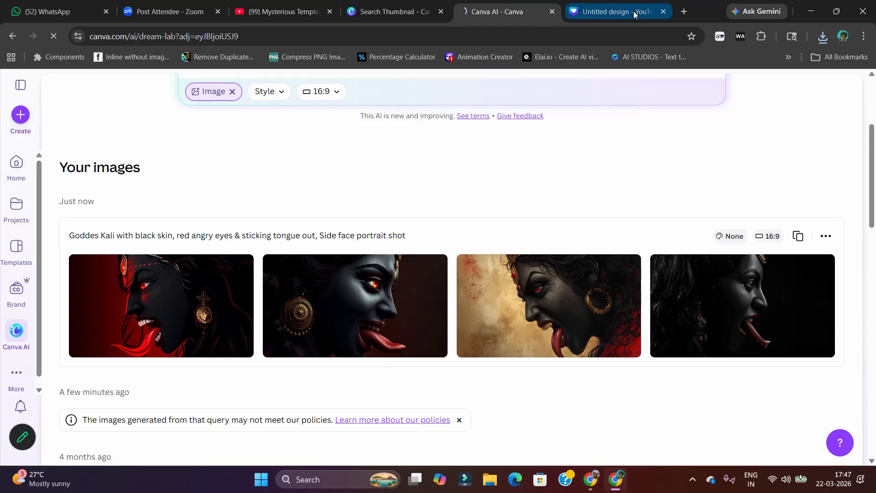
Return to the YouTube Thumbnail design, delete the assistant's Kali image, close the comments and remove the empty first page
click(616, 11)
key(Delete)
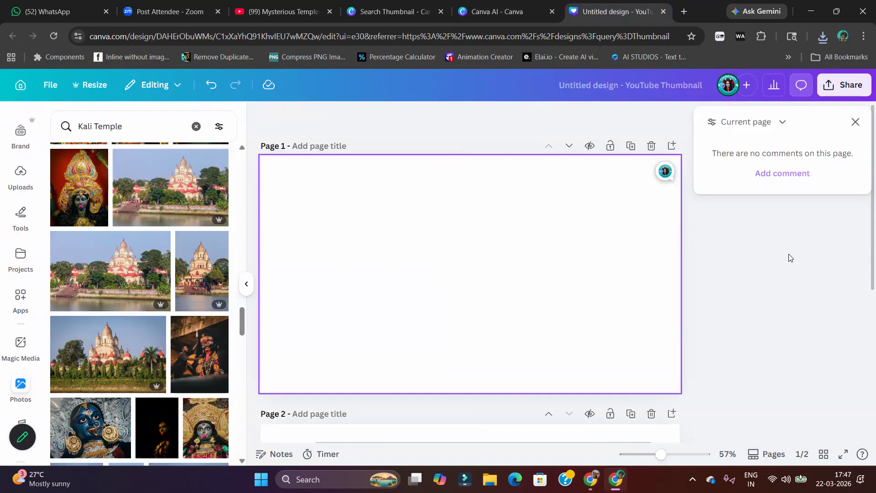
click(852, 126)
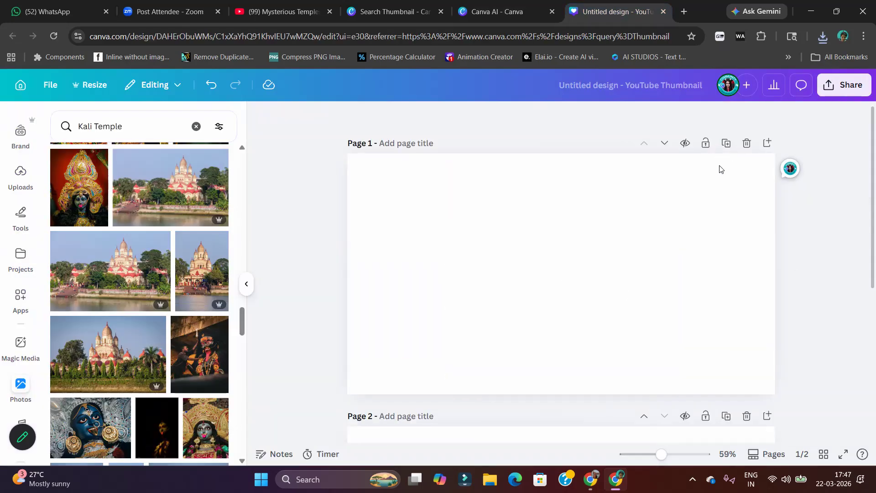
click(747, 142)
Set the temple photo as the background of the remaining page
click(632, 247)
right_click(631, 247)
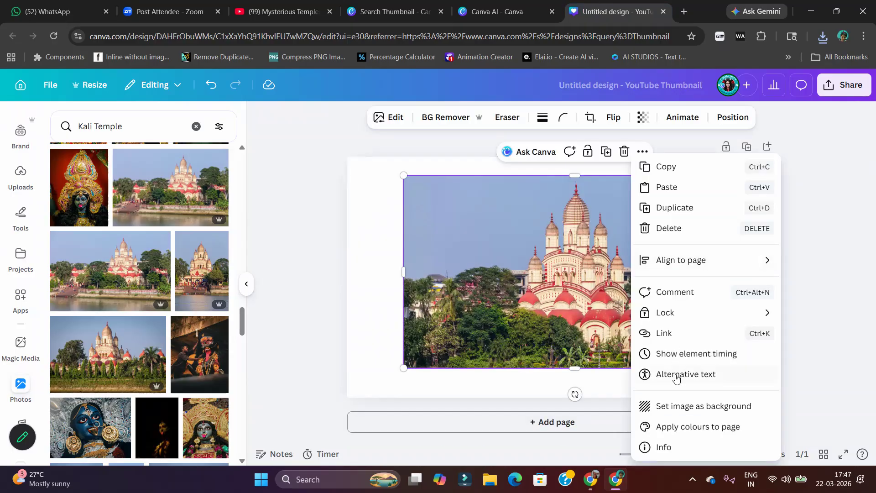
click(721, 404)
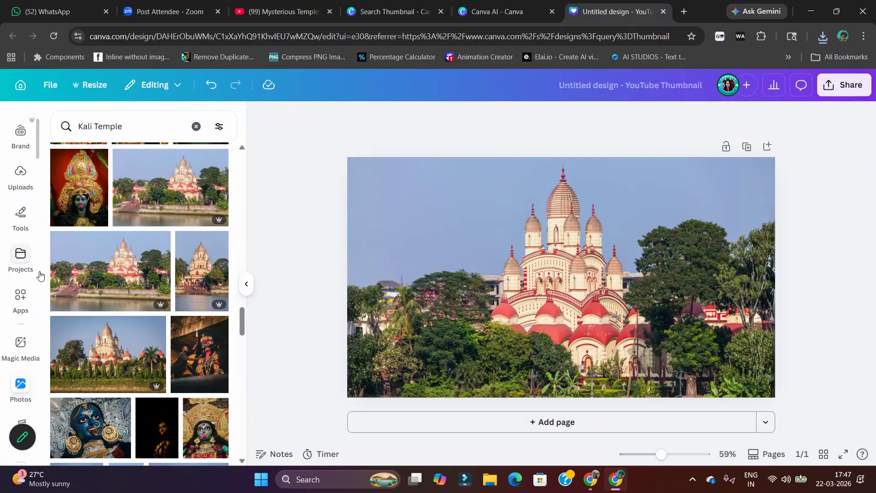
Upload the three downloaded Goddess Kali images from the Downloads folder to the design's uploads
scroll(6, 288, up, 3)
click(7, 288)
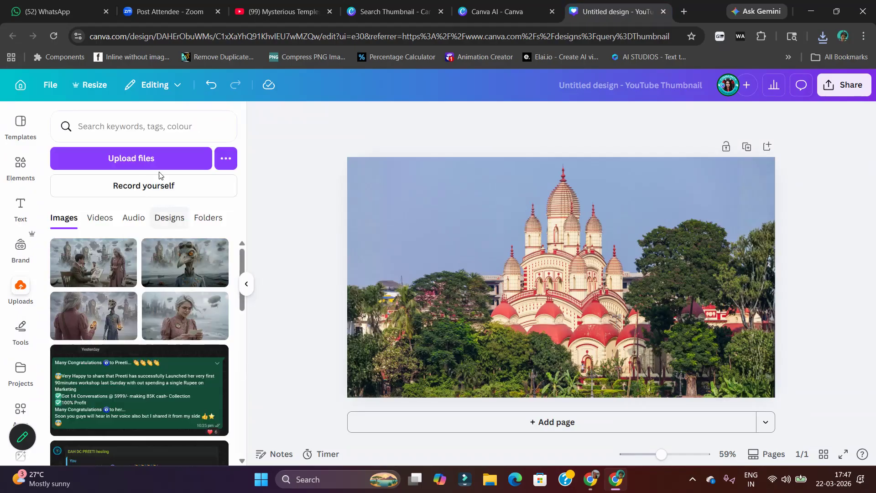
click(155, 158)
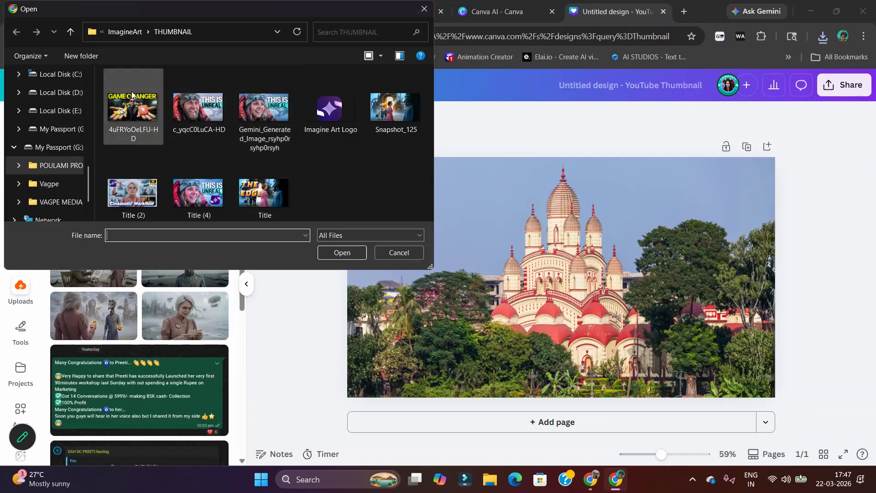
scroll(24, 153, up, 2)
scroll(23, 151, up, 3)
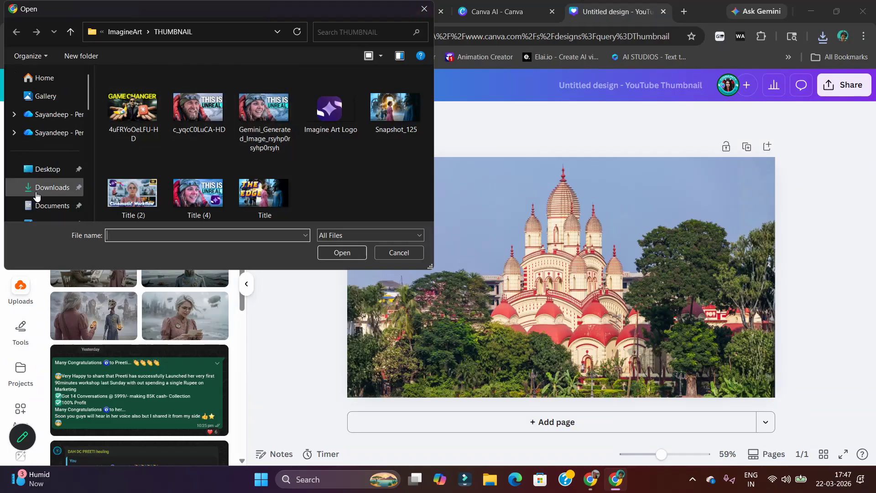
click(44, 188)
click(126, 141)
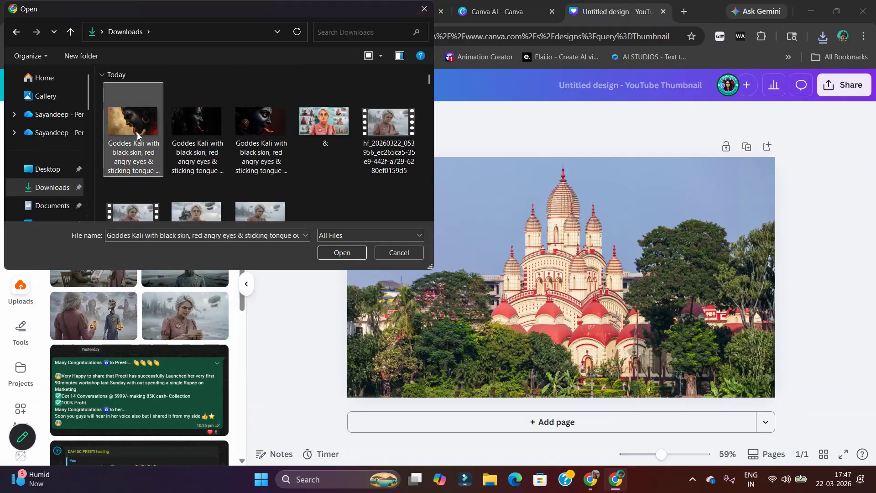
ctrl+click(183, 139)
ctrl+click(273, 134)
click(342, 253)
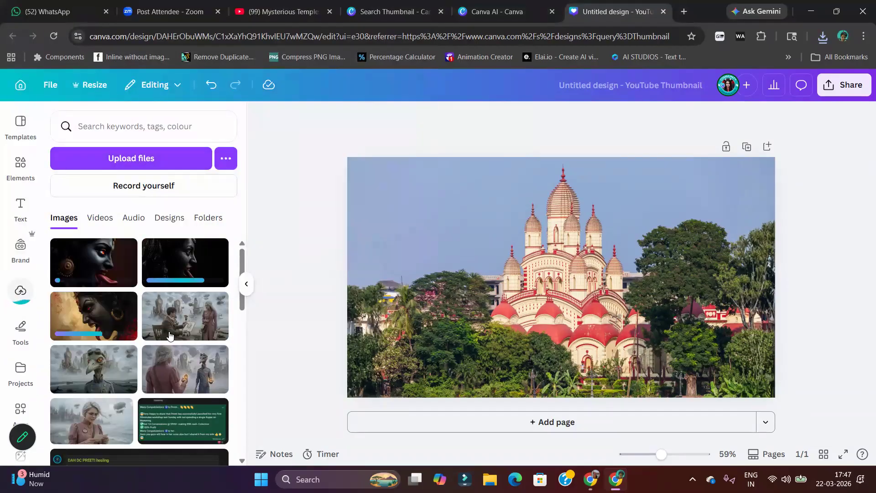
Place the darkest Kali side-face image in the page's upper-left corner and duplicate the page twice
click(179, 270)
drag(551, 278, 467, 223)
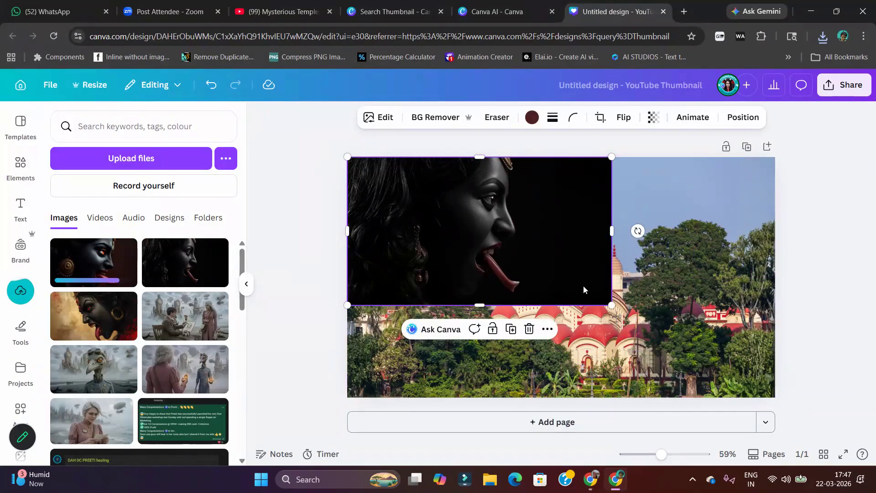
click(746, 147)
click(726, 150)
scroll(655, 251, up, 5)
Use Magic Grab on page 1's Kali image to separate the head and tongue from the black background
click(548, 259)
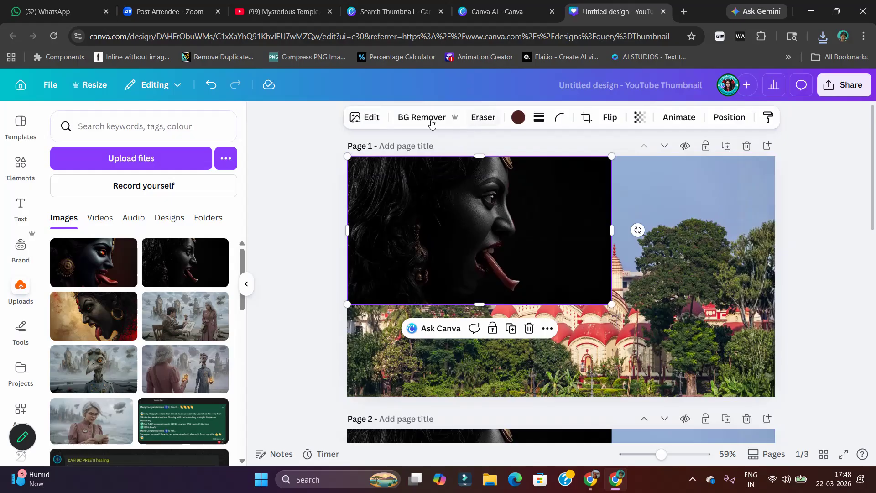
click(370, 120)
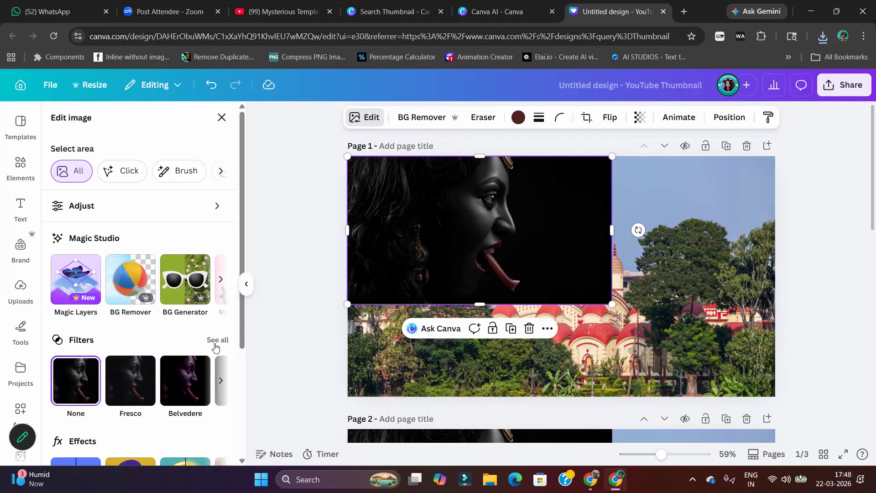
click(221, 279)
click(137, 279)
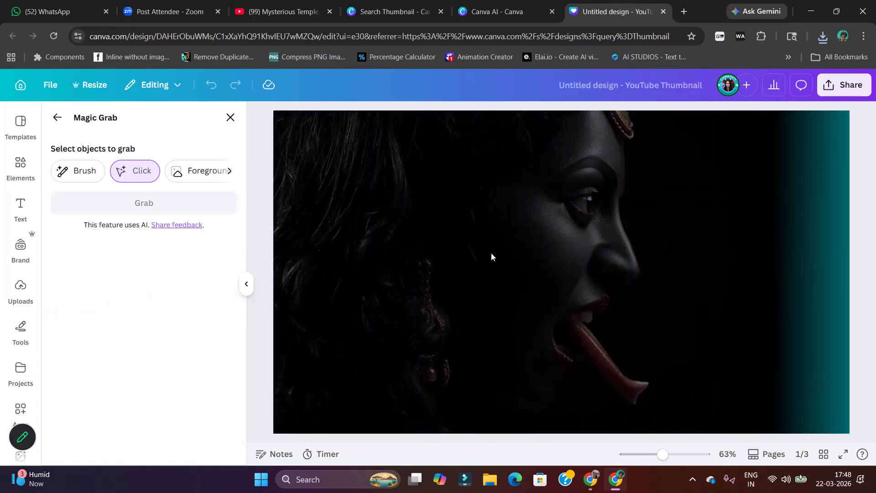
click(492, 254)
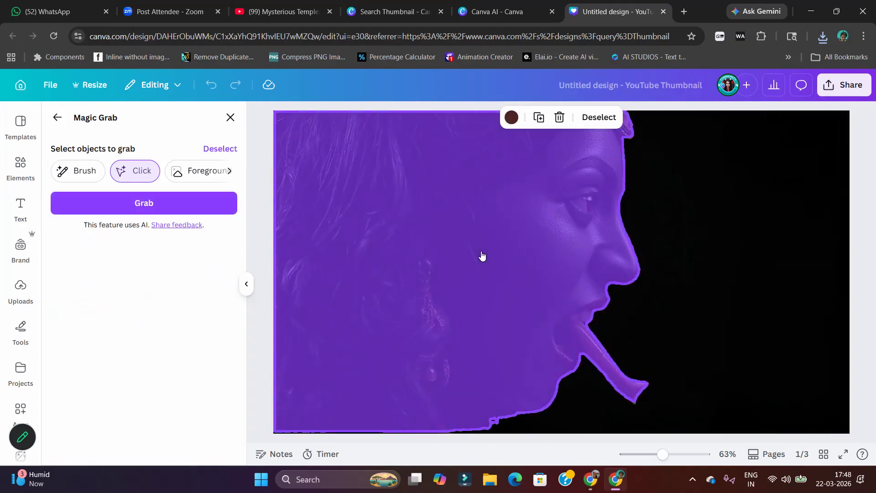
click(163, 204)
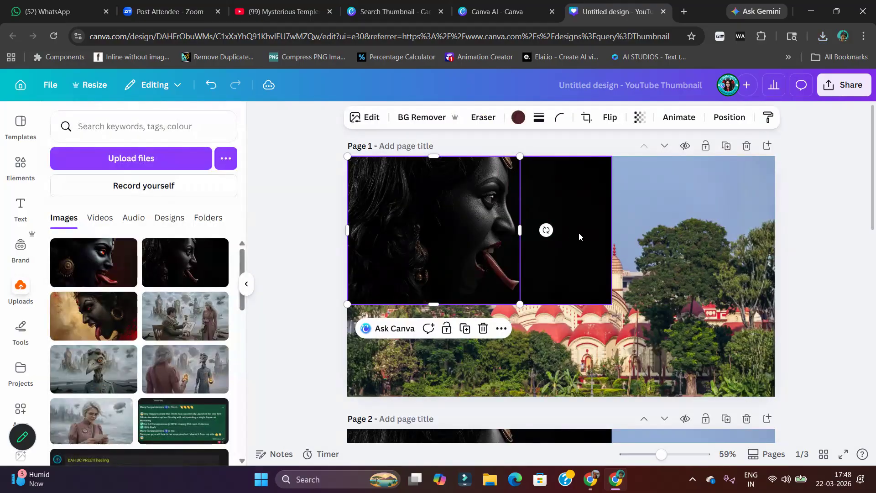
Remove the leftover black background and enlarge the Kali cutout to slightly more than page height on the page's left half
drag(414, 283, 398, 334)
drag(513, 252, 610, 162)
drag(569, 215, 565, 204)
drag(339, 392, 320, 408)
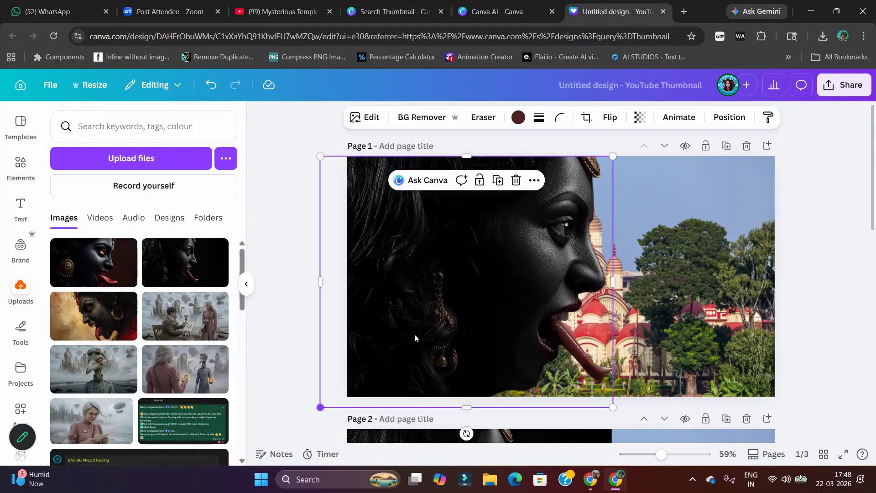
Flip the Kali cutout horizontally and move it to the page's right side, partly beyond the edge, so it faces the temple
click(611, 117)
click(607, 145)
drag(544, 234, 788, 231)
double_click(492, 241)
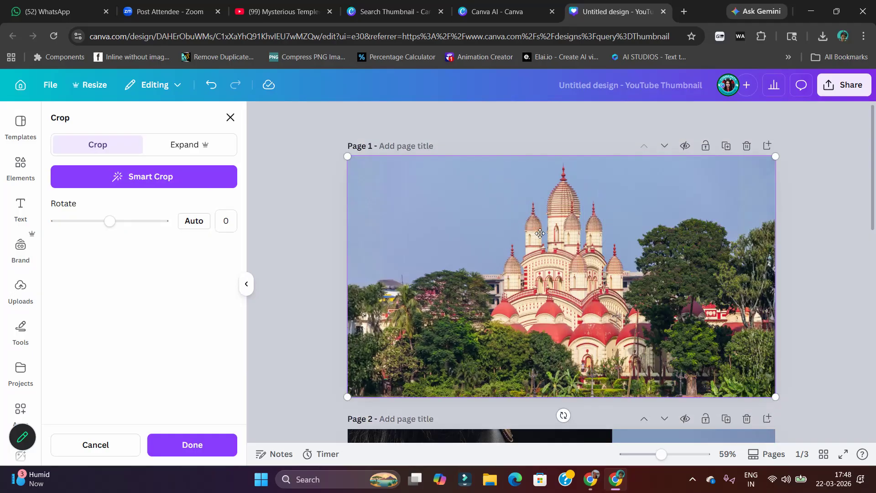
click(731, 227)
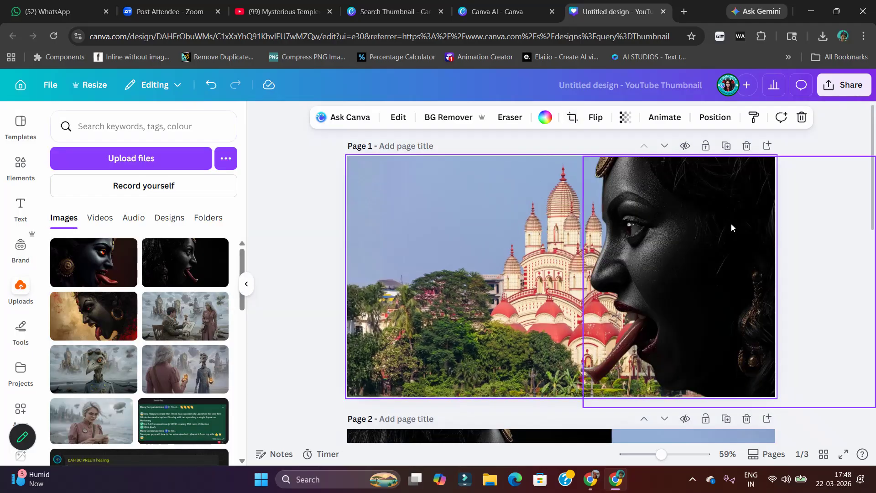
Detach page 1's temple image from the background and resize it to full page height, 1280 × 720 px, extending past the page's left edge
click(383, 233)
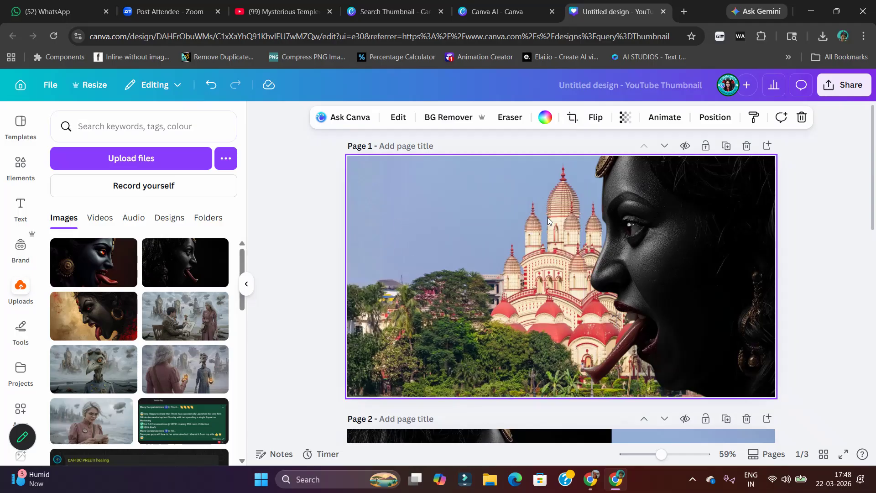
right_click(484, 212)
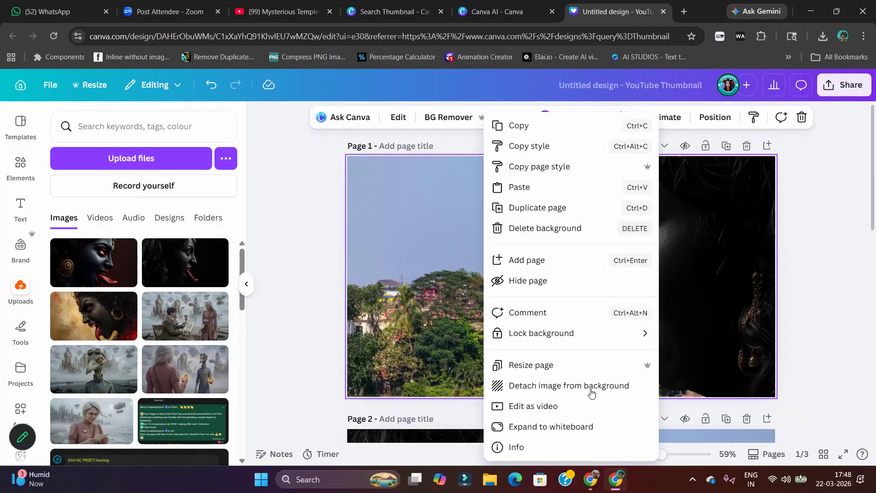
click(549, 386)
drag(574, 315, 469, 291)
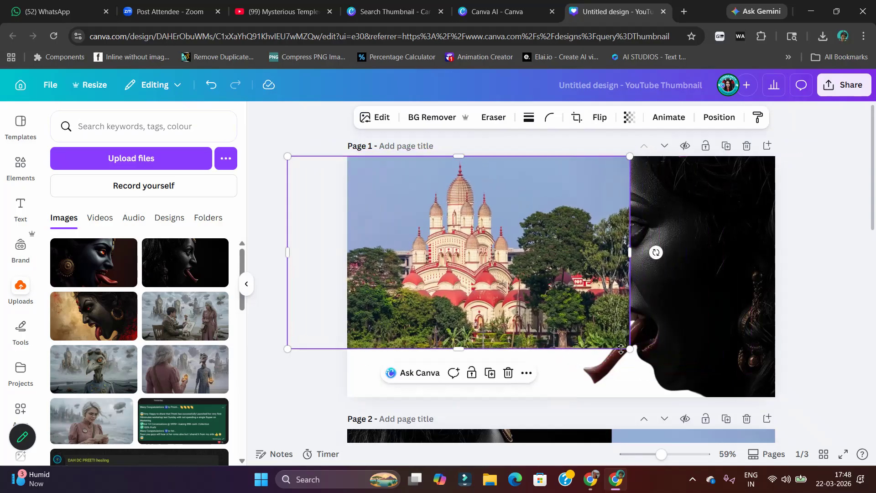
drag(628, 348, 711, 396)
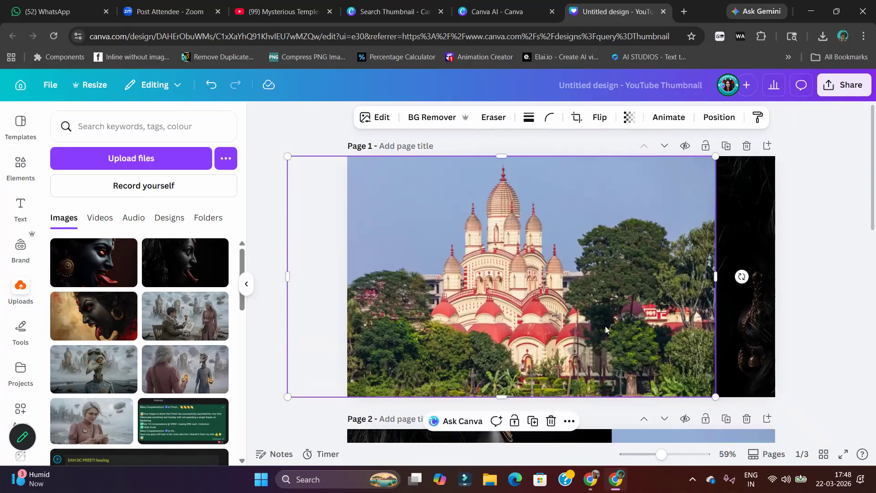
Shift the temple image slightly left to X -211.5 px and send it behind the Kali cutout
drag(579, 316, 572, 316)
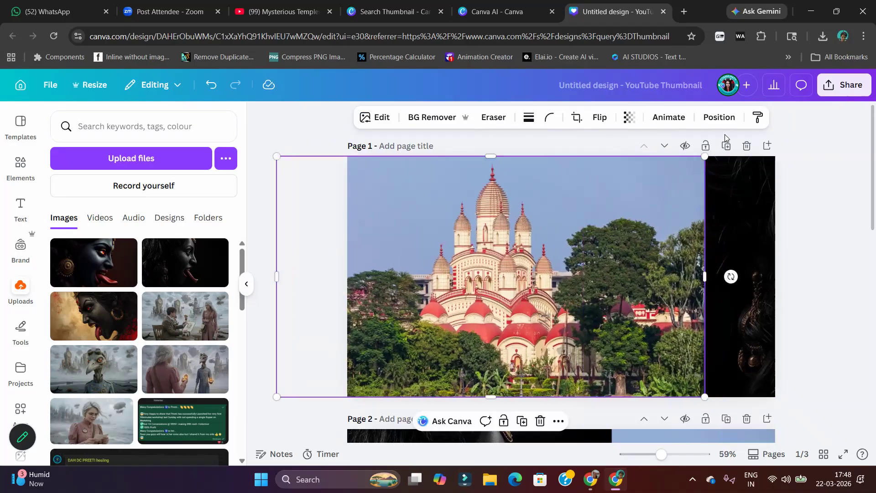
click(720, 120)
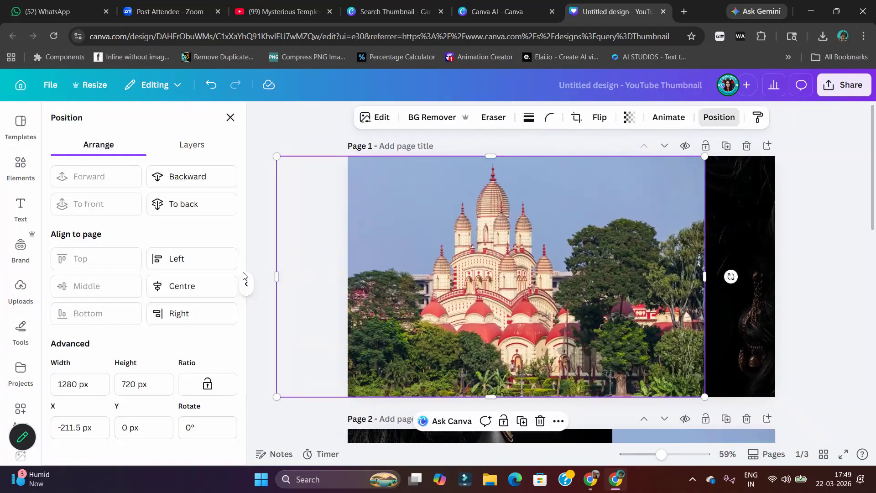
click(189, 179)
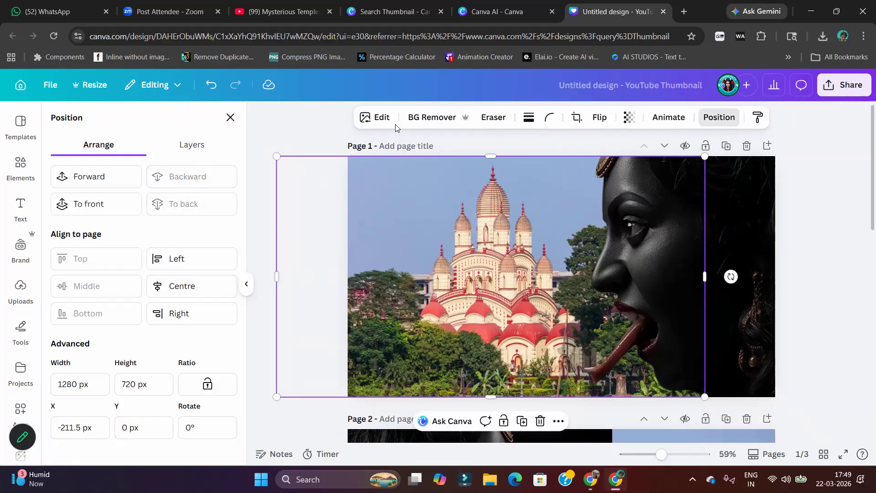
Apply the Astro filter from the Cool group to page 1's temple image
click(381, 118)
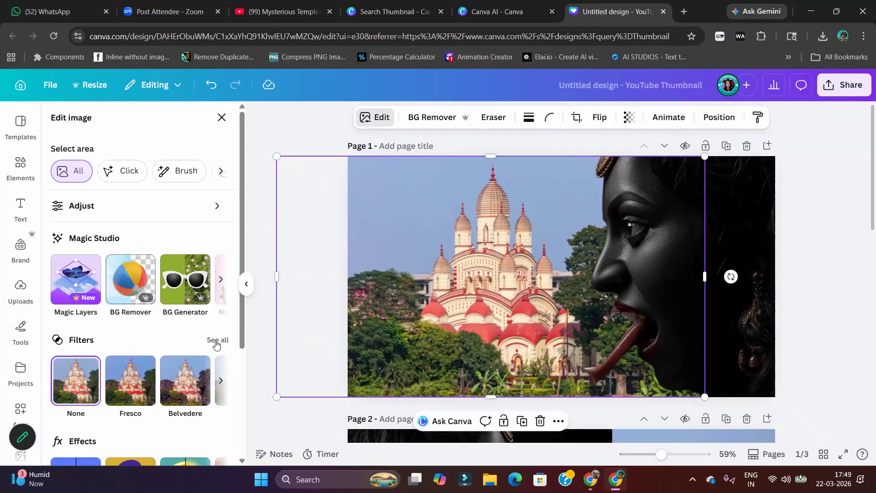
click(216, 344)
scroll(178, 283, down, 3)
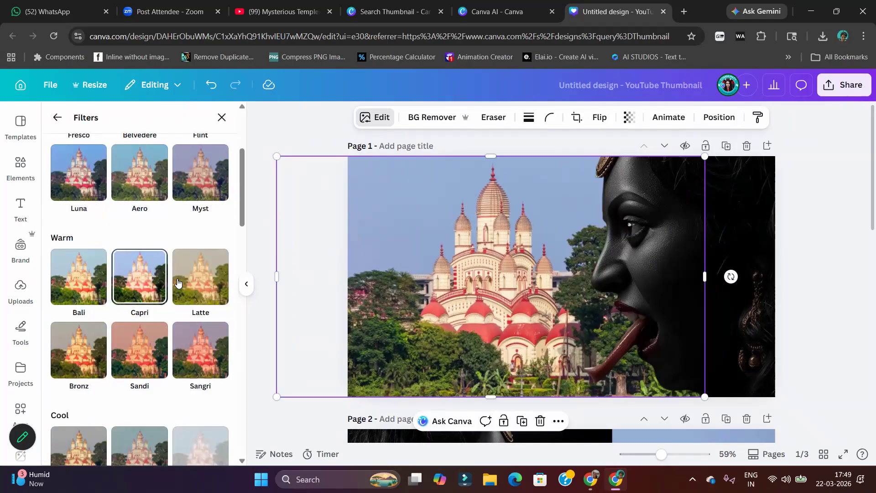
scroll(173, 319, down, 5)
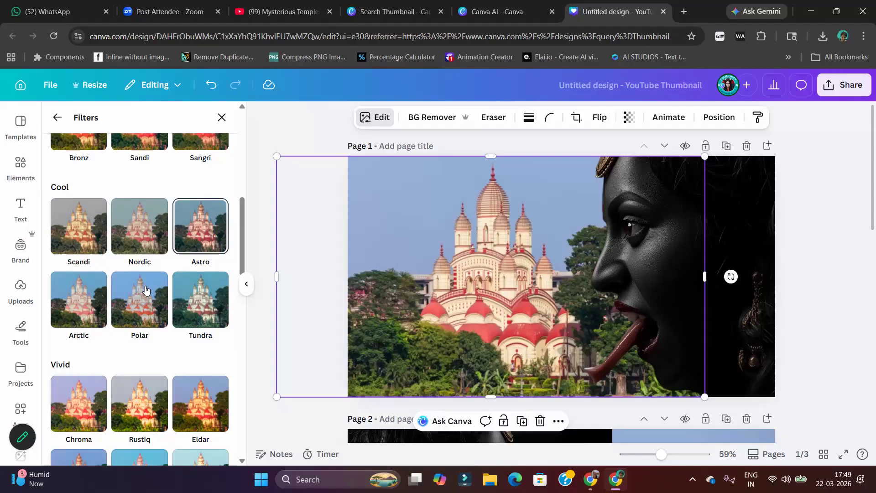
click(205, 307)
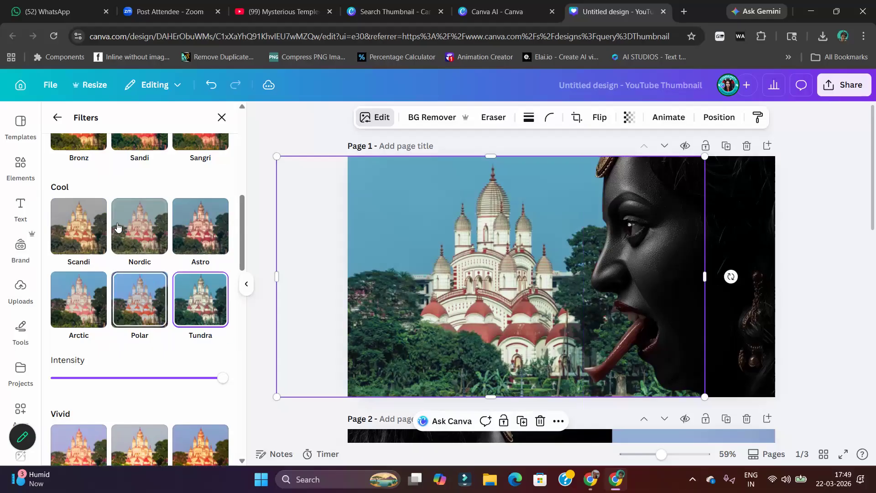
click(202, 242)
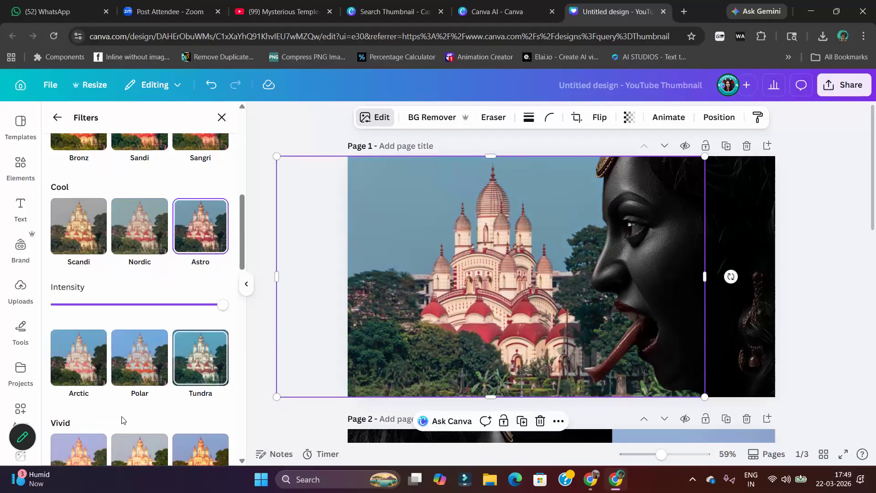
scroll(149, 416, down, 5)
scroll(156, 395, down, 8)
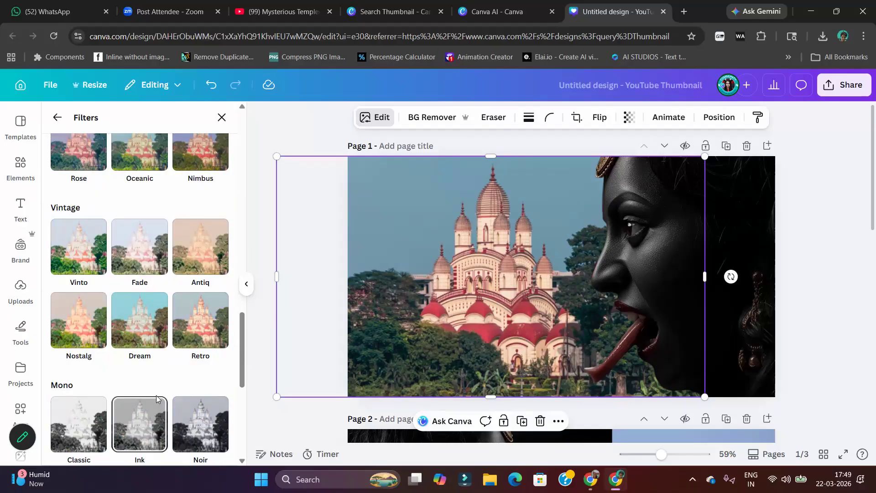
scroll(161, 397, down, 4)
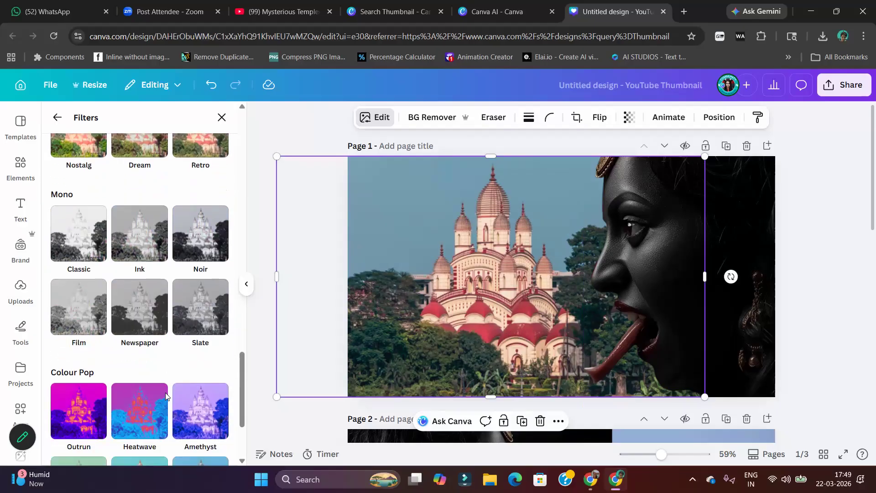
scroll(185, 418, up, 12)
scroll(189, 341, up, 5)
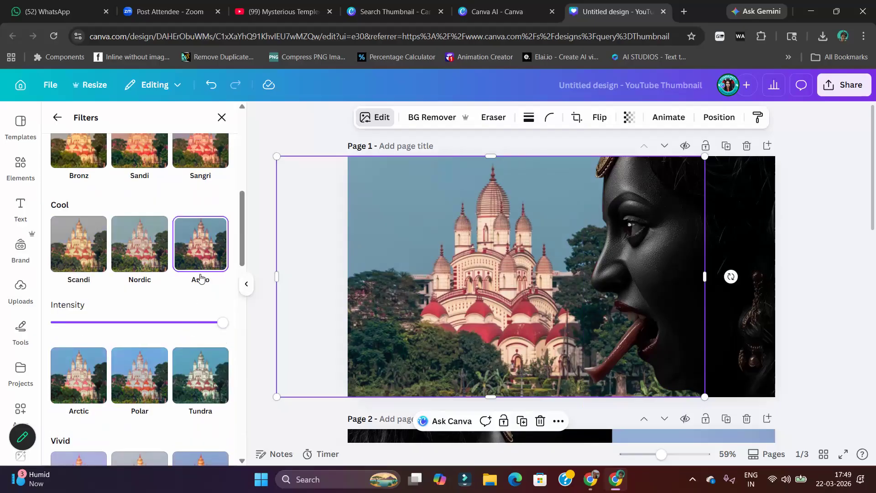
scroll(200, 277, up, 8)
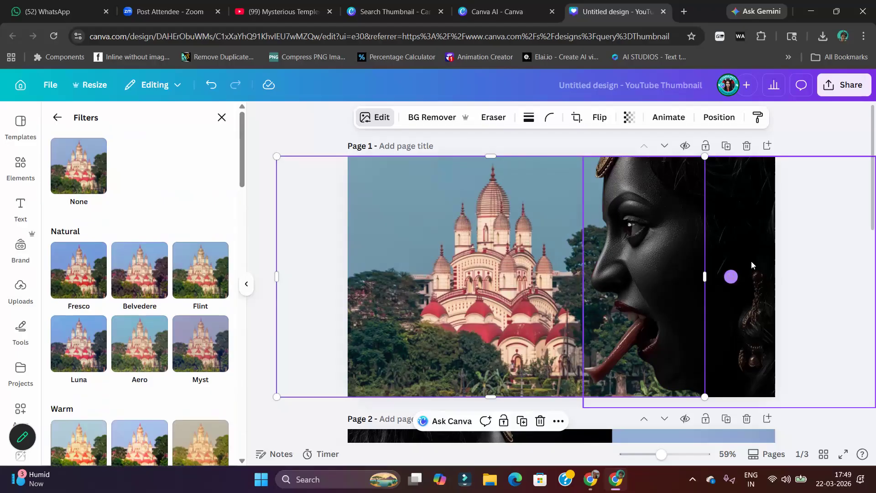
Apply the Luna filter from the Natural group to page 1's Kali cutout
click(731, 277)
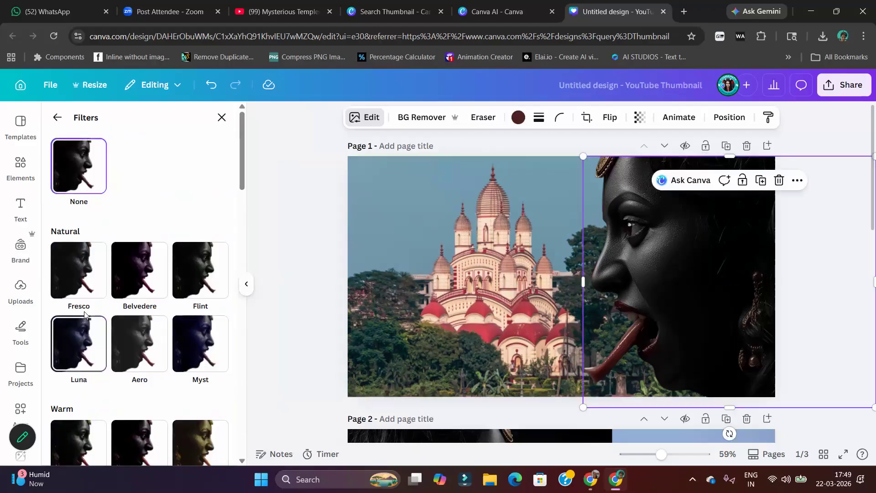
click(91, 362)
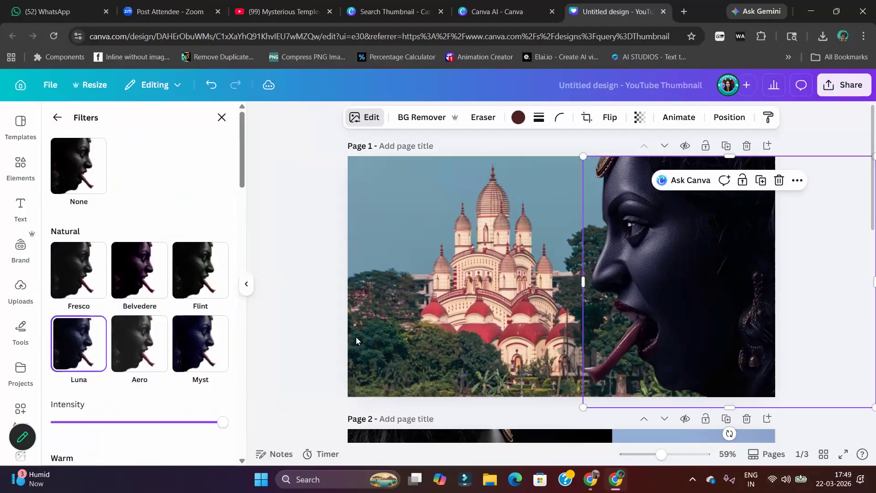
click(326, 259)
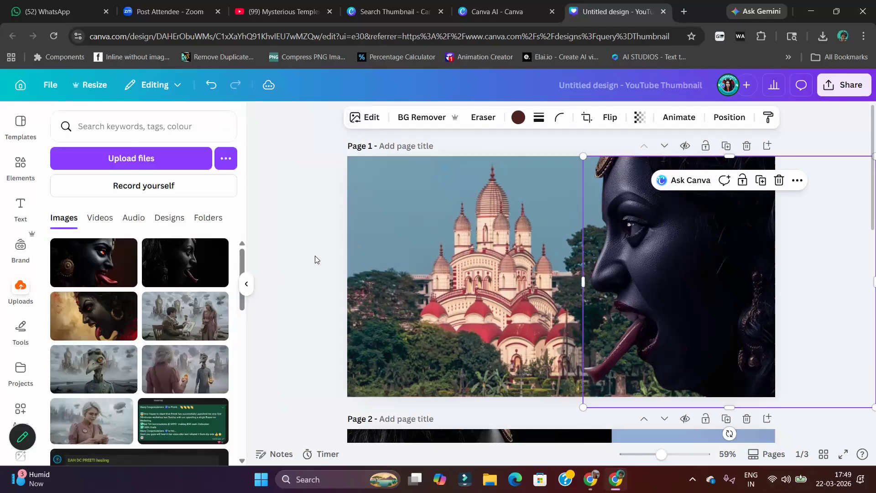
click(315, 255)
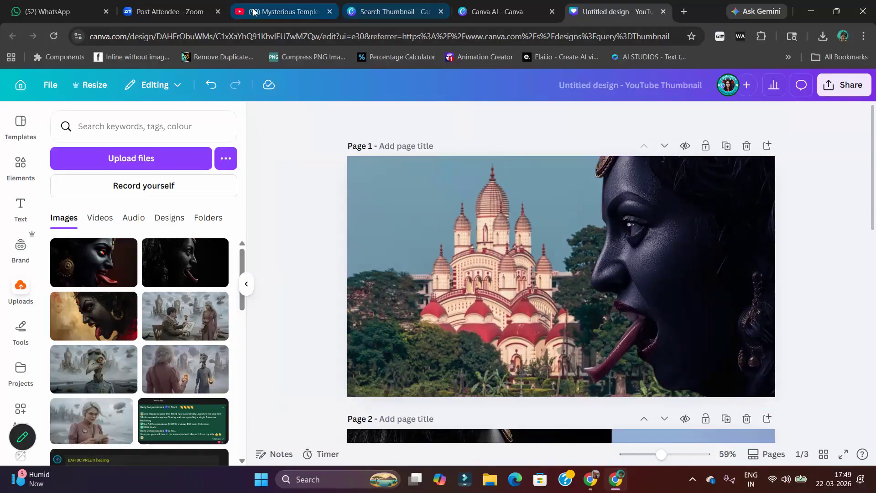
Switch to YouTube, examine the thumbnails in the Mysterious Temples search results, and return to the Canva design
click(283, 11)
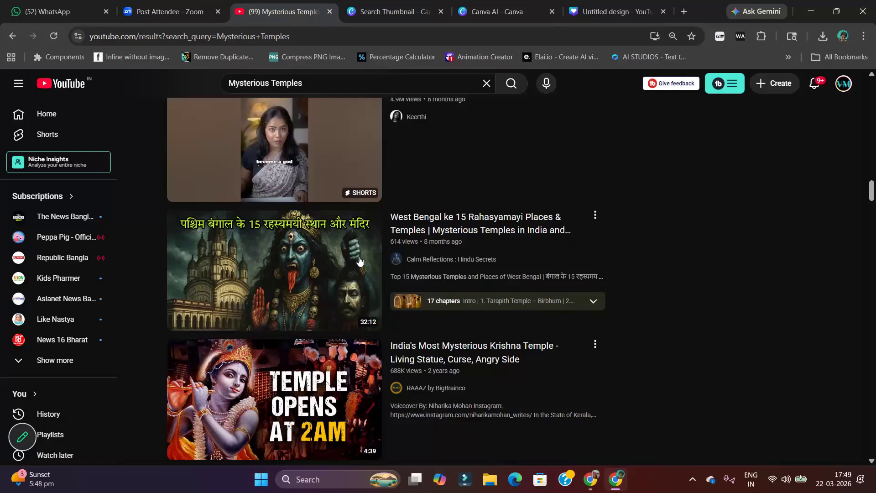
scroll(589, 322, up, 15)
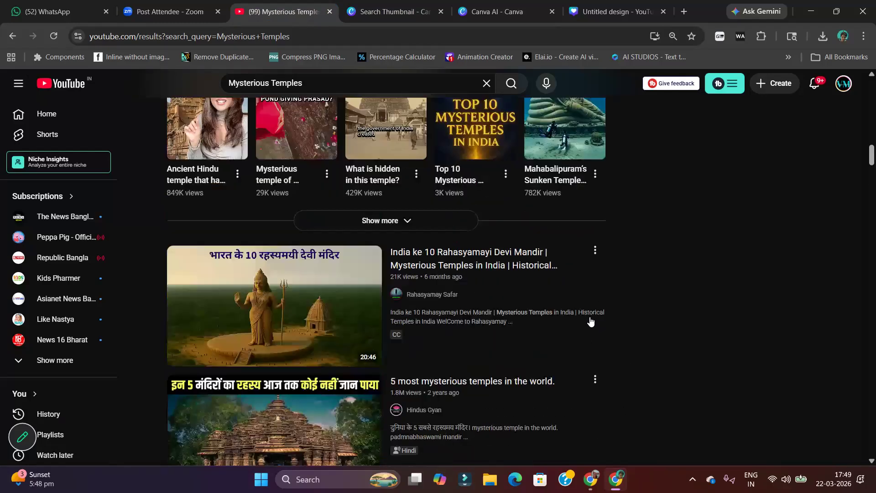
scroll(624, 393, down, 5)
scroll(443, 307, up, 6)
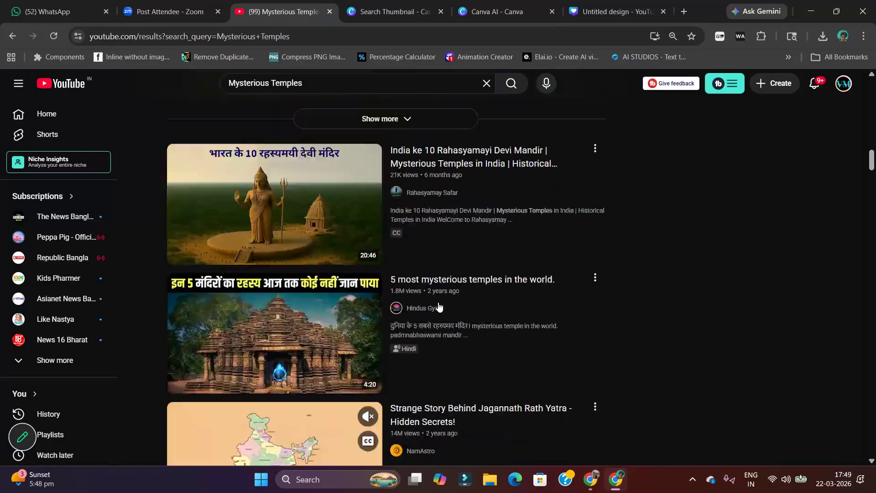
scroll(451, 270, up, 7)
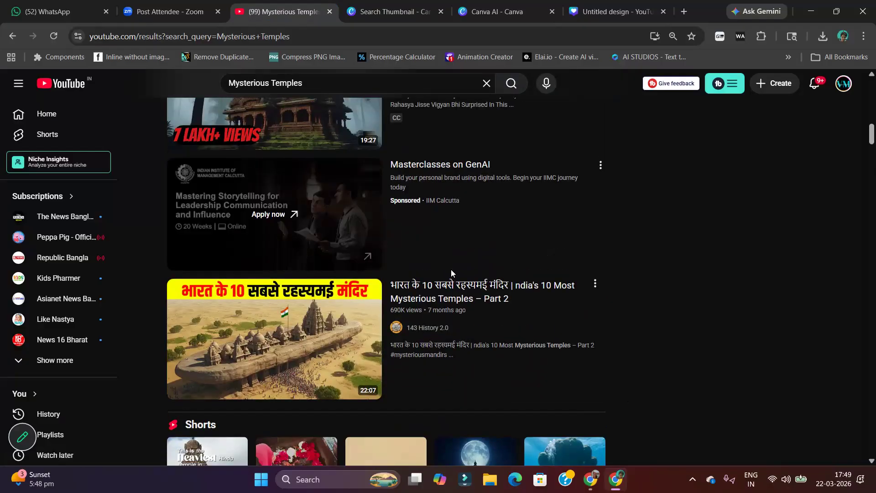
scroll(451, 269, down, 10)
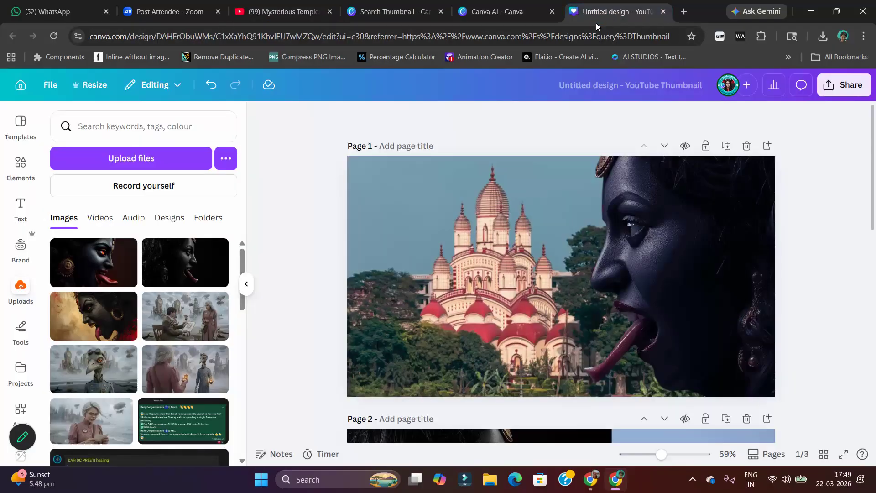
click(596, 13)
Replace page 2's dark Kali image with the uploaded angry Kali on a tan backdrop, and delete the temple background
scroll(633, 415, down, 5)
click(535, 296)
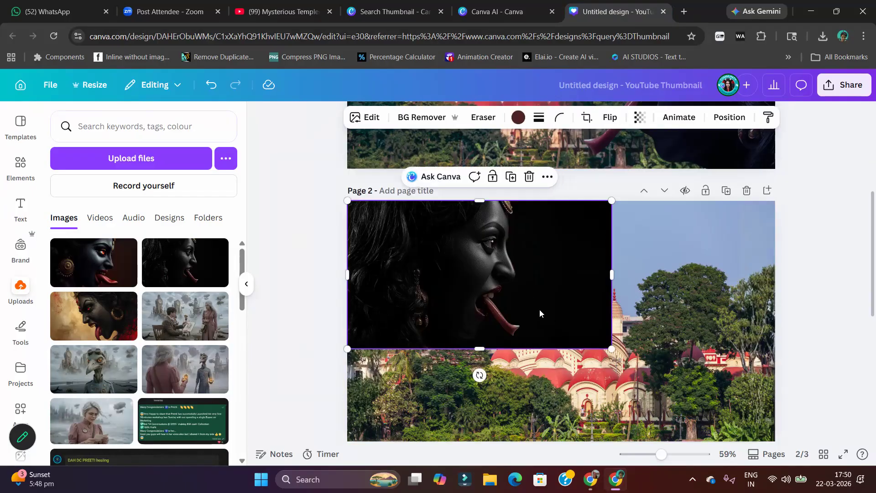
key(Delete)
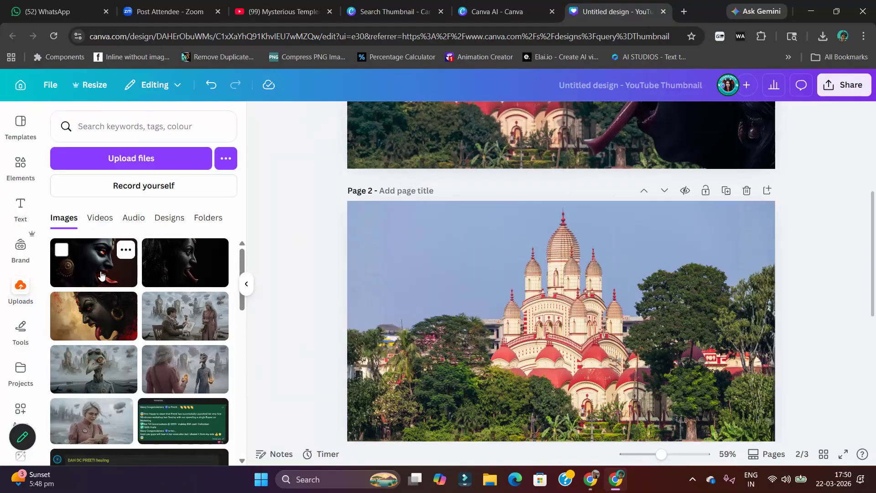
click(101, 319)
drag(584, 332, 546, 297)
click(757, 353)
key(Delete)
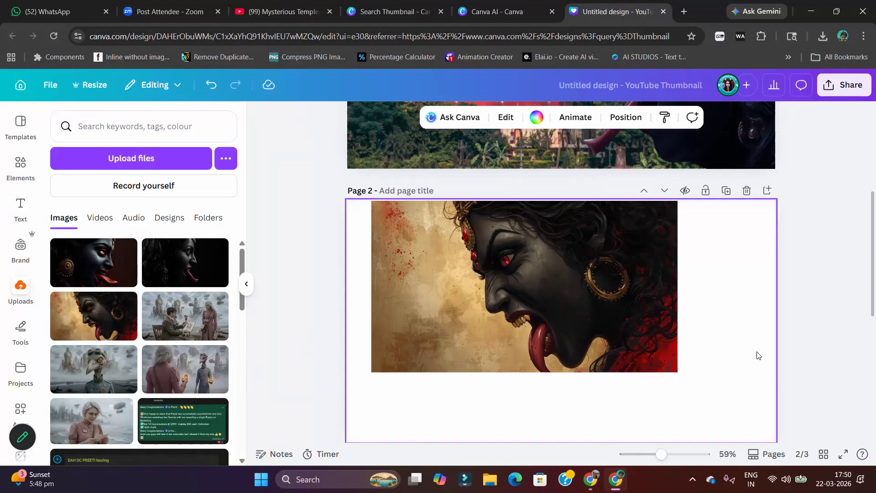
Set the angry Kali image as page 2's full-page background, keeping its crop as is
drag(622, 338, 595, 333)
right_click(603, 335)
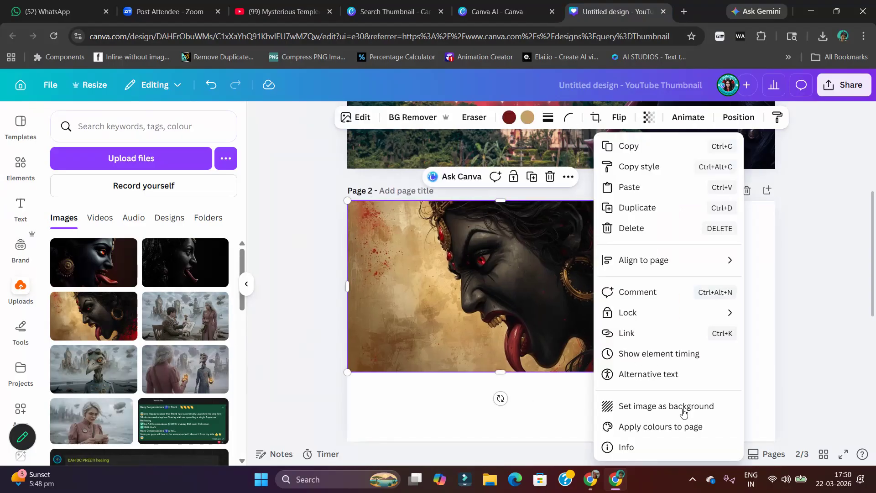
click(736, 408)
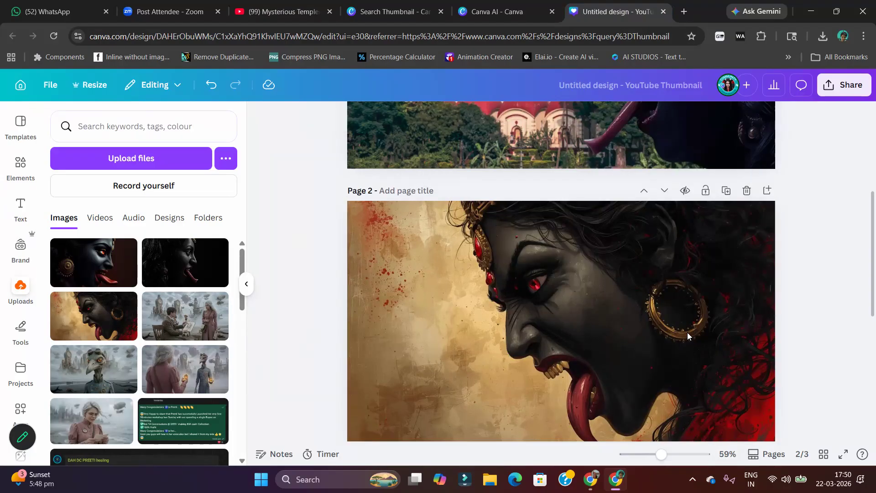
double_click(648, 356)
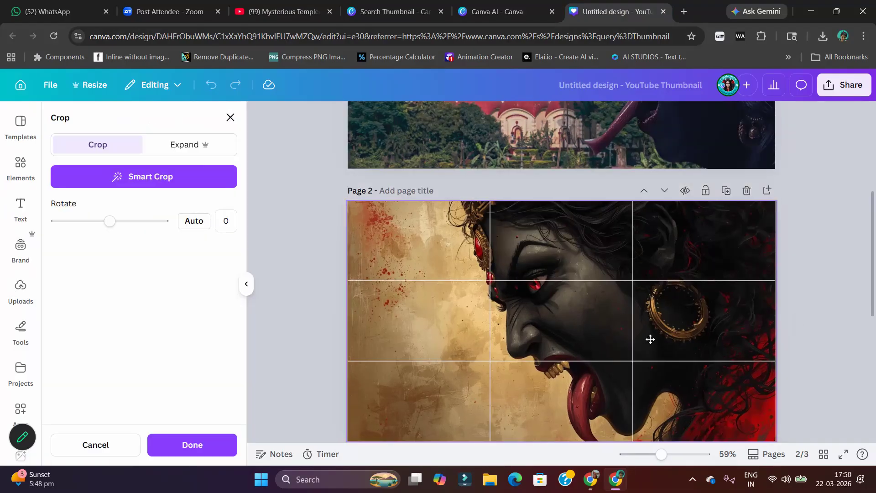
click(313, 293)
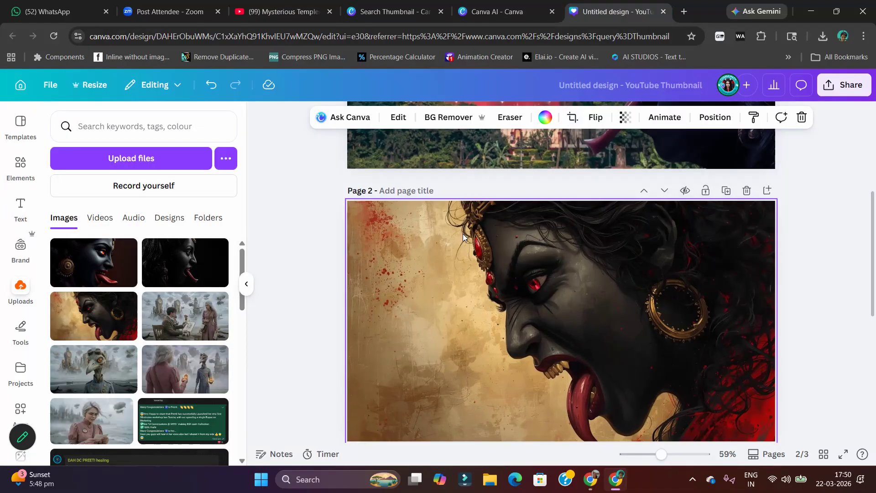
Replace page 3's temple background and dark Kali picture with the uploaded Kali image that has glowing red eyes
scroll(512, 315, down, 5)
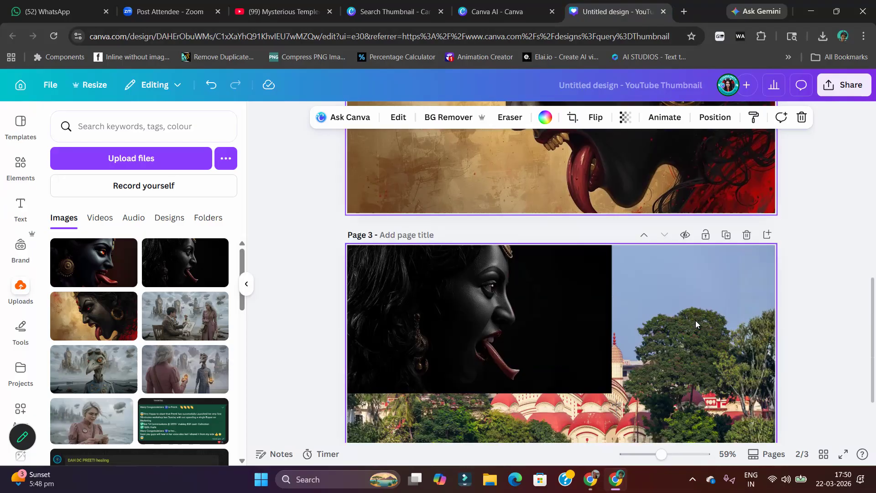
key(Delete)
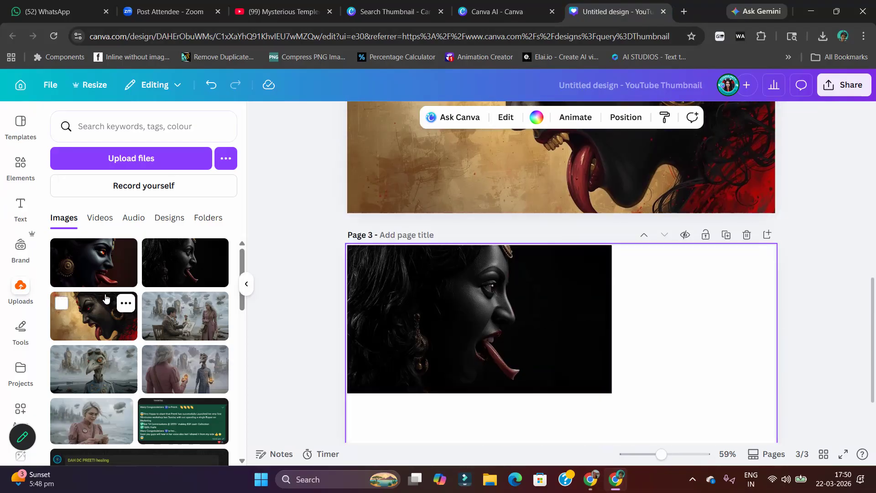
key(ctrl+z)
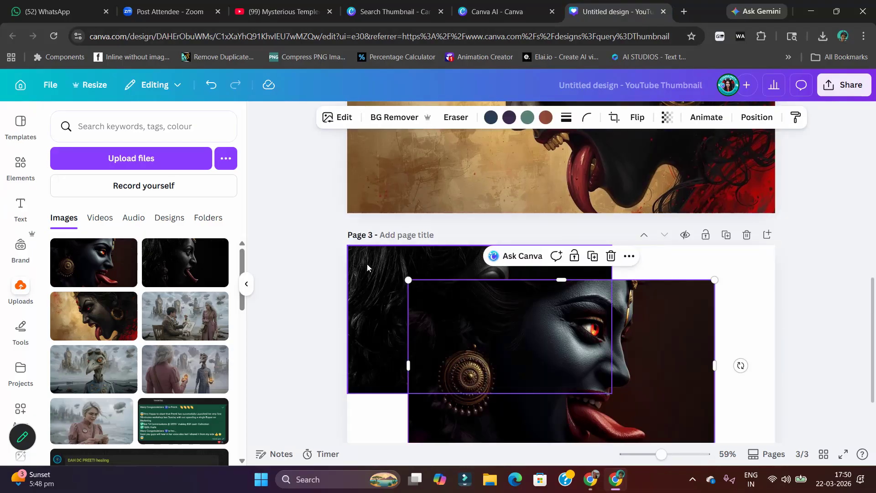
click(352, 257)
key(Delete)
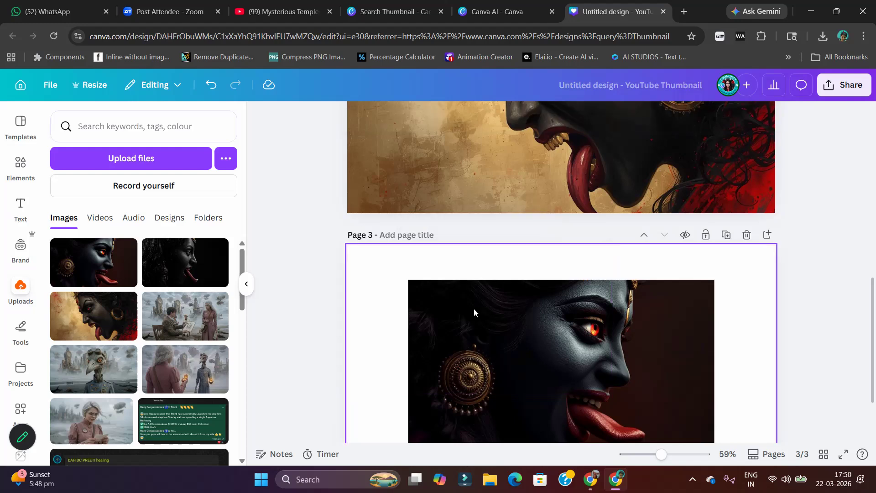
Flip page 3's Kali image horizontally and set it as the full-page background
click(473, 308)
scroll(488, 307, down, 2)
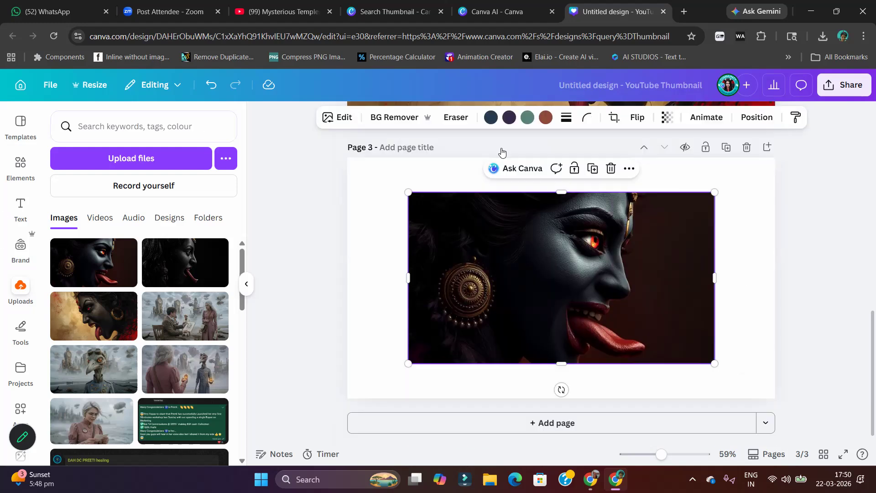
click(632, 118)
click(637, 147)
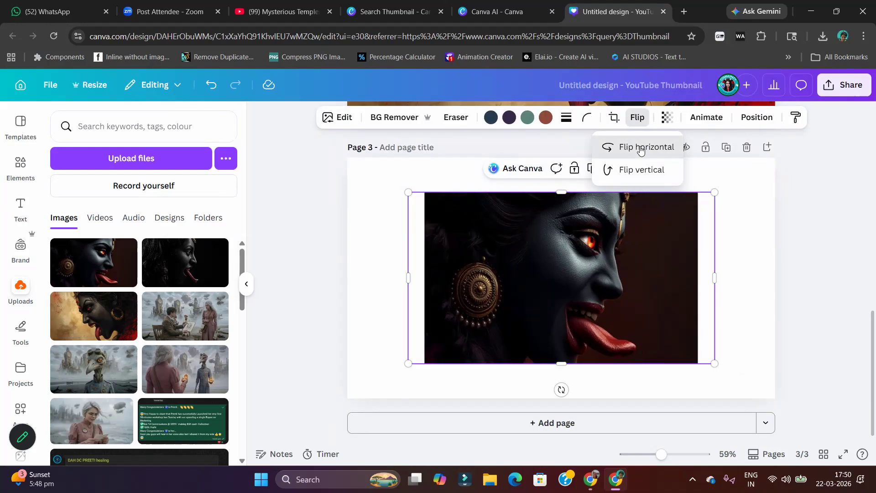
right_click(611, 303)
click(676, 405)
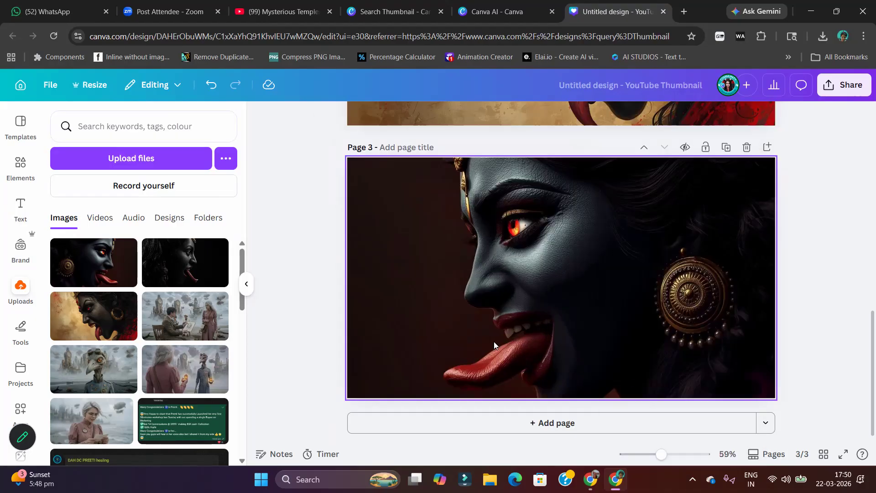
click(606, 241)
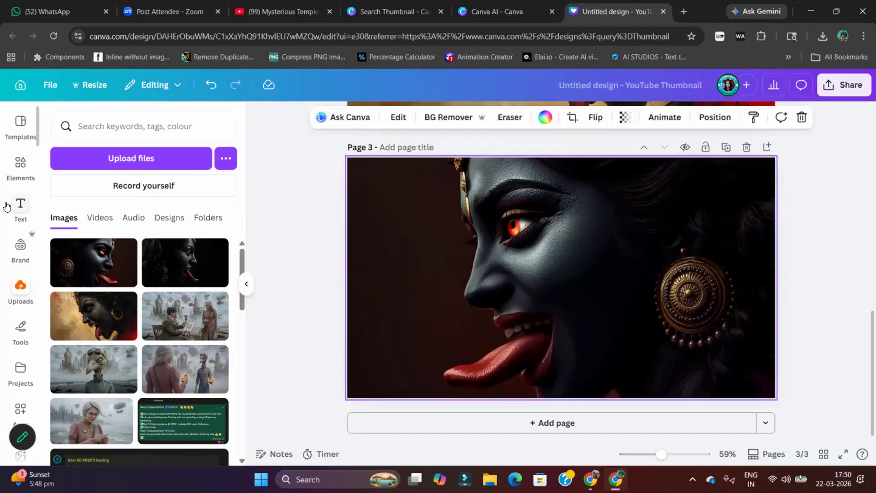
Search the elements for "kali temple" photos and add the tall temple photo with the riverside steps to page 3
click(10, 175)
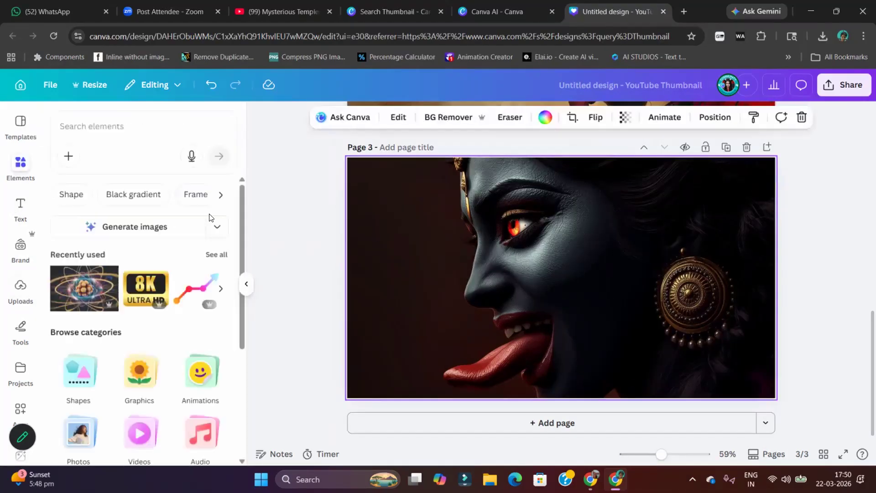
click(113, 128)
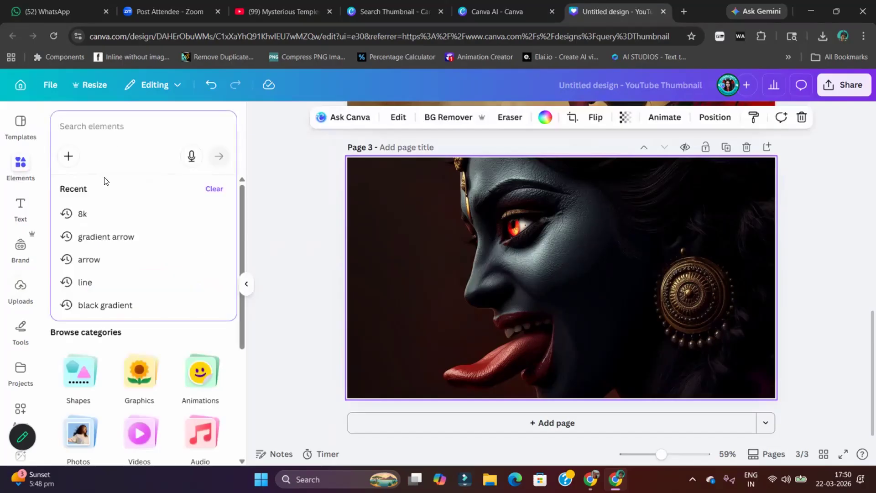
text(kali temple)
key(Return)
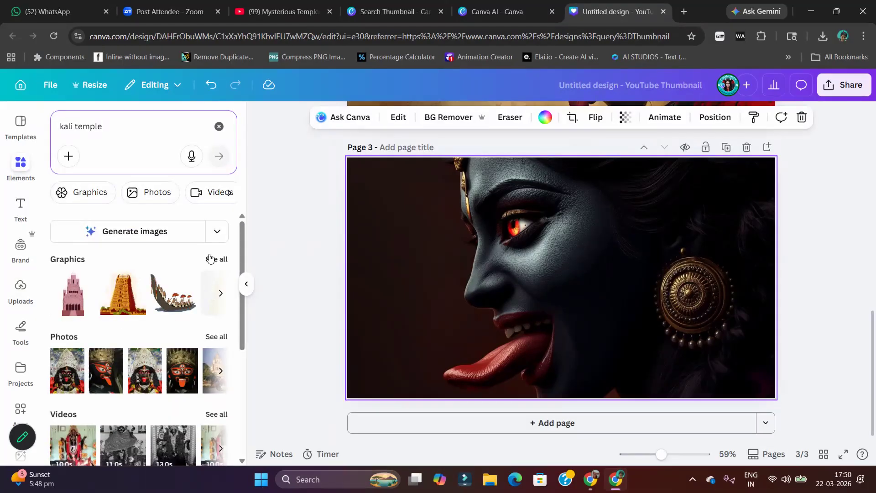
click(221, 334)
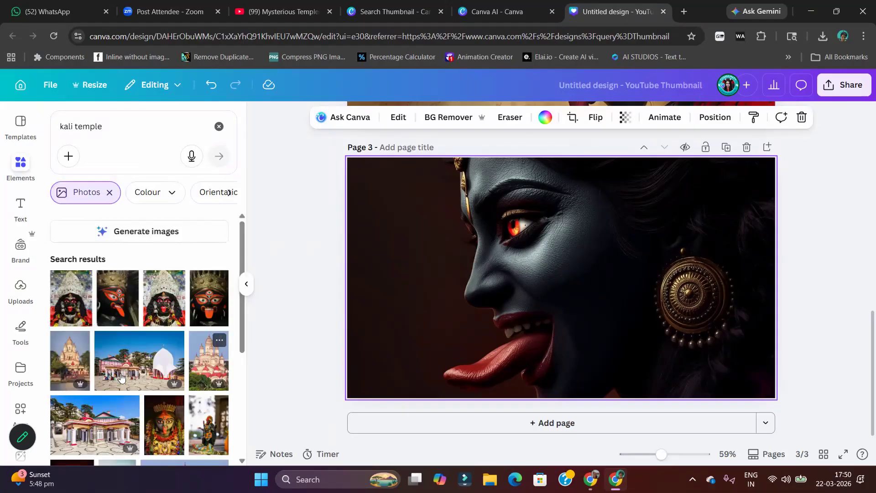
click(70, 367)
Place the temple photo over page 3's left side, remove its background, and enlarge it past the page edges
drag(557, 295, 406, 270)
drag(476, 350, 508, 396)
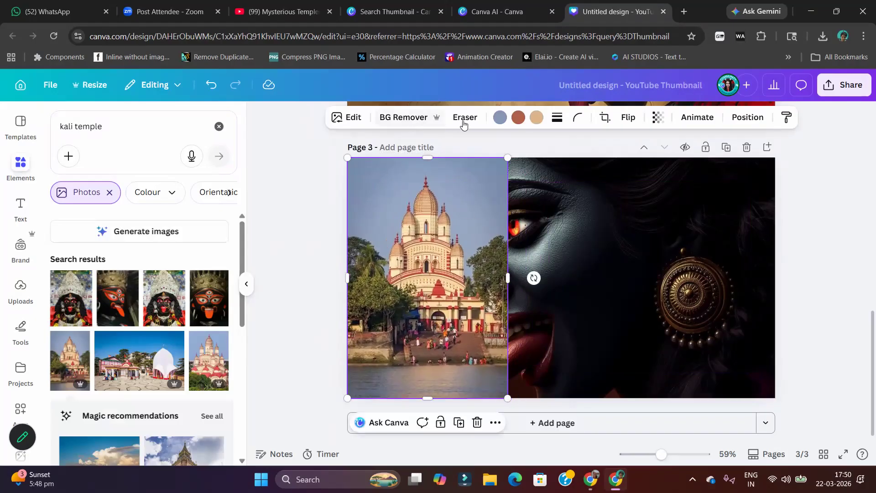
click(406, 118)
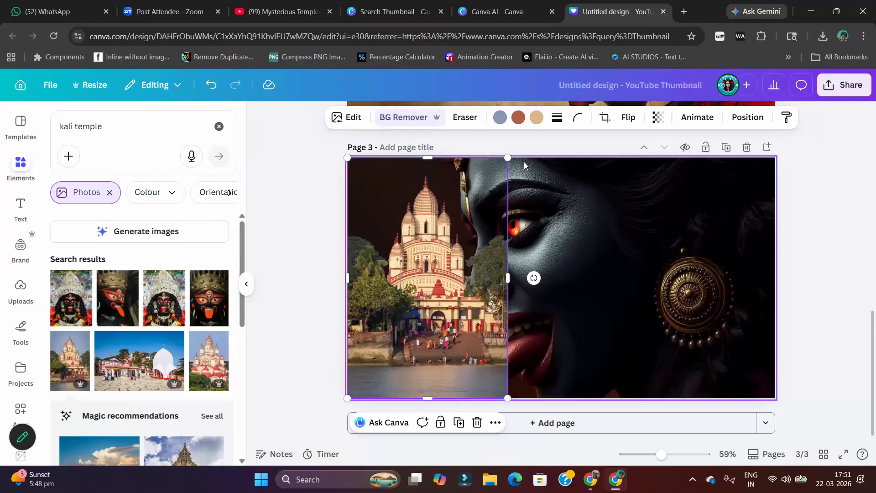
drag(337, 406, 236, 489)
drag(459, 397, 501, 374)
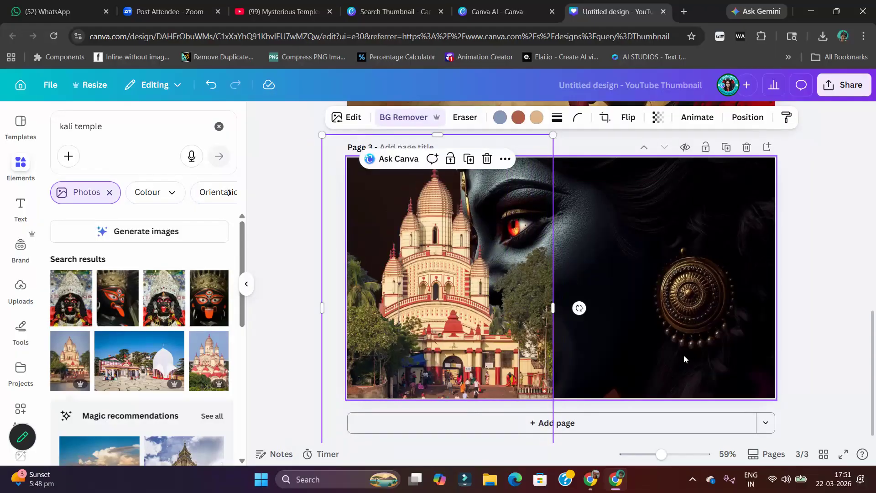
Detach page 3's Kali image from the background and resize it to cover the whole page
click(711, 184)
click(715, 117)
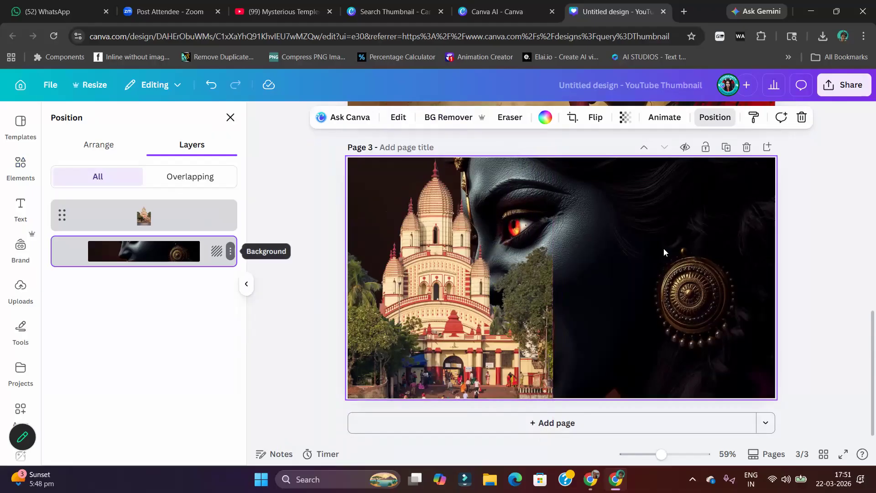
right_click(671, 356)
click(742, 385)
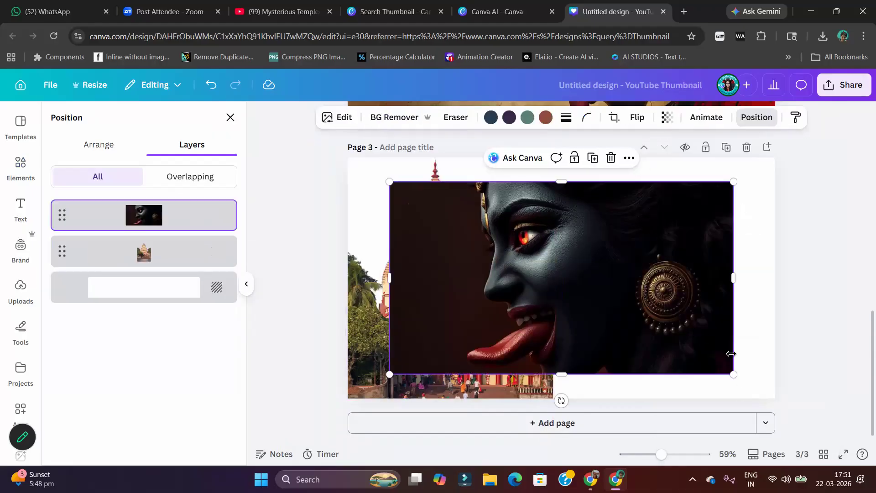
drag(732, 371, 776, 398)
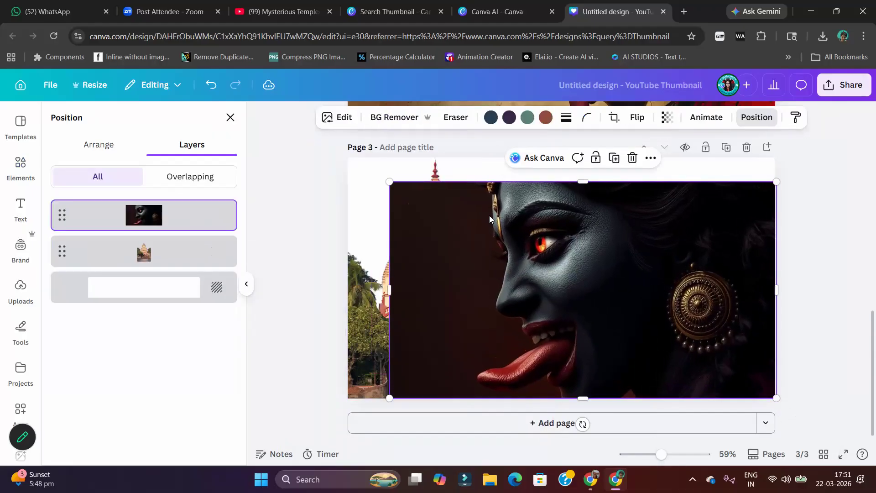
drag(386, 175, 346, 159)
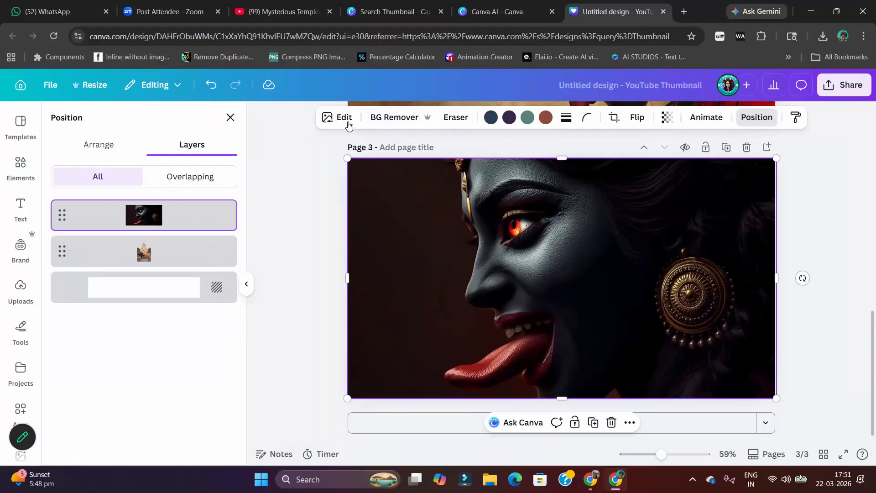
Flip page 3's Kali image back horizontally and separate the Kali figure from its backdrop with Magic Grab
click(343, 118)
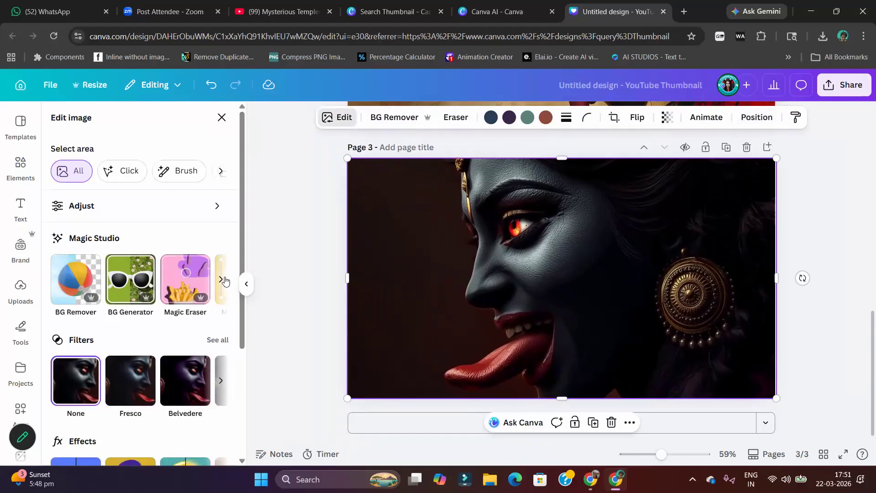
click(223, 280)
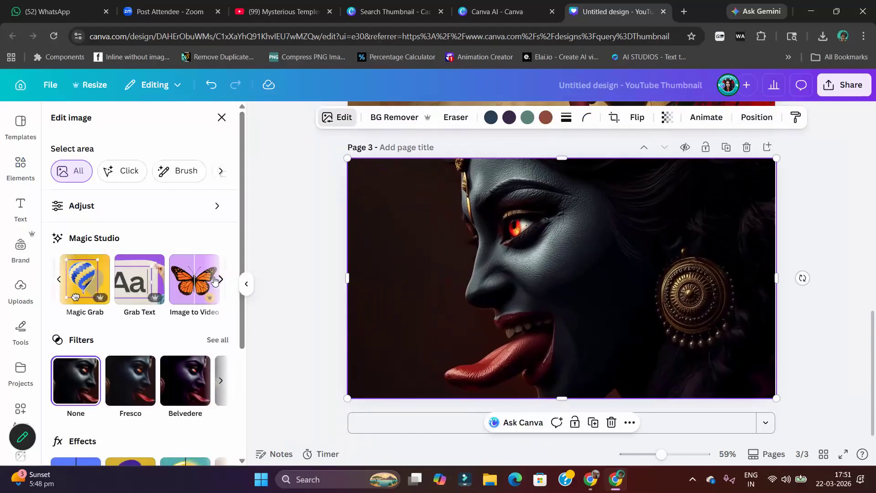
click(88, 274)
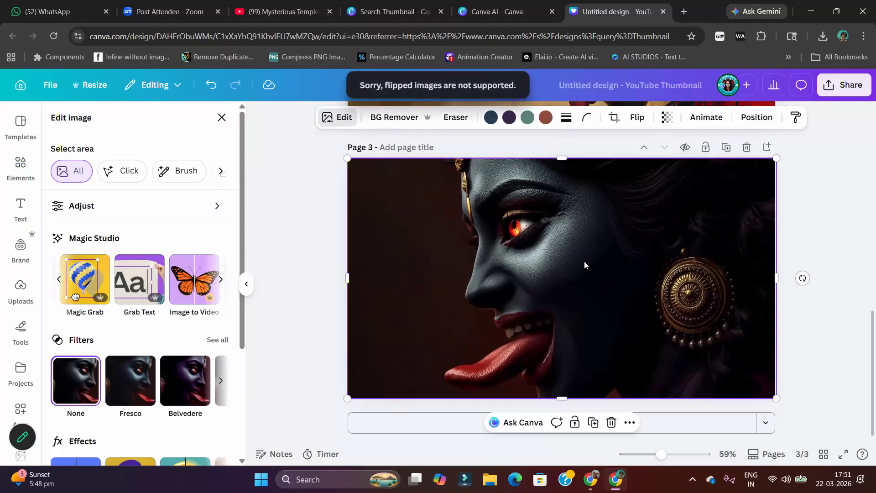
click(638, 117)
click(642, 147)
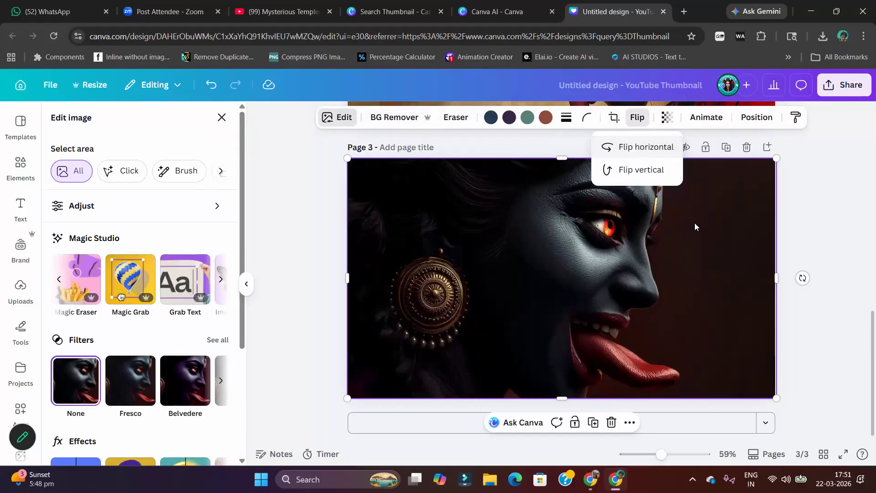
click(130, 276)
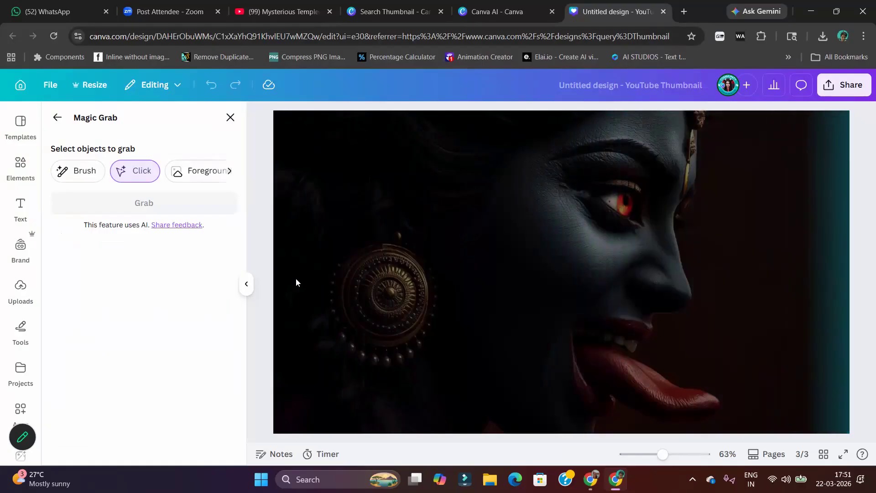
click(475, 275)
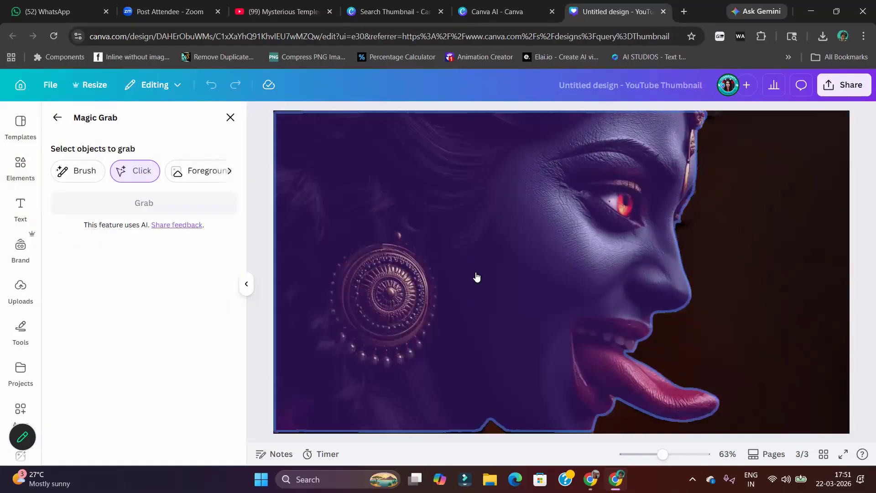
click(161, 204)
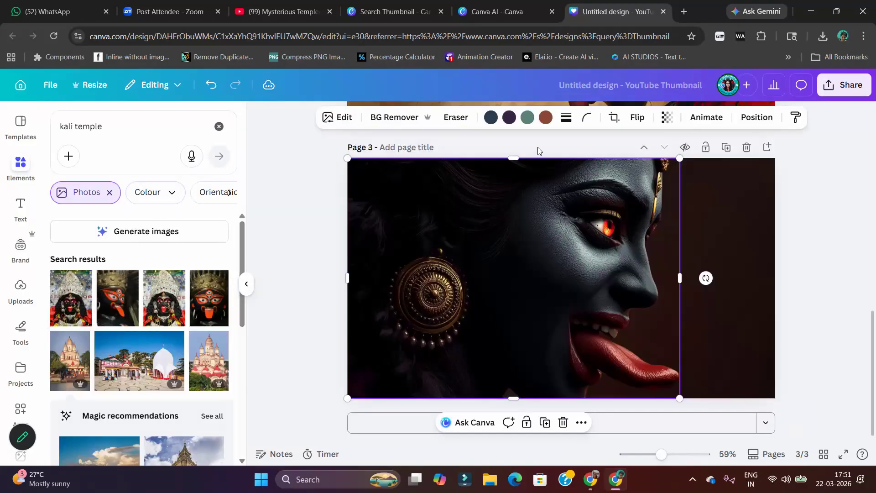
Flip the grabbed Kali cutout horizontally and move it to page 3's right side, partly beyond the page edge
click(634, 121)
click(621, 148)
drag(544, 262, 678, 265)
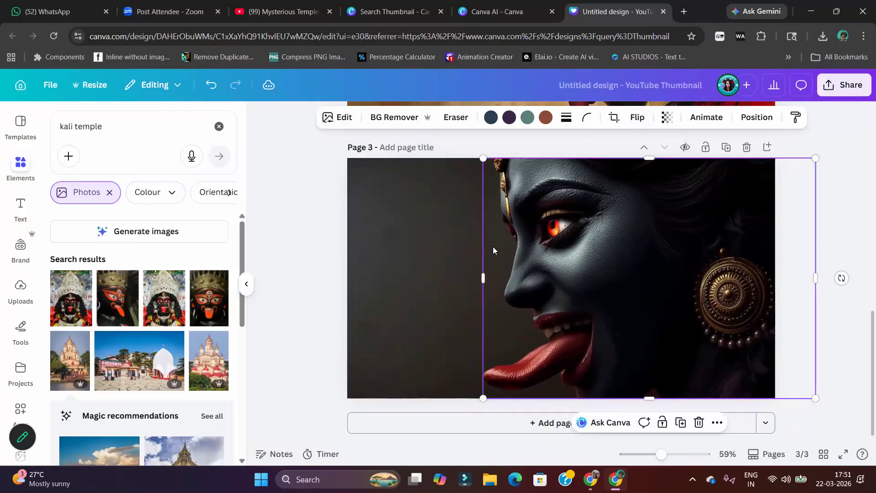
Move the dark backdrop layer beneath the temple cutout on page 3 and nudge the Kali cutout slightly right
click(400, 222)
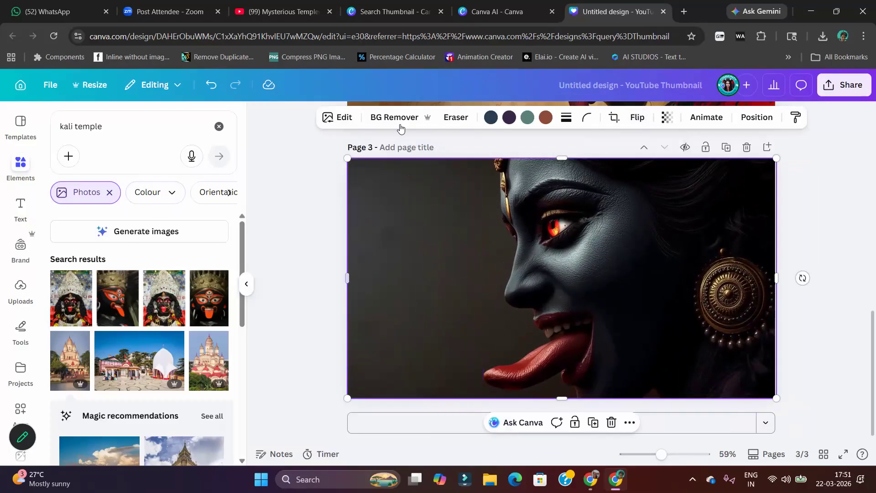
click(767, 118)
drag(144, 246, 144, 300)
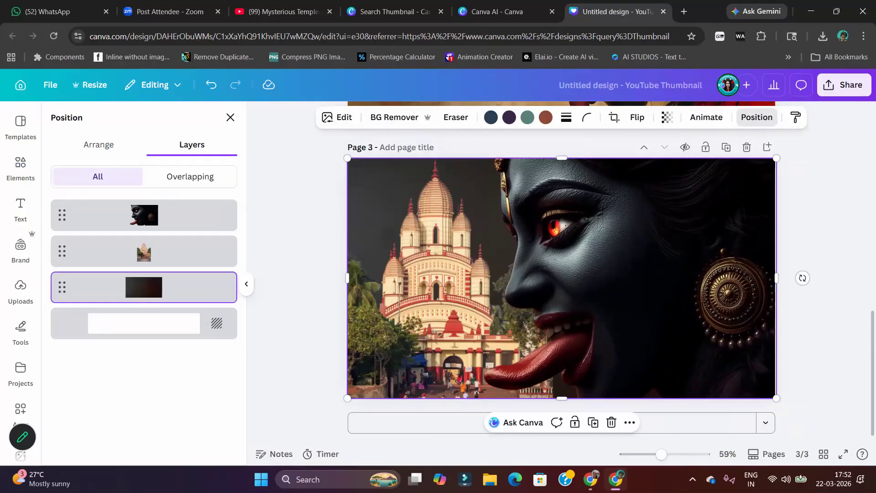
drag(657, 324, 692, 325)
mouse_move(675, 273)
mouse_down()
mouse_move(709, 273)
mouse_move(680, 272)
mouse_up()
click(308, 221)
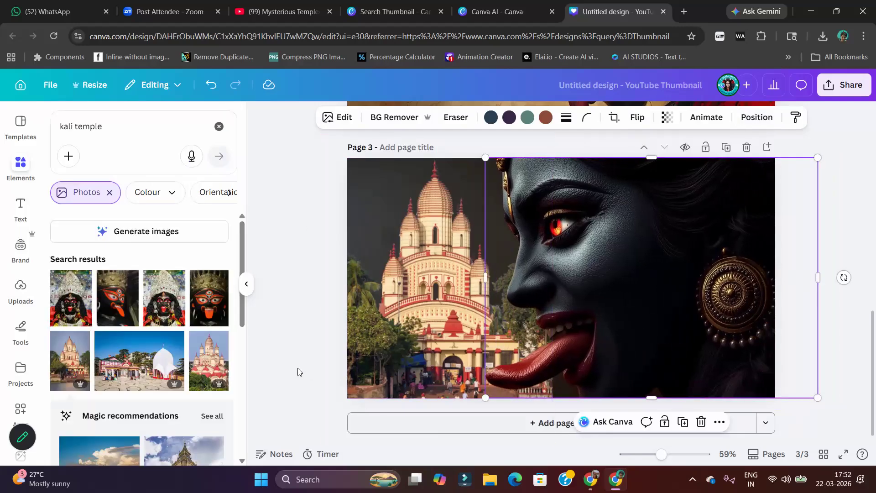
click(295, 370)
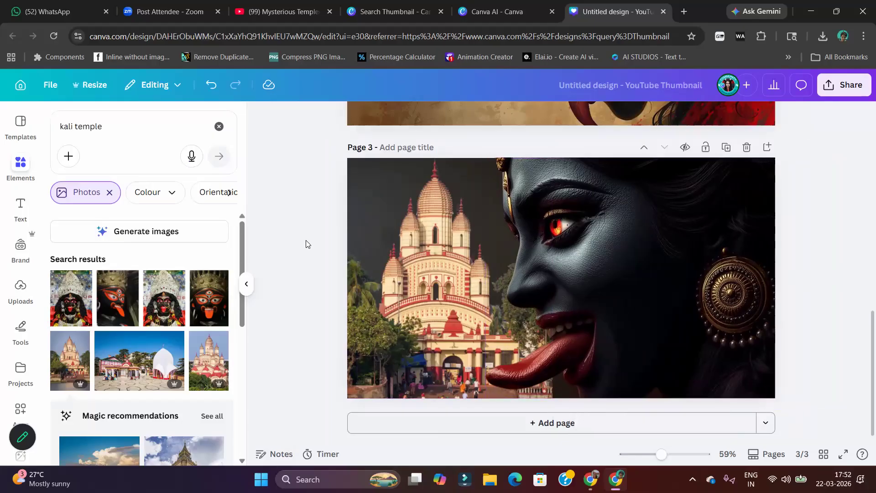
Review the compositions on the three thumbnail pages and select page 1's temple image
scroll(494, 285, up, 10)
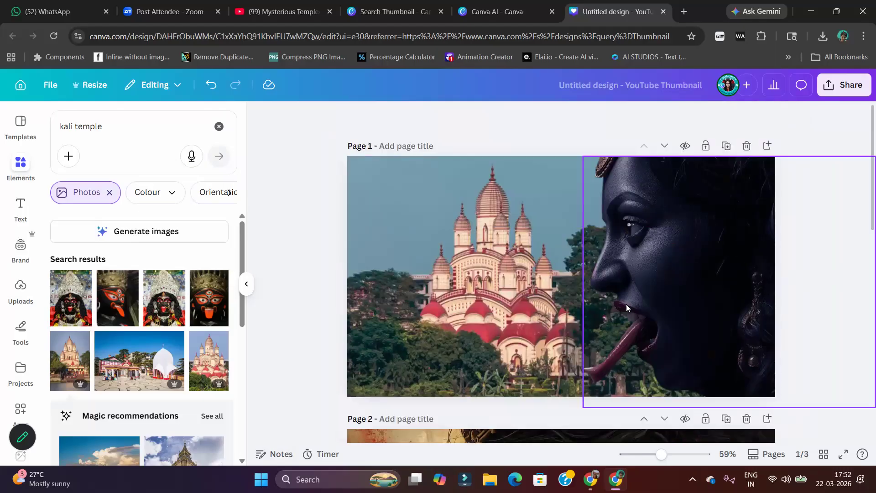
click(448, 237)
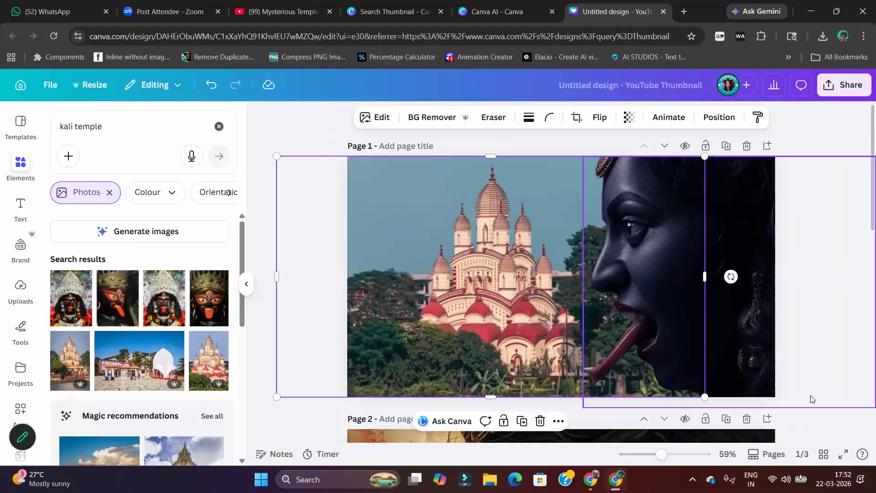
scroll(624, 382, down, 8)
click(639, 376)
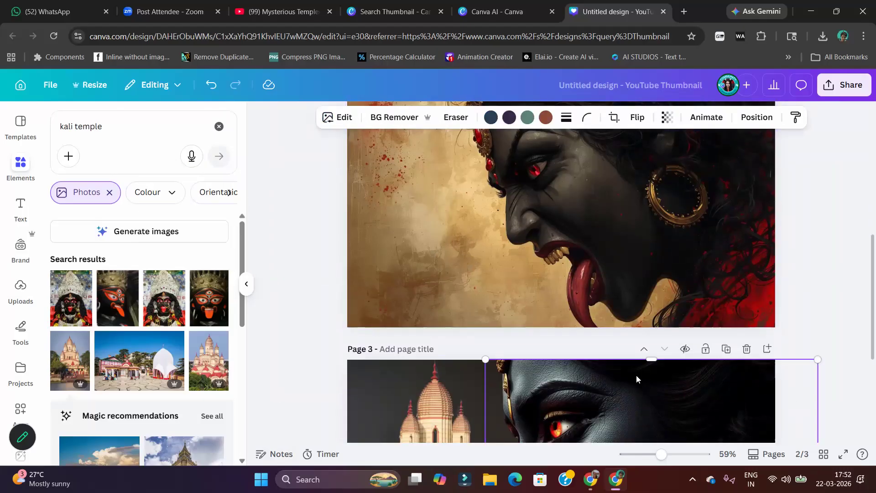
scroll(629, 376, up, 5)
click(508, 238)
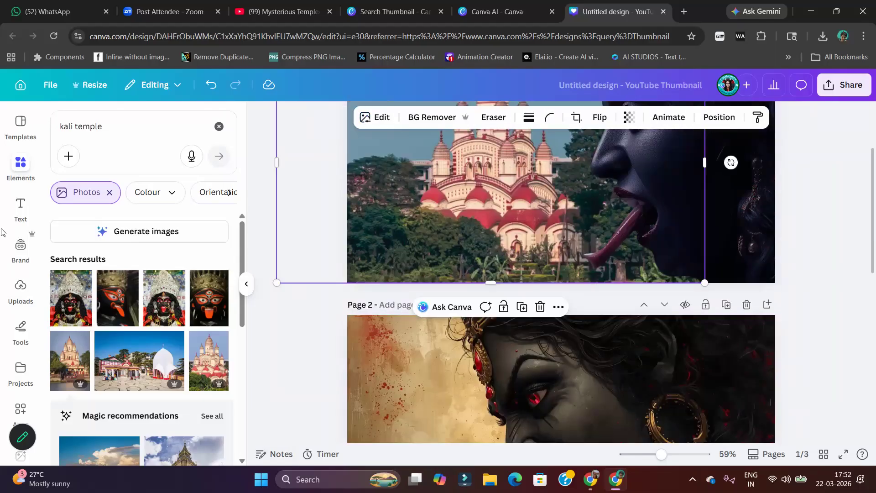
Add a heading text reading "Mystry" over the temple image on page 1
click(21, 207)
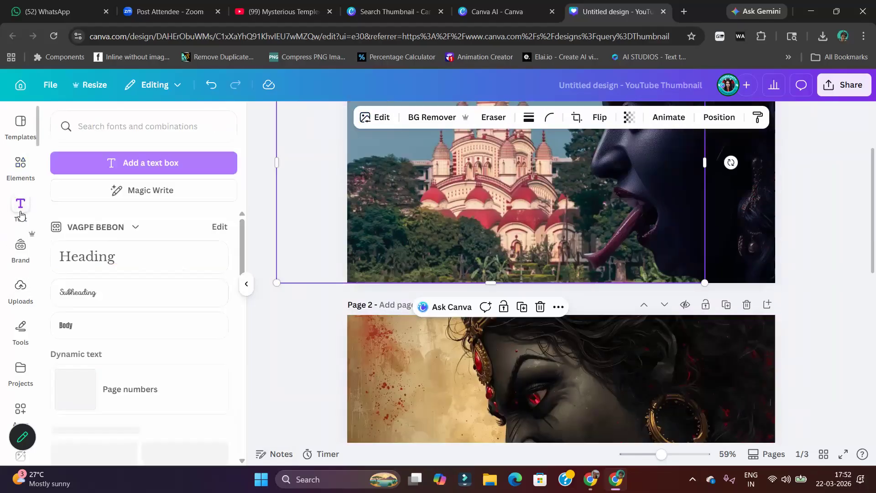
click(115, 259)
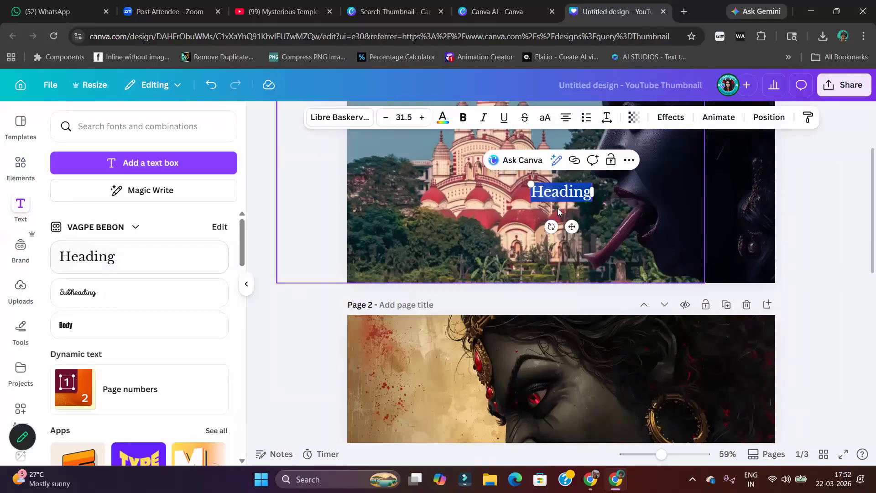
text(My)
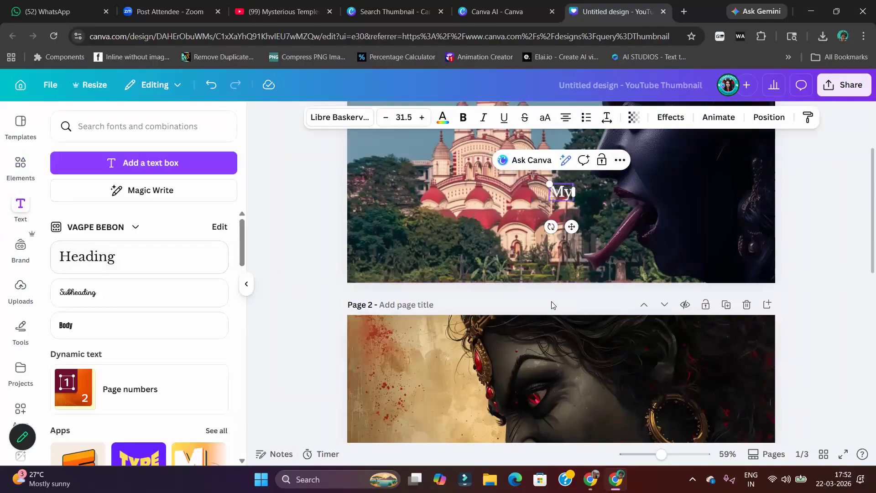
text(stry)
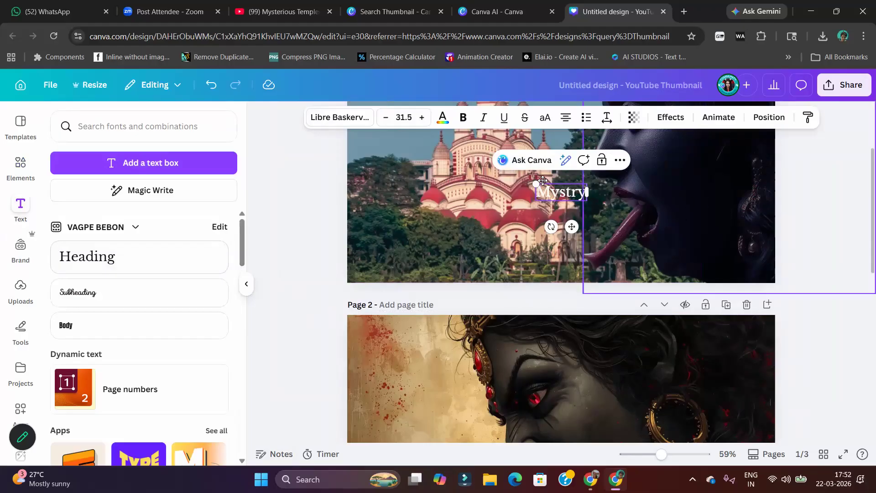
Enlarge the "Mystry" heading to size 113 and move it to page 1's upper-left corner, above the temple
drag(536, 184, 403, 150)
scroll(480, 235, up, 3)
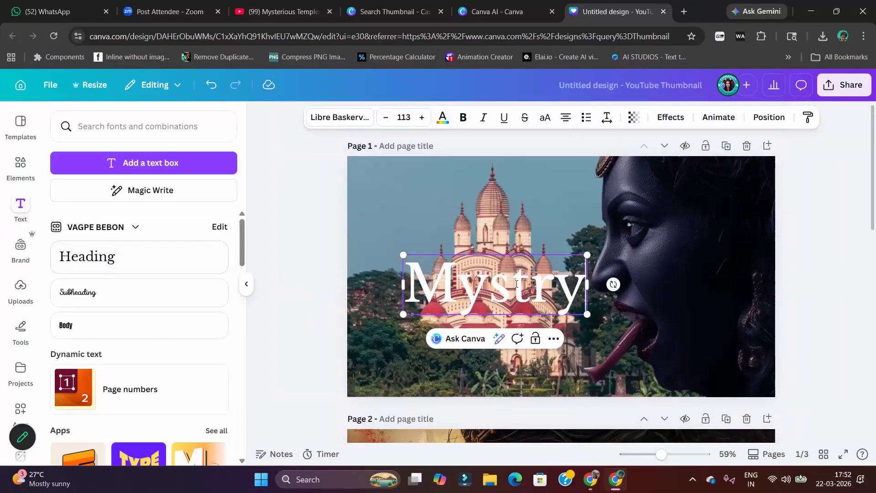
click(366, 251)
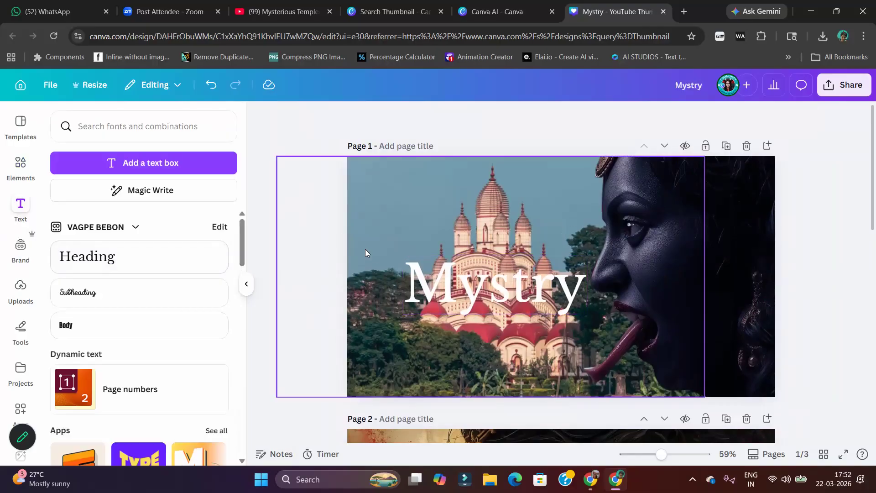
drag(522, 281, 474, 190)
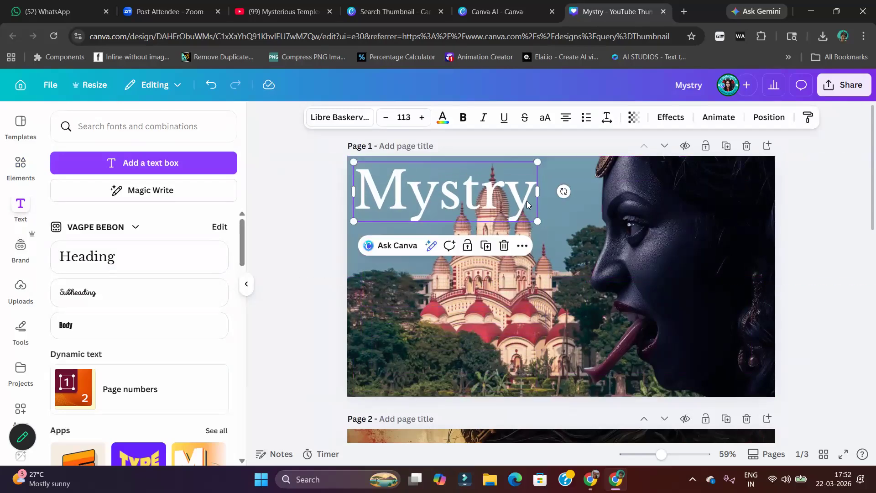
Duplicate the "Mystry" heading directly below the original and change the copy's text to "Of"
click(480, 249)
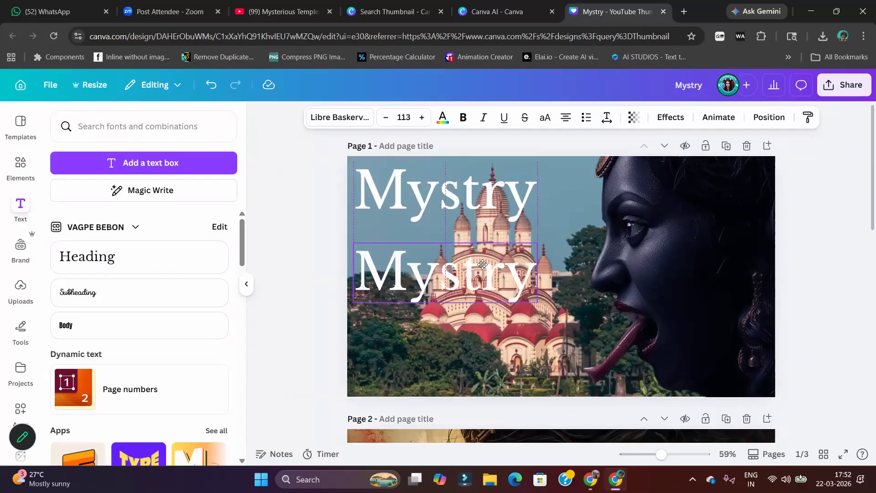
drag(482, 262, 482, 265)
double_click(482, 265)
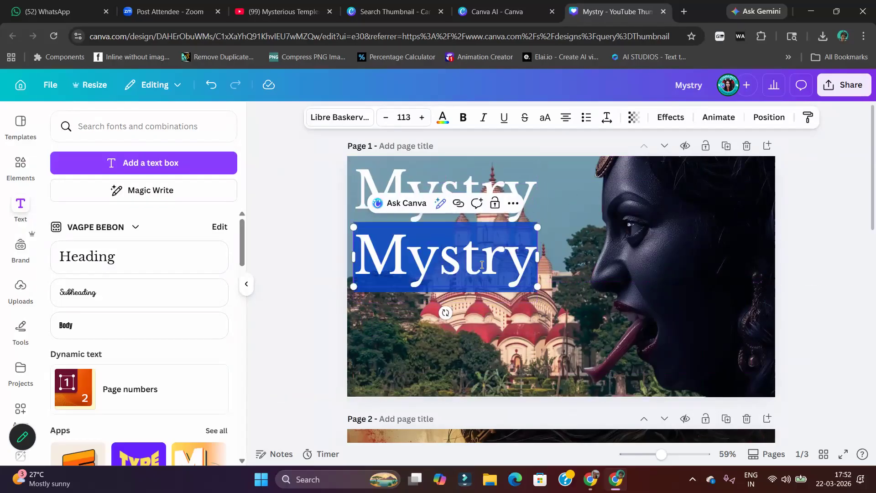
text(Of)
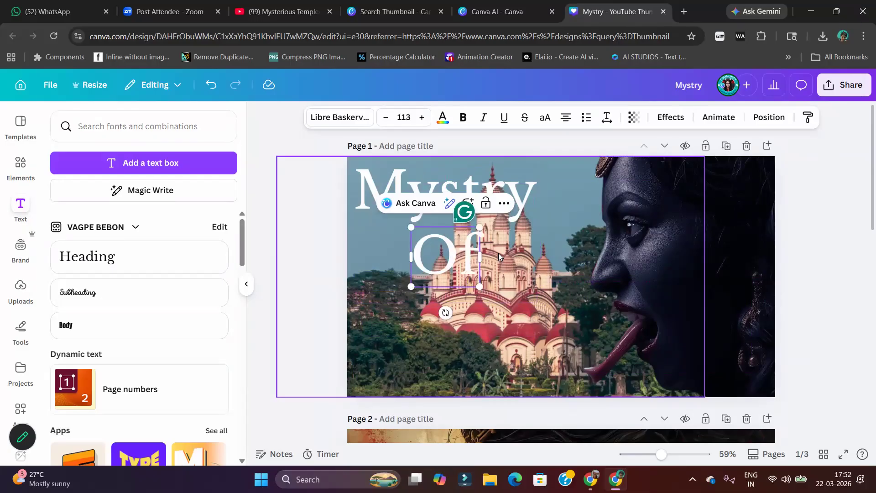
Duplicate "Mystry" again, place the copy below "Of" and change its text to "Kali-Temple"
click(531, 181)
key(ctrl+d)
drag(477, 198, 477, 333)
double_click(478, 333)
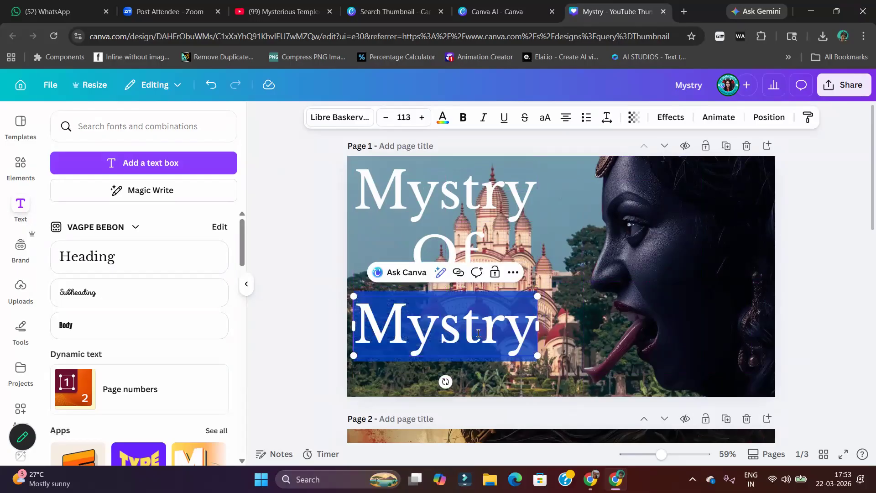
text(Kali)
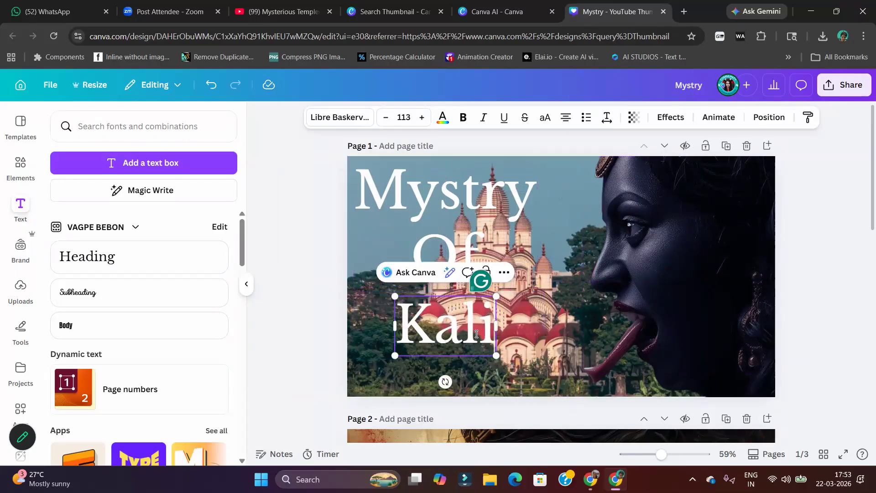
text(-Te)
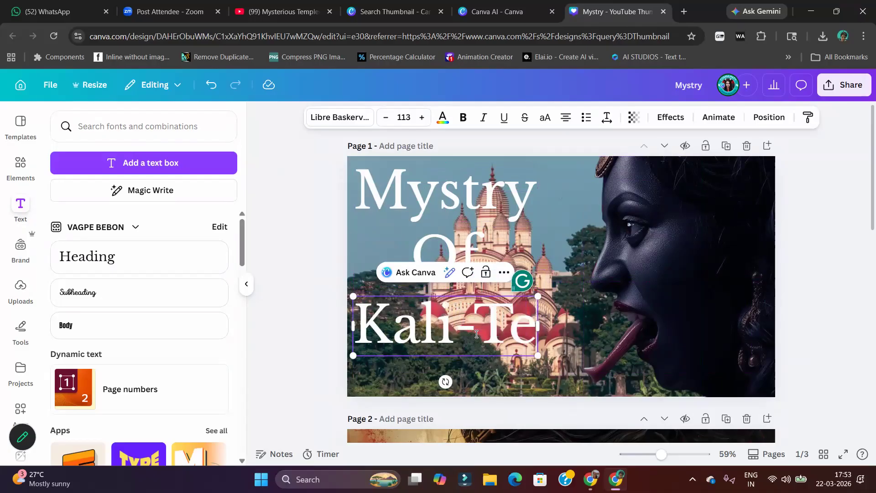
text(mple)
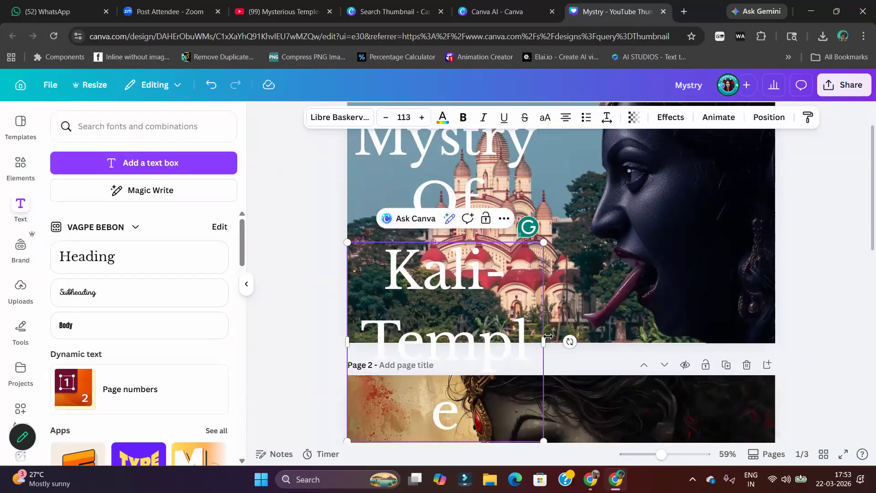
Widen the "Kali-Temple" text box to fit one line, shrink it to size 96.1 and move it near page 1's lower edge
drag(546, 339, 666, 322)
drag(681, 243, 629, 252)
drag(454, 284, 458, 319)
Align "Of" and "Mystry" along the left above "Kali-Temple", with "Of" directly beneath "Mystry"
drag(452, 191, 398, 237)
mouse_move(460, 140)
mouse_down()
mouse_move(462, 191)
mouse_move(461, 137)
mouse_up()
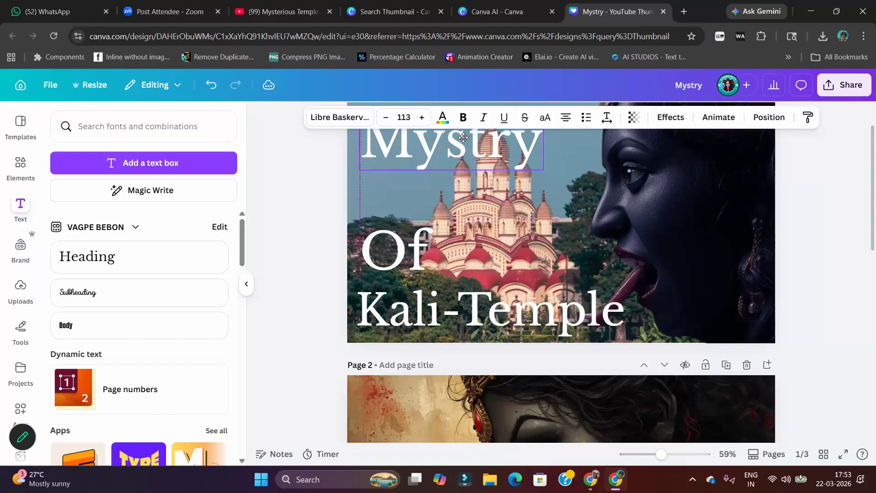
drag(420, 255, 426, 203)
click(539, 165)
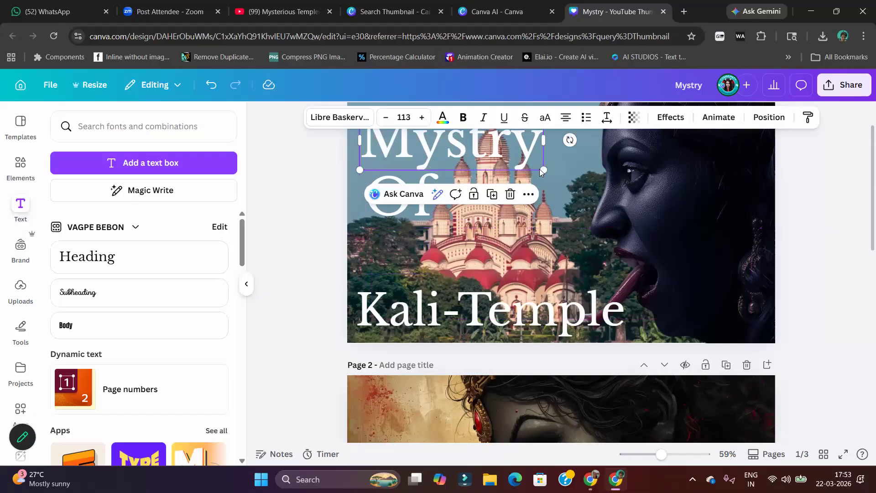
drag(413, 211, 407, 209)
Set the font size of the "Of" text to 100
click(520, 147)
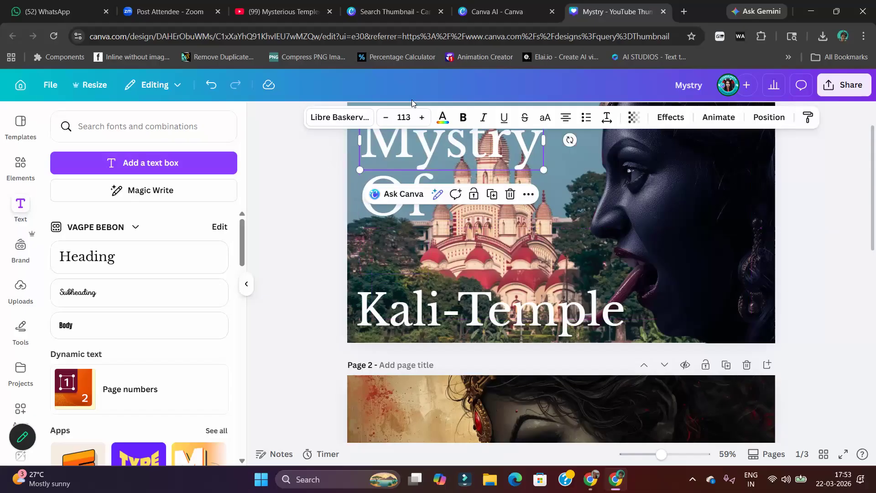
click(391, 216)
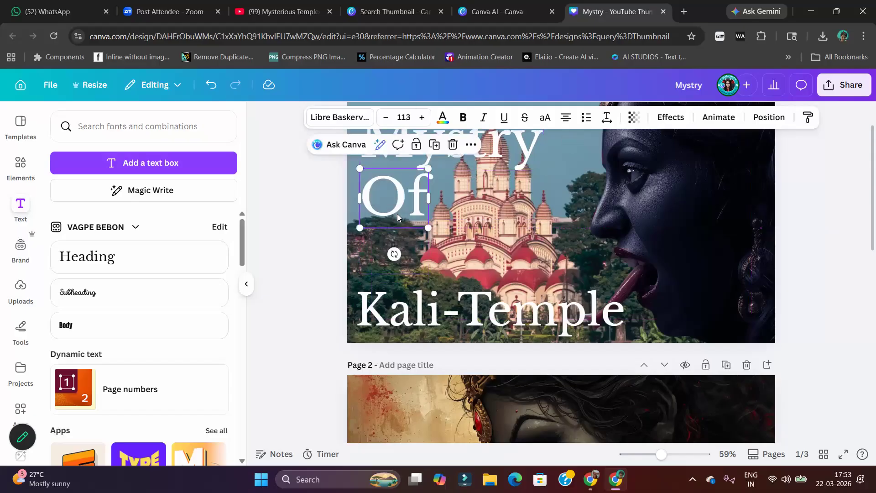
click(409, 115)
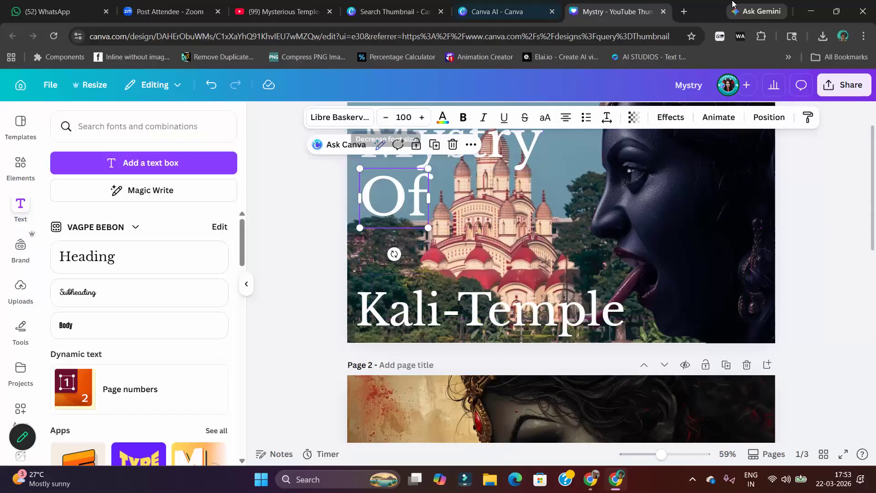
Set the "Kali-Temple" font size to 80 and move "Of" and "Mystry" down closer to it
click(462, 265)
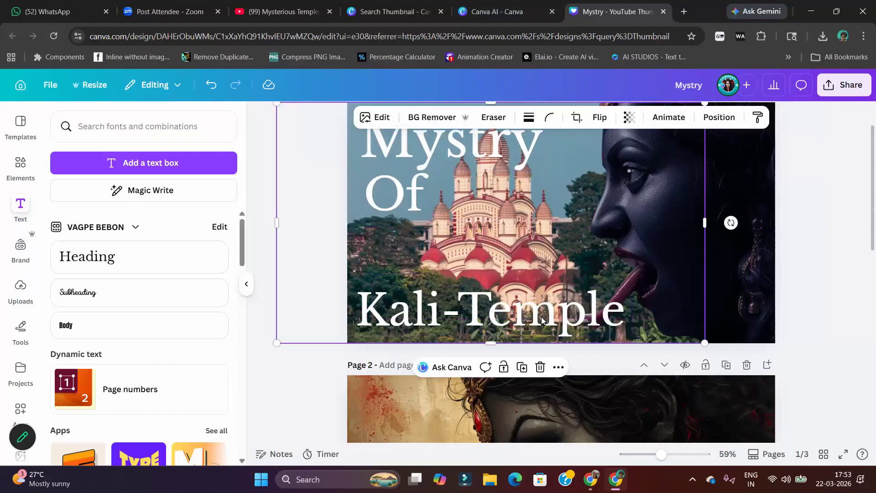
click(565, 321)
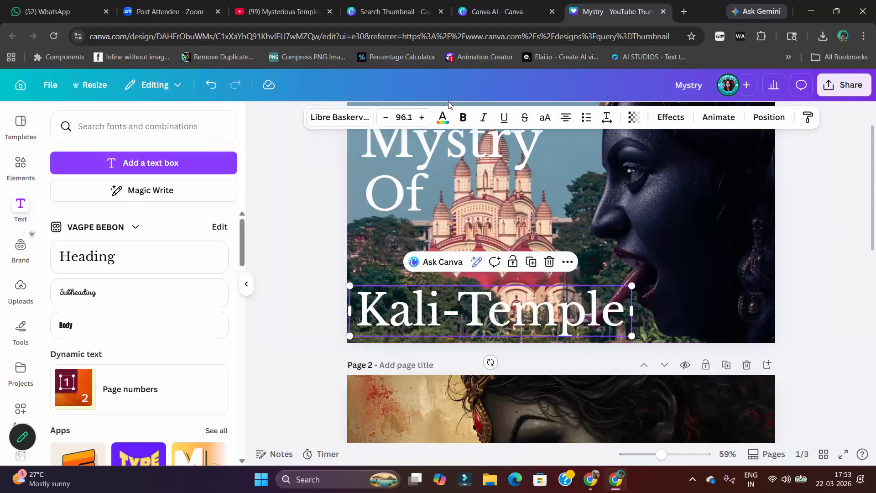
click(422, 117)
click(412, 118)
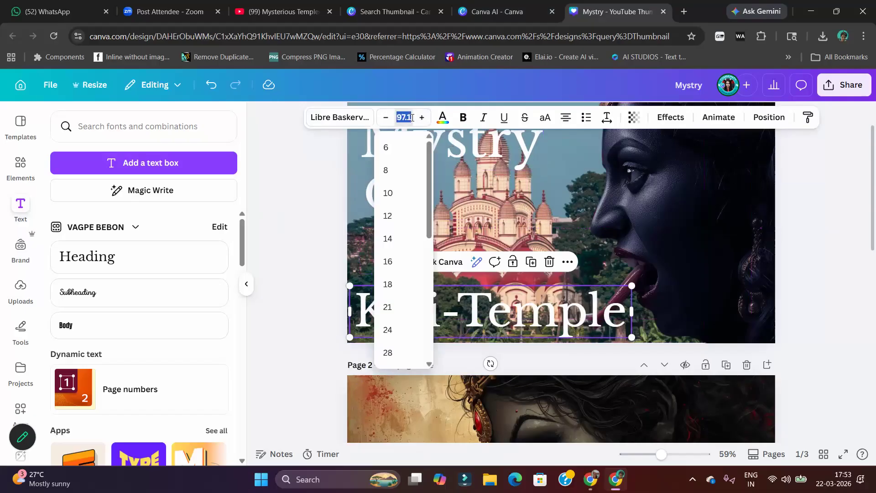
text(80)
key(Return)
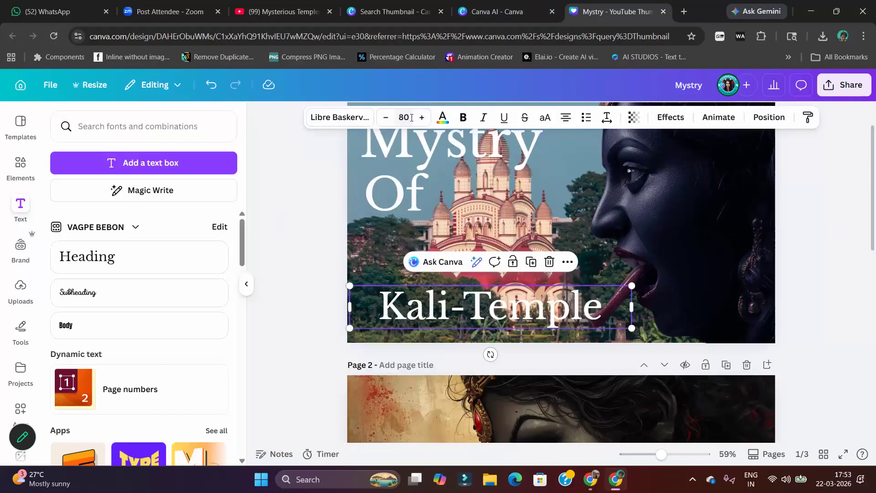
drag(424, 203, 430, 257)
drag(454, 148, 460, 199)
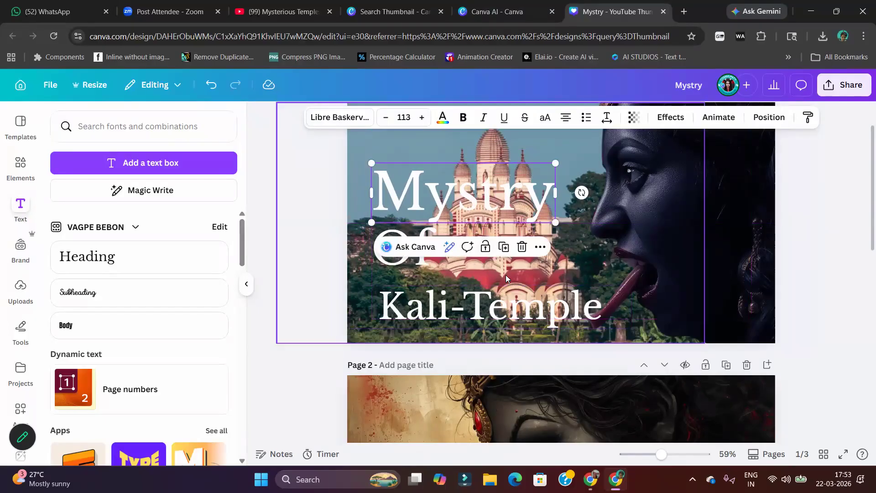
Make all three title lines, "Mystry", "Of" and "Kali-Temple", bold
click(463, 117)
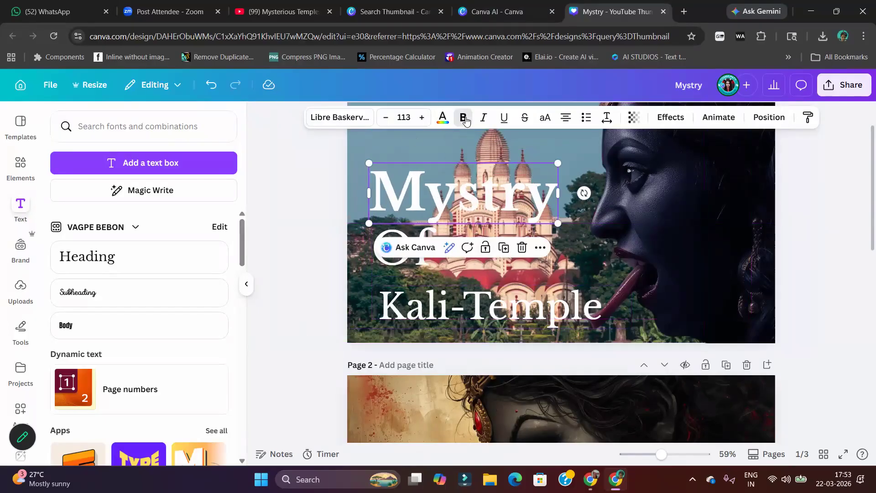
click(413, 264)
click(464, 117)
click(467, 318)
click(463, 118)
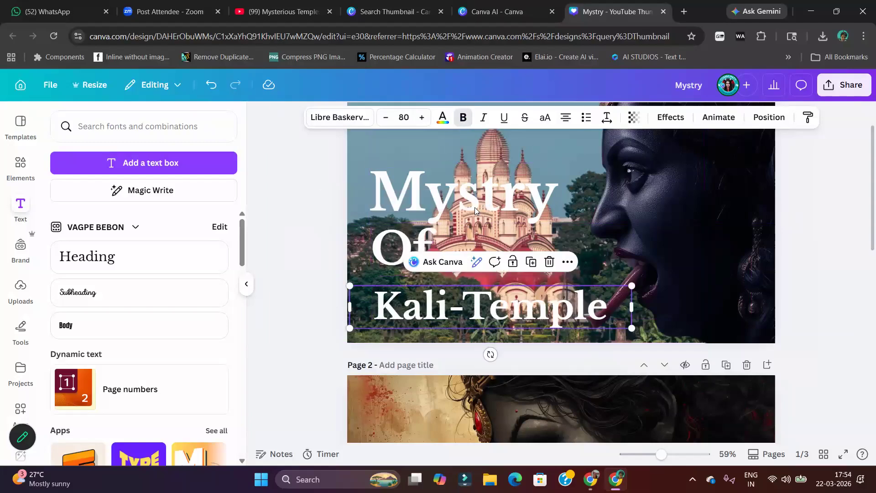
Try the Glow text effect on "Mystry" and apply the Drop shadow effect instead
click(494, 204)
click(663, 119)
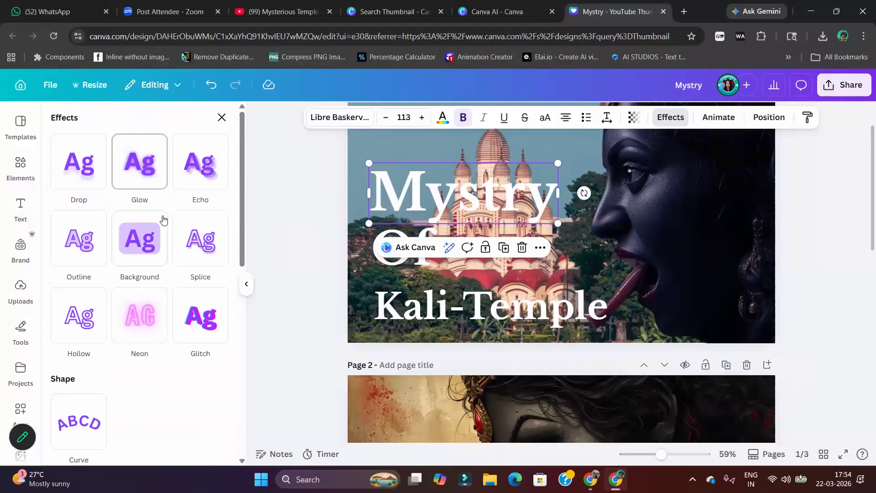
click(93, 170)
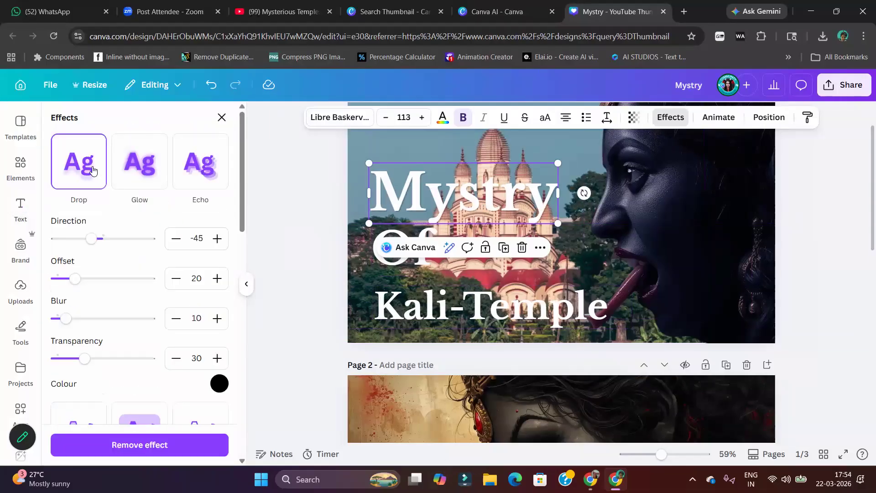
click(147, 176)
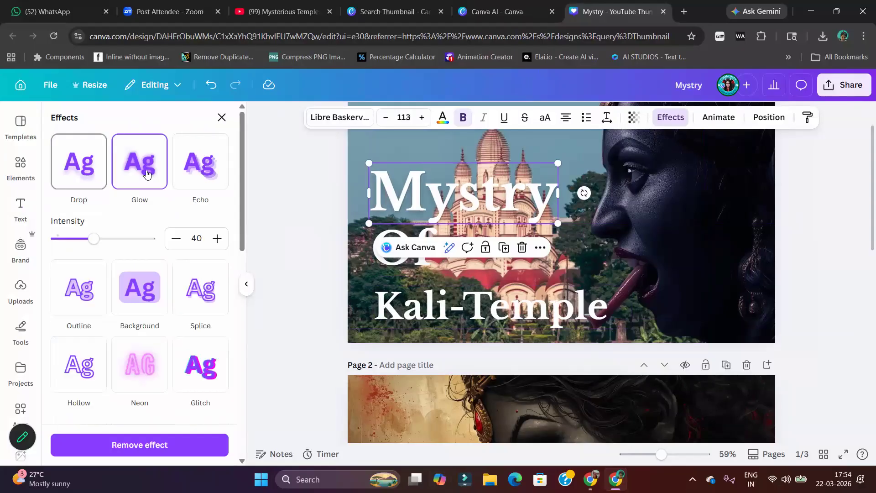
click(85, 174)
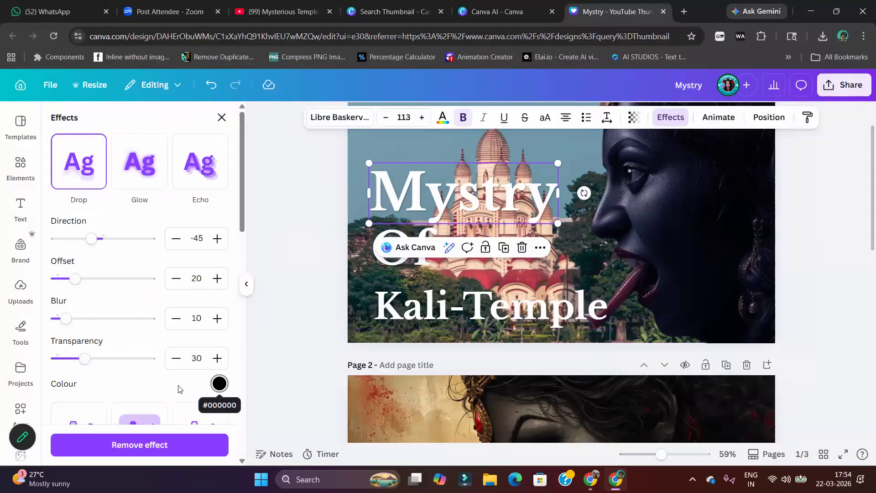
Set the "Mystry" drop shadow's transparency to 83, blur to 30 and offset to 26
scroll(178, 389, down, 2)
drag(87, 302, 134, 302)
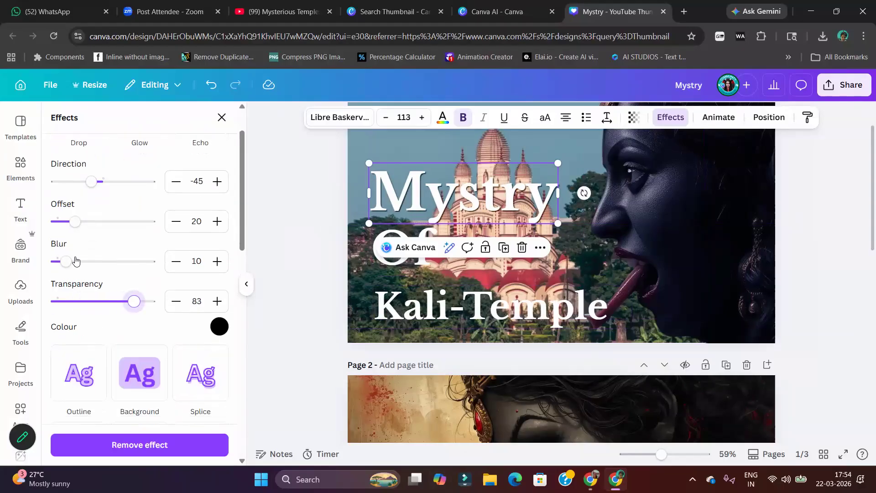
drag(70, 263, 85, 266)
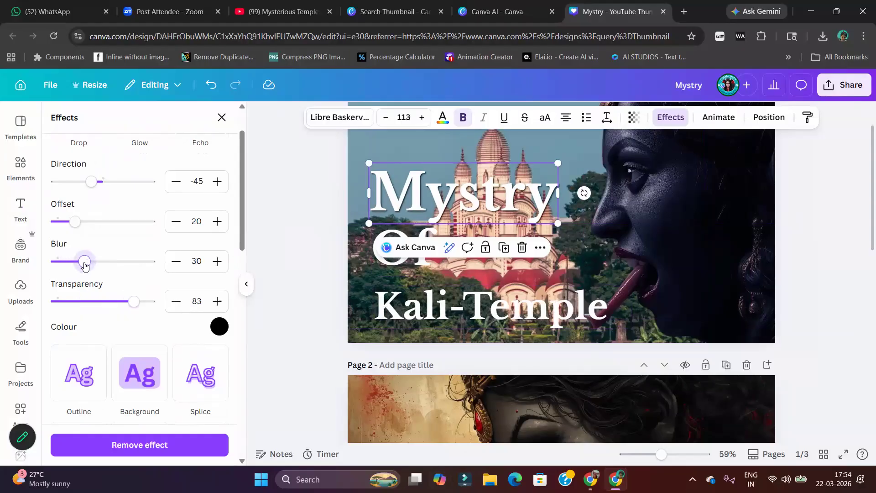
drag(74, 223, 81, 224)
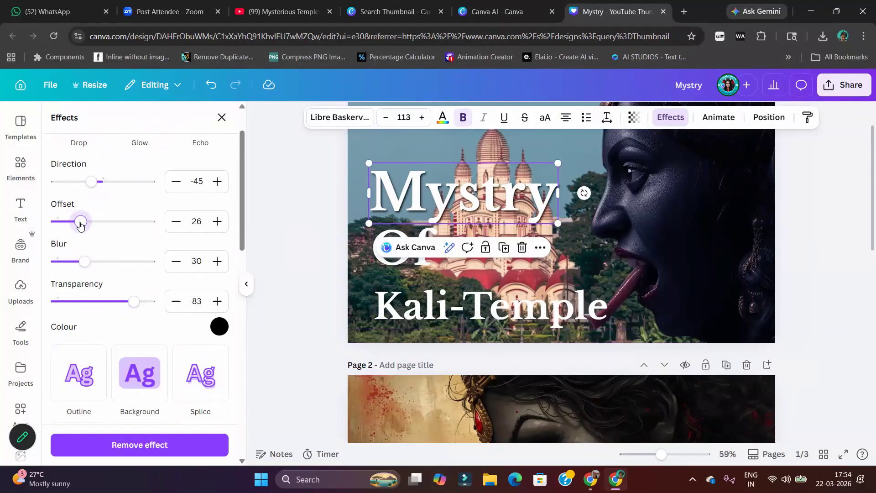
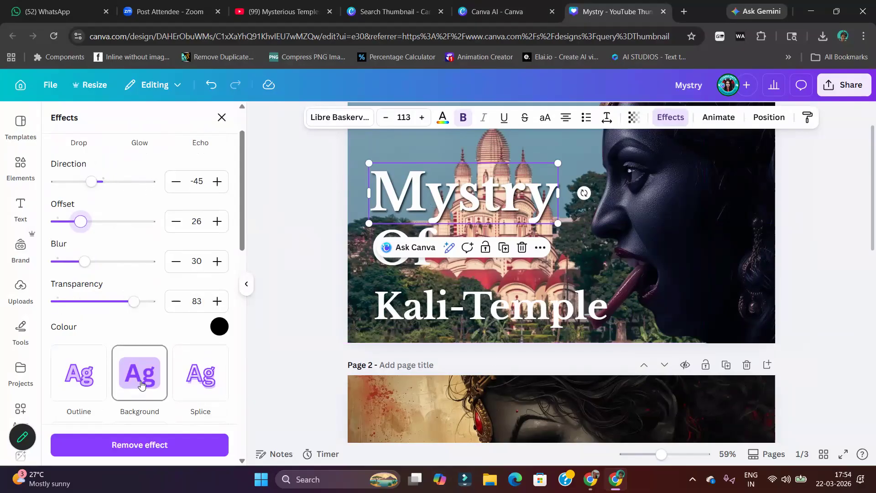
Try the Background effect on "Mystry" with roundness 59, spread 4 and transparency 35, and remove it
scroll(140, 326, down, 1)
click(141, 325)
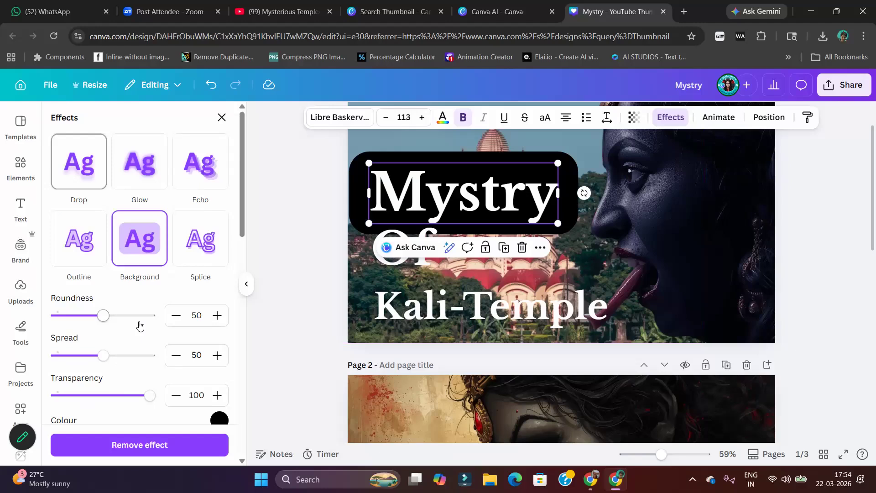
mouse_move(104, 316)
mouse_down()
mouse_move(72, 316)
mouse_move(111, 315)
mouse_up()
drag(97, 357, 74, 357)
drag(151, 400, 89, 396)
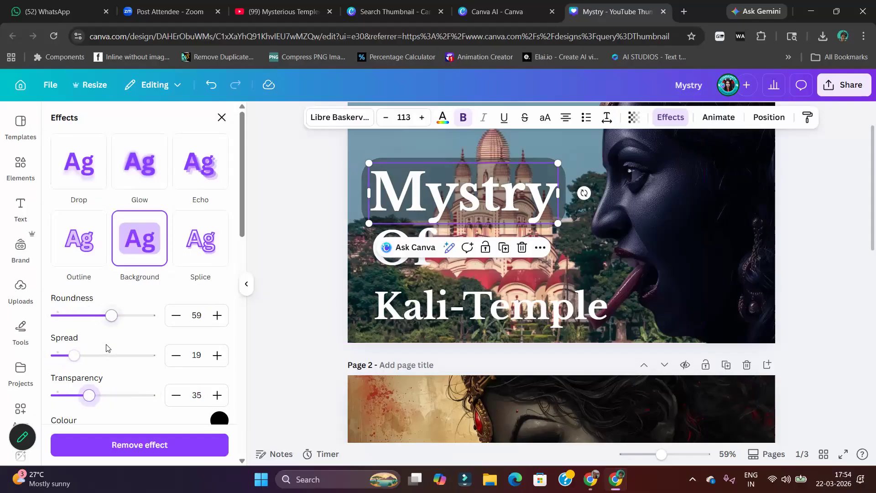
drag(74, 355, 59, 354)
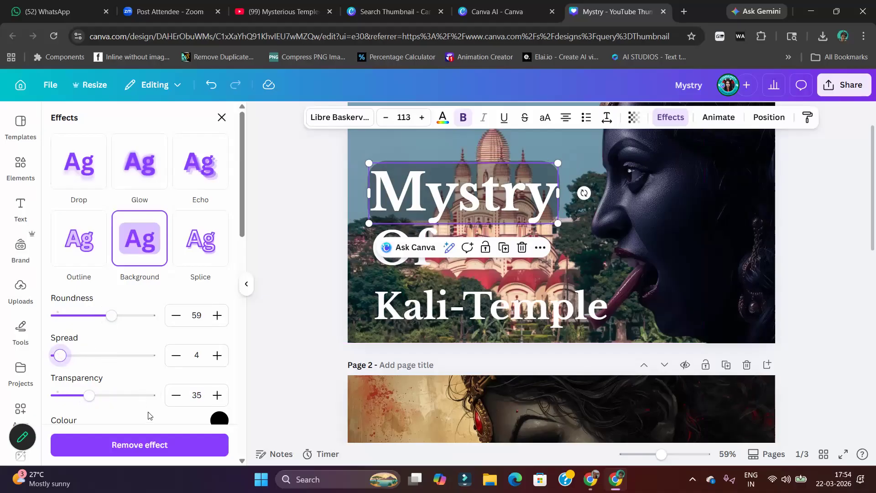
click(157, 446)
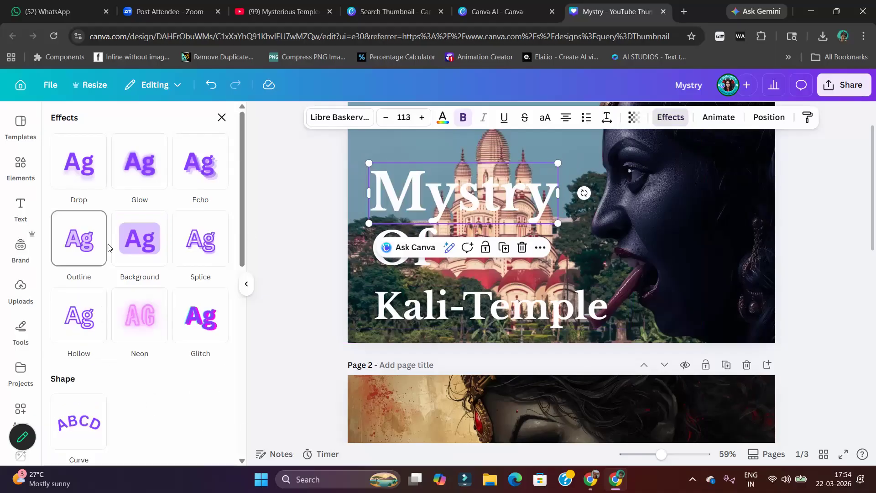
Apply the Drop shadow effect to "Mystry" with blur 50 and transparency 100
click(87, 168)
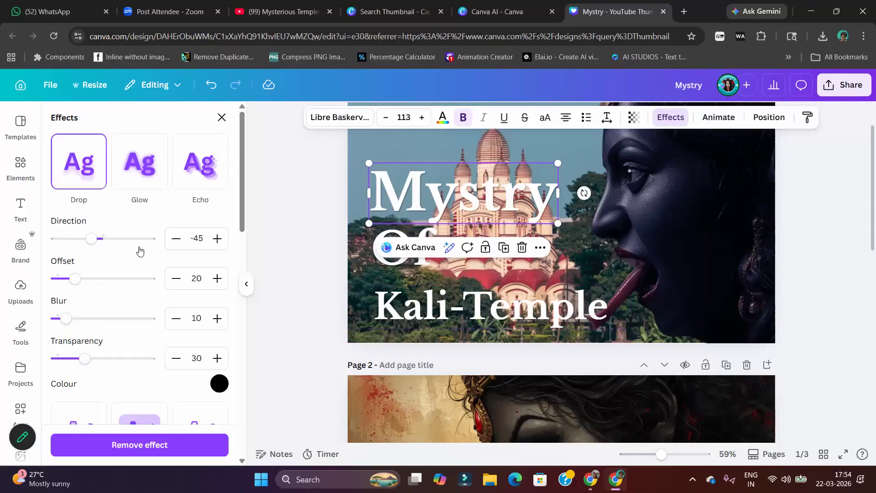
drag(68, 321, 110, 319)
drag(108, 361, 159, 365)
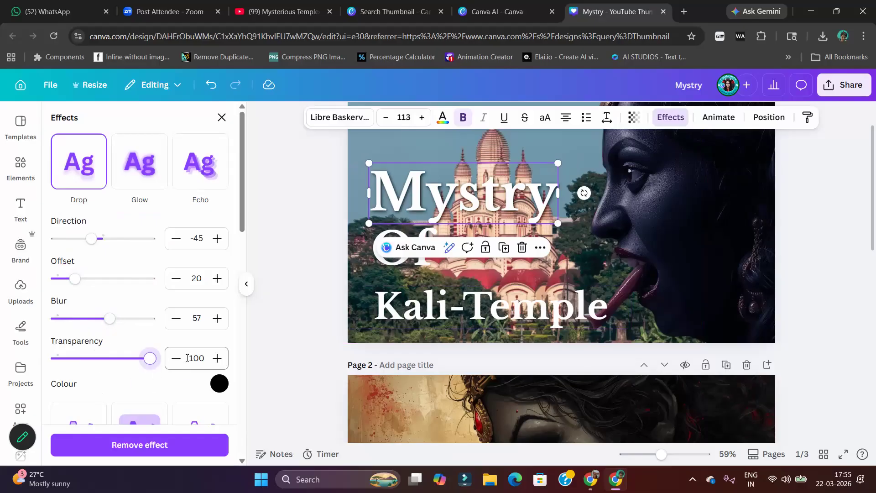
drag(111, 321, 103, 322)
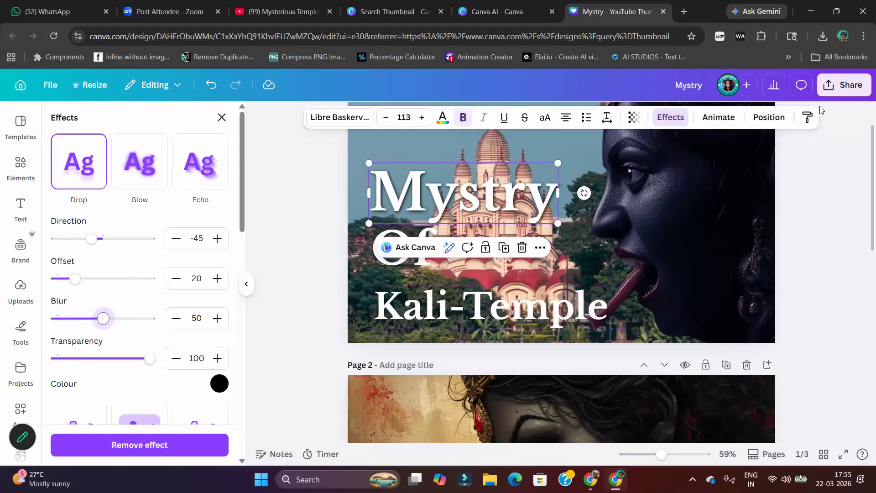
Copy the "Mystry" style to "Of" and "Kali-Temple" and resize the "Kali-Temple" text box so it fits on one line
click(808, 118)
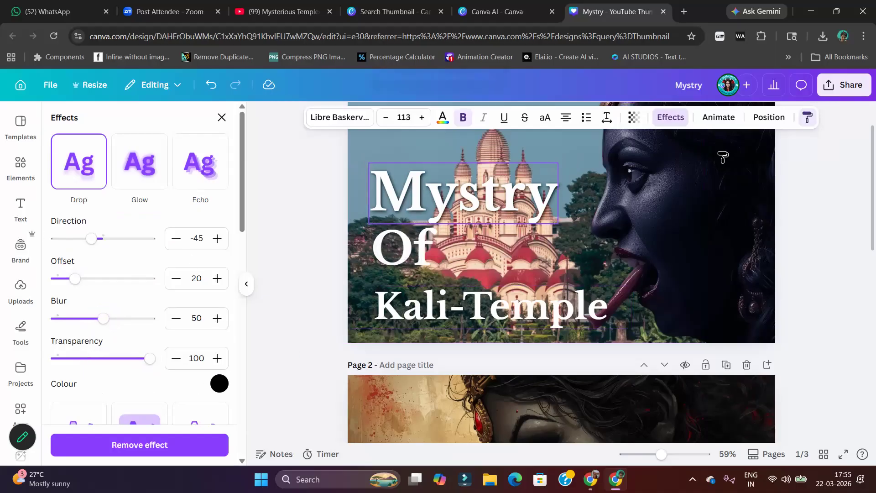
click(396, 247)
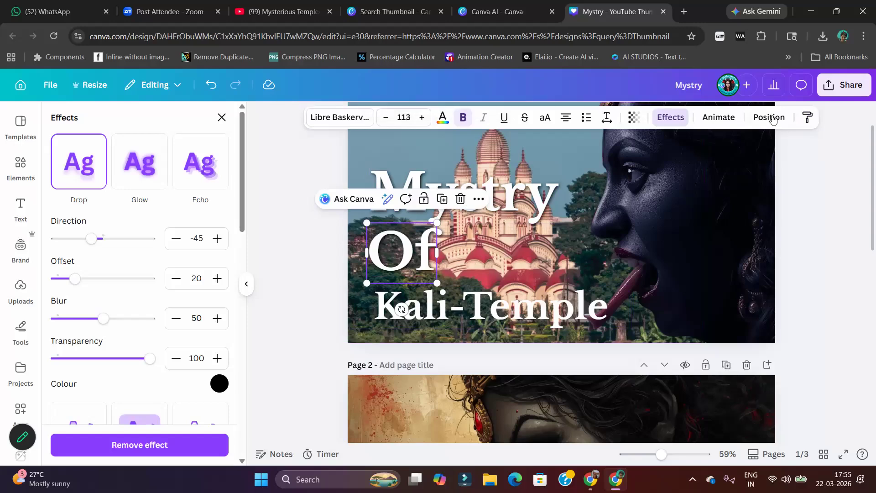
click(806, 117)
click(530, 307)
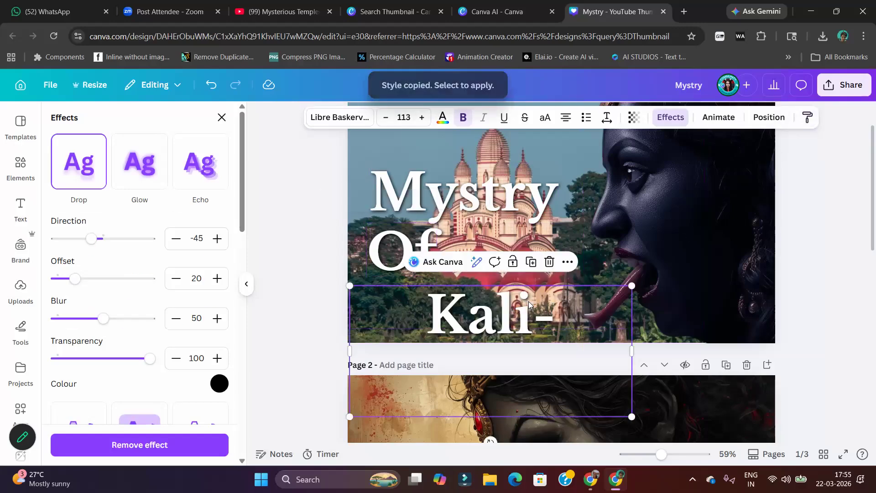
drag(802, 348, 699, 344)
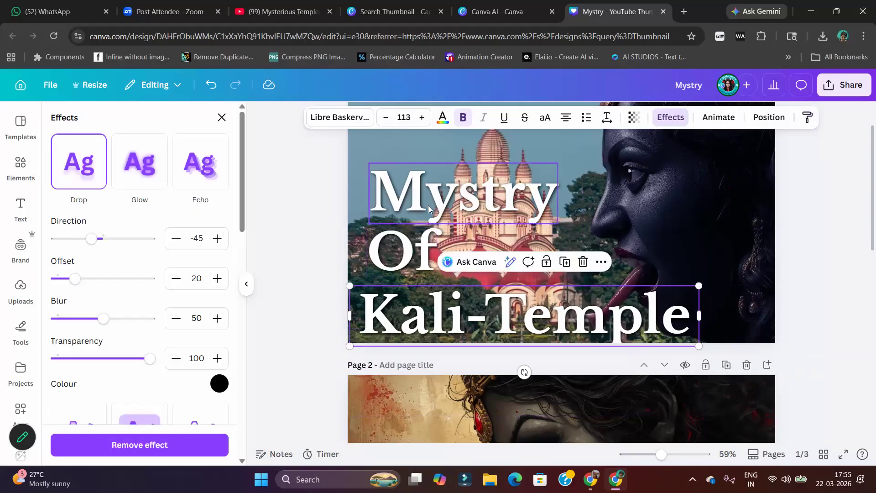
Set the font size of "Of" to 100 and of "Kali-Temple" to 87
click(404, 245)
click(412, 119)
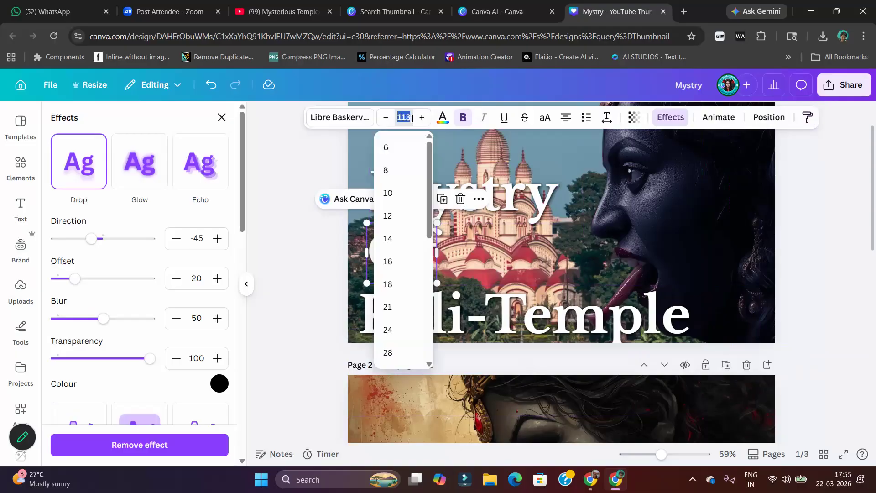
text(100)
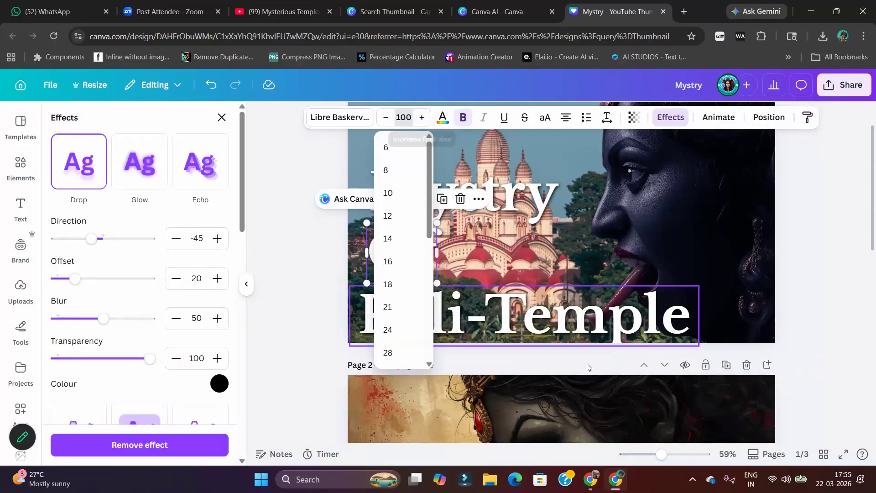
key(Return)
click(411, 119)
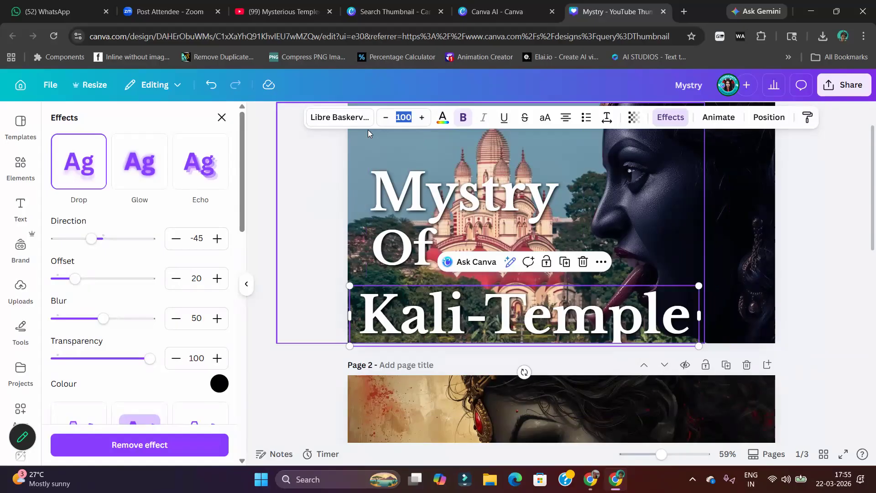
text(87)
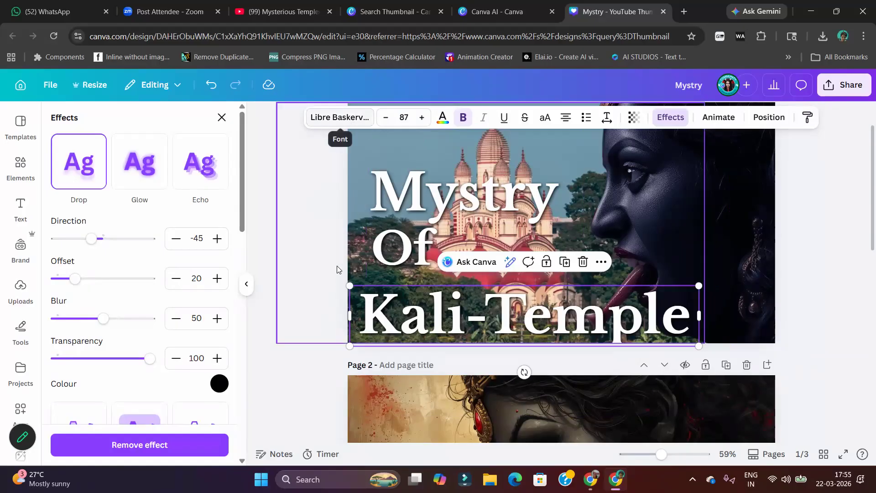
key(Return)
Narrow the "Kali-Temple" text box to fit its text and move it in line with the left edge of "Of"
drag(567, 316, 545, 314)
drag(332, 313, 411, 313)
click(405, 257)
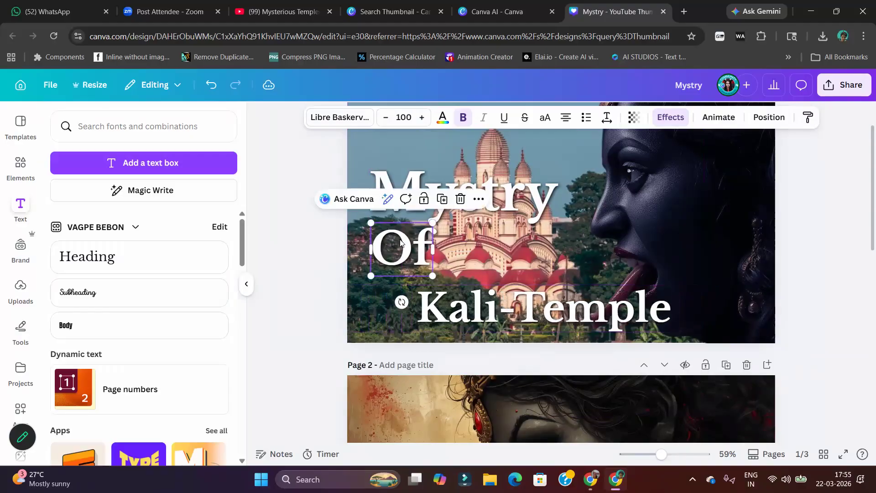
drag(472, 317, 428, 313)
drag(367, 310, 378, 315)
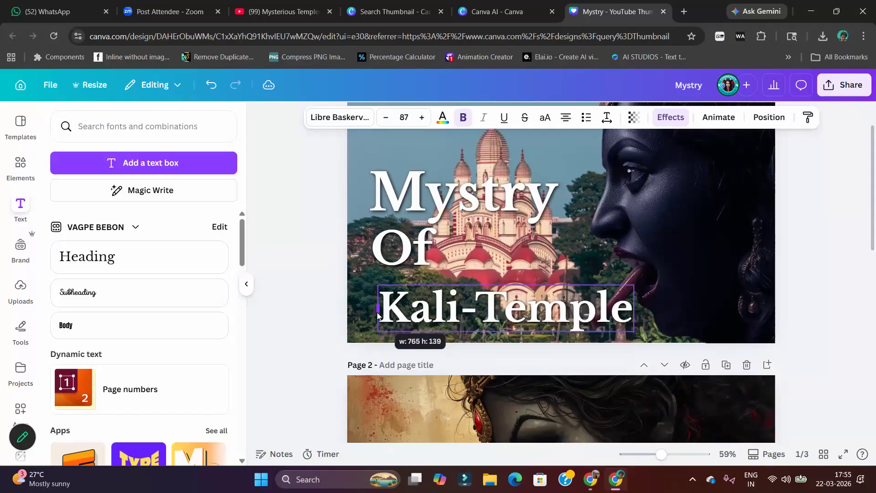
drag(504, 315, 498, 311)
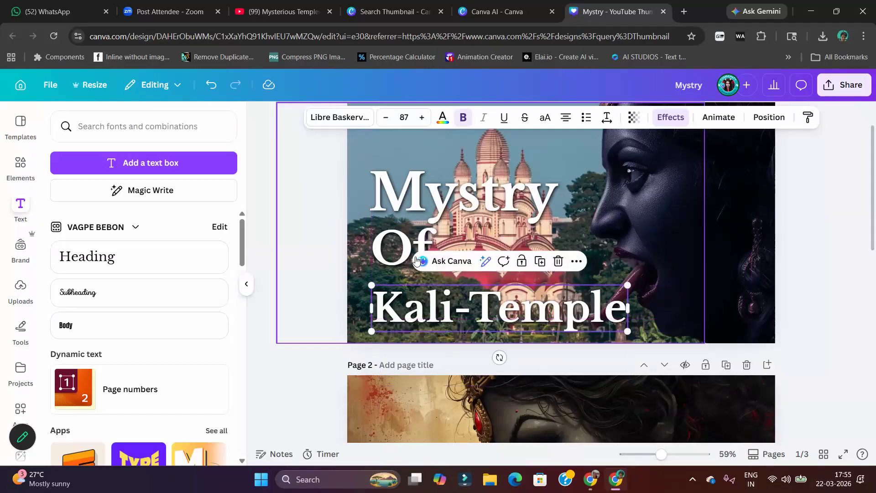
Space the three title lines evenly with Tidy up and align them by their left edges
shift+click(406, 237)
shift+click(411, 207)
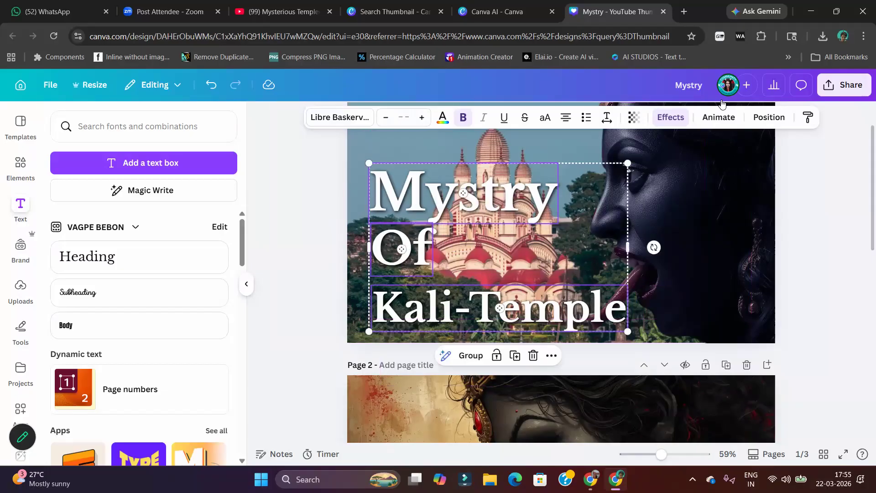
click(769, 117)
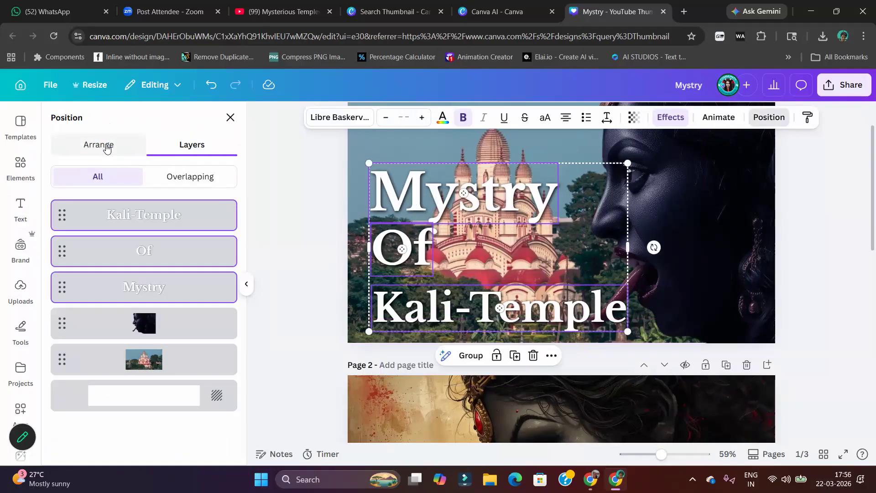
click(106, 146)
click(111, 405)
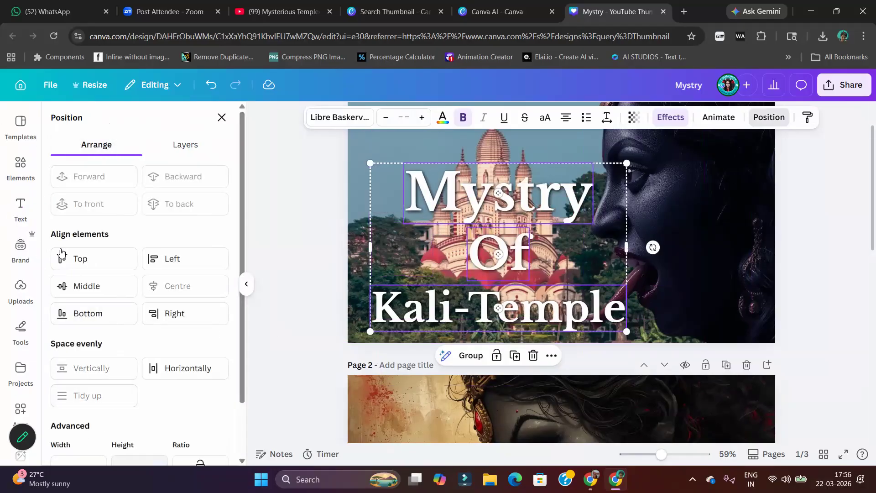
click(176, 259)
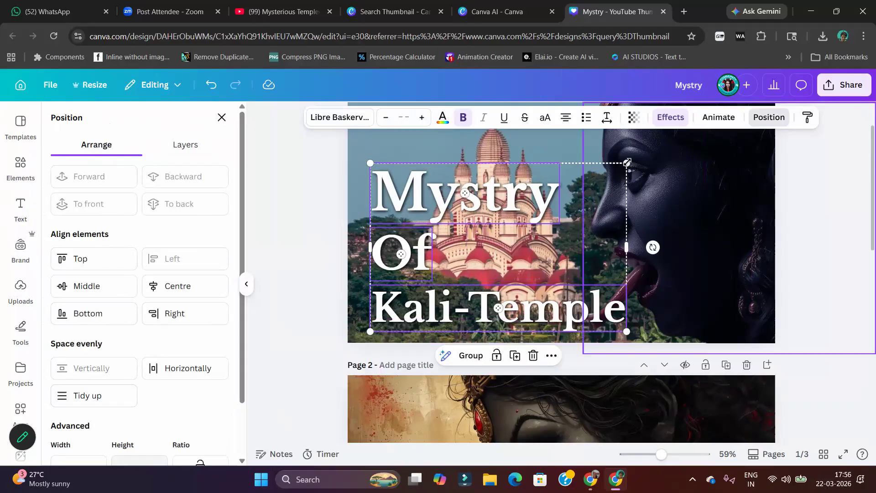
Enlarge the three title lines together to about 852 px wide, move them up over the temple and group them
drag(627, 162, 655, 144)
drag(490, 193, 485, 172)
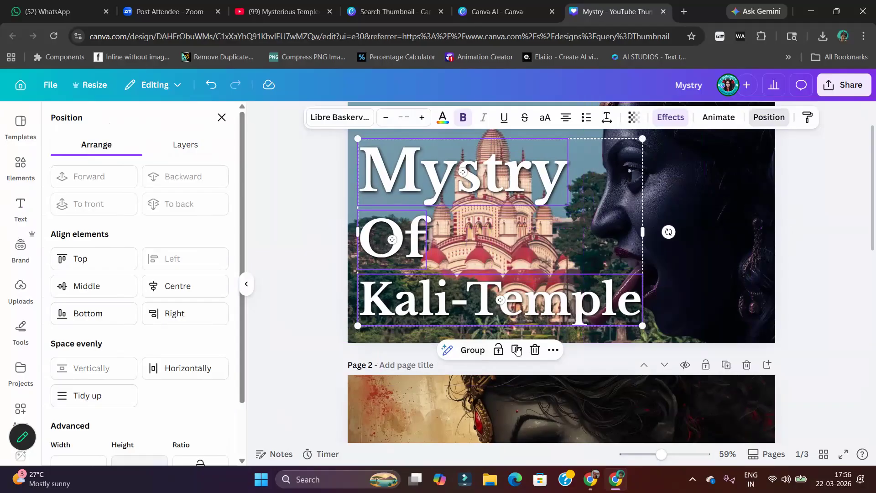
click(467, 350)
Bring the Goddess Kali face forward in front of the title and ungroup the title lines
click(744, 271)
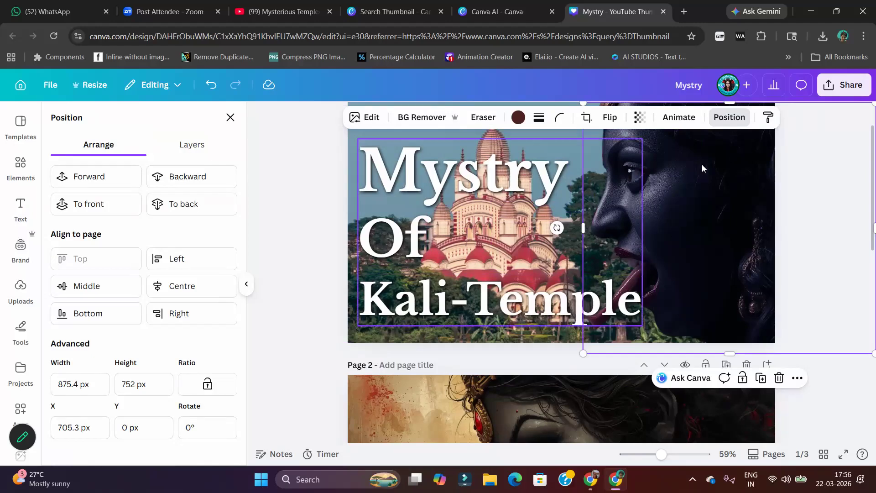
click(117, 178)
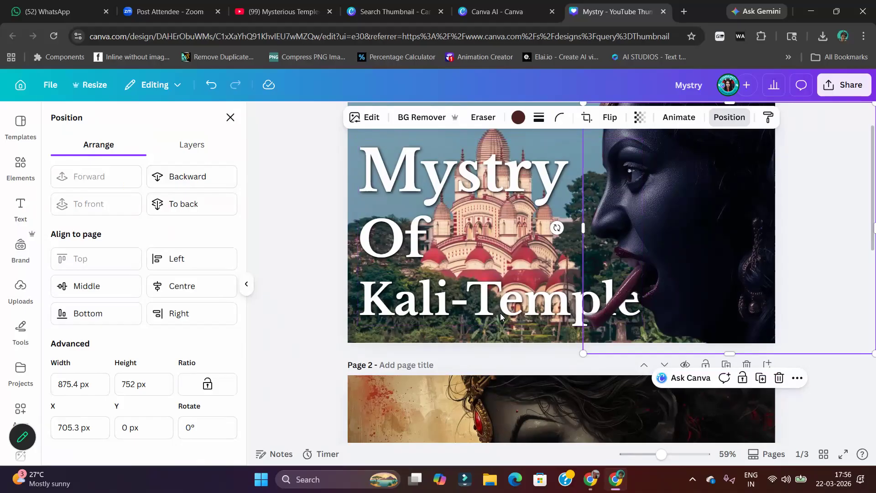
click(416, 304)
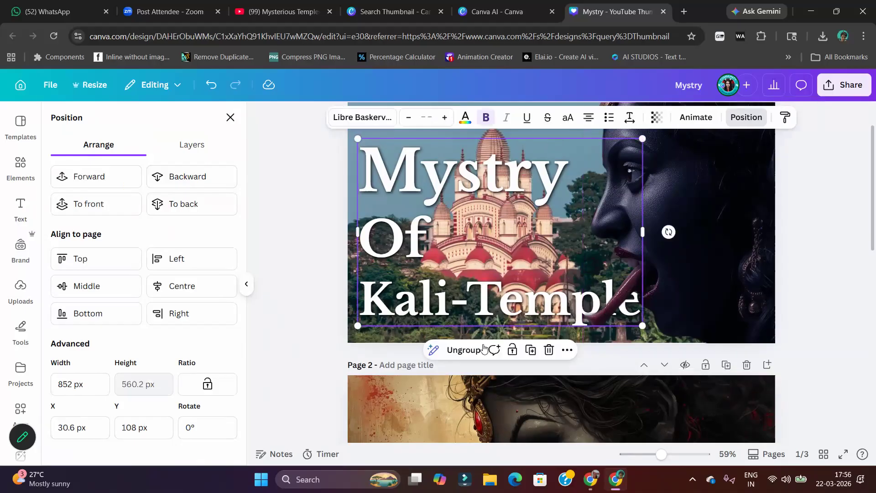
click(460, 355)
click(294, 248)
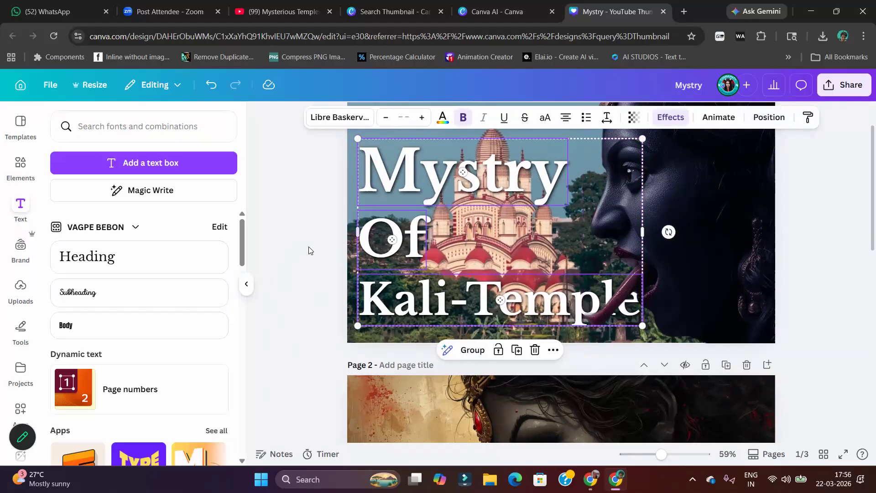
Duplicate the "Kali-Temple" line and place the copy exactly over the original, in front of the face
click(451, 304)
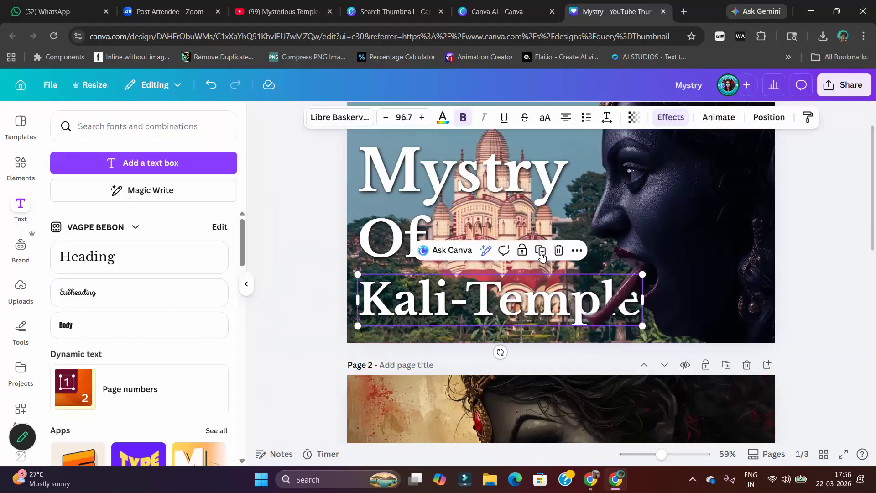
click(541, 251)
drag(545, 308, 536, 304)
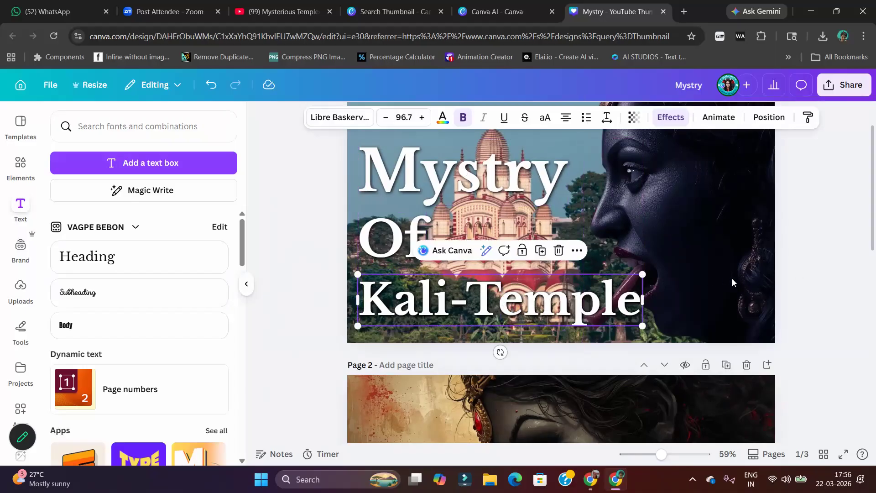
Change the front "Kali-Temple" copy's text effect to Hollow
click(671, 117)
scroll(166, 307, down, 3)
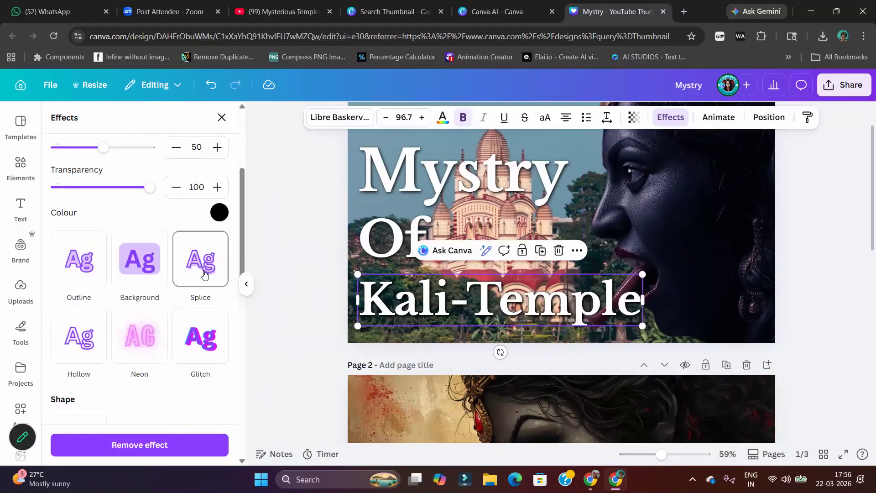
click(79, 344)
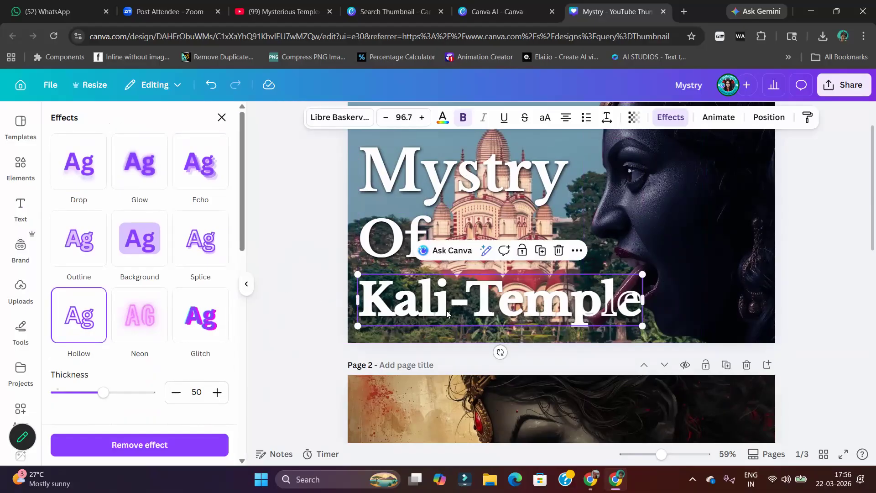
Select both overlapping "Kali-Temple" copies and enlarge them together to font size 110
drag(299, 294, 393, 304)
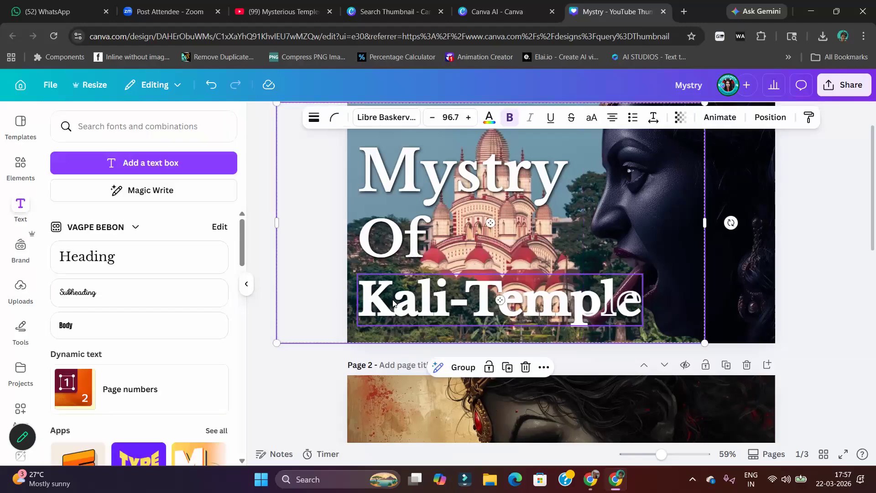
click(253, 224)
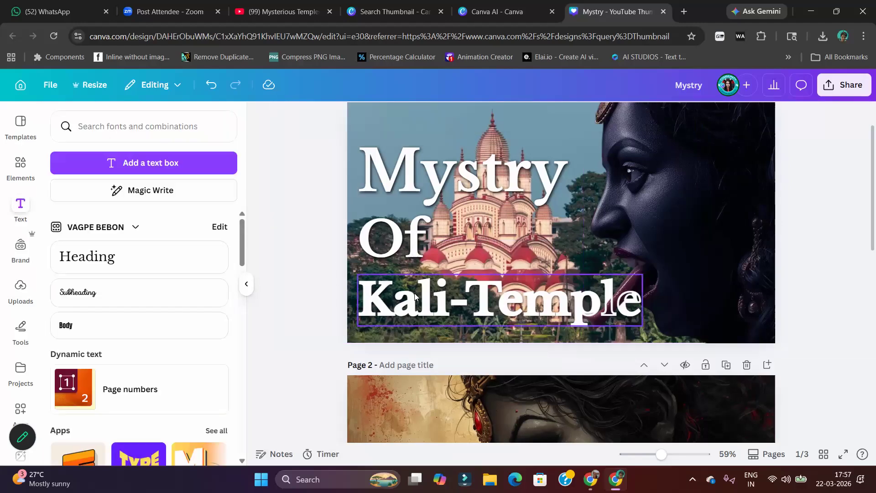
click(418, 298)
click(769, 118)
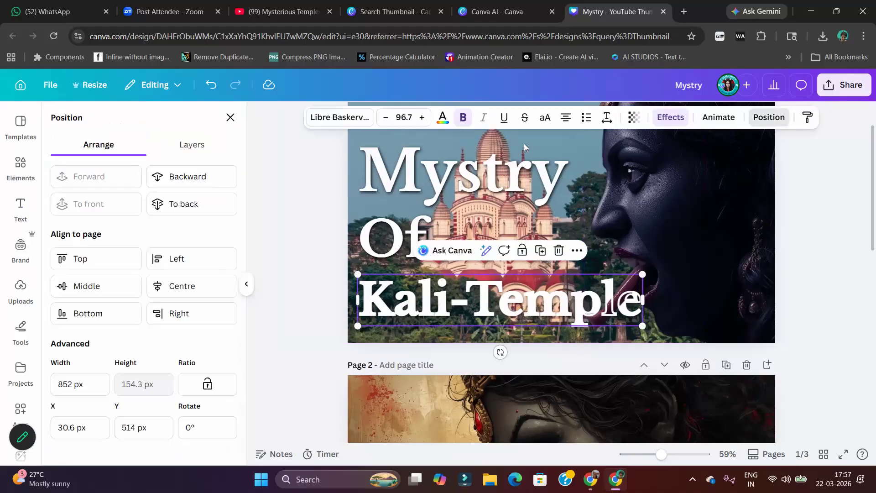
click(195, 145)
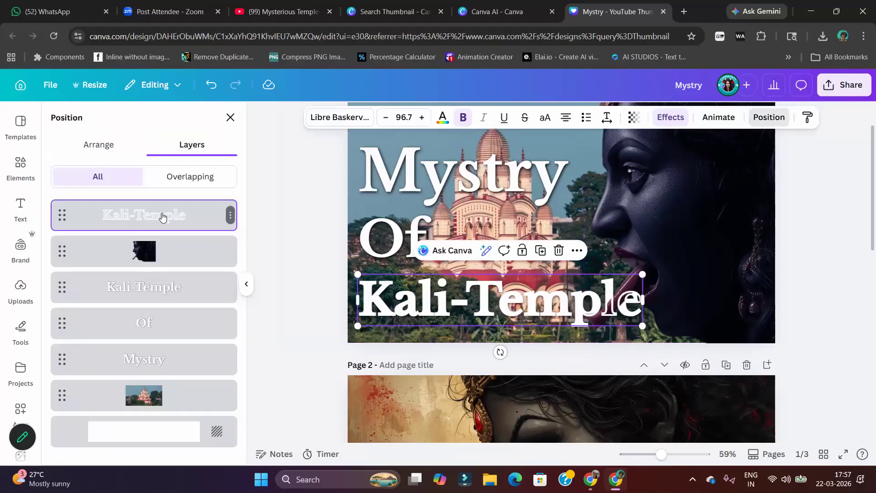
shift+click(170, 297)
drag(643, 326, 679, 327)
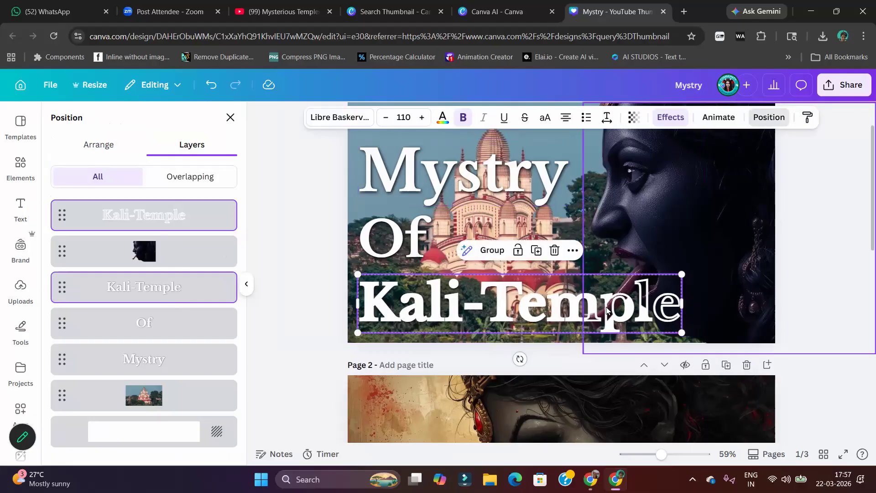
Try the Hollow effect with a thinner outline on both "Kali-Temple" copies
click(672, 123)
click(74, 315)
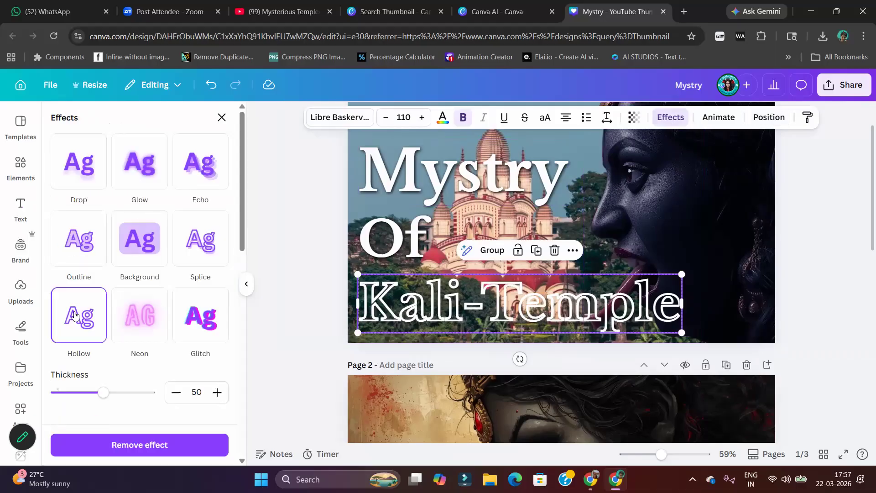
drag(111, 390, 66, 392)
click(213, 88)
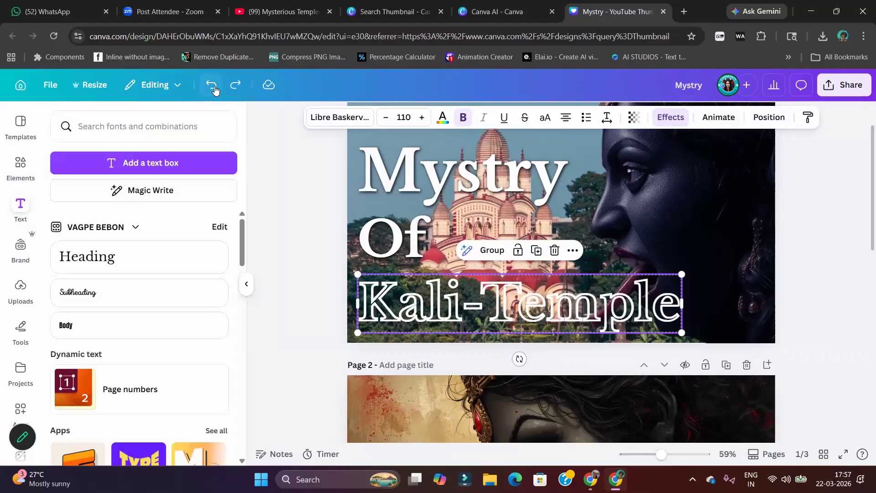
click(213, 86)
click(264, 185)
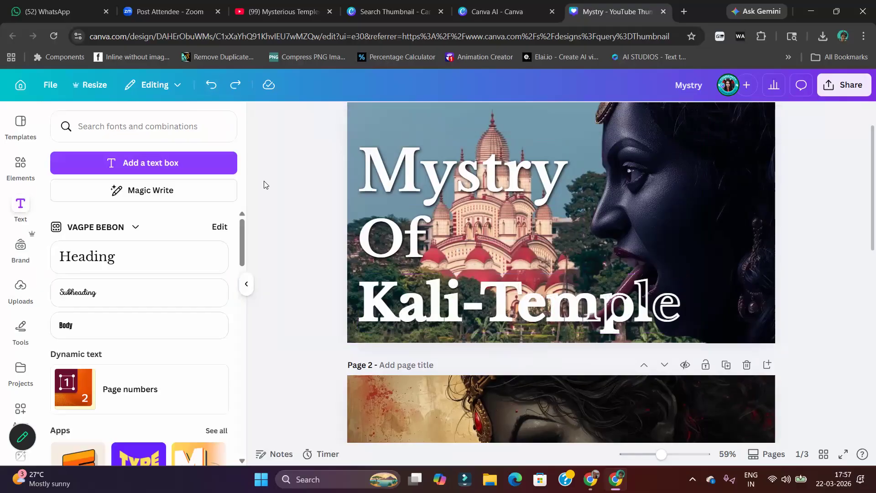
Reduce the Hollow effect's thickness to 3 on the front "Kali-Temple" copy only
click(645, 296)
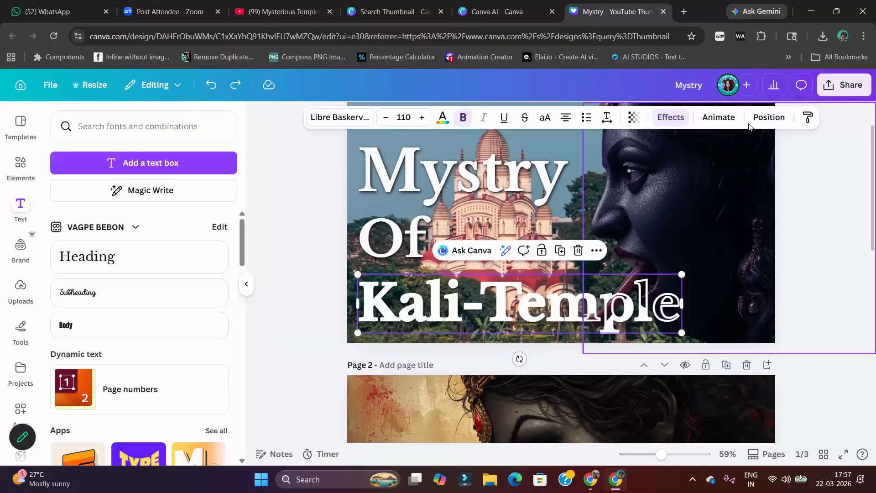
click(769, 118)
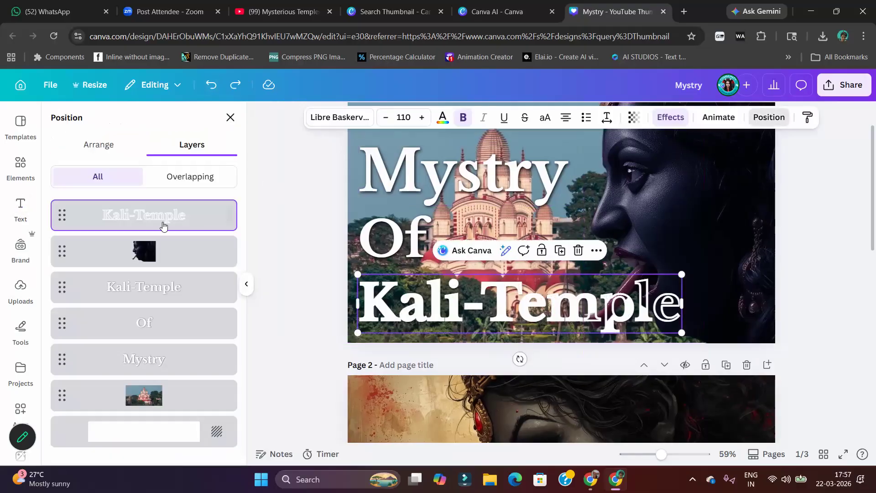
click(671, 117)
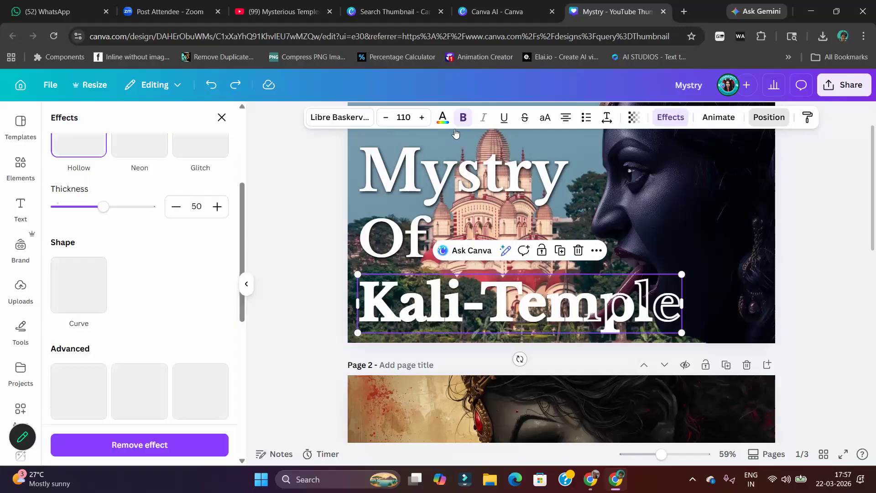
drag(103, 207, 59, 213)
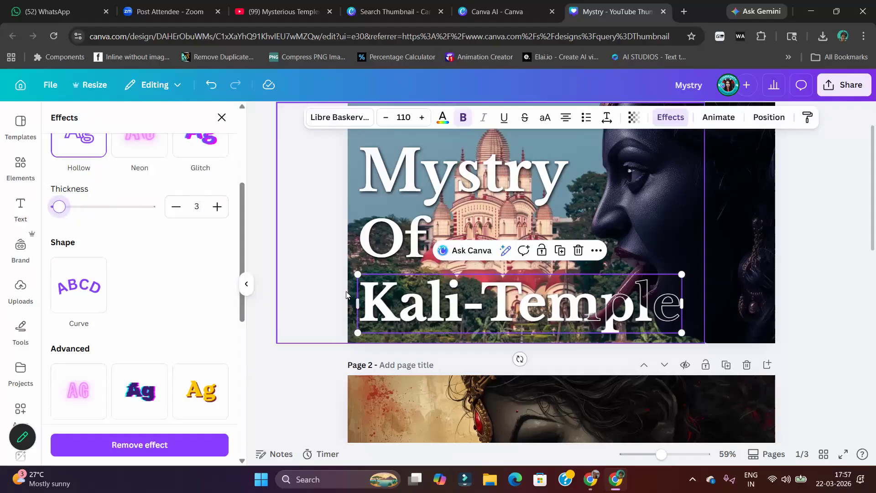
Try grouping the front and back "Kali-Temple" copies
drag(302, 290, 387, 305)
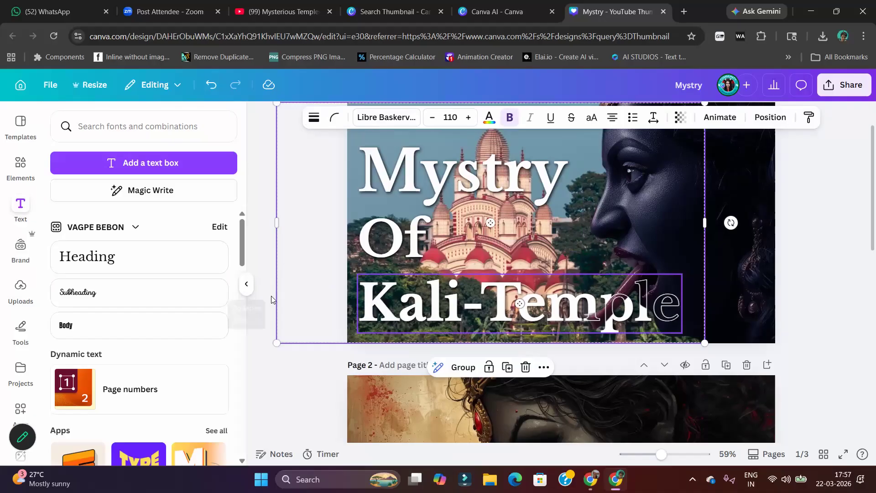
click(280, 372)
click(402, 302)
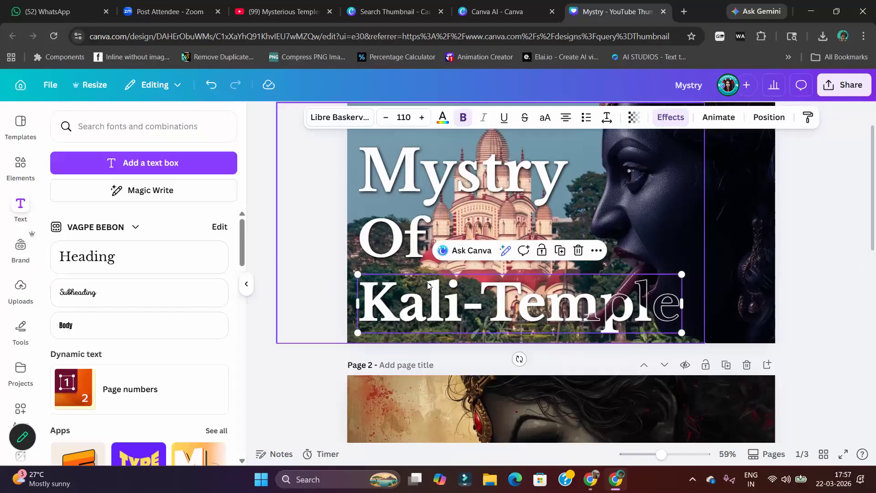
click(769, 118)
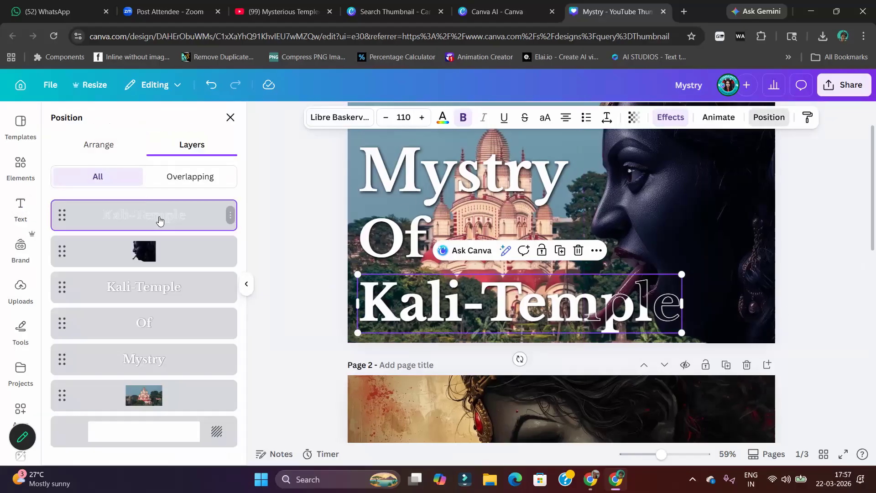
shift+click(190, 289)
click(493, 251)
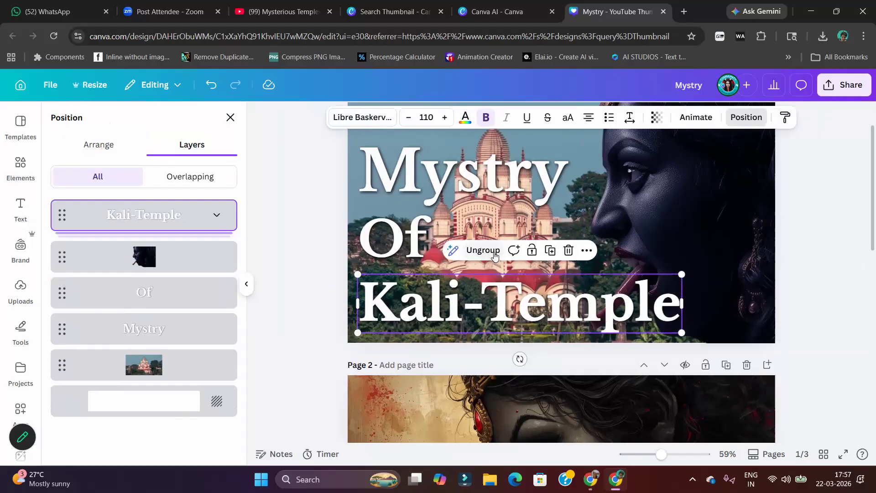
click(211, 84)
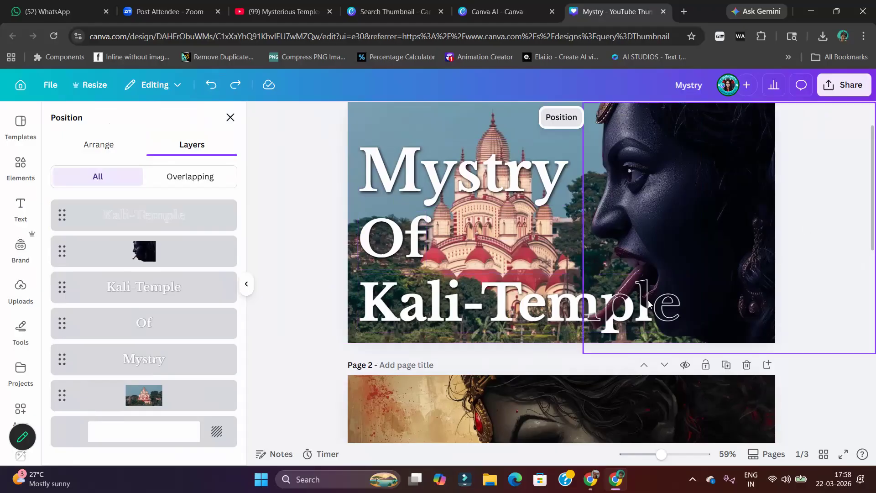
Enlarge "Mystry", "Of" and both "Kali-Temple" copies together, bringing "Mystry" to about font size 140
click(546, 193)
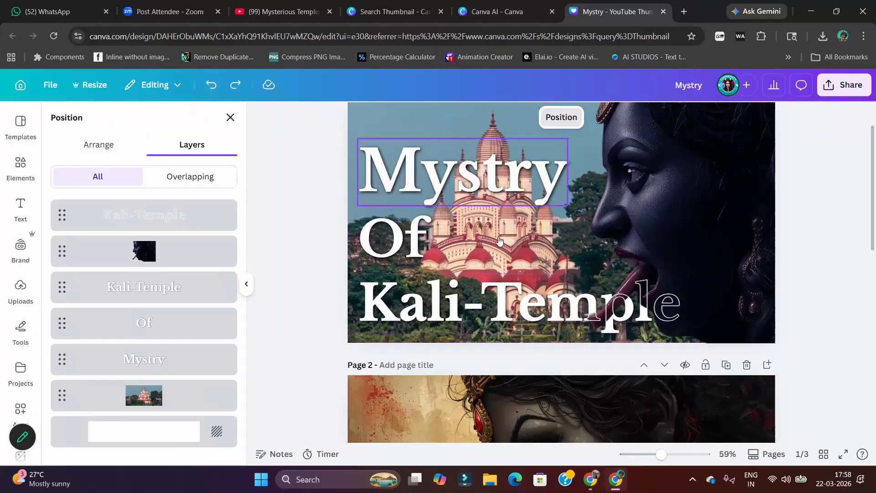
shift+click(402, 250)
shift+click(421, 308)
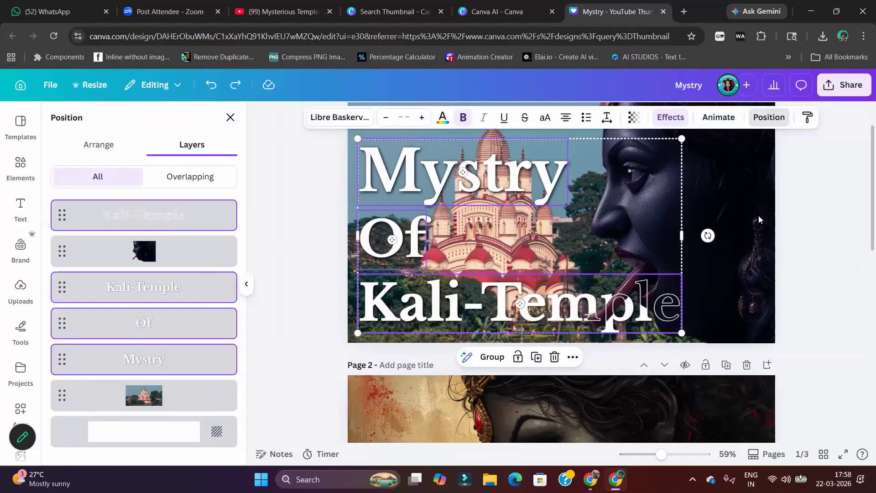
drag(691, 137, 725, 136)
drag(566, 183, 565, 178)
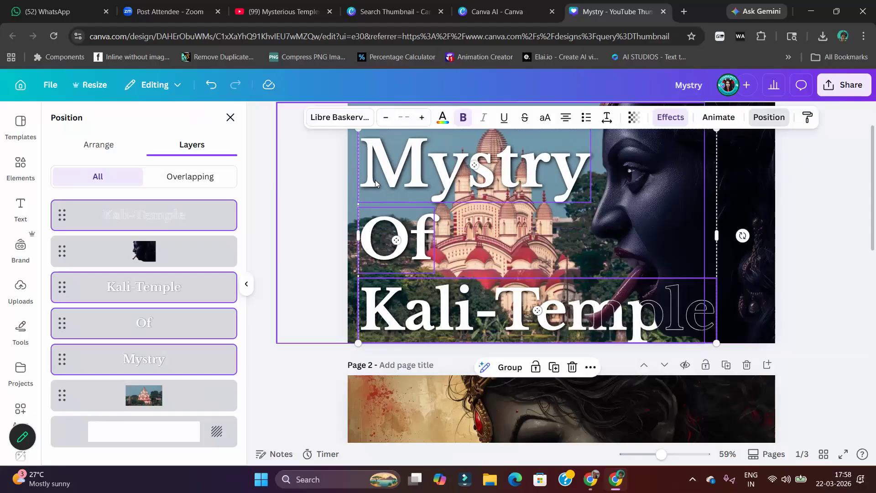
click(320, 177)
click(312, 177)
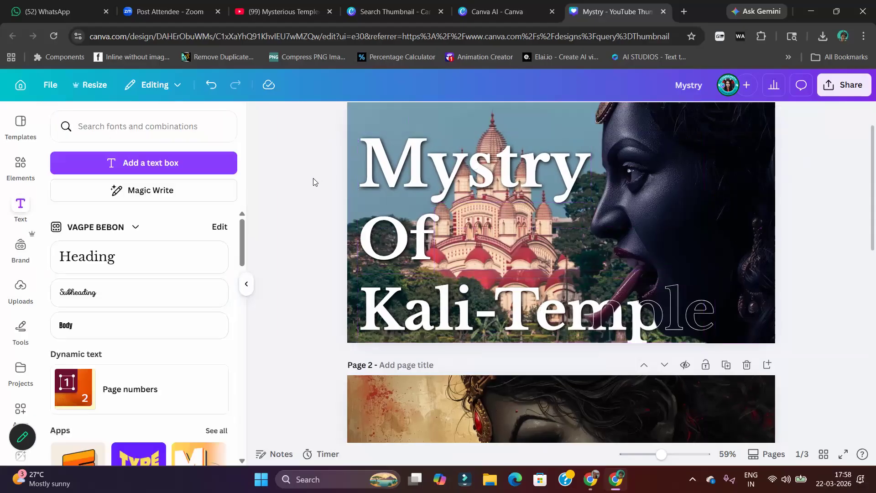
Darken and cool the temple photo with brightness -29, contrast 52 and temperature -27
click(370, 110)
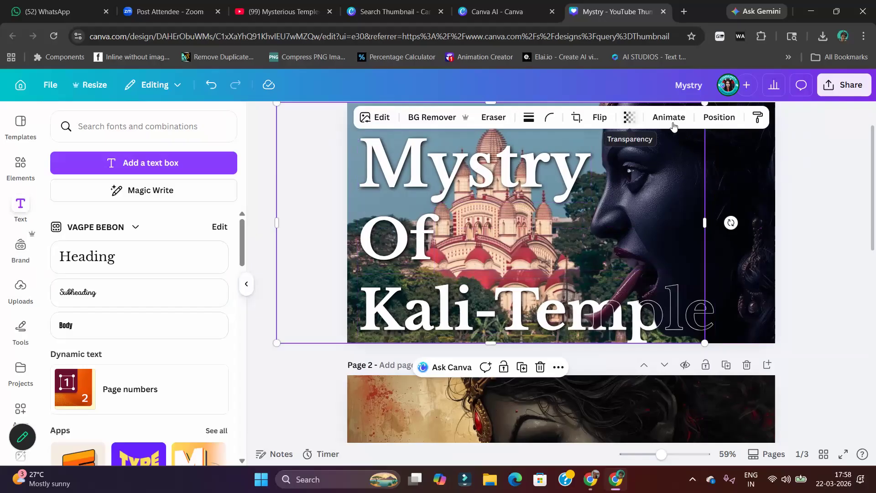
click(382, 121)
click(125, 206)
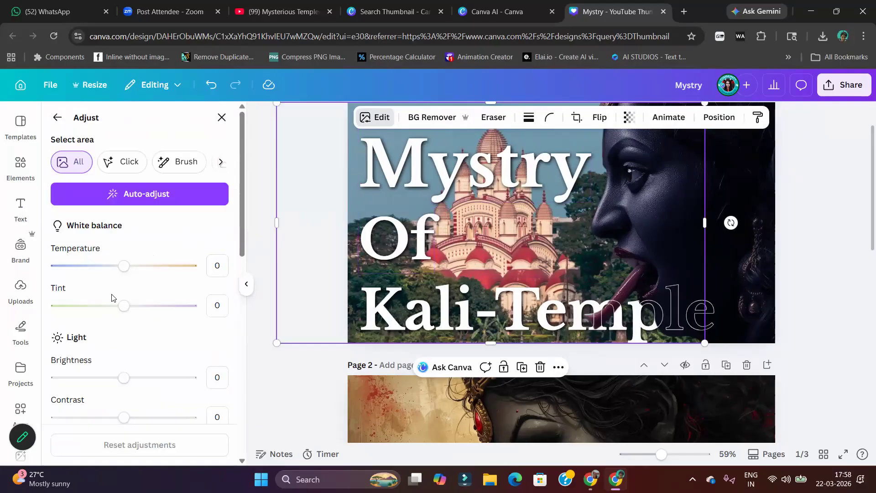
mouse_move(121, 378)
mouse_down()
mouse_move(97, 378)
mouse_move(109, 383)
mouse_up()
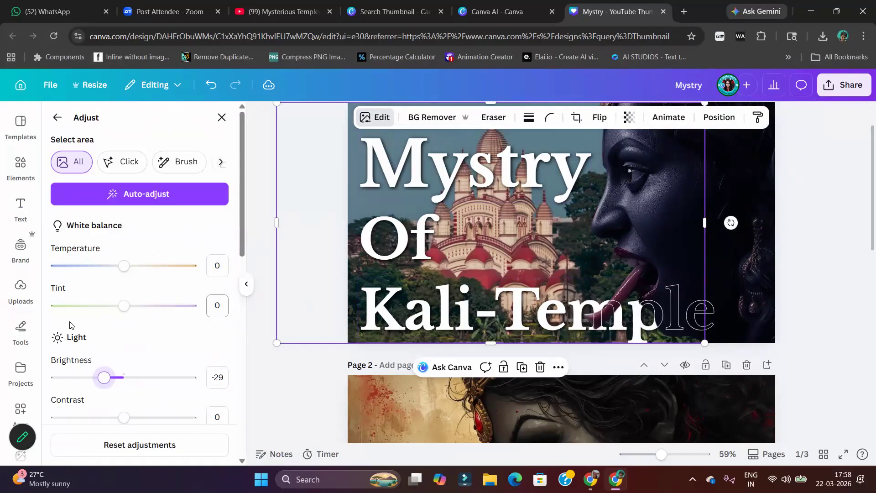
drag(121, 416, 159, 417)
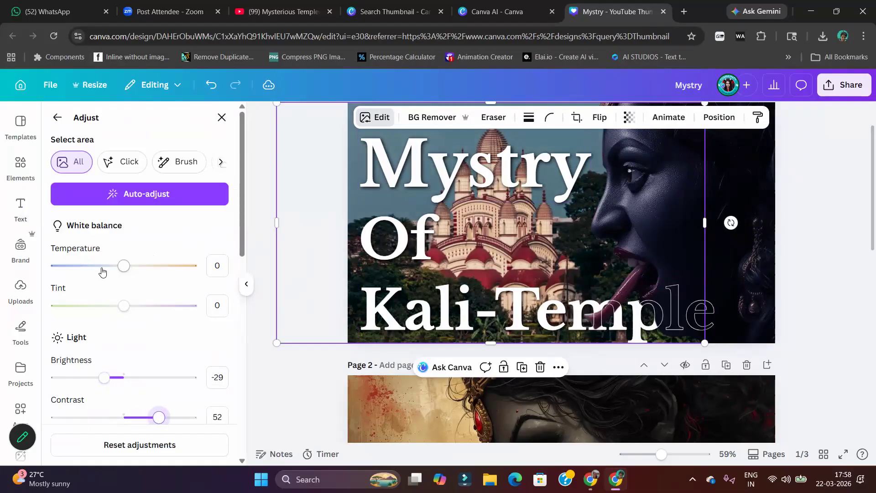
mouse_move(121, 267)
mouse_down()
mouse_move(92, 268)
mouse_move(107, 272)
mouse_up()
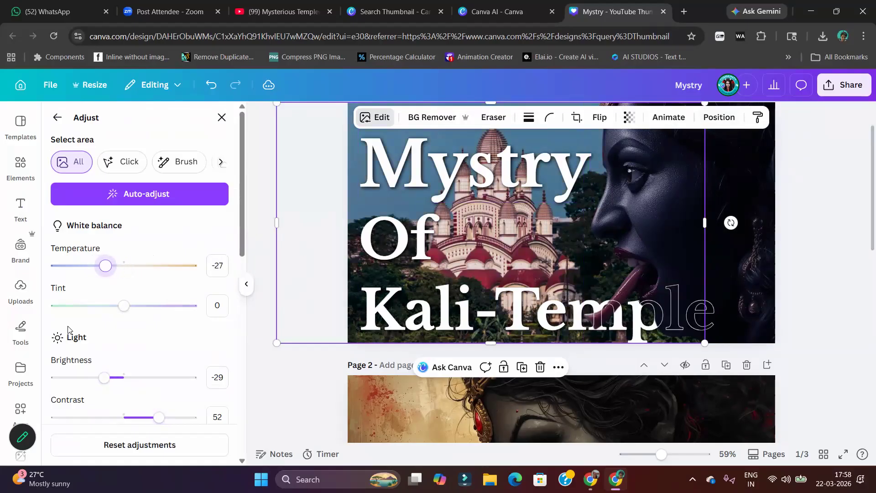
Set the temple photo's shadows to -27, blacks to -31, saturation to 20 and vibrance to 16
scroll(67, 328, down, 6)
drag(133, 217, 106, 219)
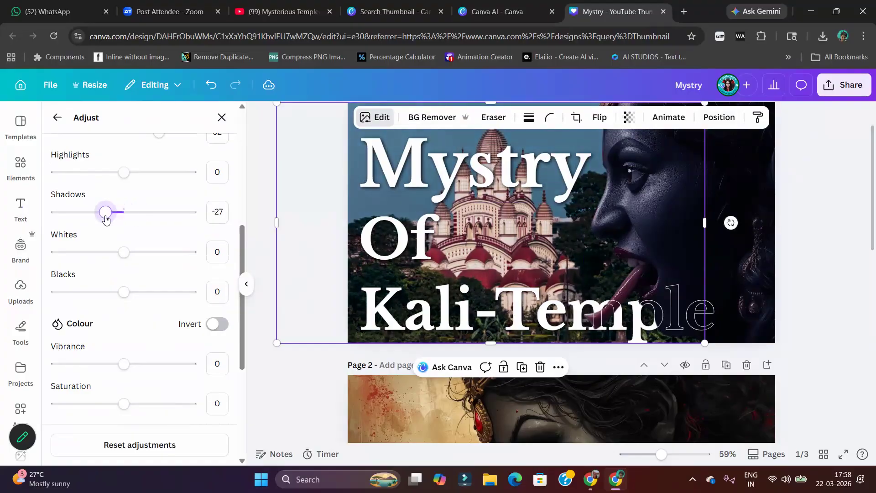
drag(123, 292, 103, 294)
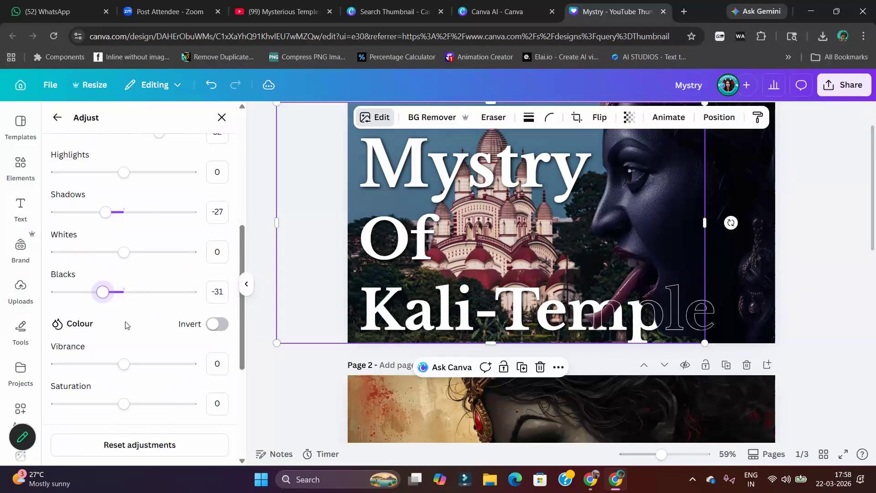
scroll(127, 321, down, 4)
drag(125, 233, 137, 232)
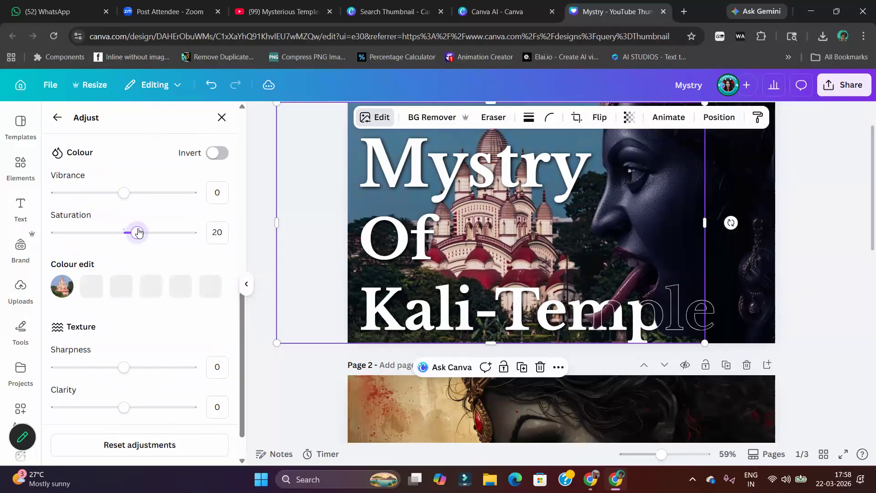
drag(123, 193, 135, 195)
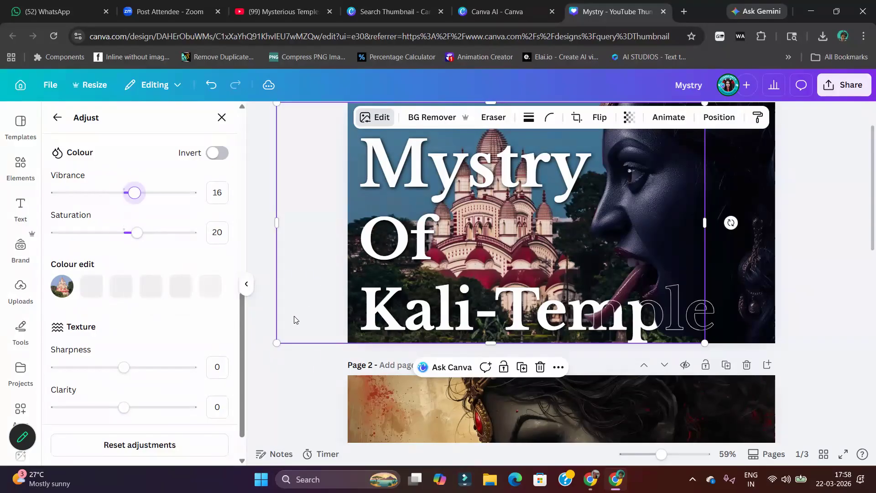
click(861, 230)
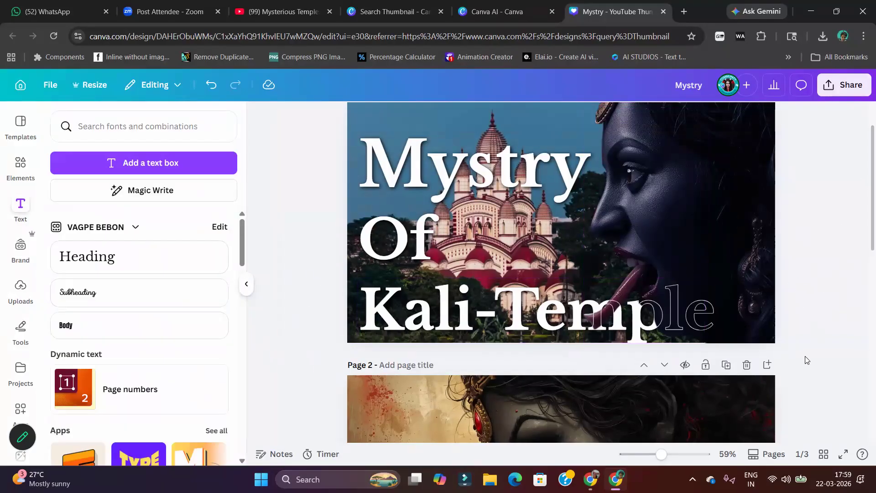
Move all title lines, including both "Kali-Temple" copies, slightly up together to the page's vertical centre
drag(664, 458, 656, 457)
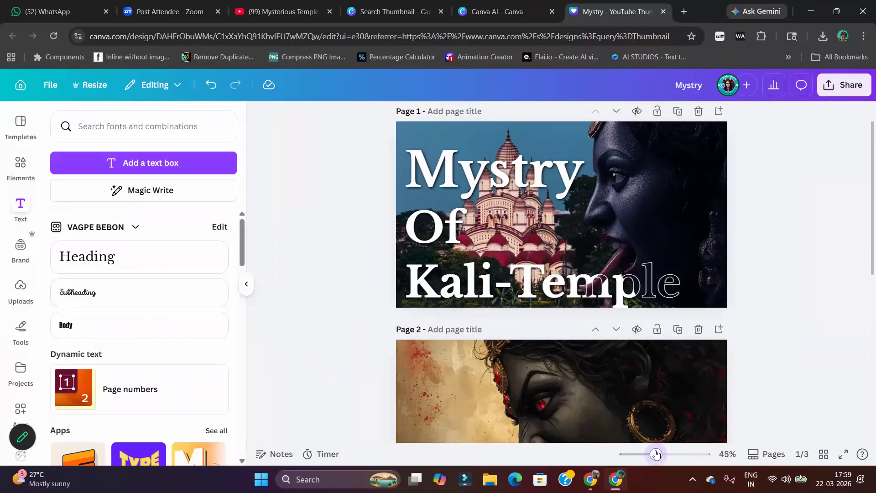
click(428, 148)
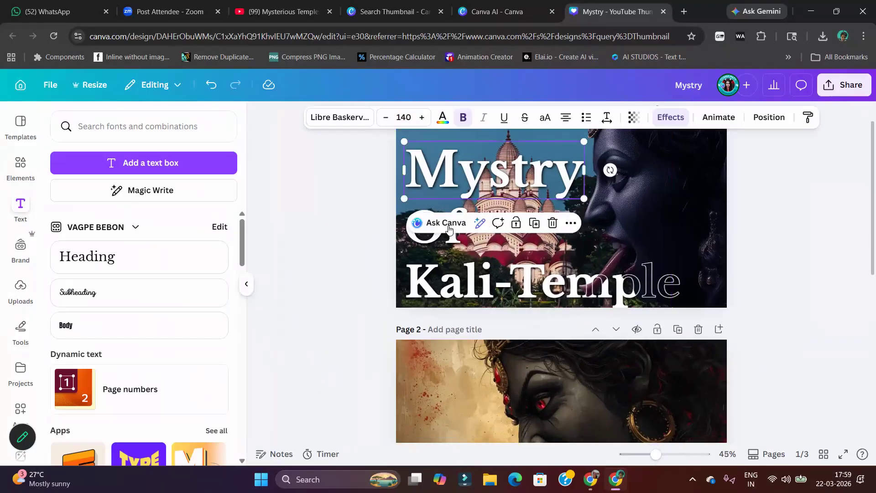
shift+click(424, 238)
shift+click(425, 277)
click(769, 117)
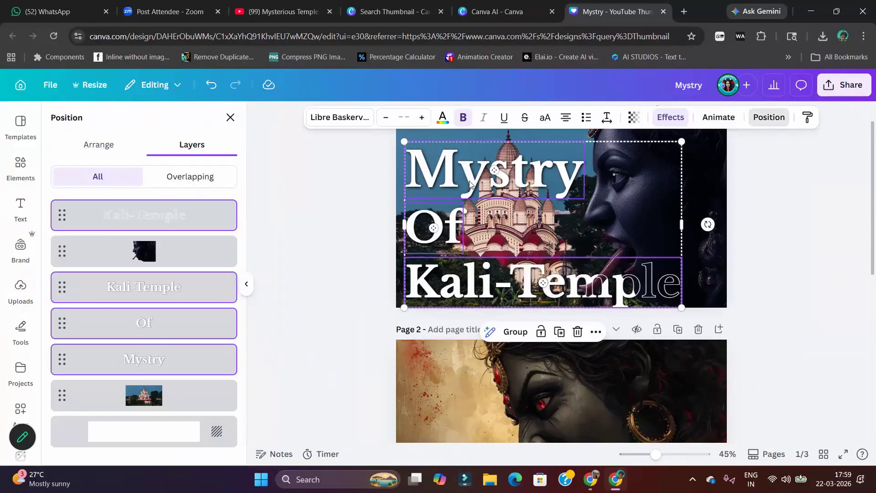
drag(470, 184, 472, 171)
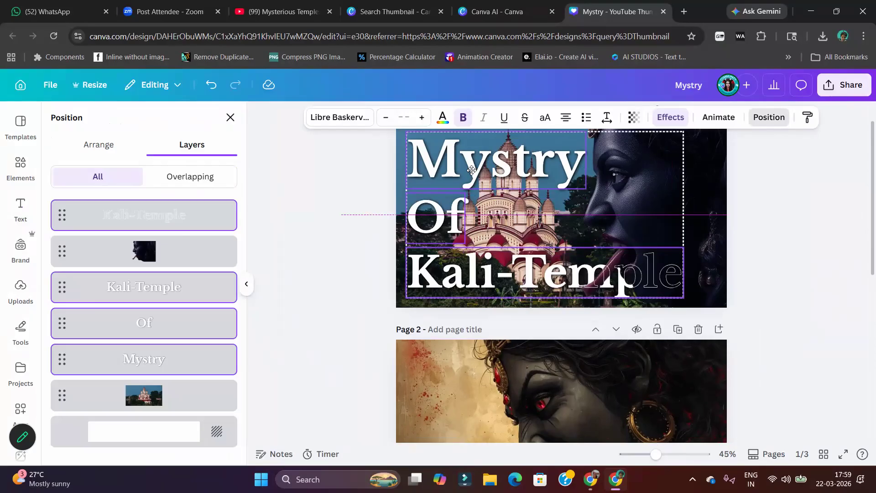
Brighten and cool the Goddess Kali face image on page 1 with brightness 28 and temperature -31
scroll(349, 208, up, 1)
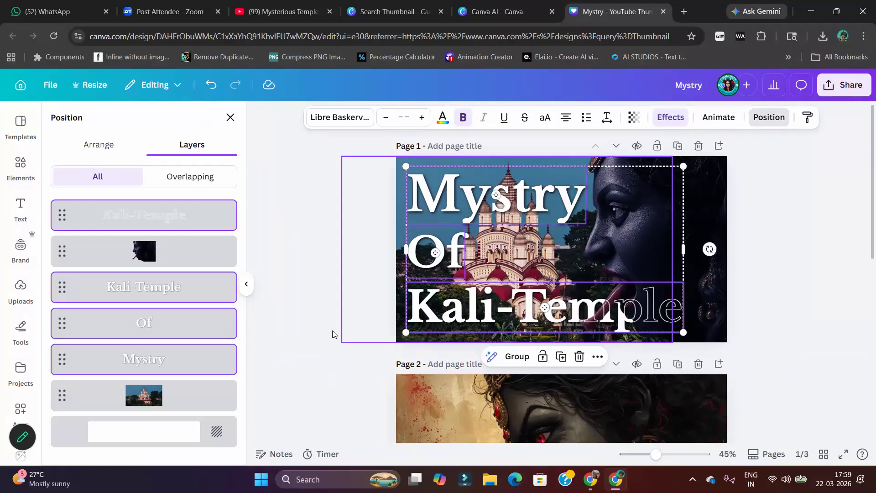
click(788, 245)
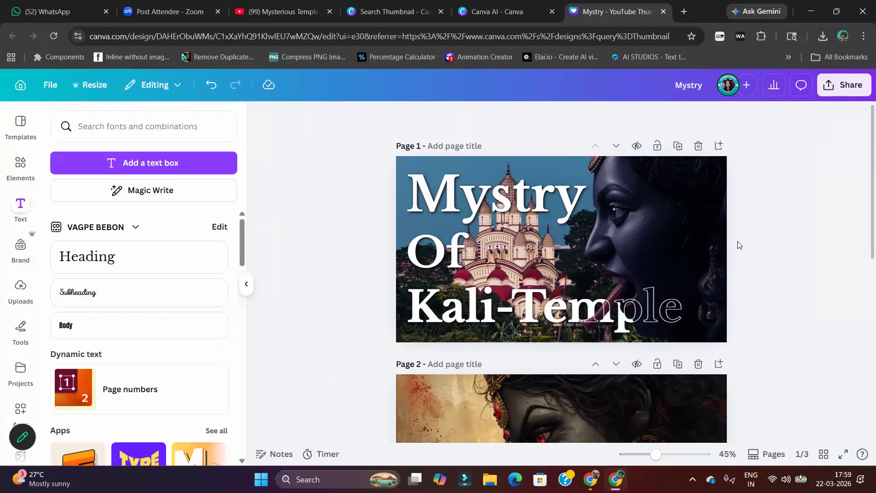
click(663, 205)
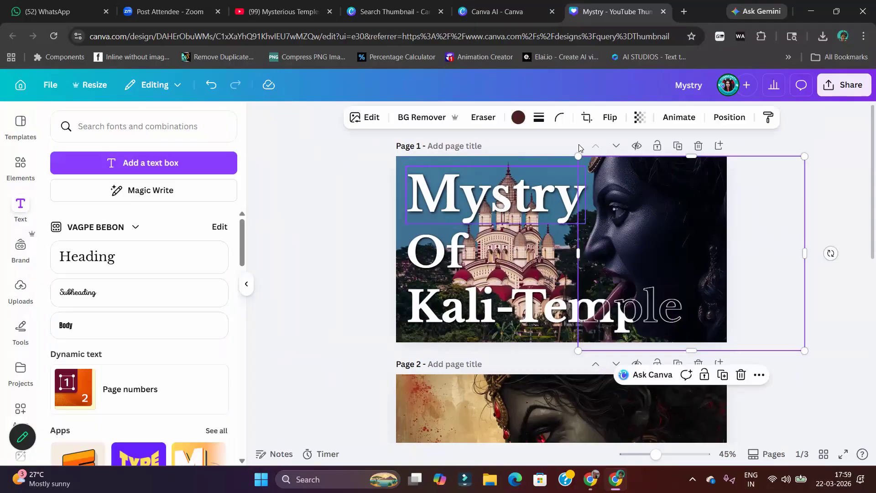
click(368, 117)
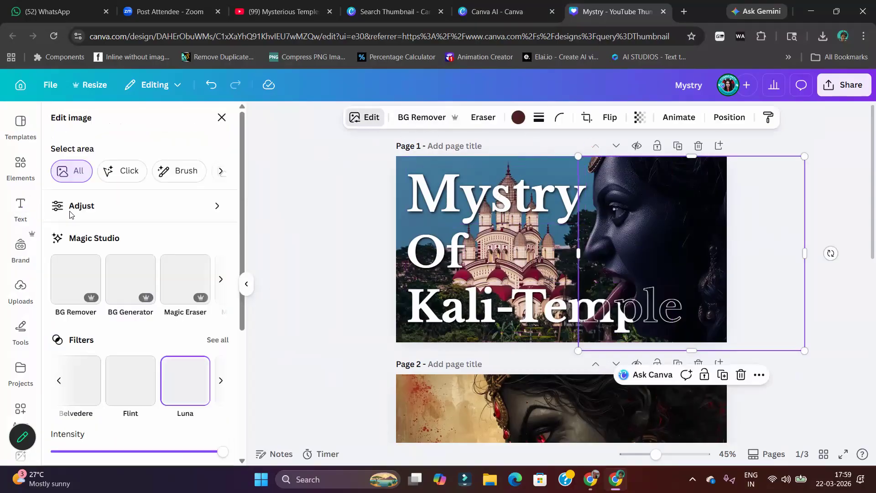
click(90, 205)
click(123, 378)
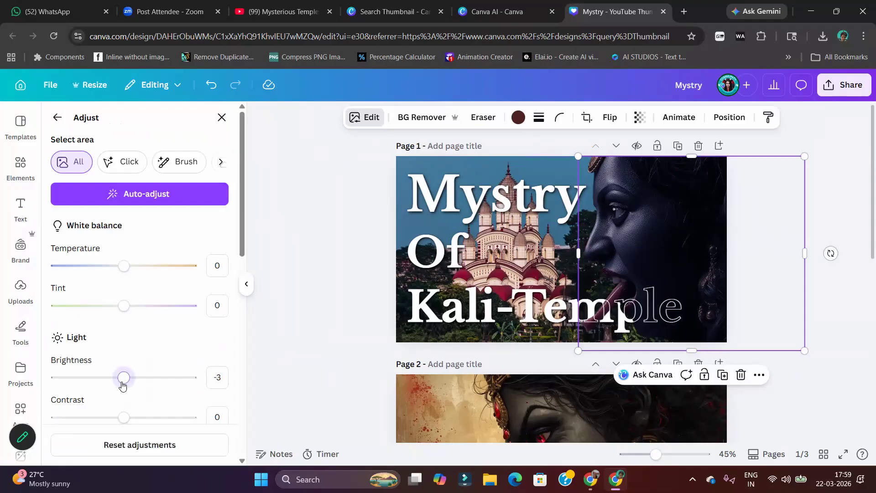
drag(133, 387, 144, 388)
drag(123, 266, 104, 269)
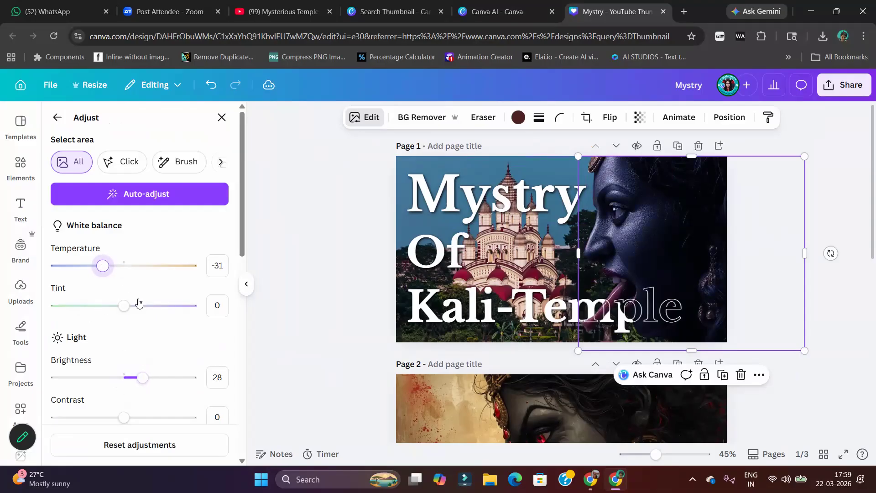
Slightly raise the Goddess Kali image's light adjustments, saturation and vibrance
scroll(127, 413, down, 1)
drag(127, 362, 144, 360)
scroll(125, 294, down, 3)
drag(135, 271, 140, 271)
scroll(167, 293, down, 3)
scroll(117, 347, down, 2)
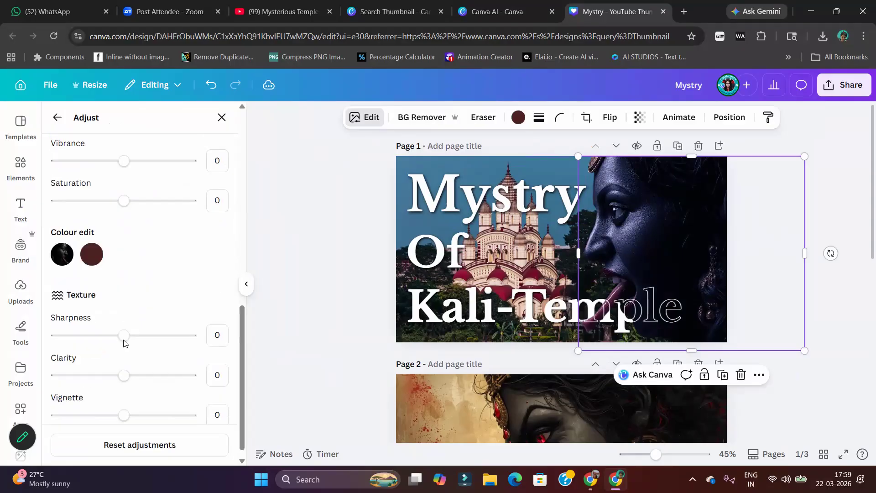
drag(124, 190, 137, 196)
drag(125, 149, 133, 149)
click(348, 199)
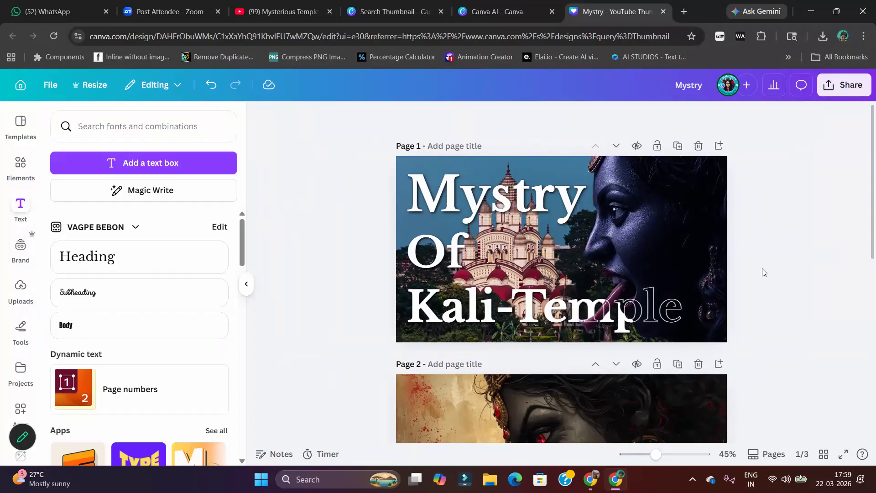
Browse the available text apps and open Text Studio Maker
scroll(650, 326, down, 3)
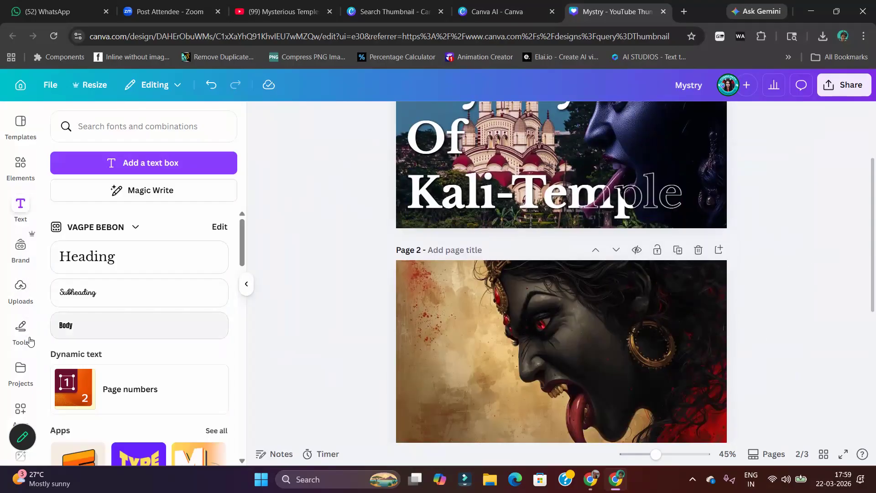
scroll(209, 372, down, 3)
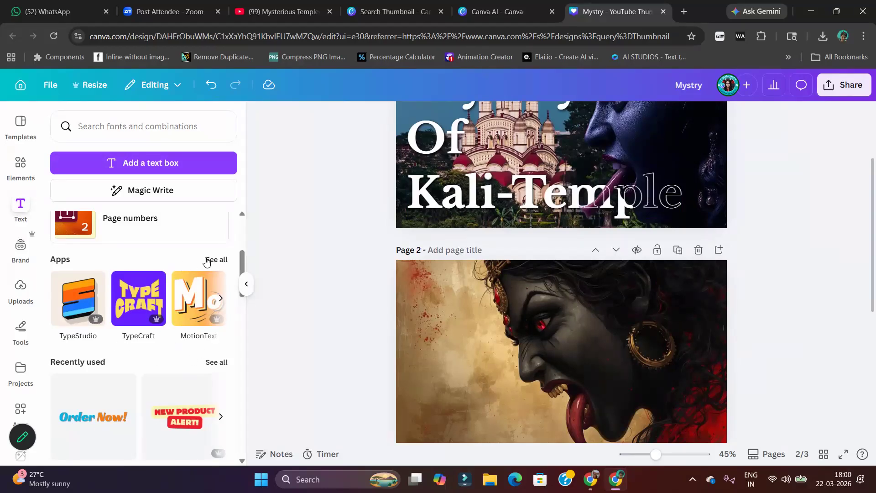
click(210, 261)
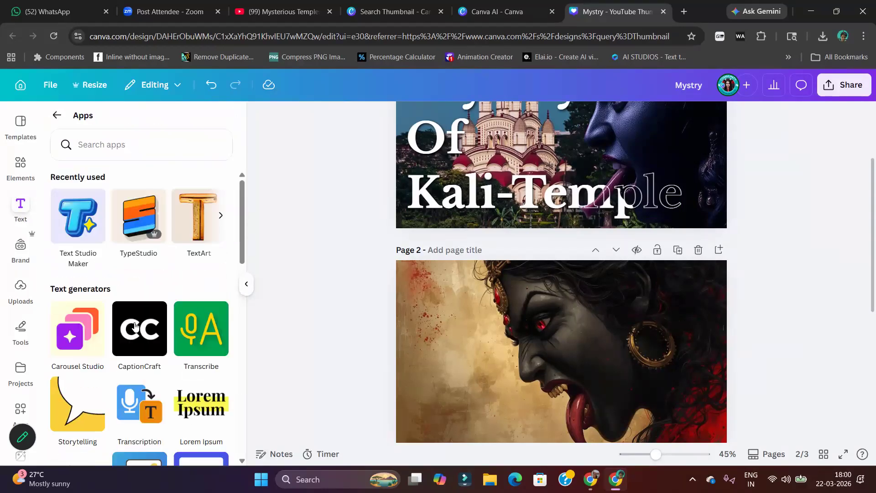
scroll(153, 410, down, 4)
scroll(156, 392, down, 10)
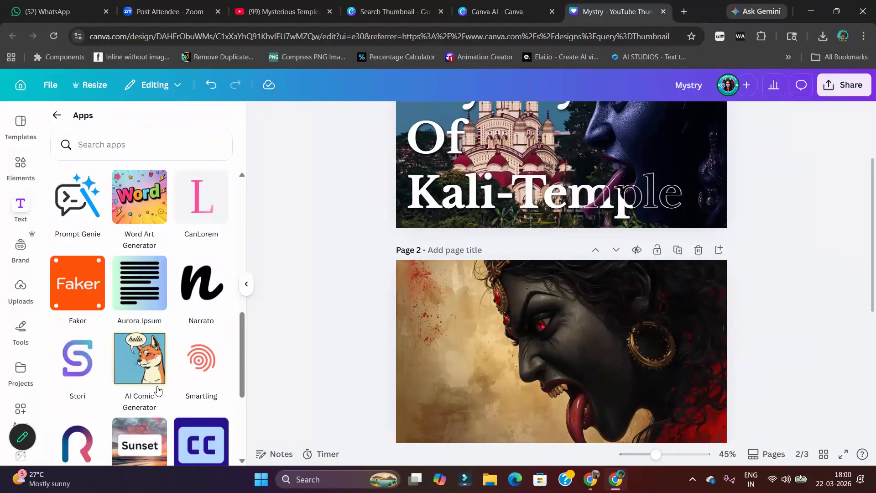
scroll(122, 318, up, 15)
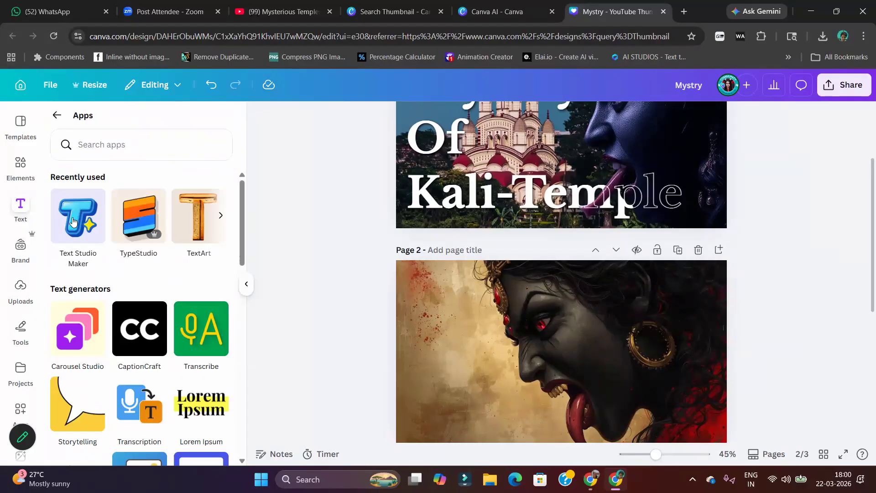
click(72, 222)
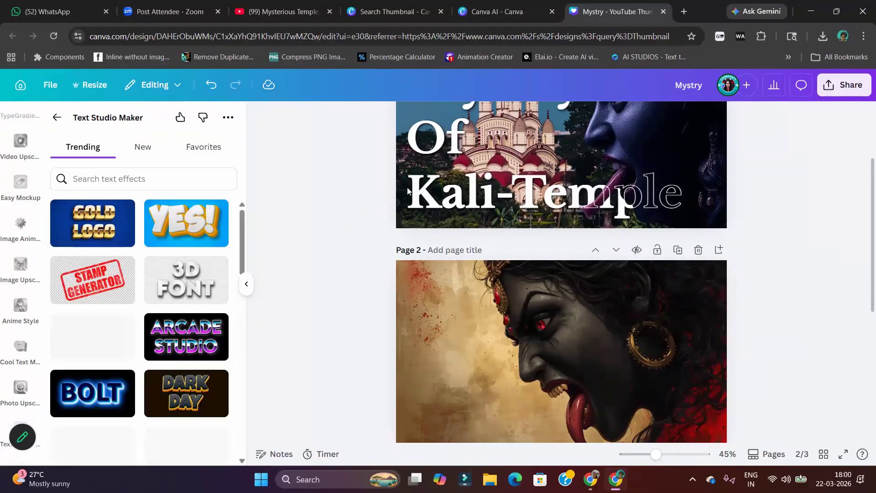
Browse the trending text effects and choose the black-and-gold "Luxury" style
scroll(451, 197, up, 3)
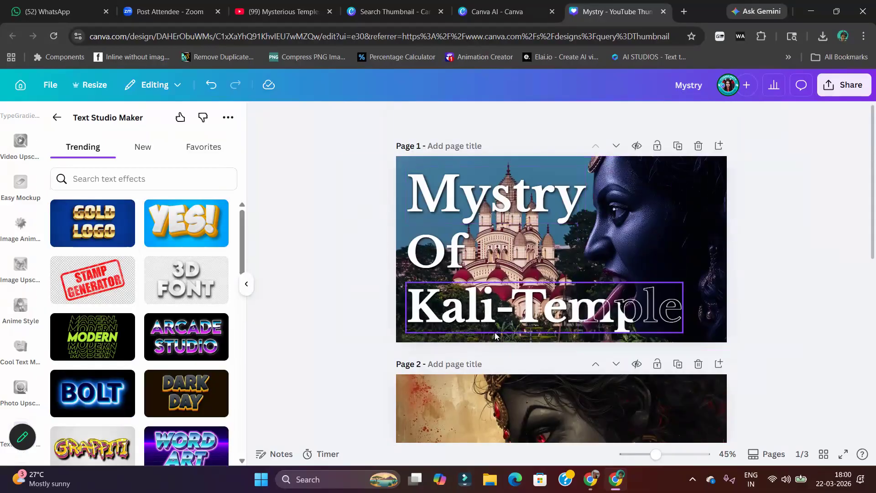
scroll(137, 320, down, 3)
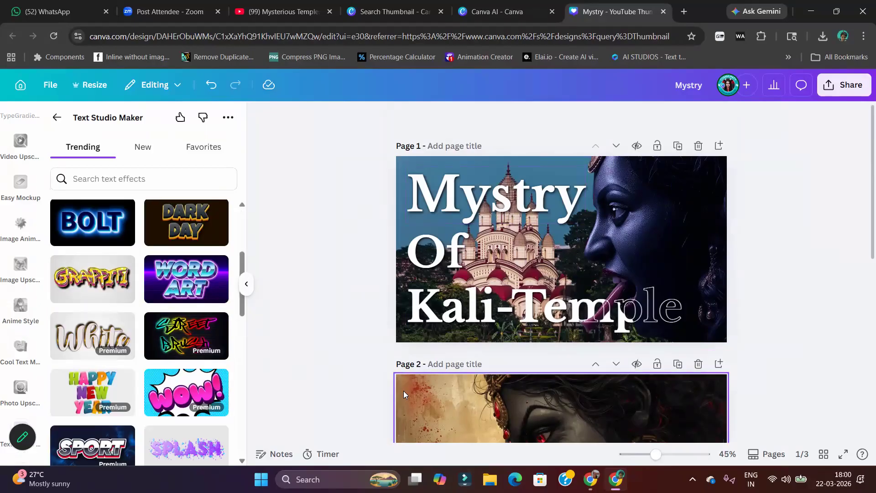
scroll(481, 427, down, 2)
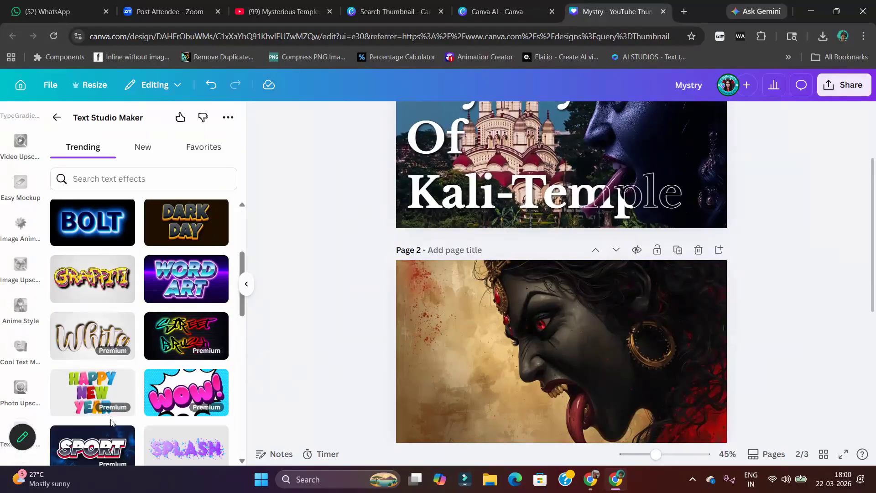
scroll(183, 365, down, 5)
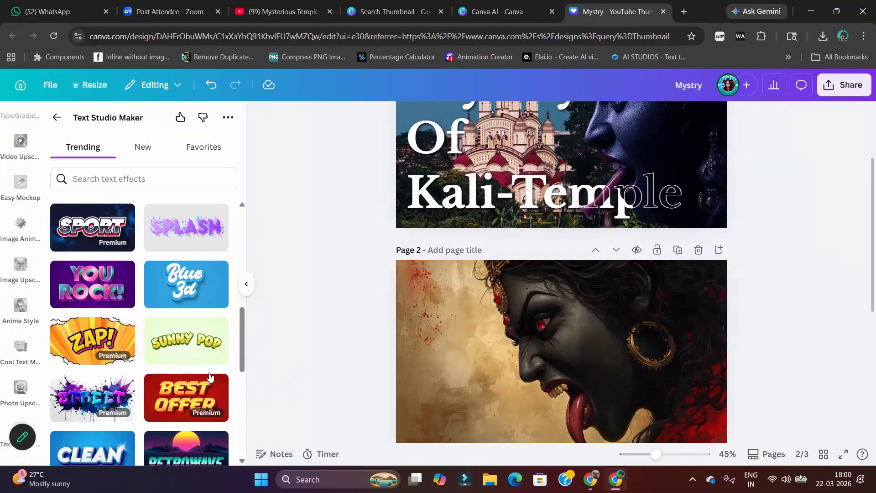
scroll(156, 428, down, 3)
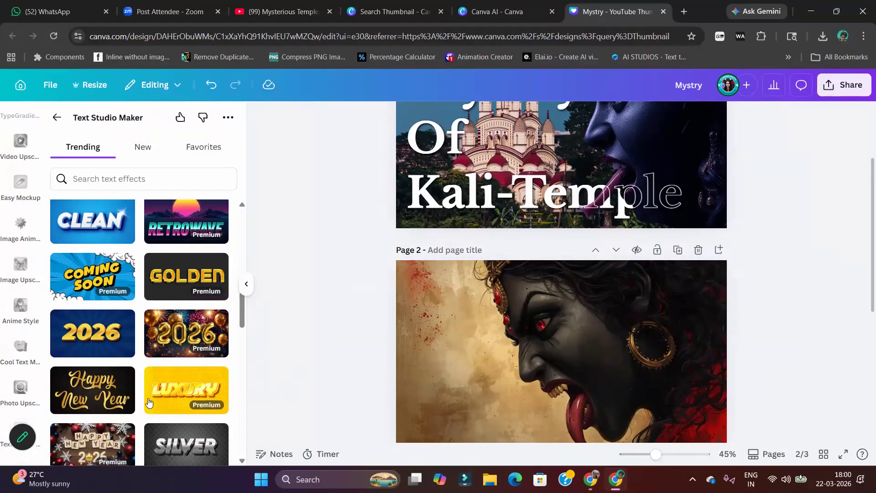
scroll(206, 288, down, 3)
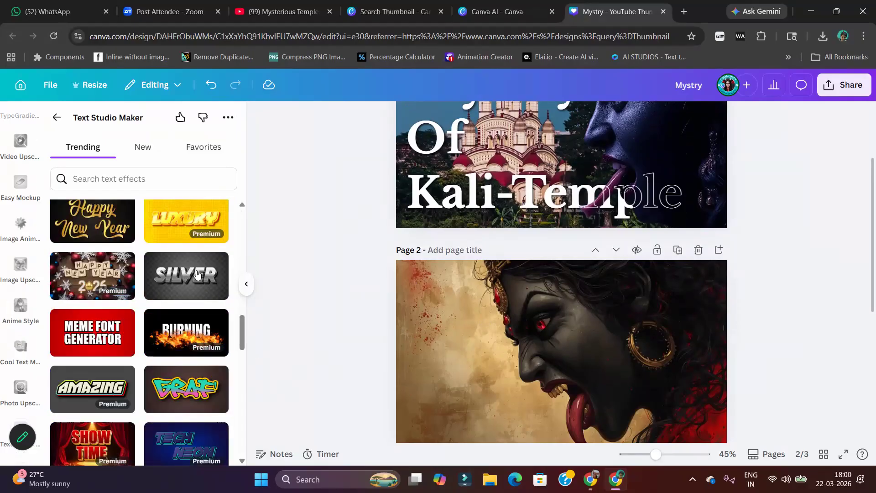
scroll(189, 414, down, 5)
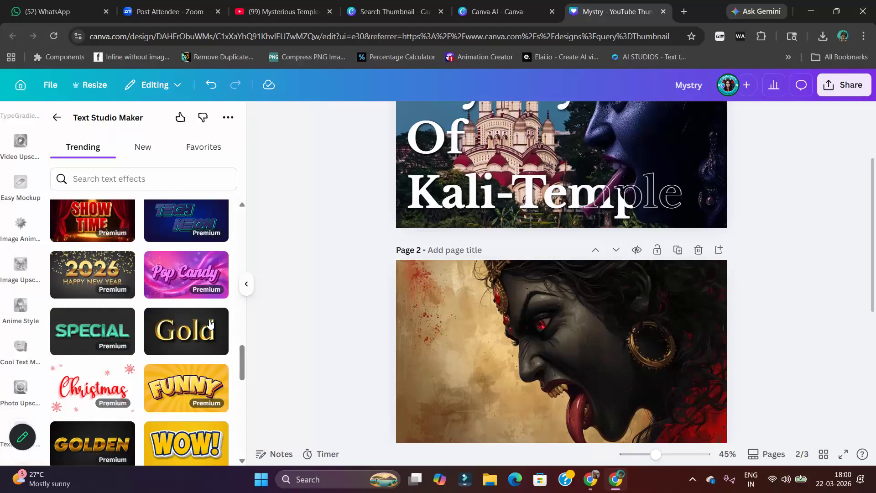
scroll(135, 359, down, 4)
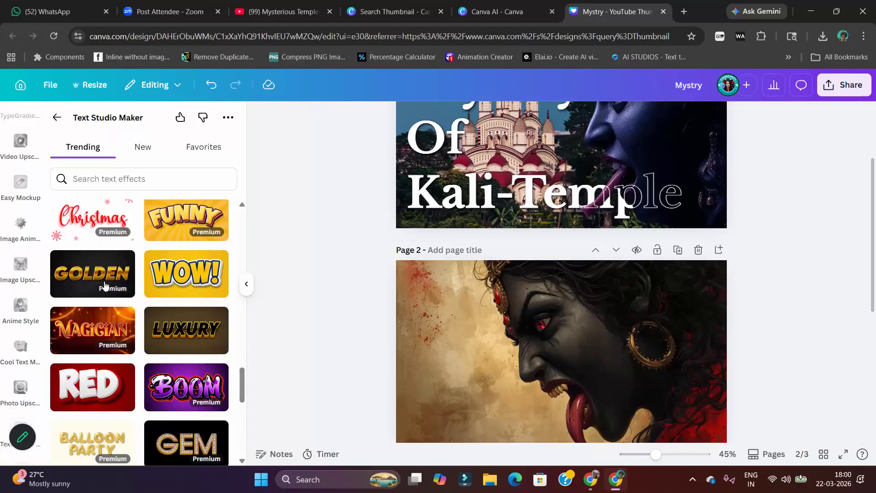
click(208, 337)
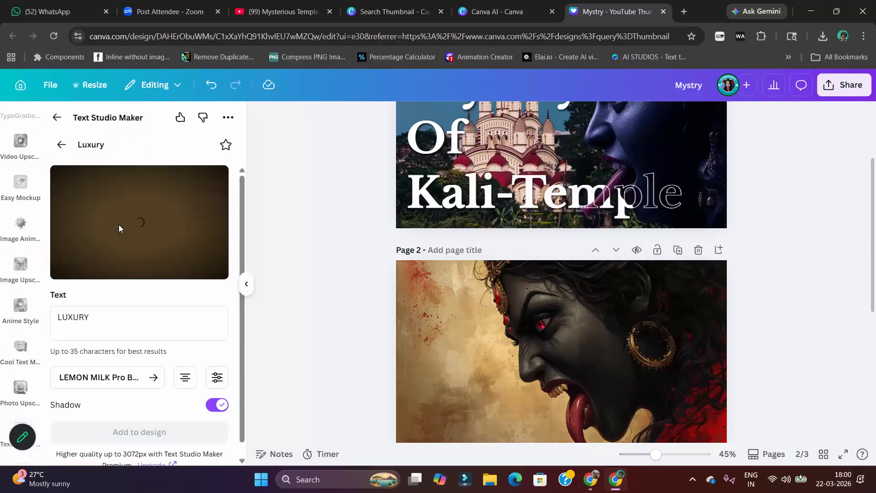
Set the Luxury effect's font to Milo Regular from the font library
click(122, 378)
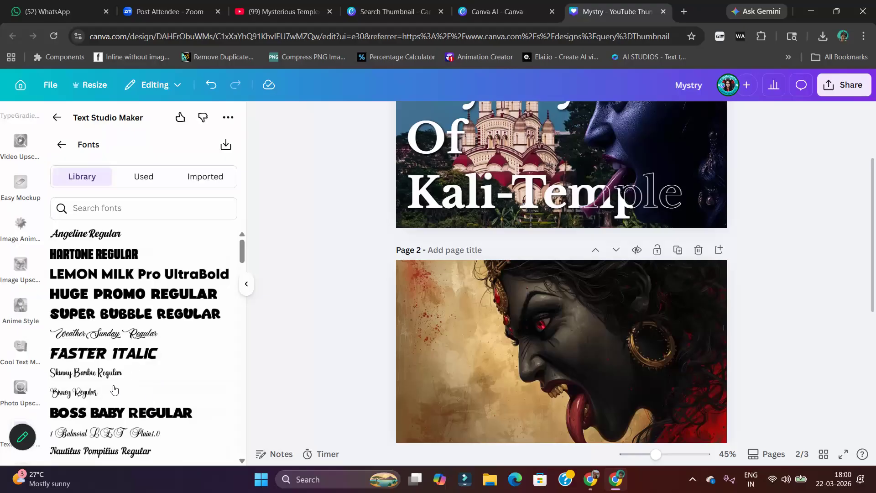
scroll(117, 364, down, 5)
scroll(152, 349, down, 3)
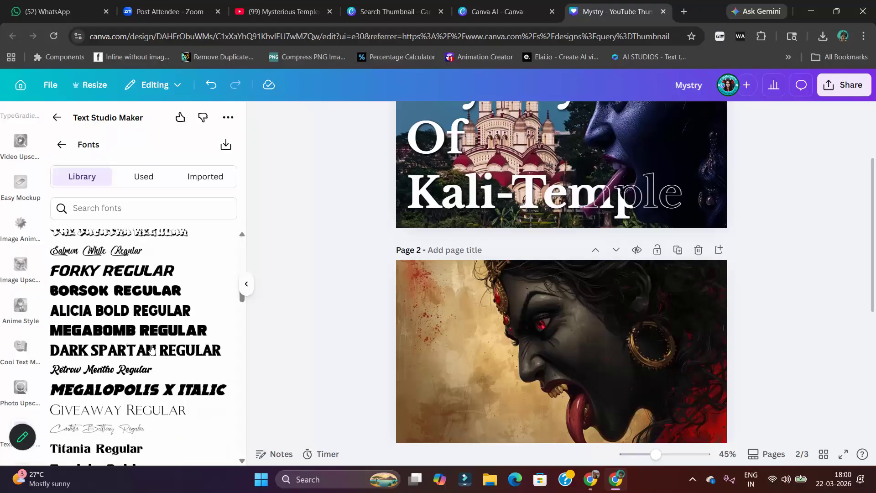
scroll(161, 370, down, 2)
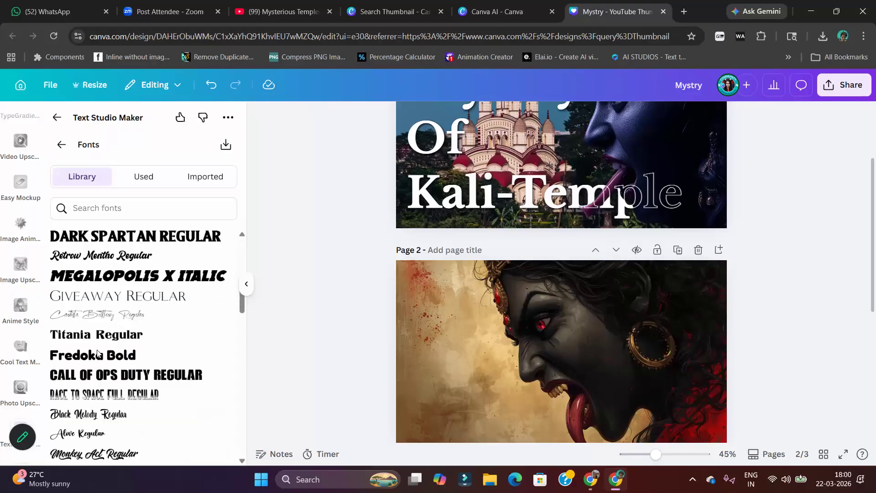
scroll(97, 353, down, 2)
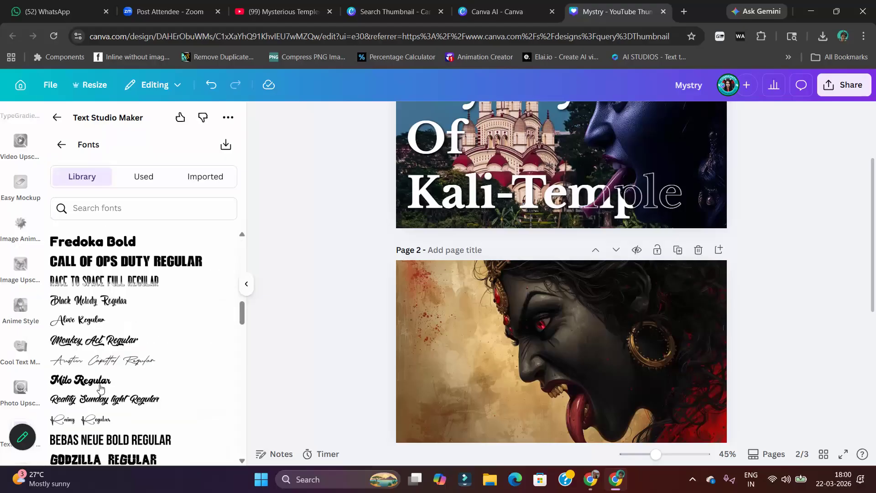
click(81, 380)
Replace the Luxury effect's sample text with "Mystry"
drag(102, 316, 28, 316)
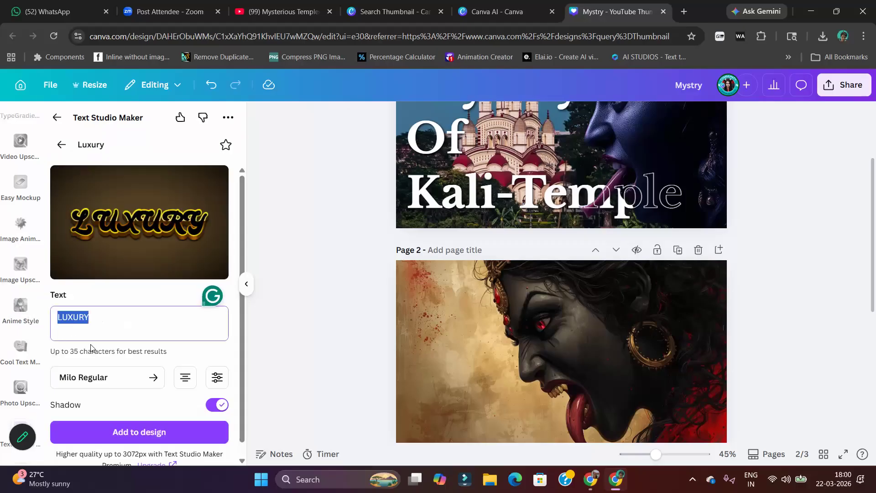
text(M)
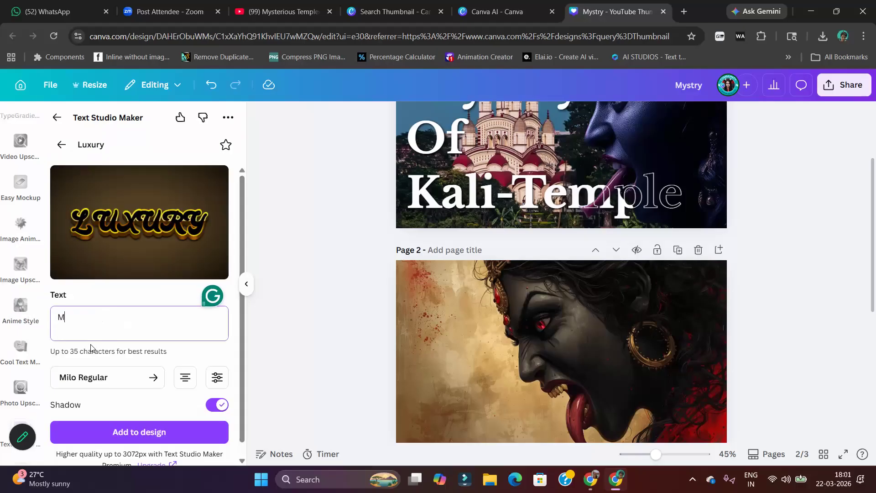
text(ystry)
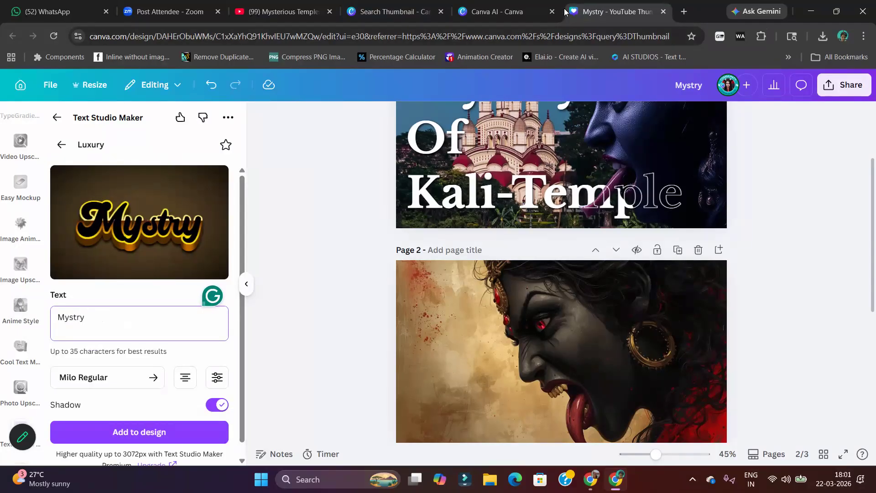
Search Google in a new tab for "mysteriously" and select the "mysterious" part of the dictionary headword
click(684, 11)
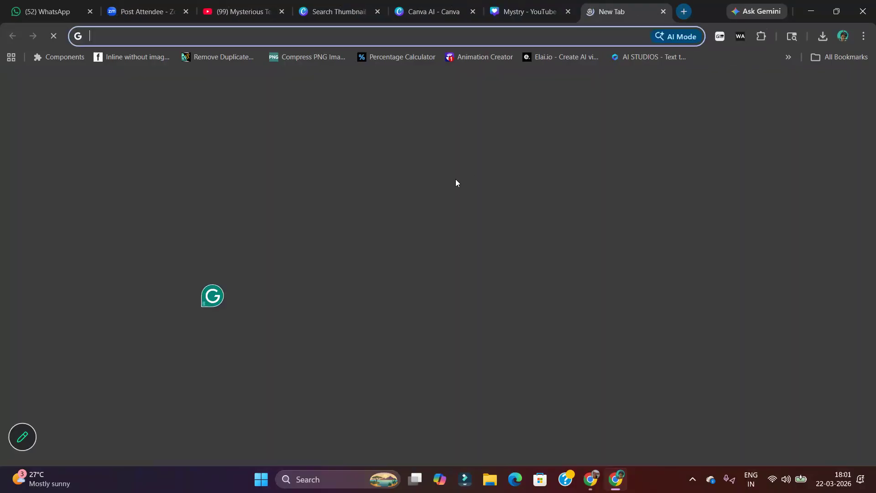
click(397, 229)
text(Myst)
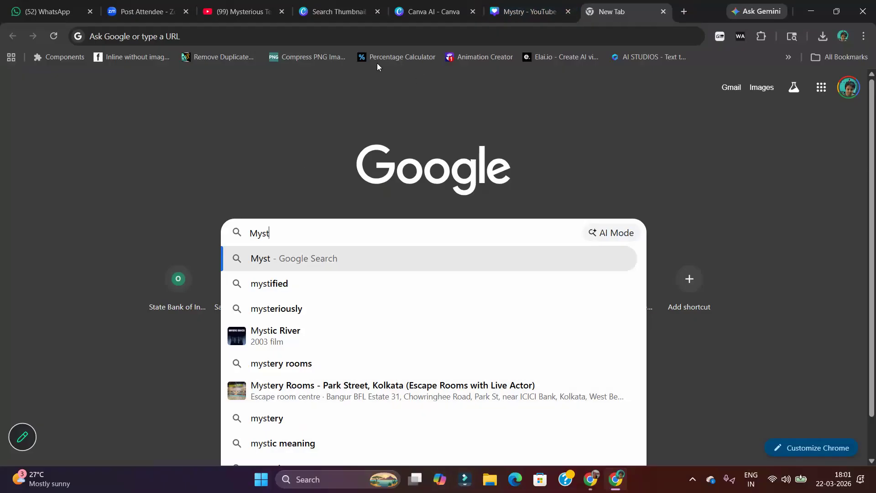
click(304, 309)
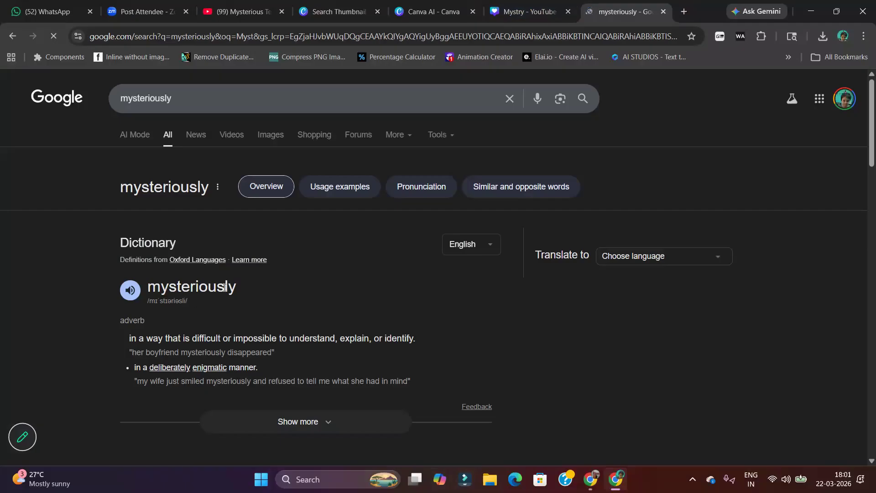
drag(224, 288, 135, 292)
key(ctrl+c)
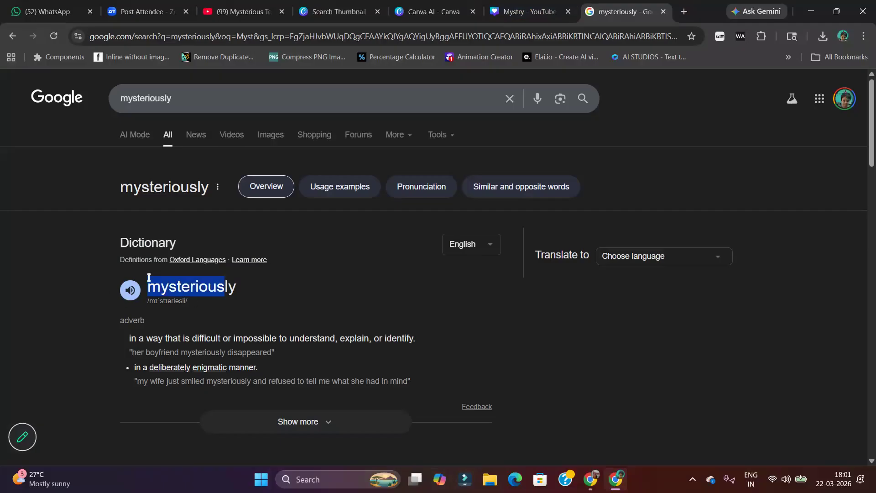
Return to the Canva design and replace the Luxury effect's text with the copied word, capitalised as "Mysterious"
click(528, 13)
key(ctrl+a)
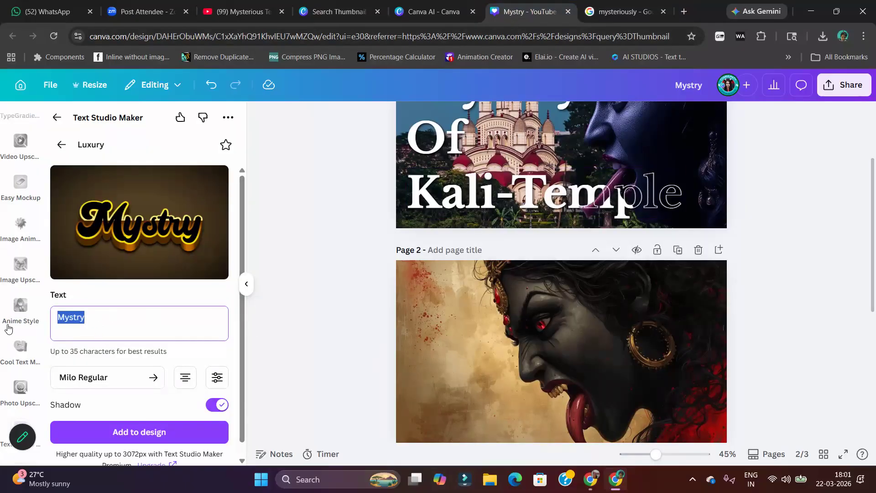
key(ctrl+v)
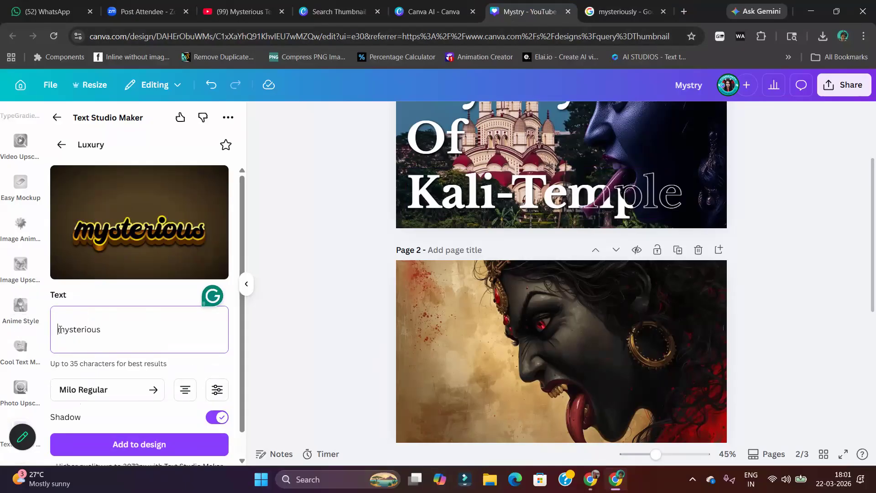
key(BackSpace)
key(Delete)
text(M)
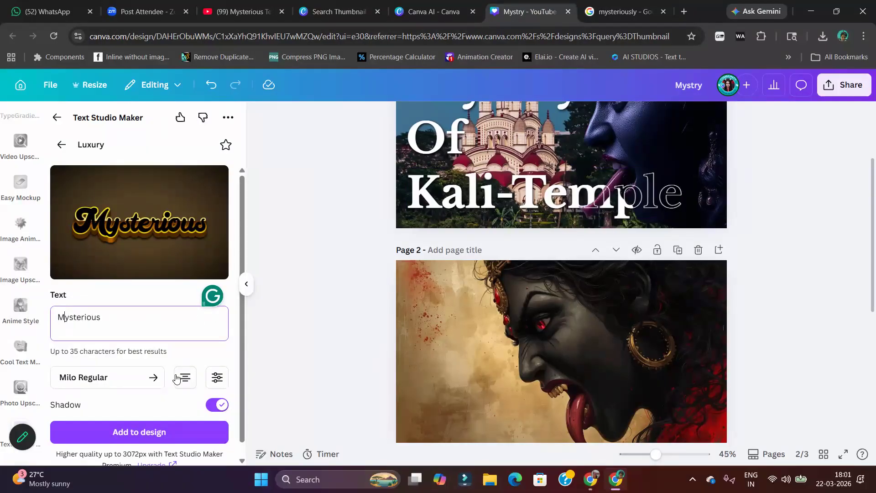
Set the Luxury text's letter spacing to 0.05 and add the "Mysterious" title to page 2
click(216, 377)
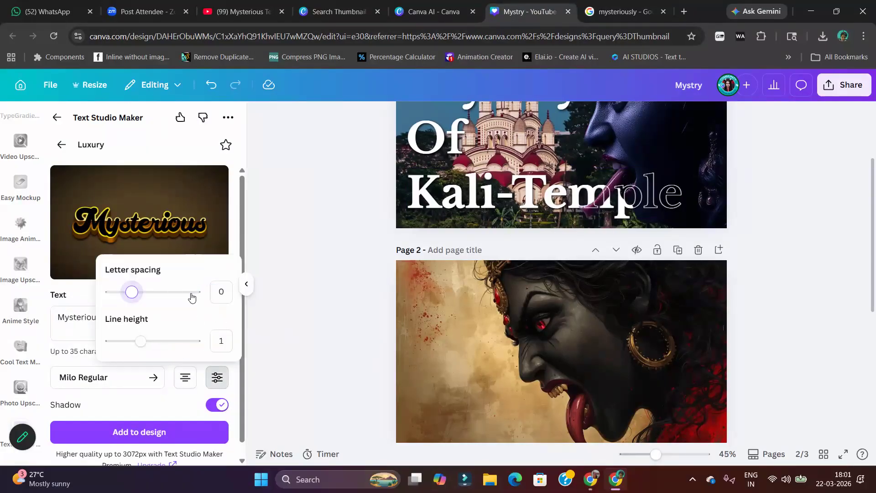
drag(129, 294, 134, 295)
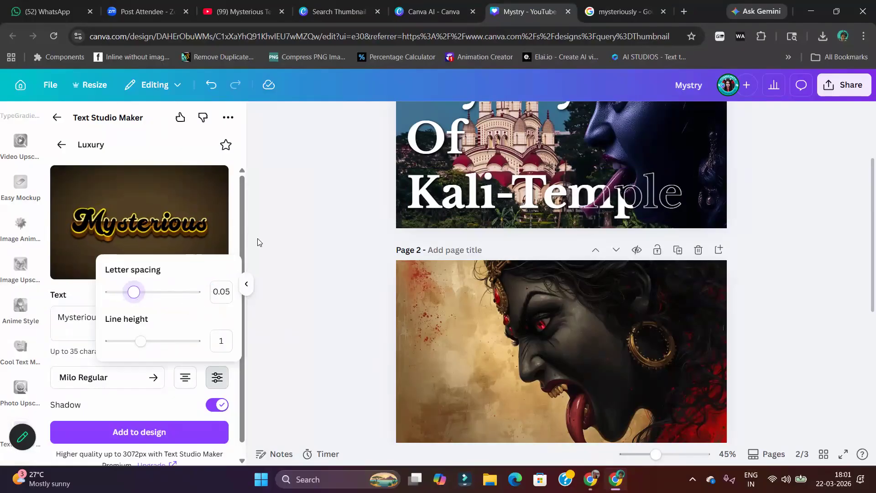
click(188, 431)
Place the "Mysterious" title in page 2's upper-left corner and enlarge it to span over half the page width
drag(595, 362, 507, 294)
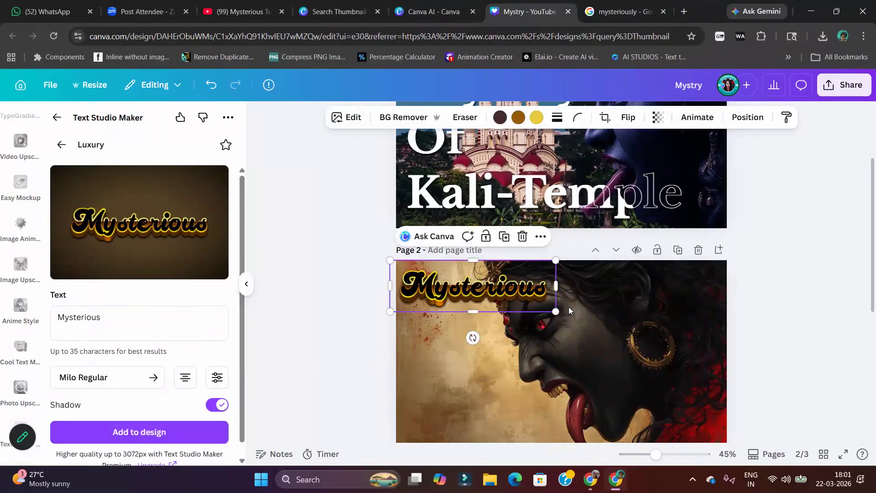
drag(556, 311, 586, 321)
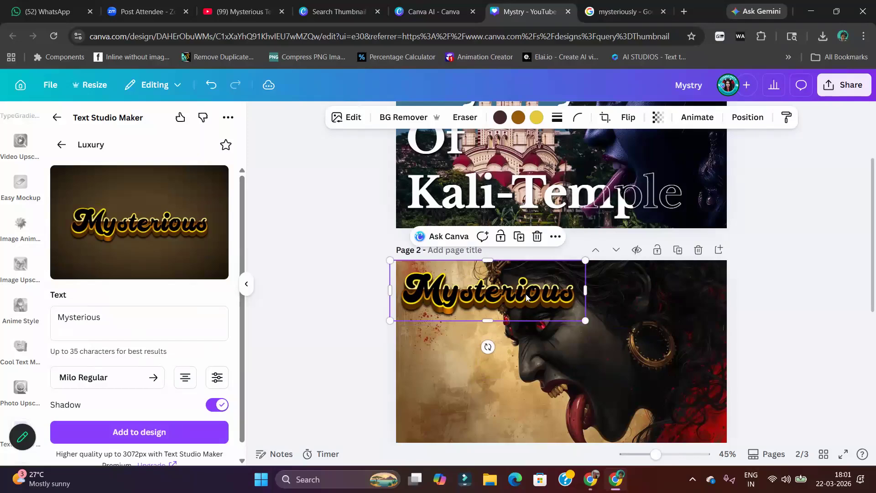
mouse_move(525, 295)
mouse_down()
mouse_move(534, 295)
mouse_move(530, 411)
mouse_move(524, 317)
mouse_move(532, 284)
mouse_move(529, 295)
mouse_up()
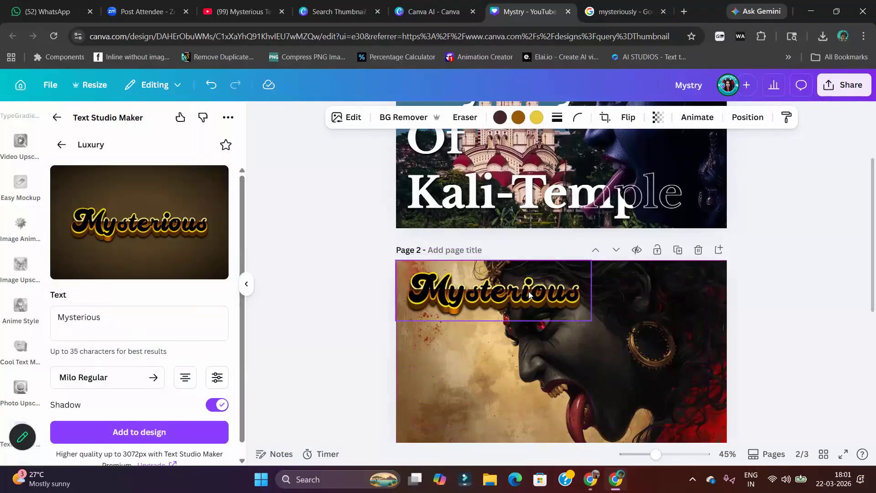
Crop the empty margins around the "Mysterious" title and fit it back into page 2's upper-left corner
click(494, 270)
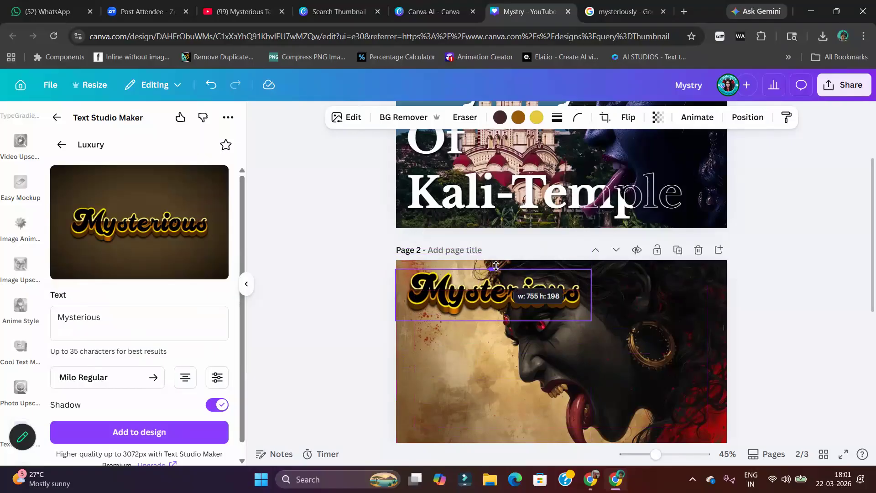
drag(494, 317, 493, 316)
drag(593, 295, 587, 295)
drag(397, 297, 406, 297)
drag(492, 297, 485, 286)
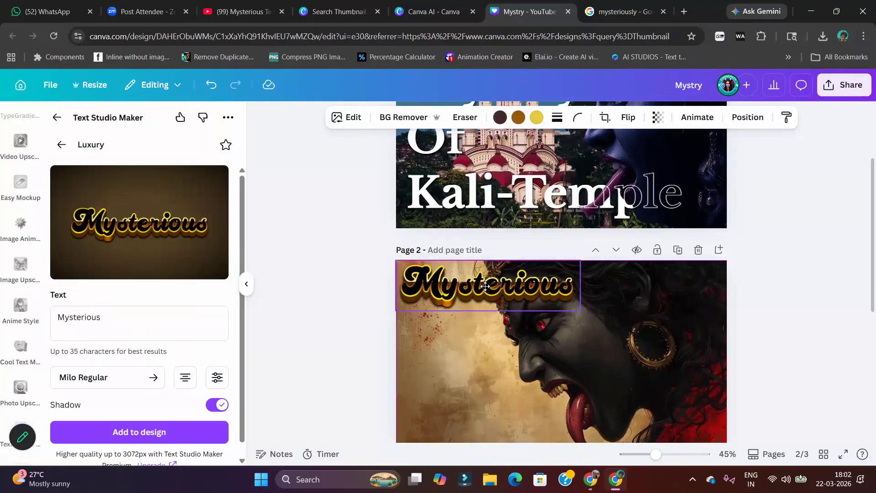
Add a Luxury-style "Kali" text to page 2 and place it directly below "Mysterious"
click(115, 315)
text(Kali)
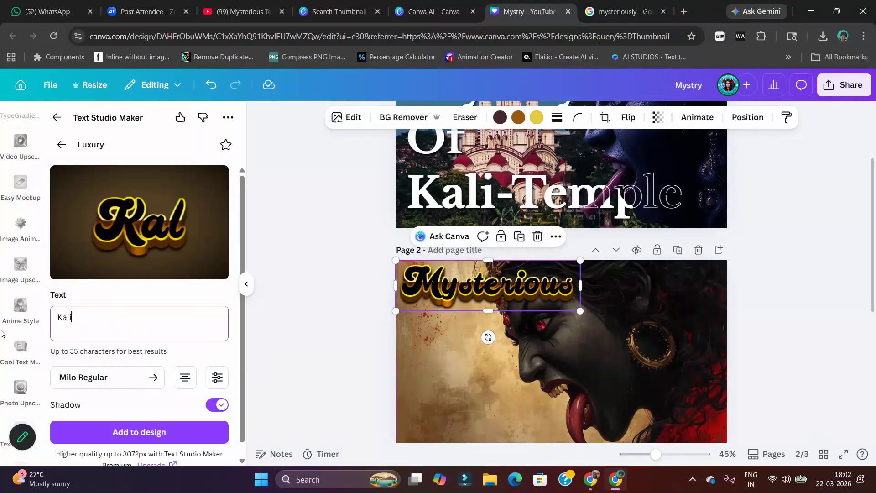
click(178, 436)
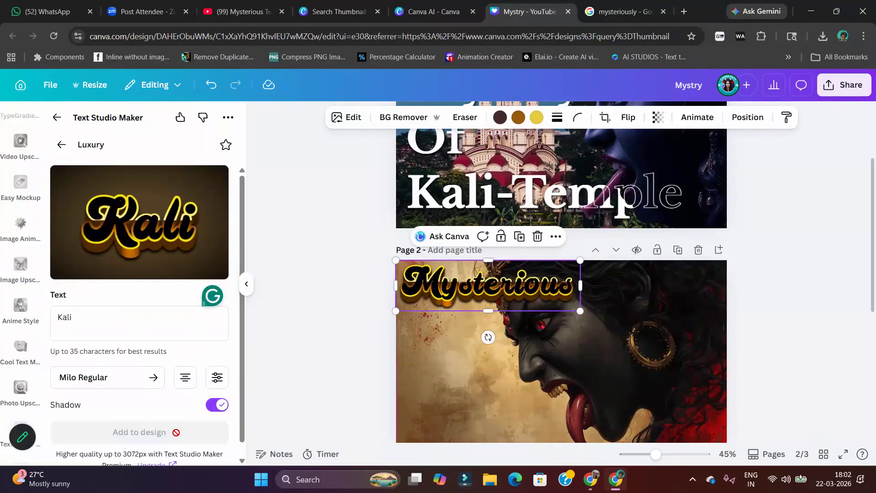
drag(552, 354, 465, 340)
Add a Luxury-style "Temple" text to page 2 and place it below "Kali" near the lower-left corner
click(118, 325)
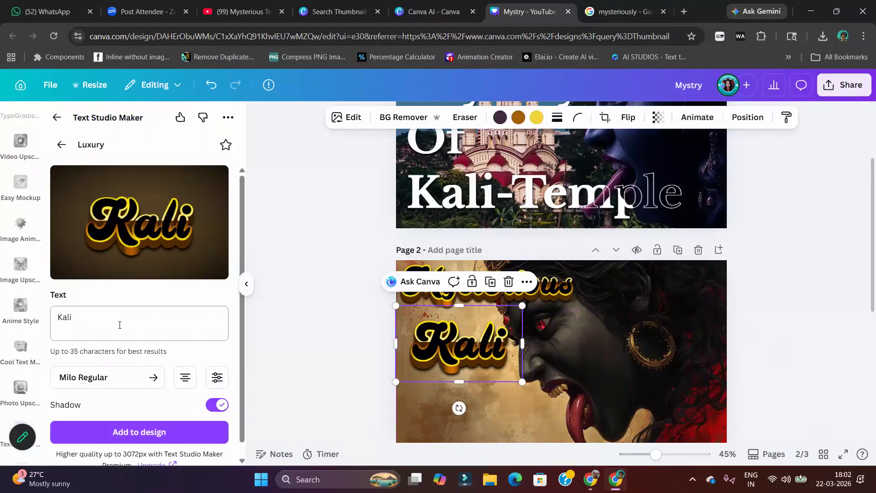
key(ctrl+a)
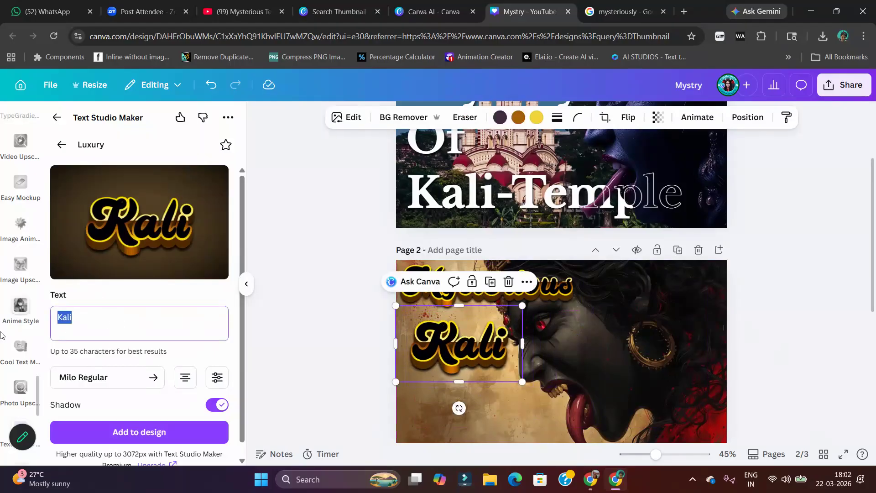
text(Temple)
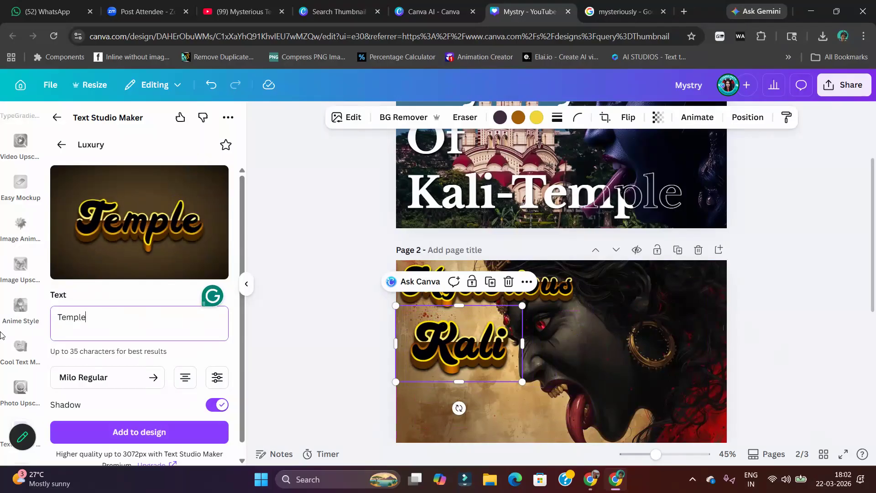
click(119, 432)
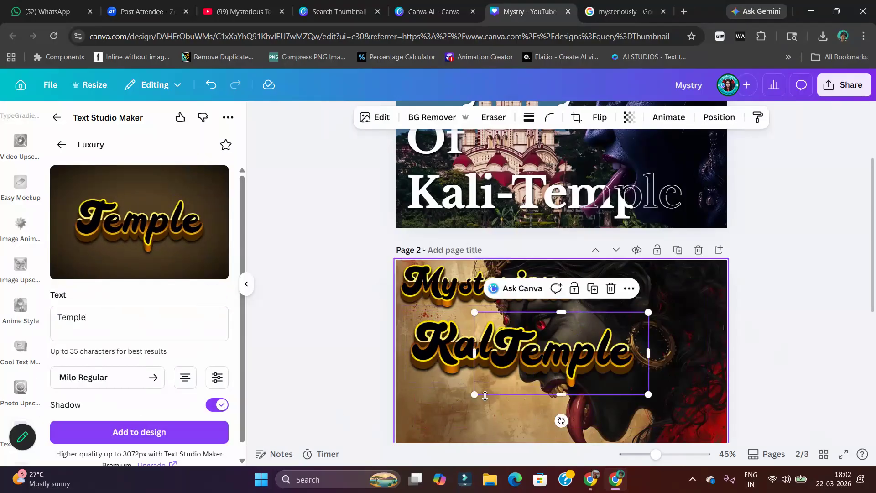
drag(571, 361, 493, 412)
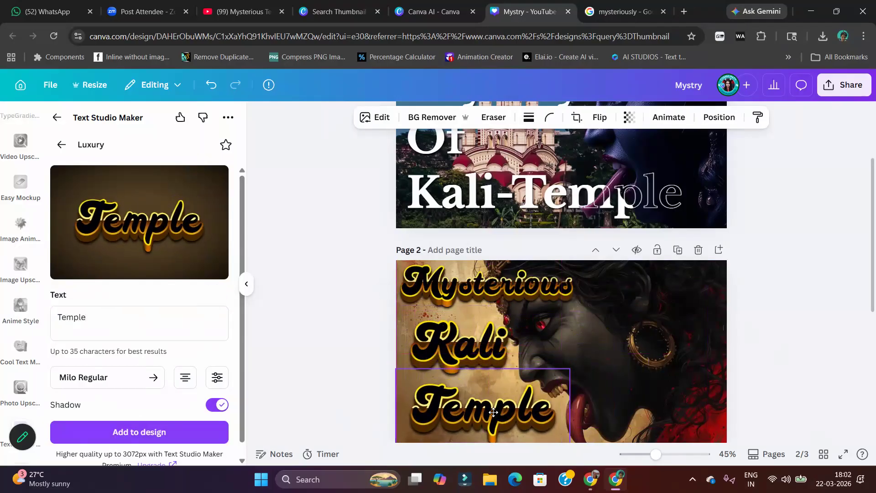
Shrink the "Kali" text slightly and reposition it between "Mysterious" and "Temple"
click(532, 295)
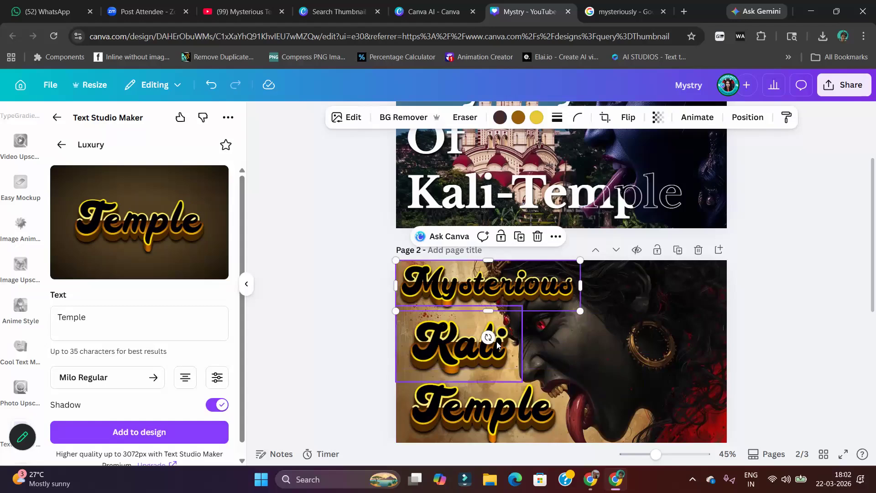
click(497, 341)
click(551, 290)
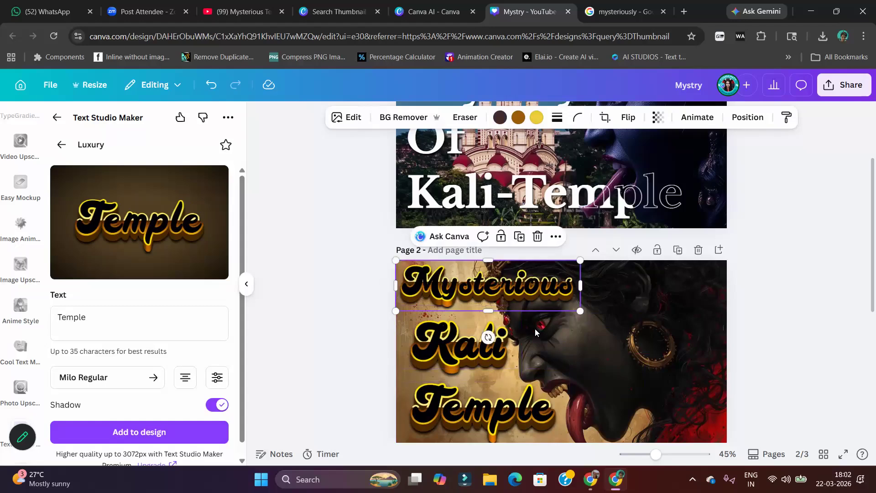
click(500, 350)
drag(522, 306, 514, 311)
drag(481, 340, 486, 338)
Shrink the "Temple" text, compare its size against "Mysterious", and place it back at page 2's lower left below "Kali"
click(516, 438)
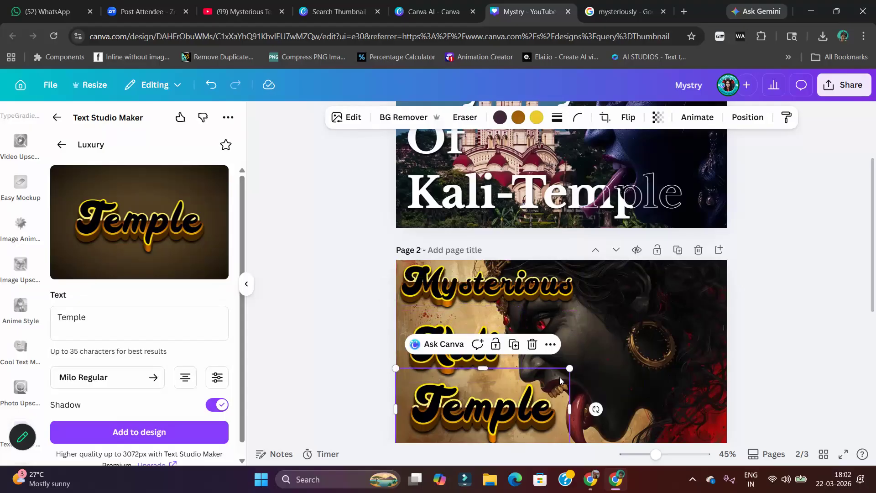
drag(571, 366, 592, 358)
drag(517, 393, 499, 402)
drag(570, 367, 545, 380)
drag(507, 419, 508, 291)
drag(551, 324, 521, 411)
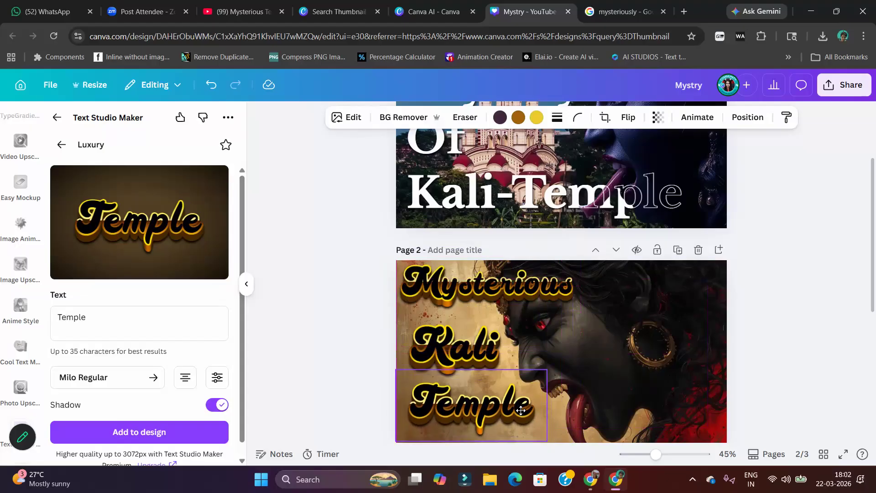
Scale the "Kali" text down to match the lettering of "Mysterious" and return it between the other two words
click(502, 345)
drag(502, 333, 492, 264)
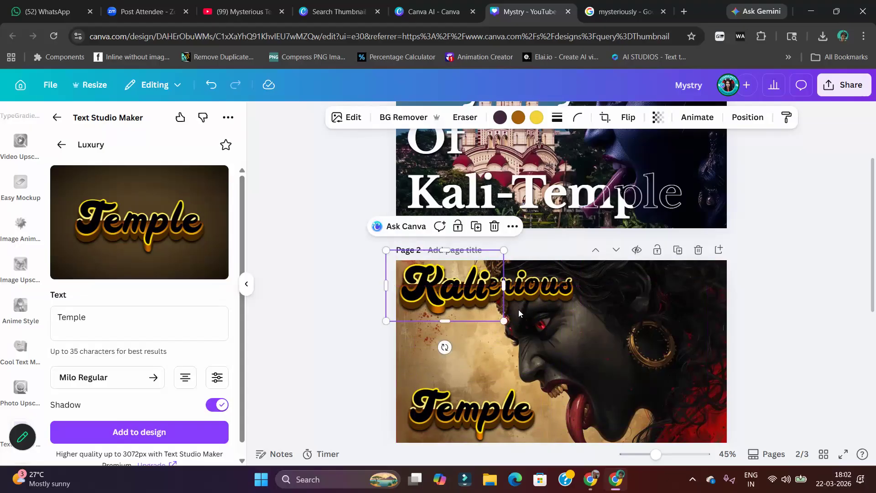
drag(504, 321, 492, 307)
drag(482, 301, 496, 368)
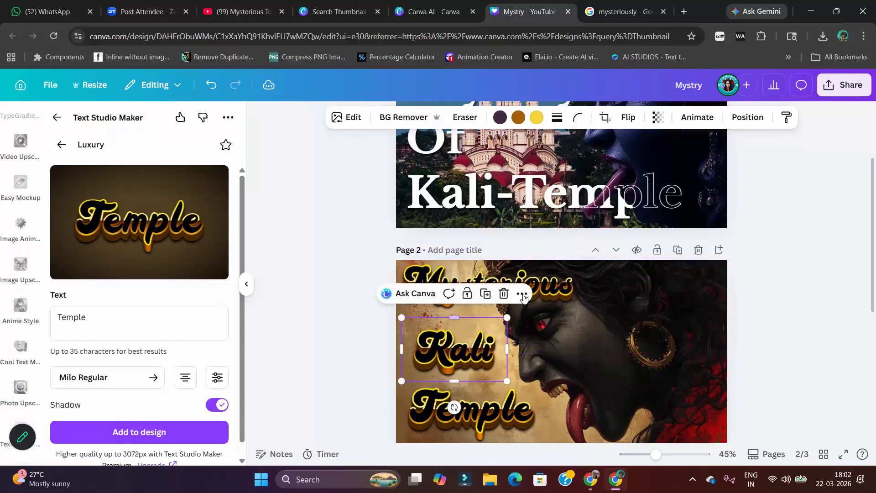
Select all three title words, space them evenly, align them to their left edges and nudge them slightly right together
click(540, 288)
shift+click(459, 369)
shift+click(464, 393)
click(627, 117)
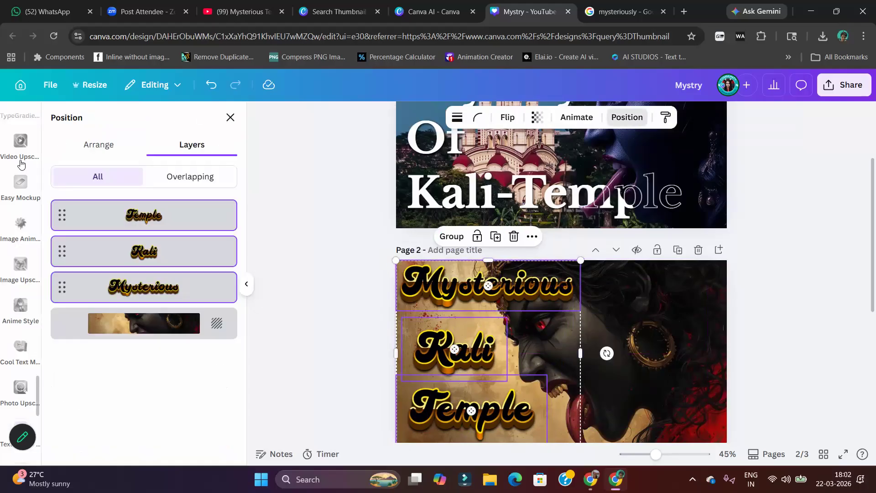
click(92, 153)
click(78, 394)
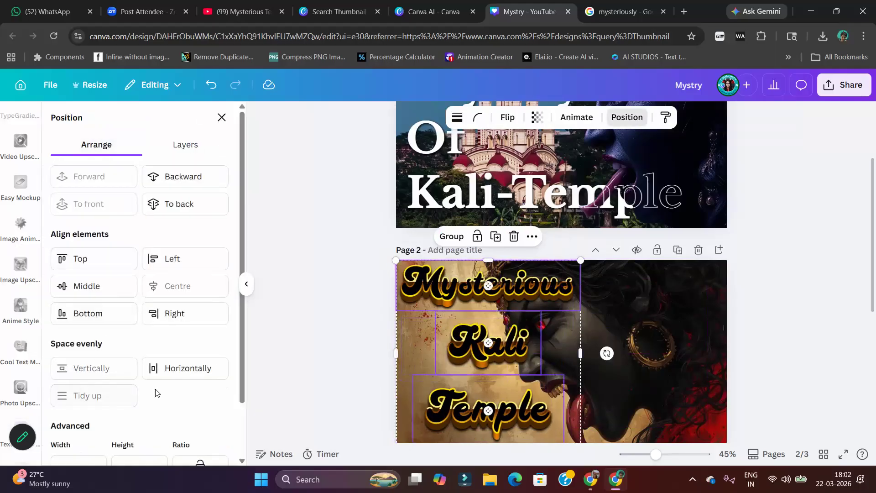
click(168, 258)
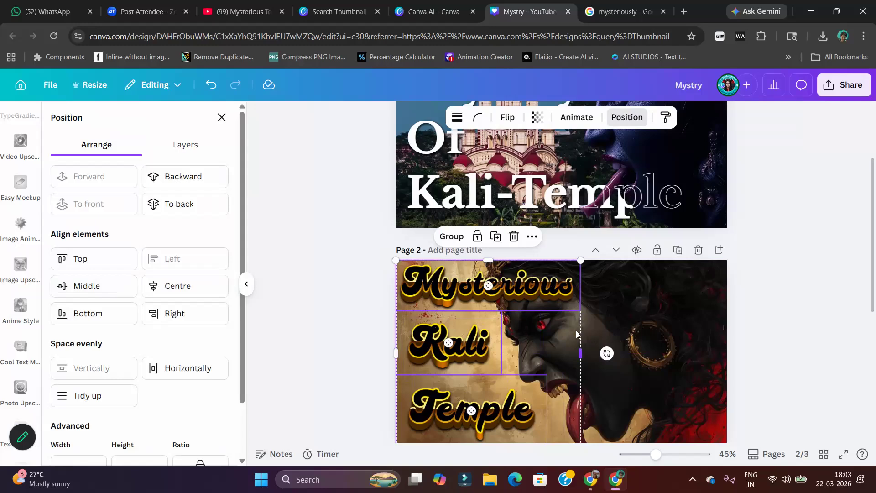
drag(527, 333, 531, 336)
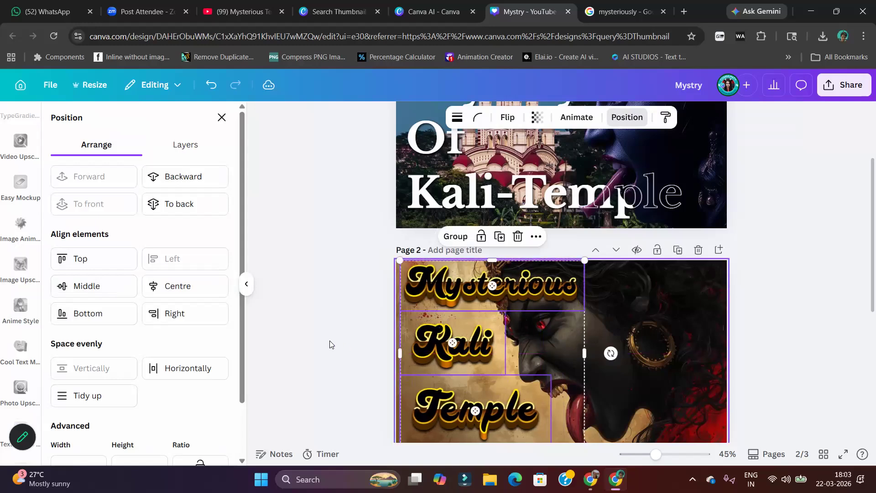
click(330, 340)
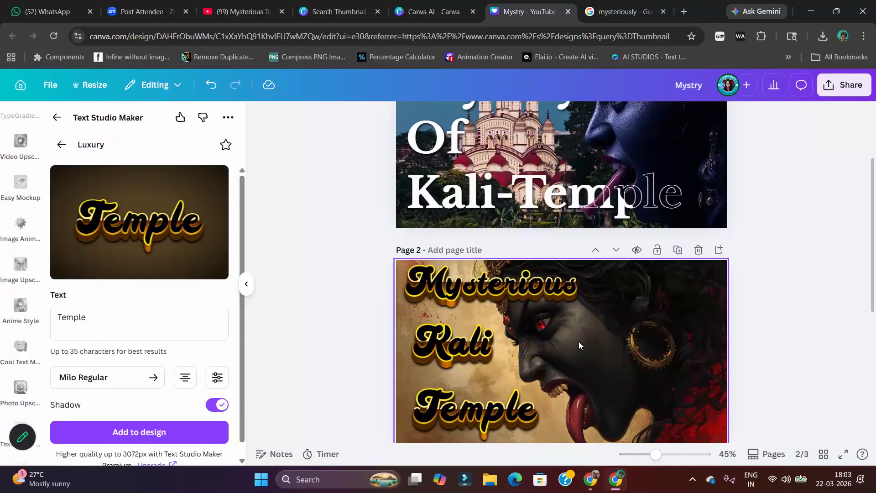
Open the full filter list for page 2's background image, try Capri, and apply the Bali filter
scroll(700, 324, down, 3)
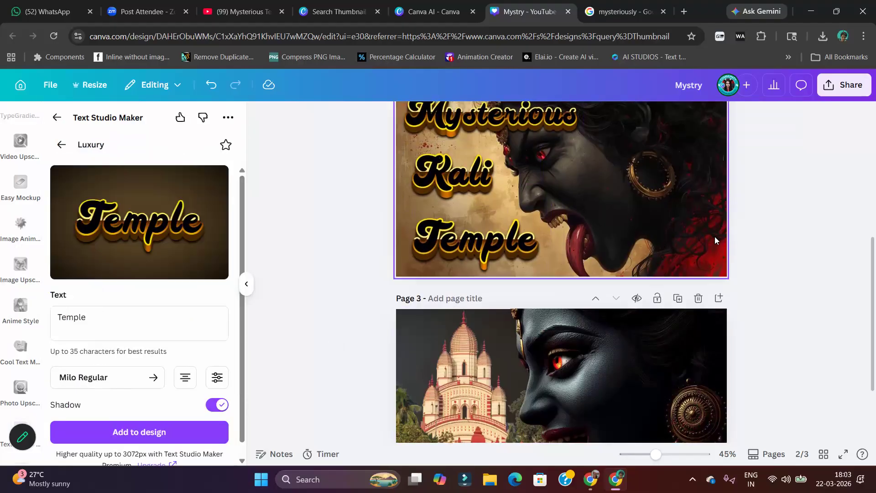
scroll(714, 237, up, 3)
click(677, 305)
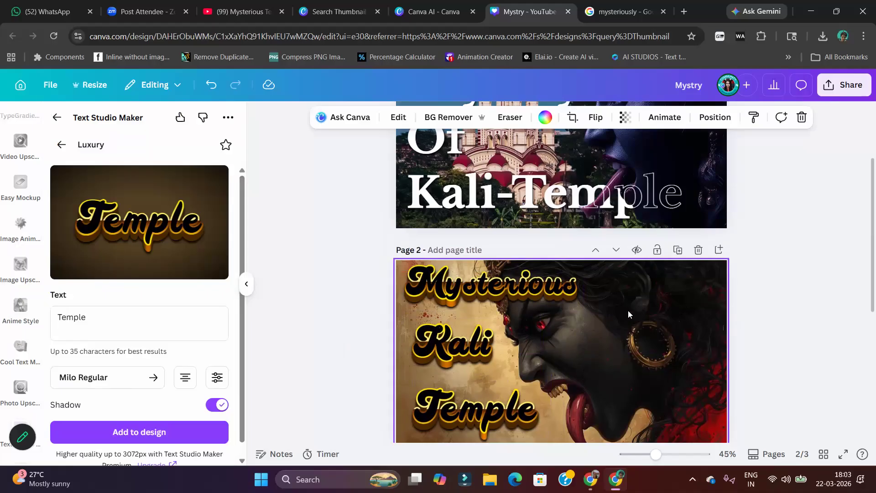
click(398, 117)
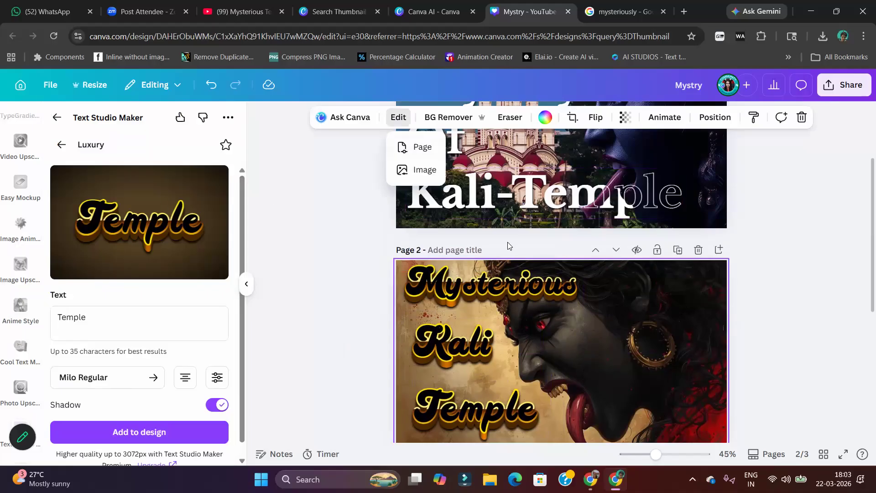
click(420, 169)
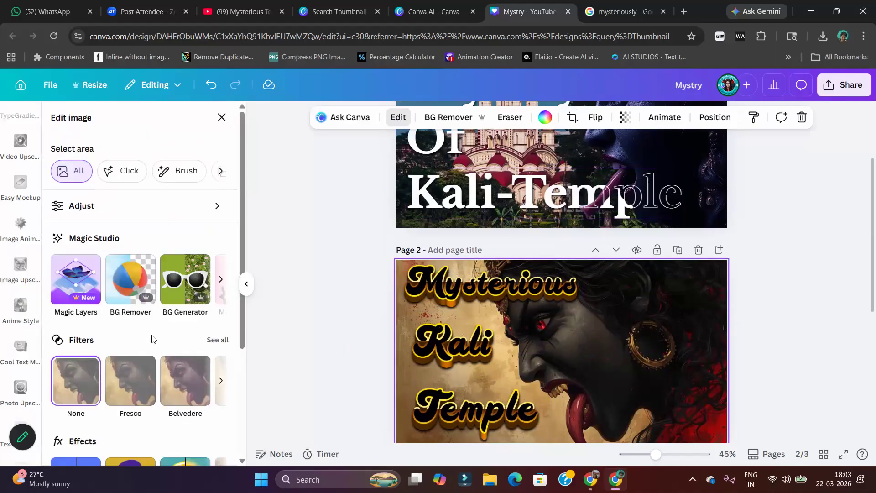
click(216, 340)
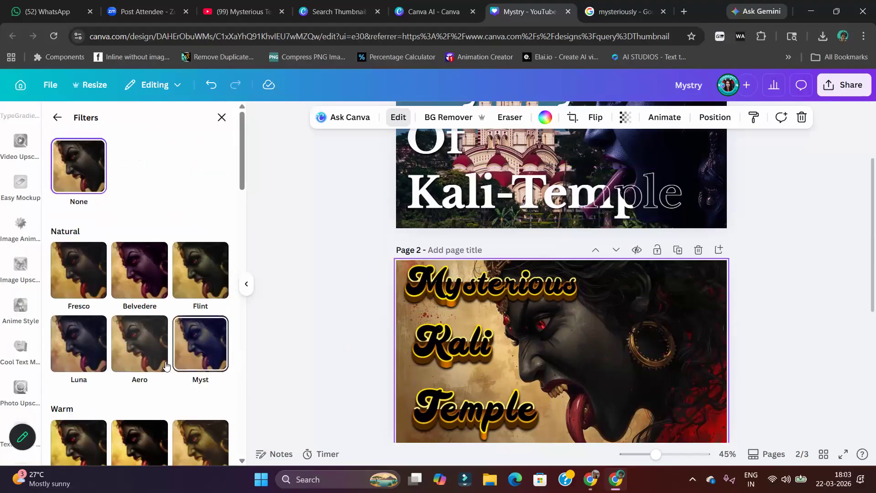
scroll(166, 360, down, 1)
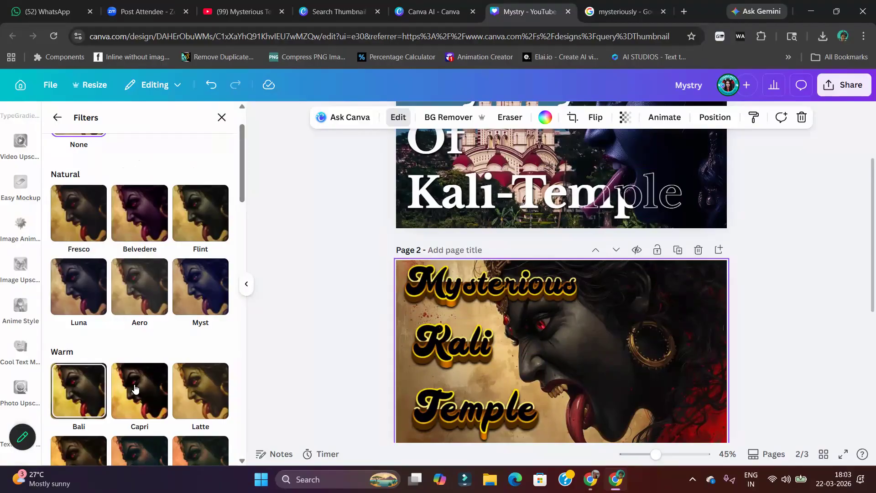
scroll(113, 388, down, 3)
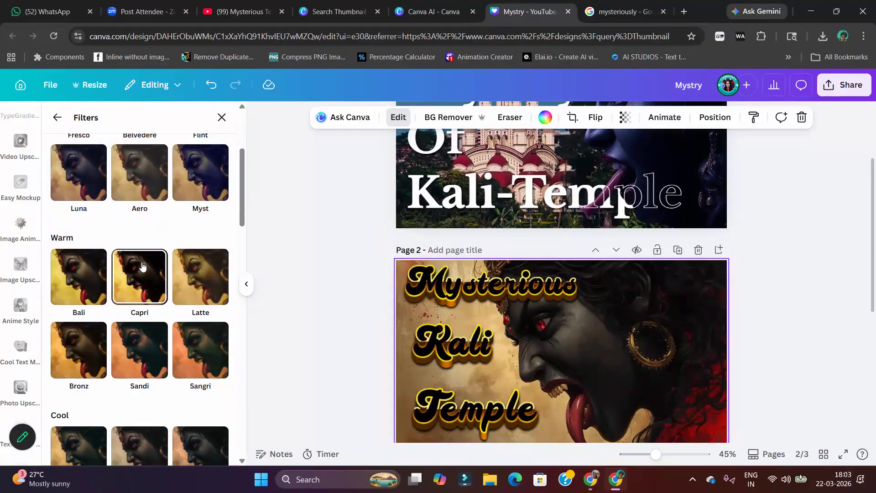
click(143, 264)
click(94, 279)
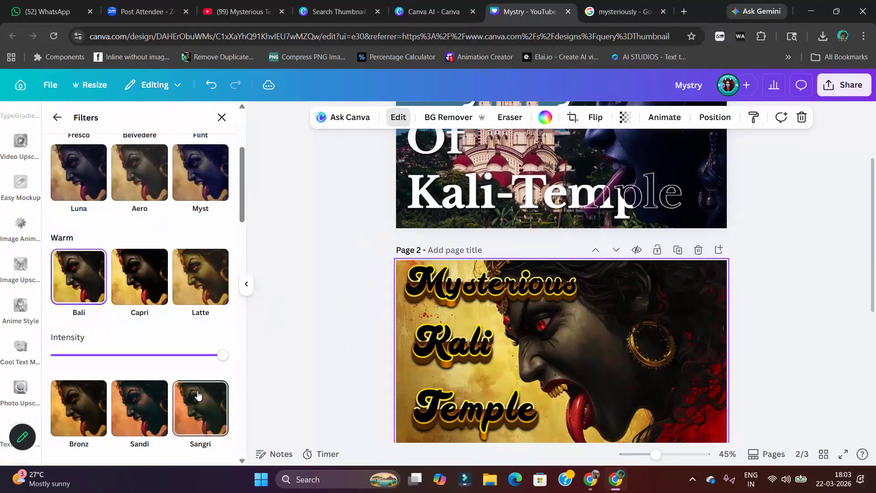
Try the Zeal and Capri filters on page 2's background image and return to Bali
scroll(175, 293, down, 6)
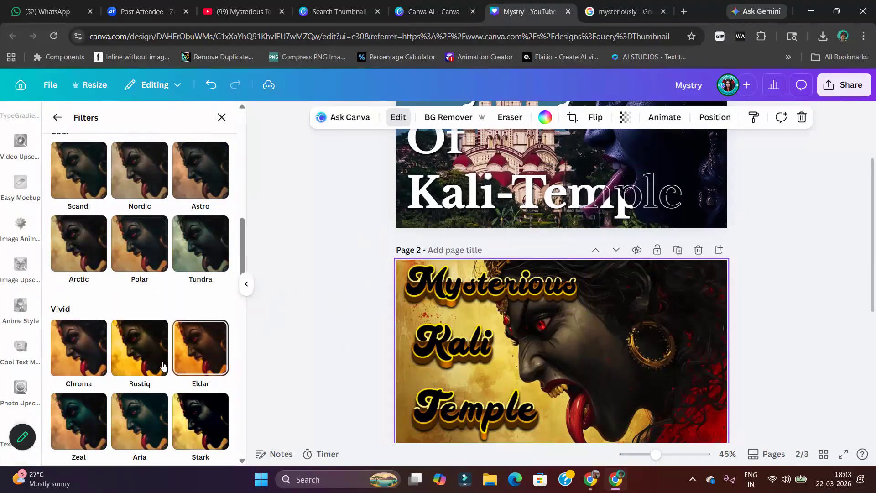
scroll(137, 315, down, 3)
scroll(230, 287, down, 3)
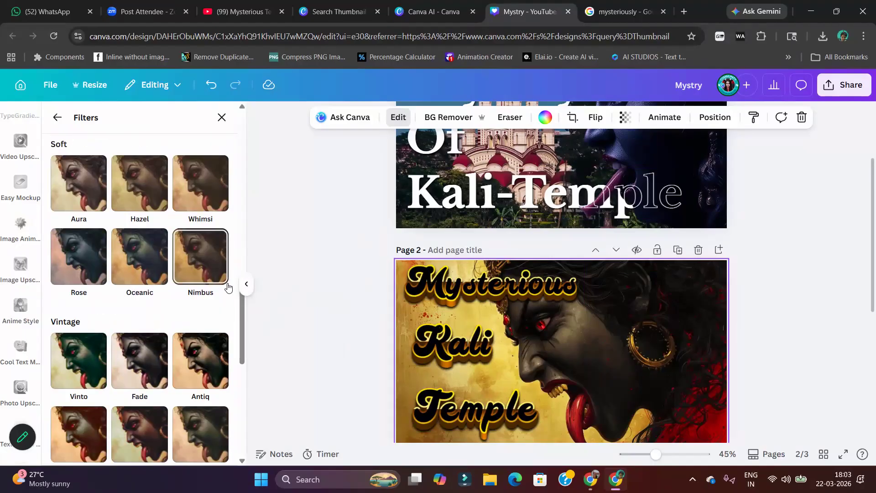
scroll(223, 280, up, 10)
scroll(75, 314, down, 8)
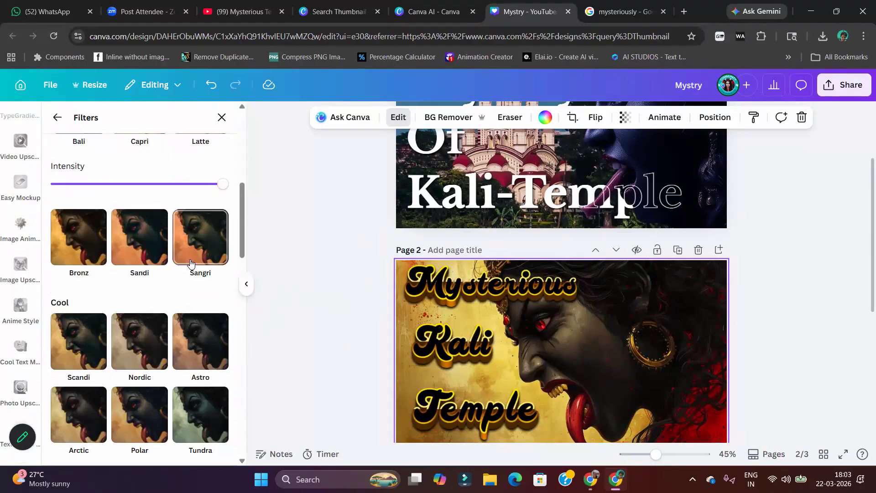
click(75, 314)
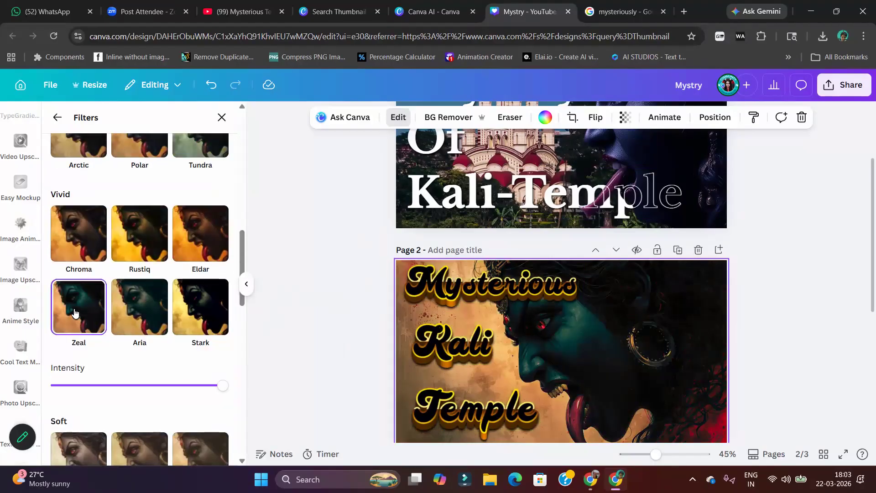
scroll(187, 280, up, 5)
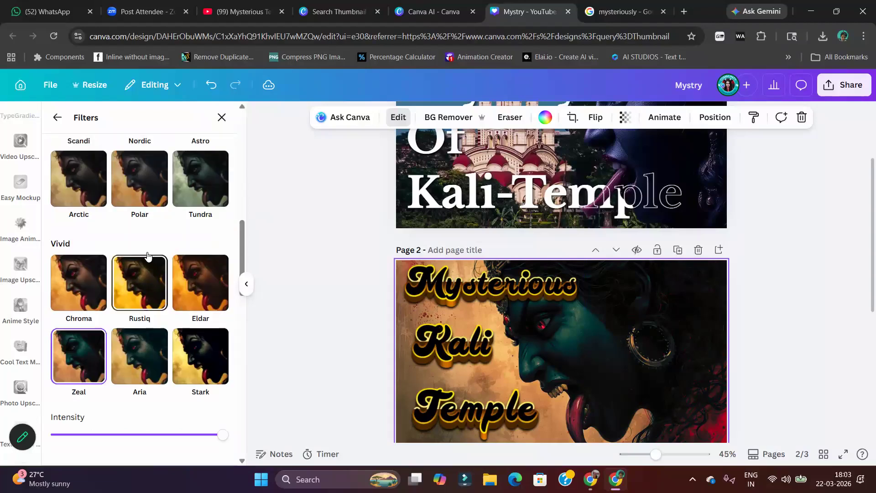
click(120, 183)
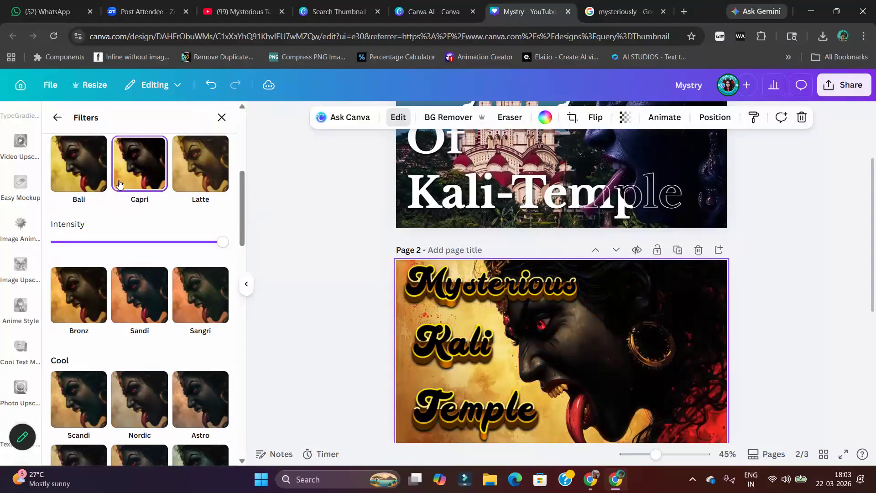
click(103, 173)
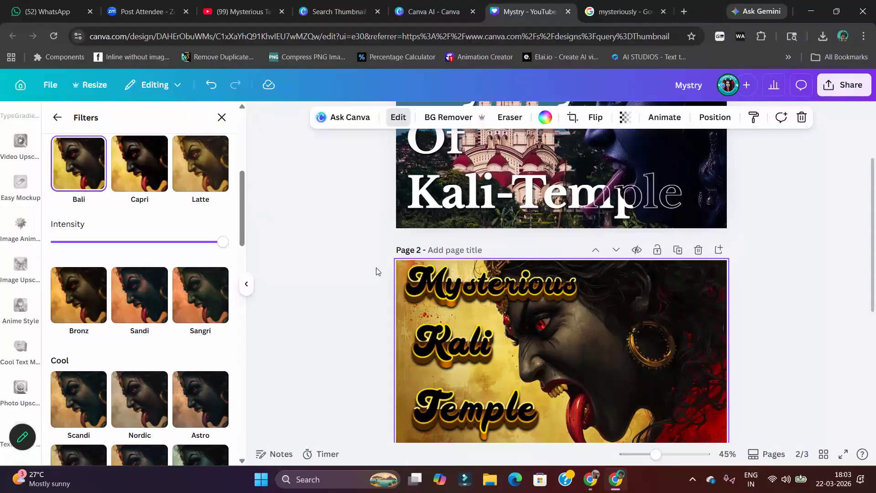
Adjust page 2's background image to a temperature of 30 and a brightness of -20
click(56, 117)
click(98, 205)
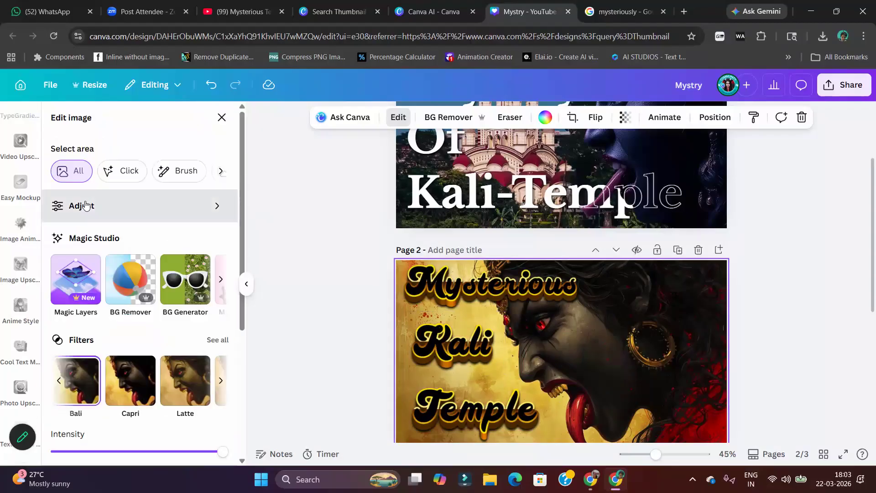
drag(125, 271, 145, 271)
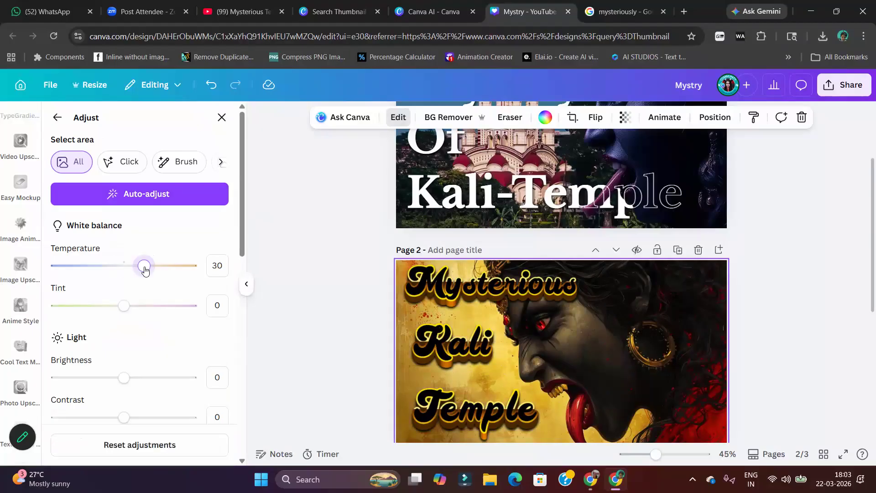
drag(121, 381, 111, 382)
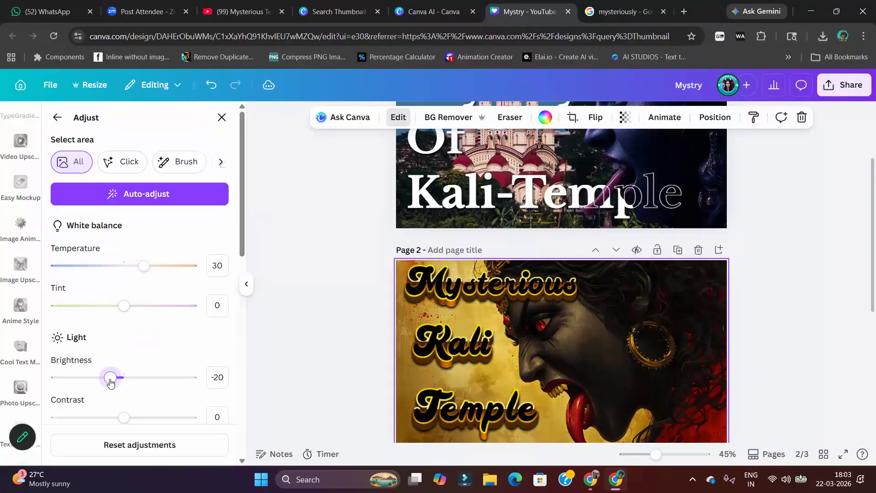
Slightly lower the background image's highlights and slightly raise its shadows and blacks
scroll(223, 361, down, 4)
scroll(125, 288, down, 1)
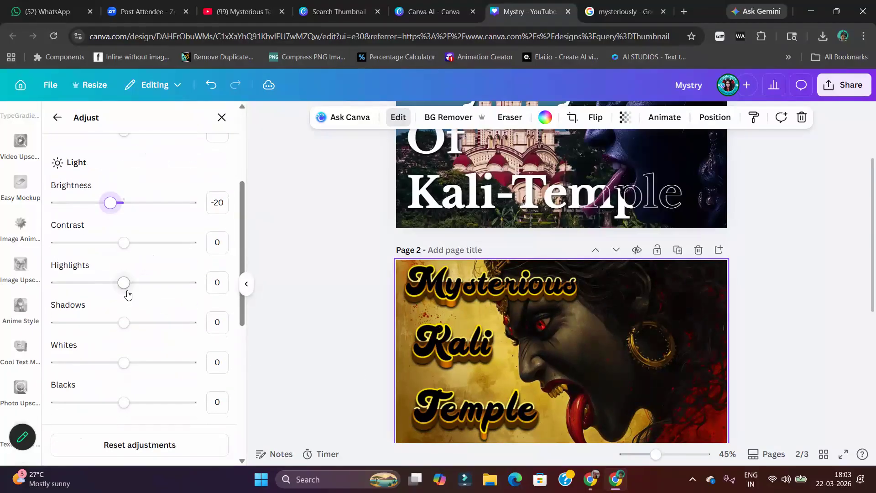
drag(124, 229, 113, 231)
mouse_move(120, 272)
mouse_down()
mouse_move(141, 272)
mouse_move(135, 279)
mouse_up()
drag(124, 349, 136, 351)
Edit the image's dark red colour (#711714) to saturation 100 and brightness -11, and finish editing the image
scroll(190, 337, down, 5)
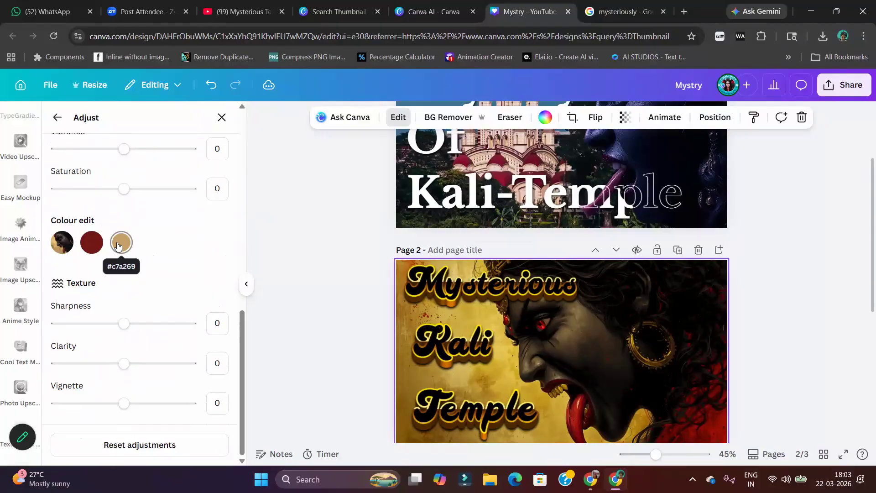
click(92, 243)
drag(127, 343, 199, 341)
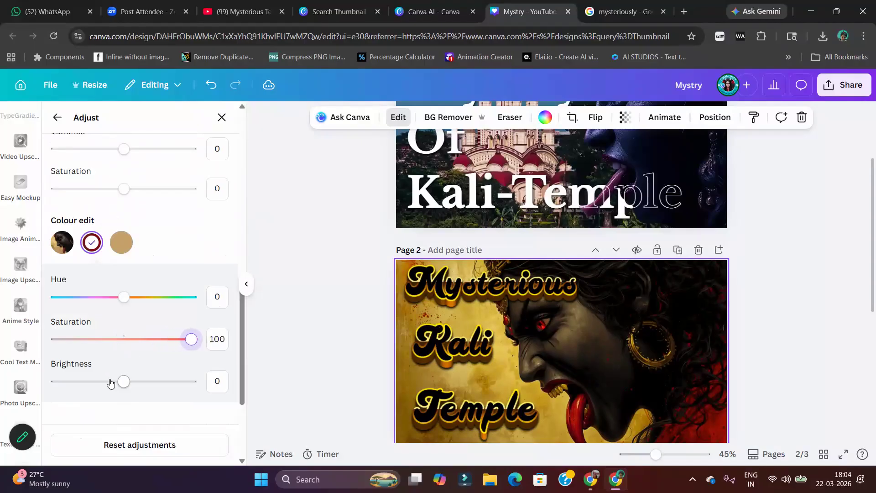
drag(120, 386, 113, 389)
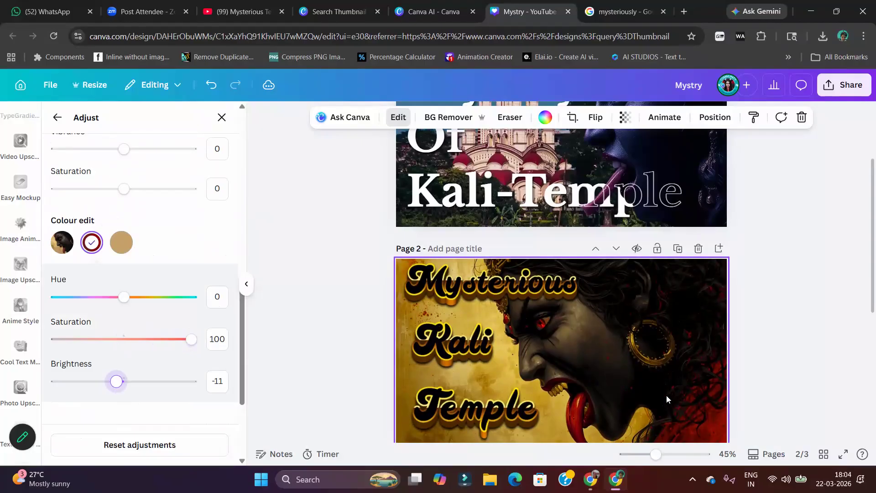
scroll(606, 260, down, 3)
scroll(341, 235, up, 2)
click(340, 235)
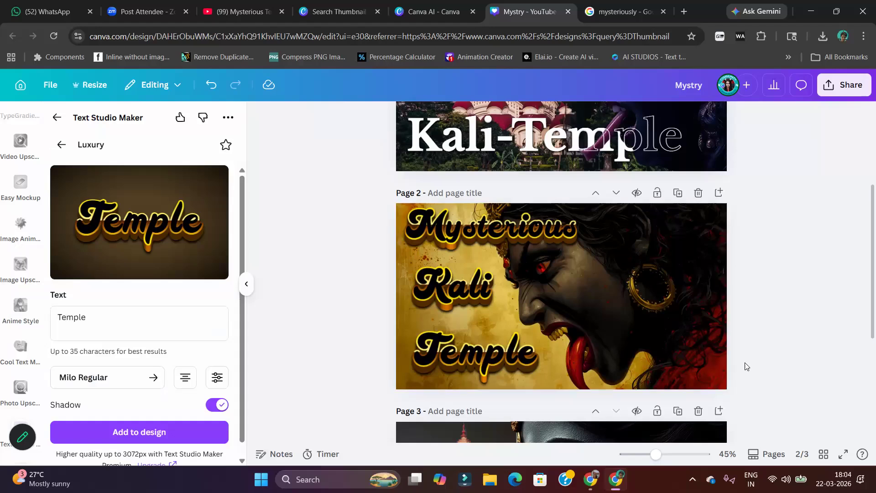
Shift the Kali face image on page 3 slightly to the right, away from the temple, and deselect it
scroll(751, 368, down, 3)
scroll(850, 370, down, 1)
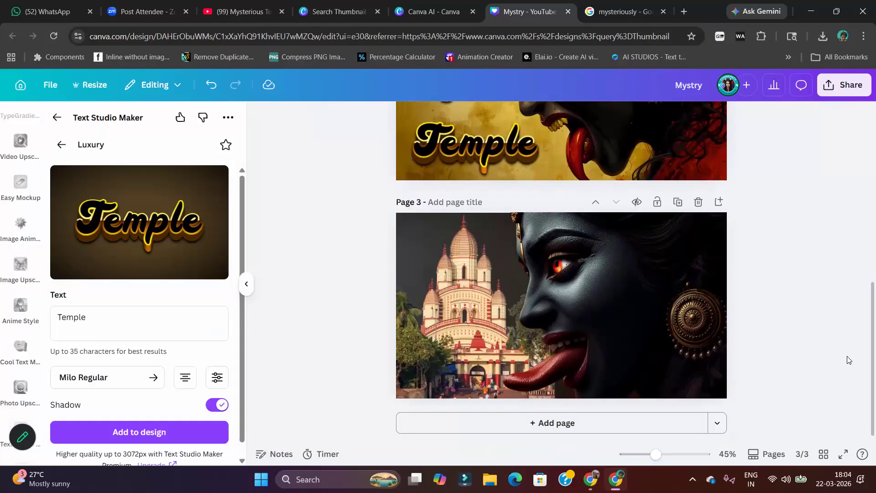
click(687, 324)
drag(686, 324, 695, 323)
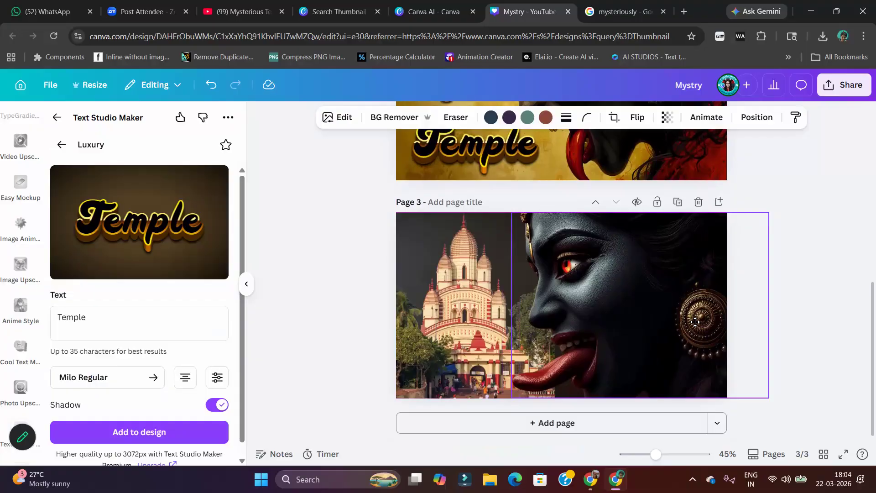
click(349, 262)
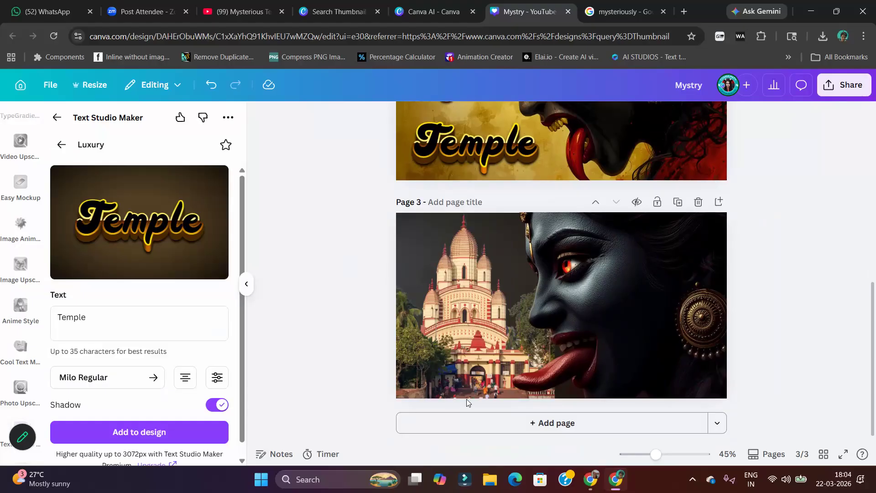
scroll(500, 331, up, 1)
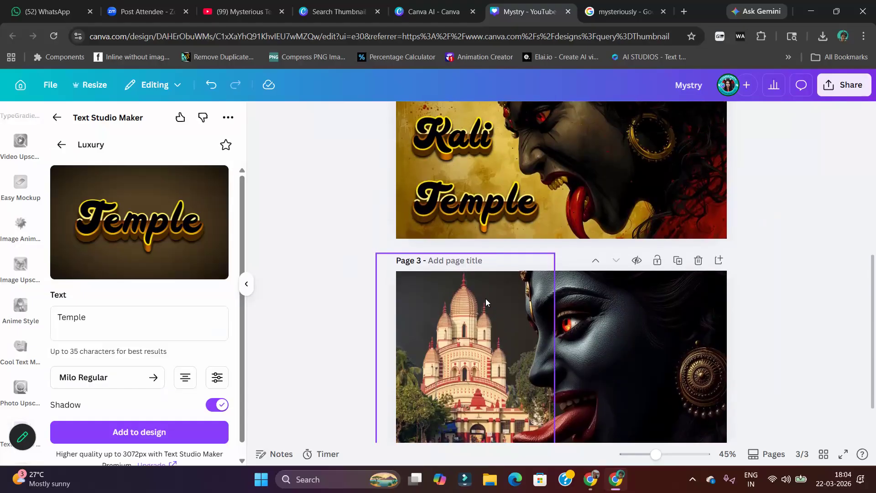
scroll(486, 298, up, 2)
scroll(402, 302, down, 2)
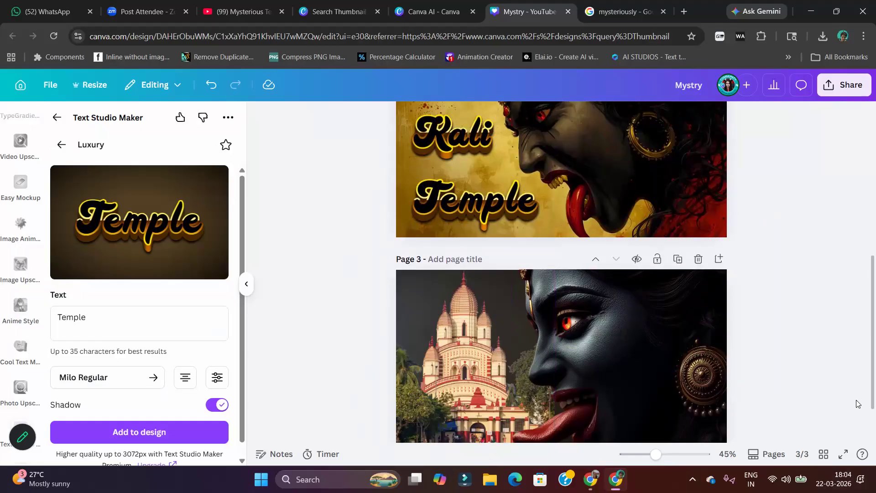
scroll(749, 396, down, 1)
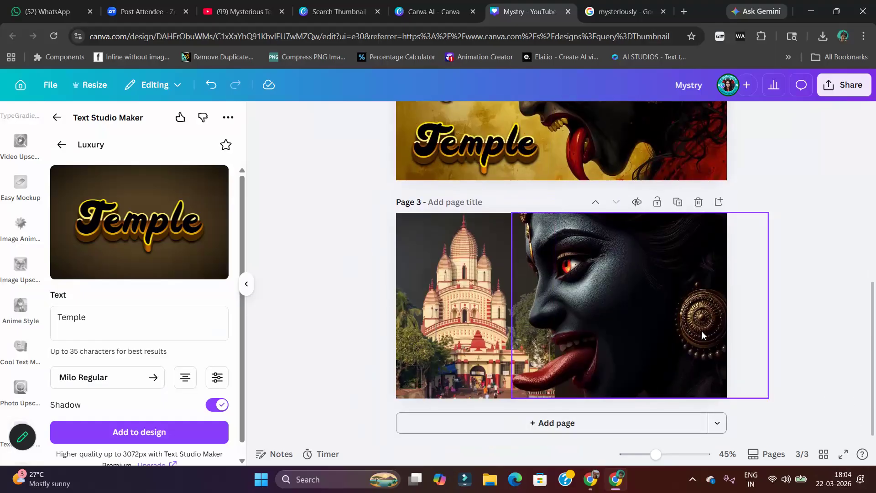
scroll(609, 373, up, 7)
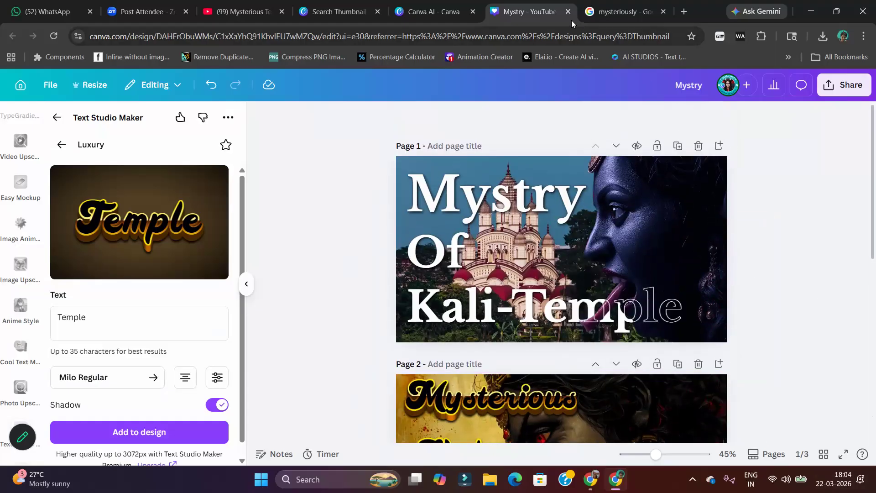
Switch to YouTube and open the channel dashboard in YouTube Studio
click(231, 12)
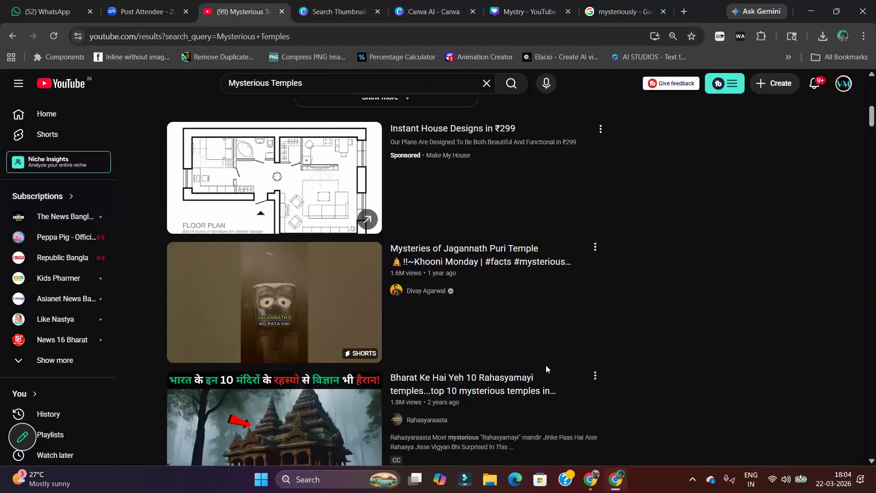
click(846, 86)
click(742, 217)
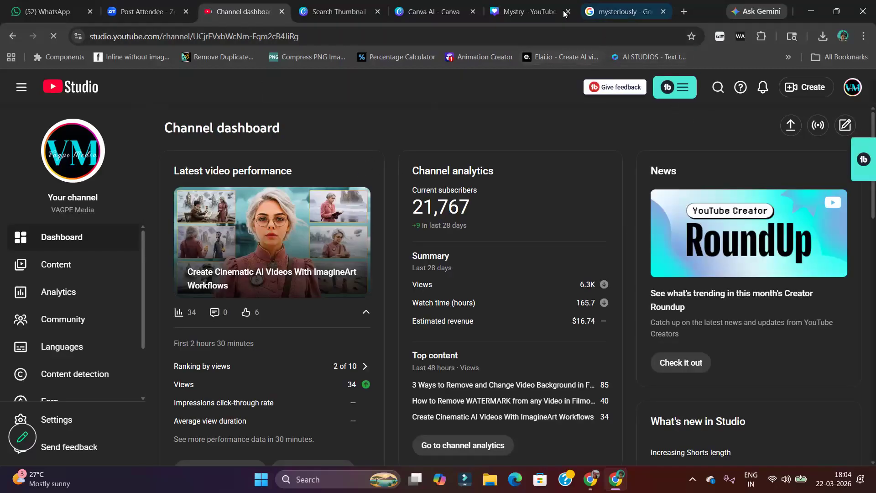
Return to the Canva thumbnail design and bring up the Elements photo search while page 3 is in view
click(525, 11)
scroll(280, 213, down, 8)
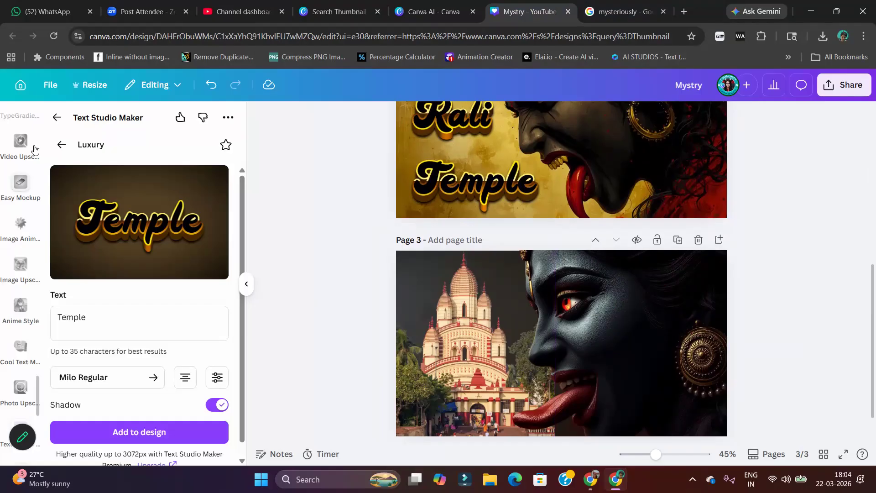
scroll(2, 192, up, 5)
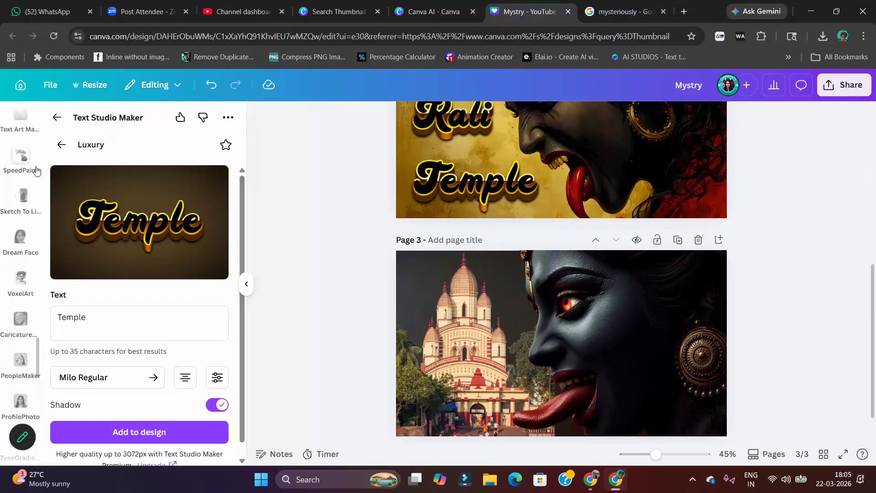
scroll(31, 162, up, 10)
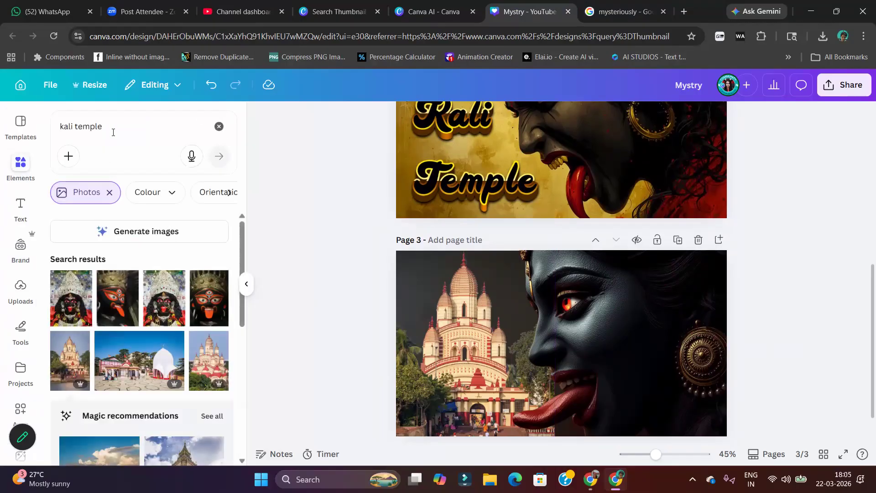
Search Elements for "Arrow" limited to graphics, and add the curved red arrow with black edging to page 3
click(111, 127)
text(A)
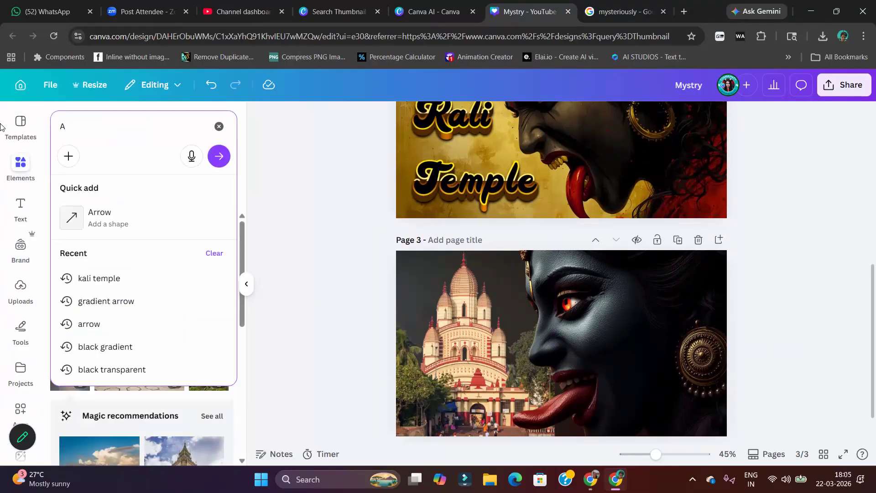
text(rrow)
key(Return)
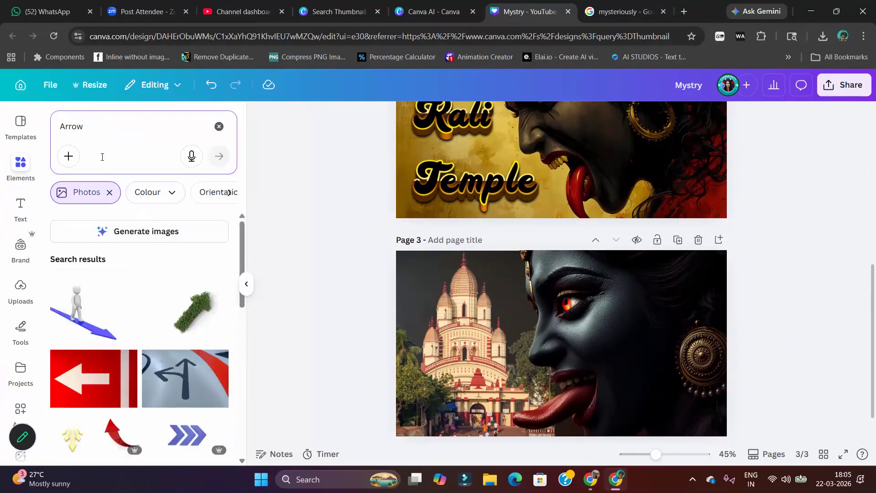
click(110, 192)
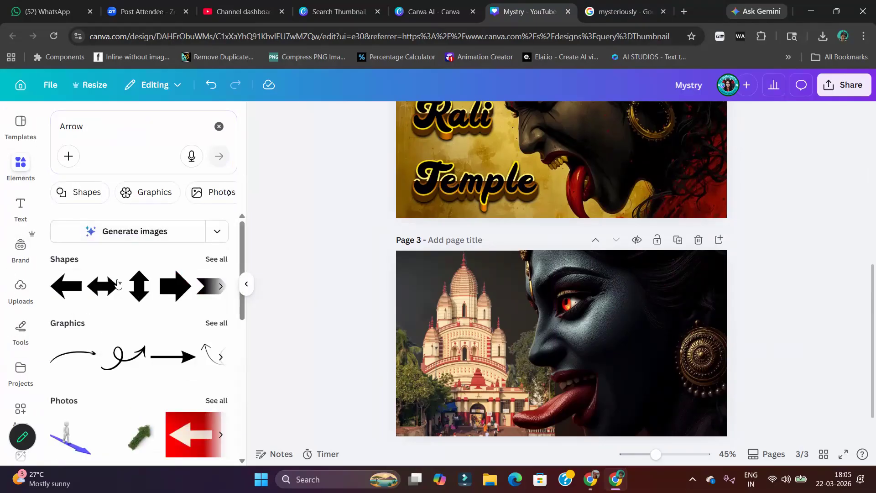
click(213, 324)
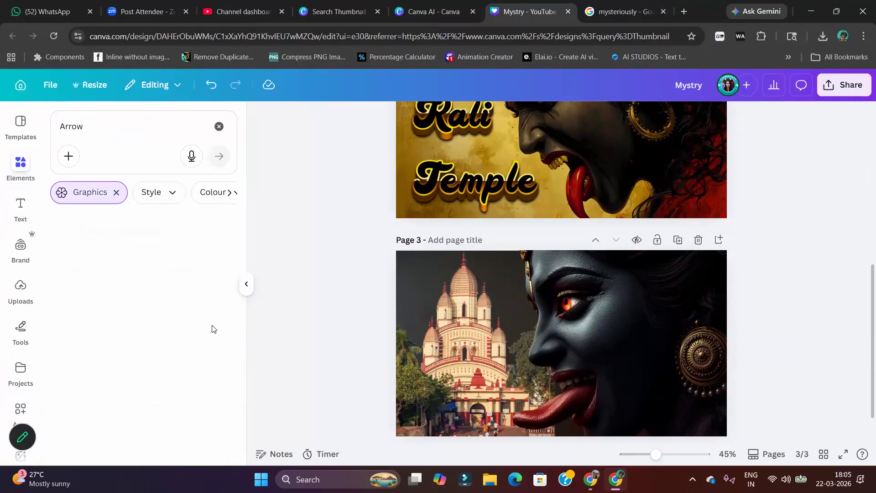
scroll(157, 379, down, 2)
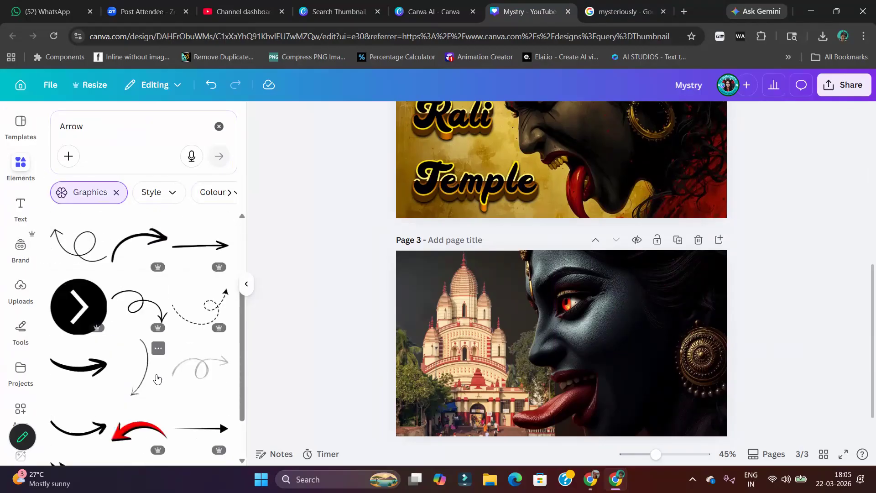
scroll(156, 379, down, 2)
click(156, 372)
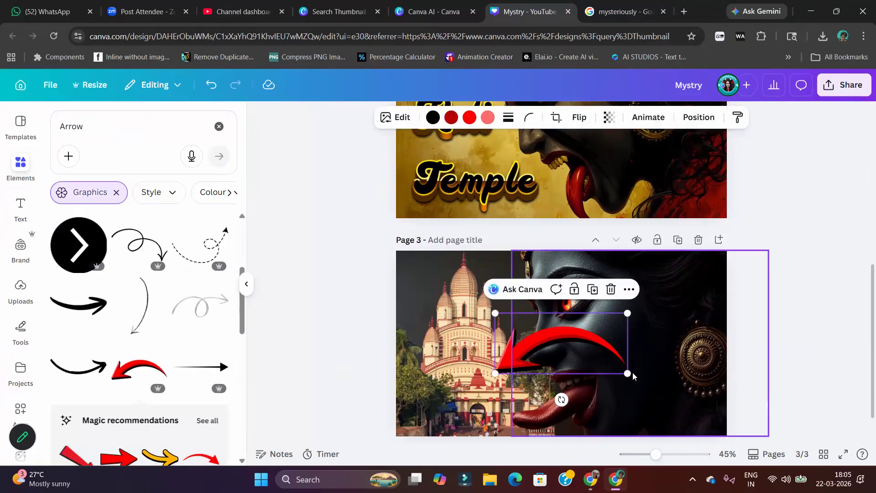
Shrink the red arrow and rotate and position it between Kali's face and the temple, pointing at the temple
drag(629, 374, 485, 364)
drag(519, 324, 514, 389)
drag(491, 416, 482, 406)
drag(516, 380, 526, 338)
Bring the Kali face image in front of the red arrow, and rotate the arrow to about 28.7°
click(617, 335)
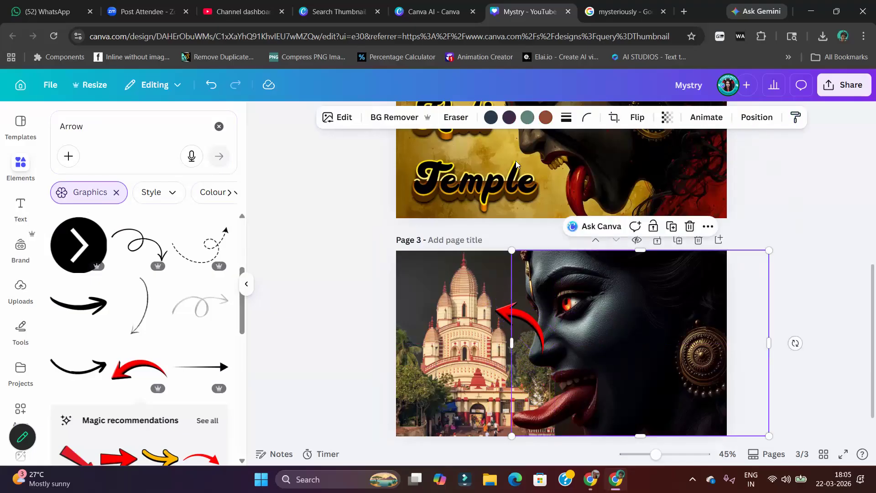
click(101, 177)
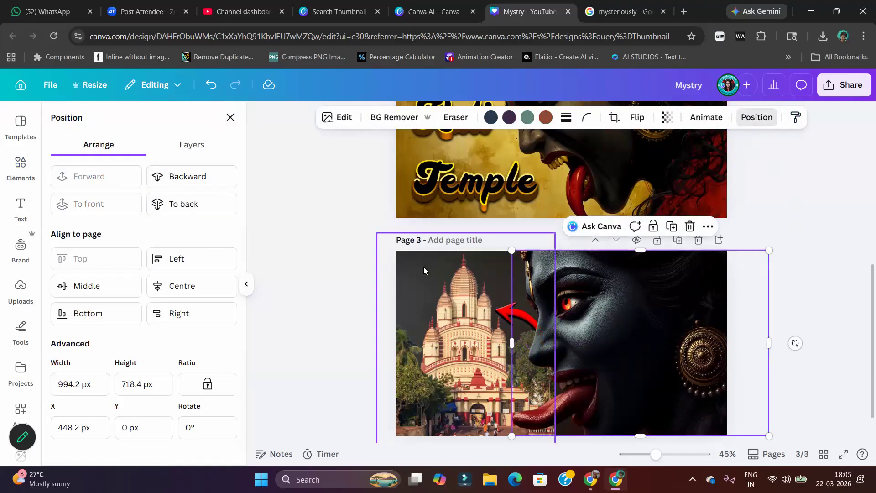
click(505, 315)
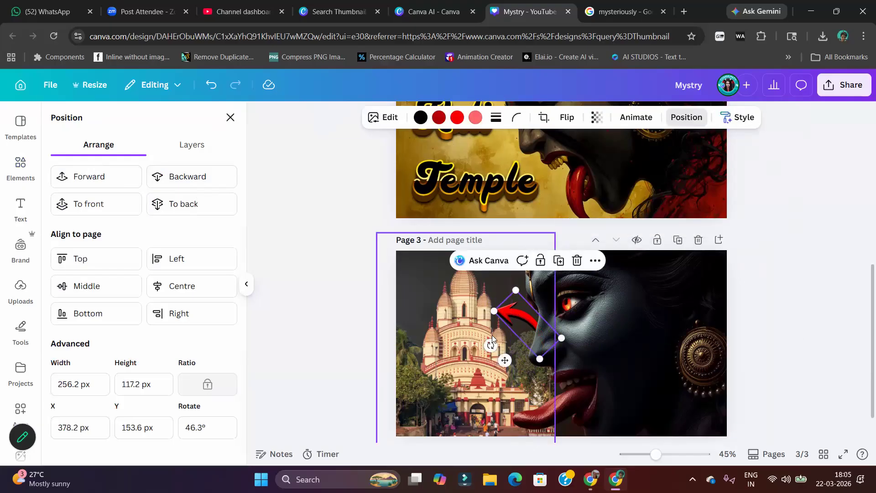
drag(491, 345, 507, 363)
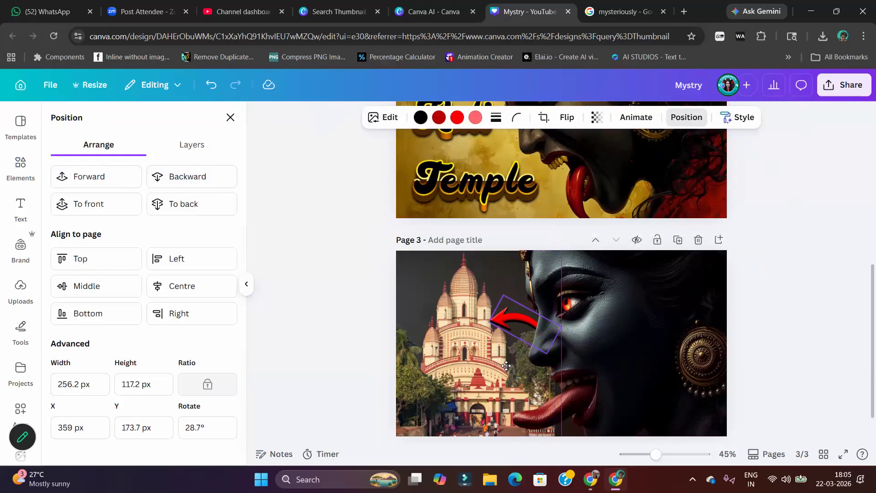
click(804, 293)
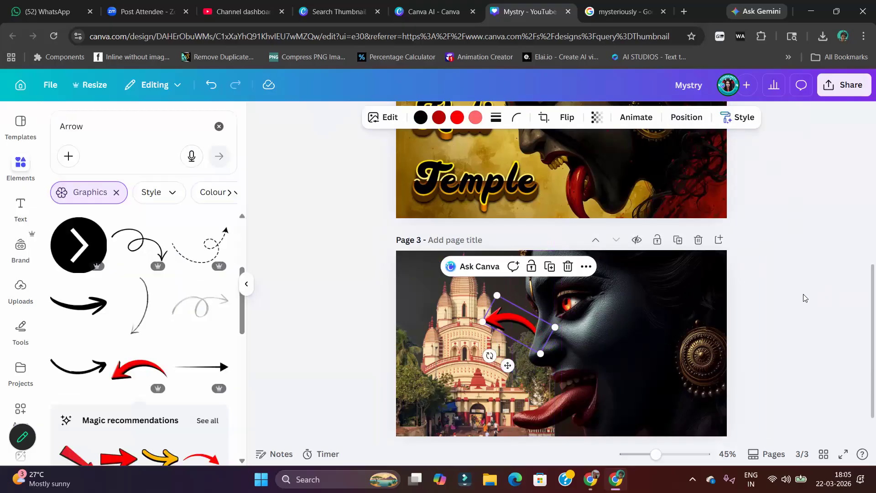
Show page 3's layers, select the arrow layer beneath the Kali face, and shift the arrow slightly toward the temple
click(623, 335)
click(748, 120)
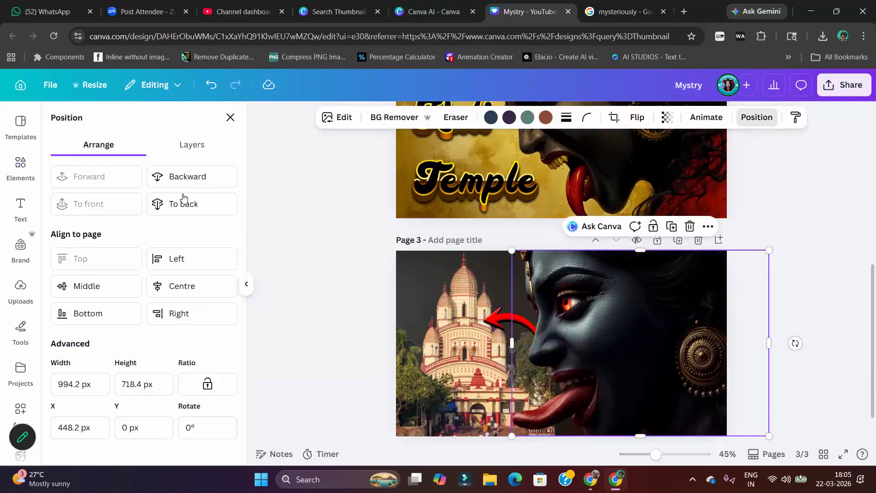
click(201, 147)
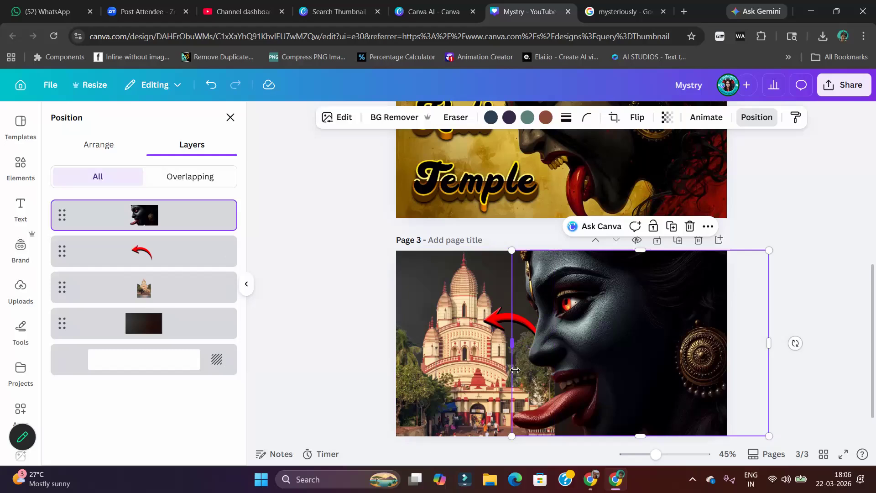
drag(179, 246, 144, 265)
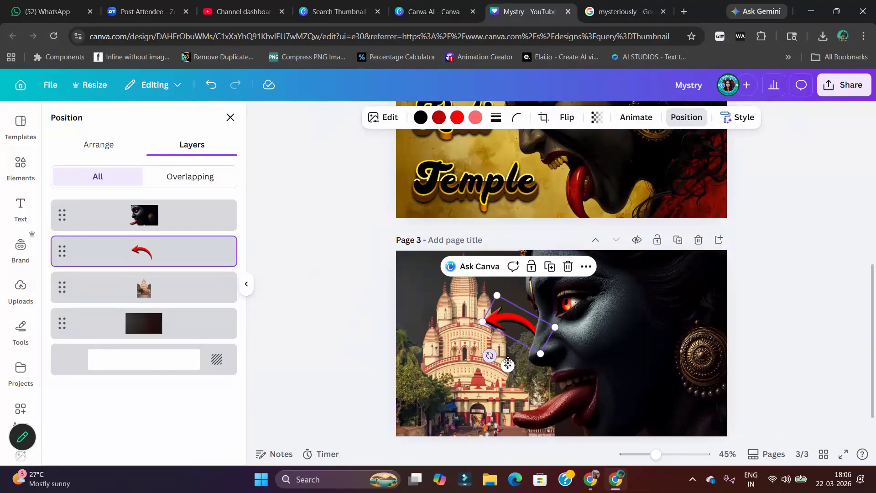
drag(507, 365, 498, 363)
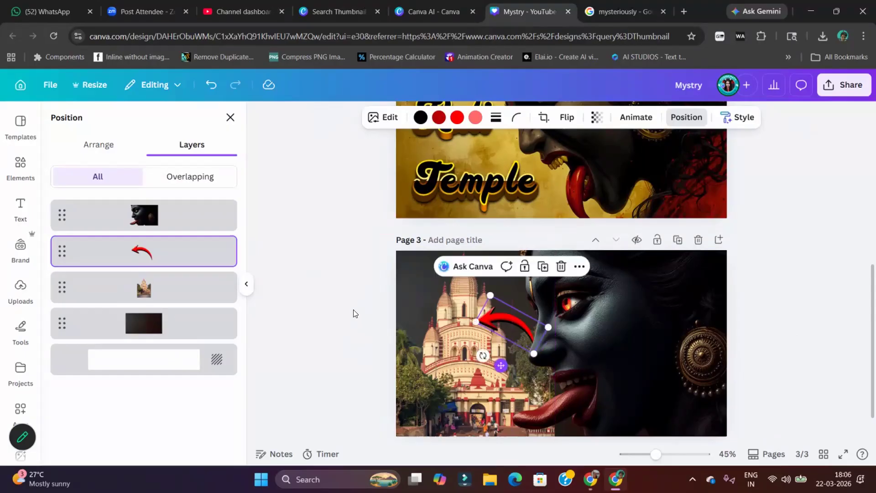
click(348, 309)
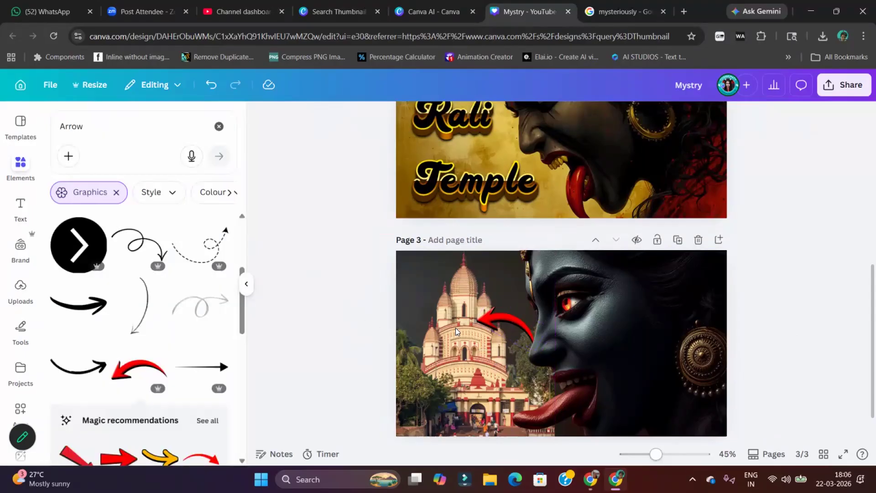
Try the red arrow lower beside Kali's tongue, and reposition it higher between the temple domes and her nose
drag(496, 329, 502, 374)
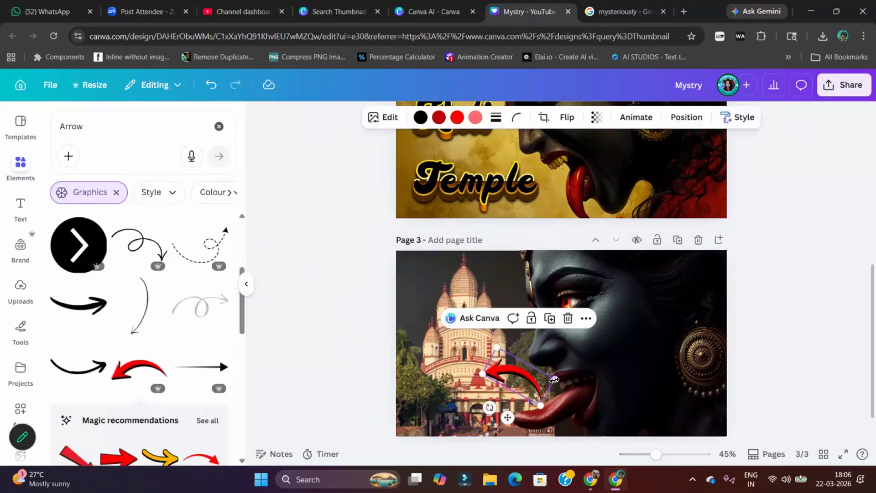
drag(539, 396, 539, 398)
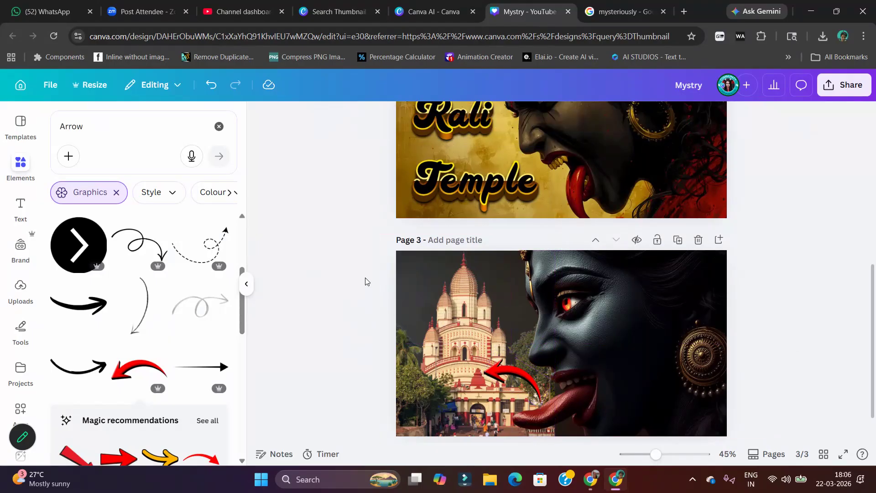
drag(508, 379, 479, 327)
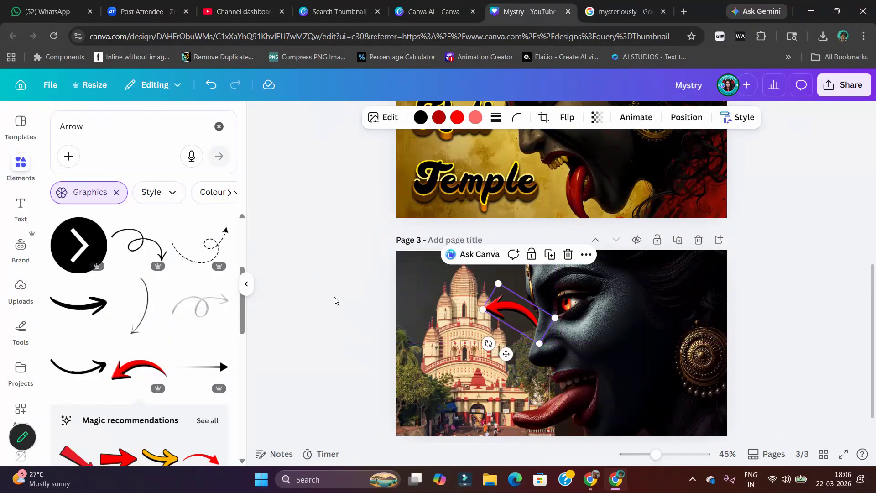
click(333, 299)
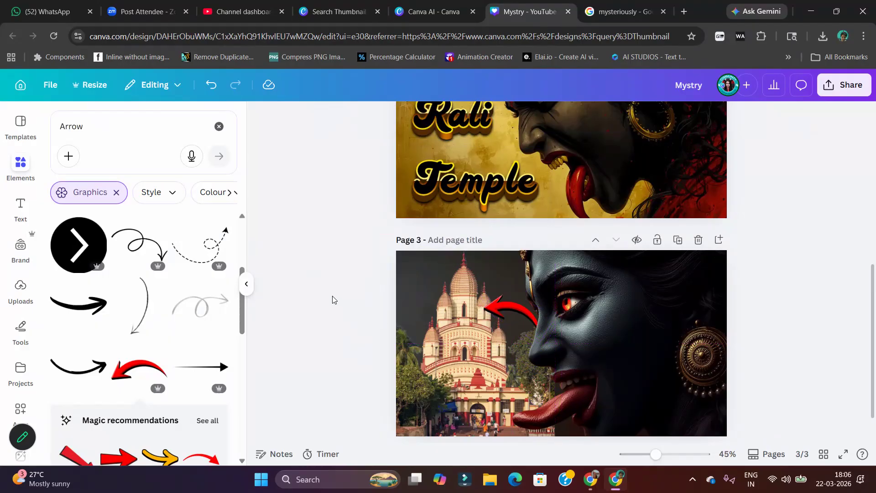
Rotate the red arrow so its head tilts slightly downward at the temple, and nudge it up a little
click(503, 310)
drag(489, 345, 499, 348)
drag(510, 309, 510, 301)
click(322, 292)
Switch to the YouTube Studio channel dashboard and go from the account options to the main YouTube site
scroll(854, 326, down, 1)
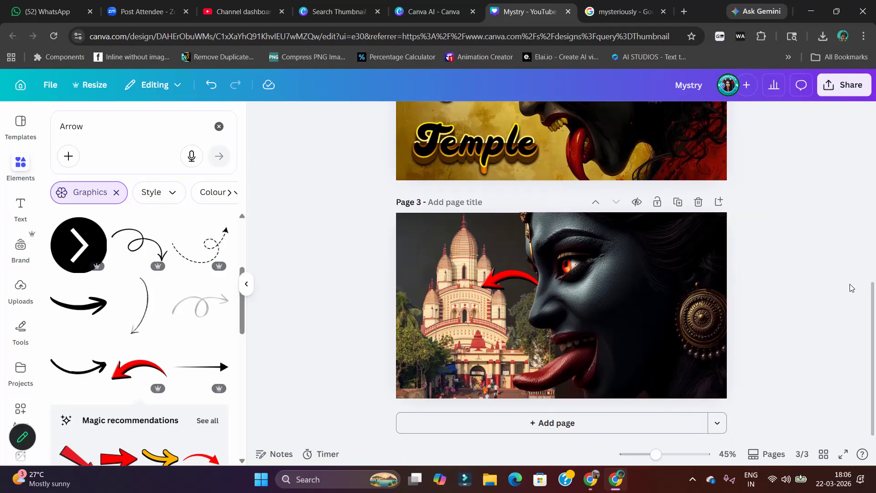
scroll(790, 250, up, 1)
scroll(782, 248, up, 10)
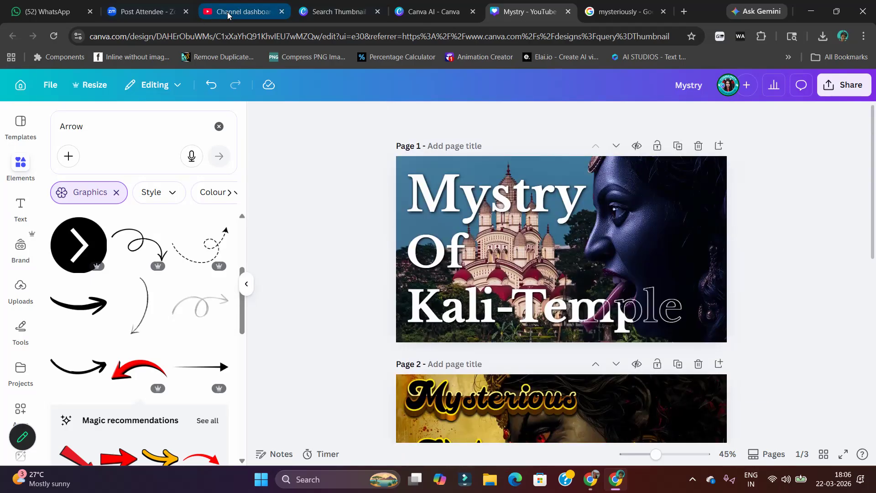
key(ctrl+3)
click(853, 87)
click(738, 184)
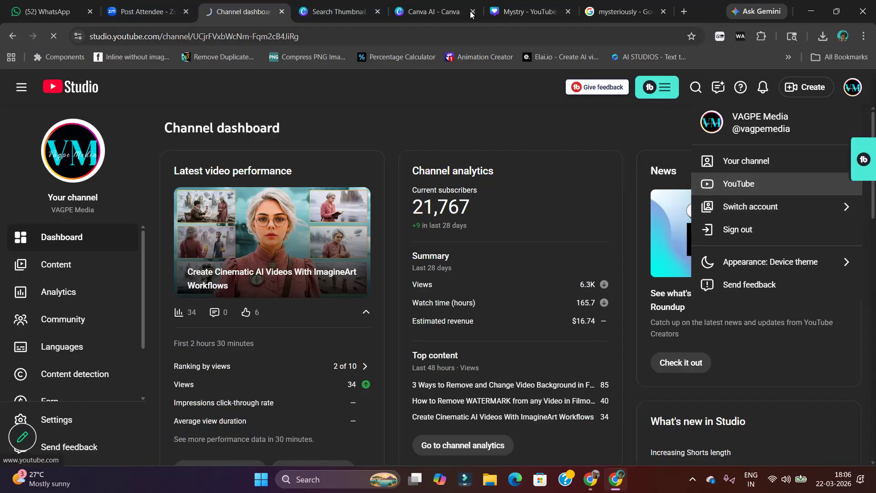
Return to the Canva thumbnail design and add a blank page 4 after page 3
key(ctrl+6)
scroll(863, 361, down, 5)
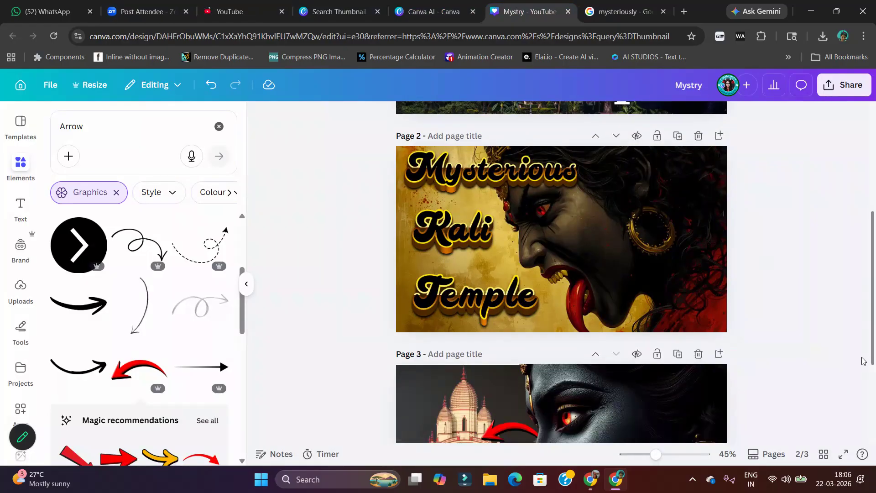
scroll(863, 360, down, 3)
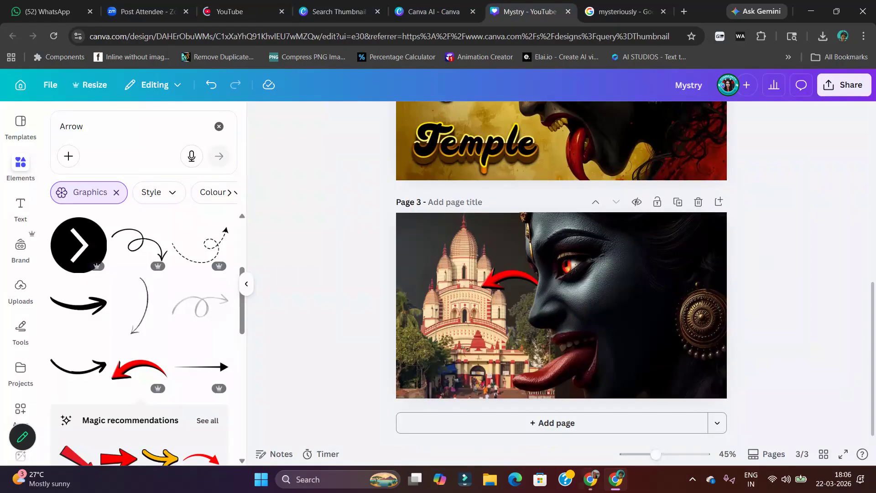
click(587, 423)
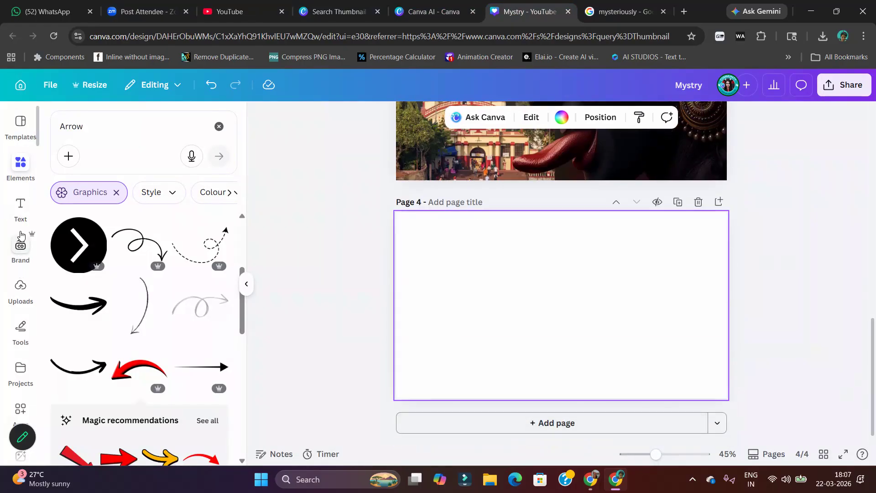
Browse the YouTube thumbnail templates for page 4 and start a new template search
click(21, 136)
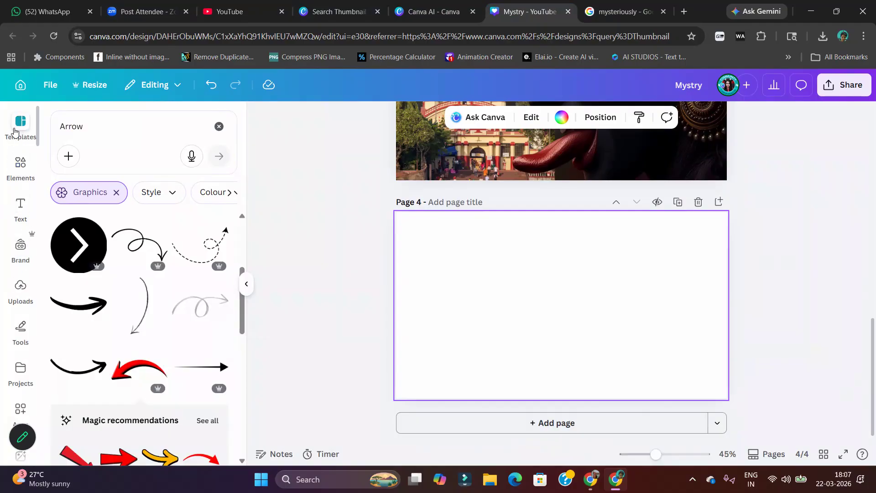
scroll(117, 334, down, 3)
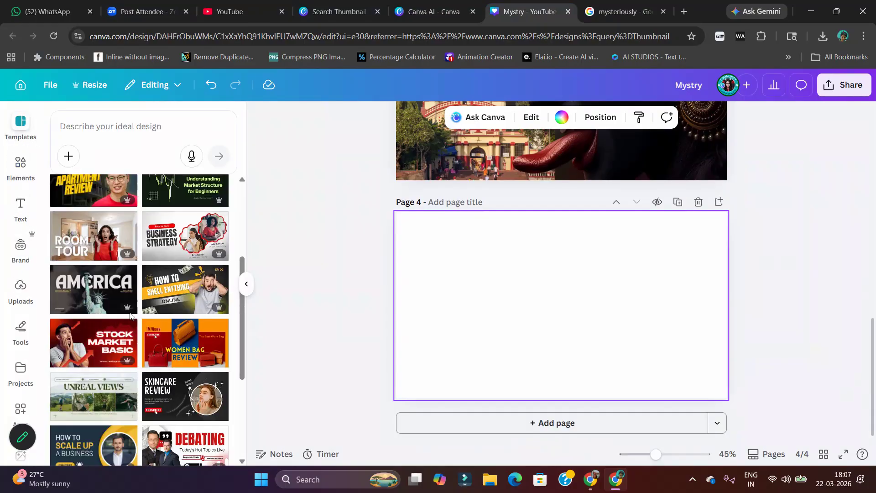
click(86, 128)
text(Co)
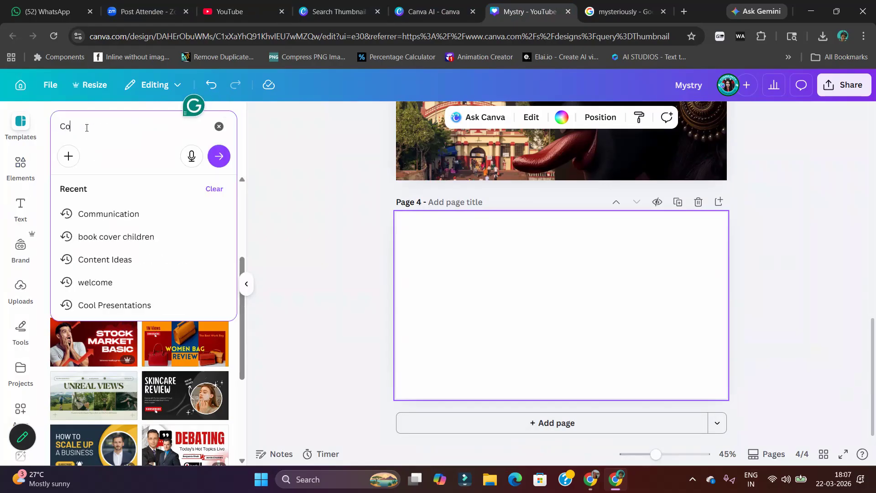
text(mmunicat)
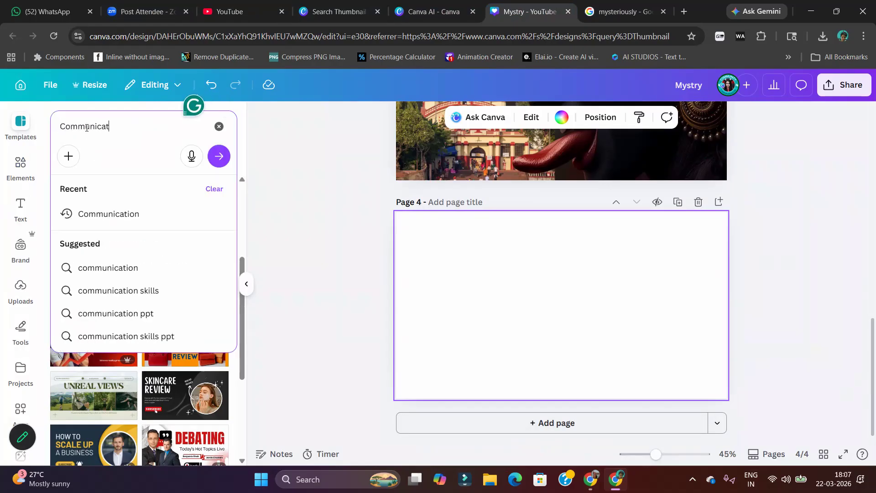
text(ion)
key(BackSpace)
key(BackSpace)
key(BackSpace)
key(BackSpace)
key(BackSpace)
key(BackSpace)
key(BackSpace)
key(BackSpace)
key(BackSpace)
key(BackSpace)
key(BackSpace)
key(BackSpace)
key(BackSpace)
Search the templates for "Education" and apply the yellow "Stock Markets Amazing Indicators" thumbnail to page 4
text(Educa)
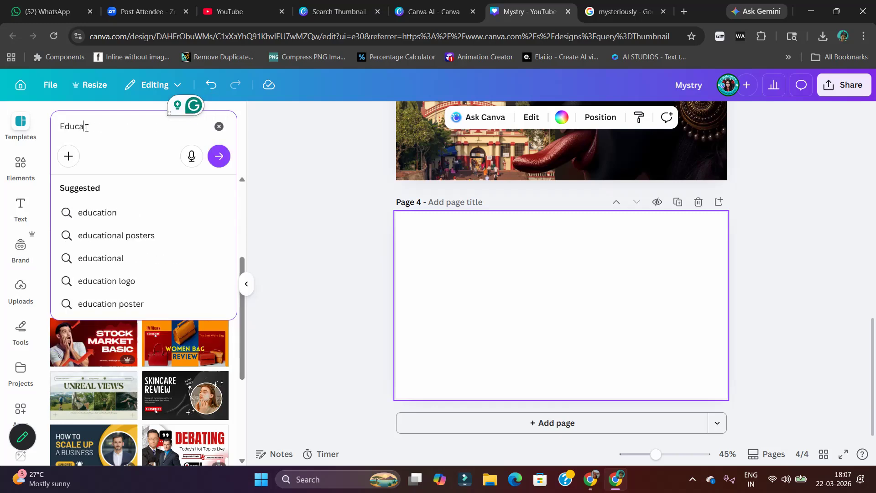
text(tion)
key(Return)
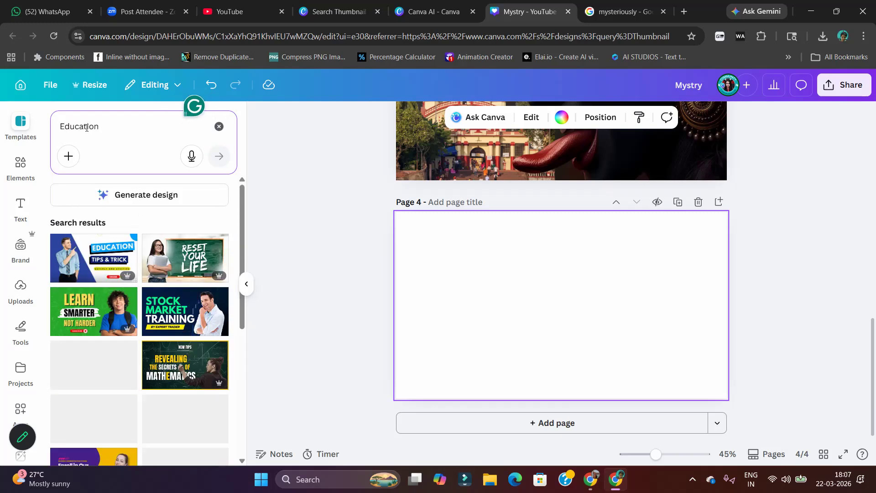
scroll(103, 368, down, 3)
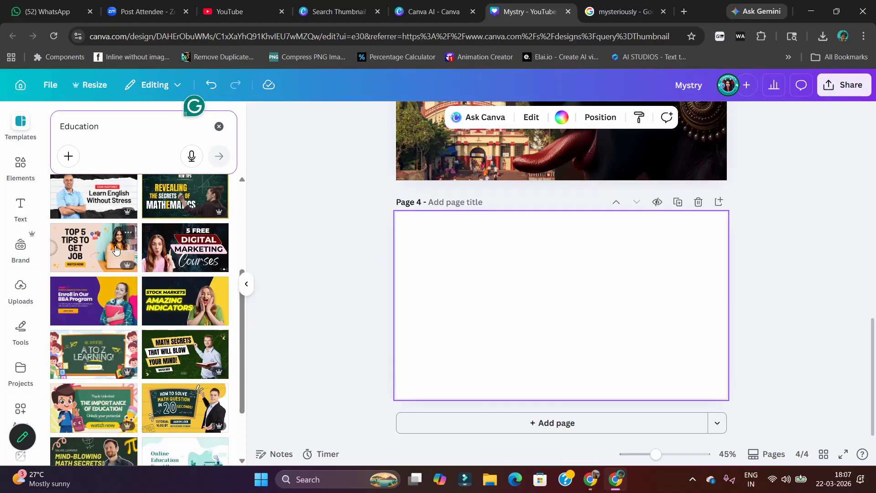
click(183, 313)
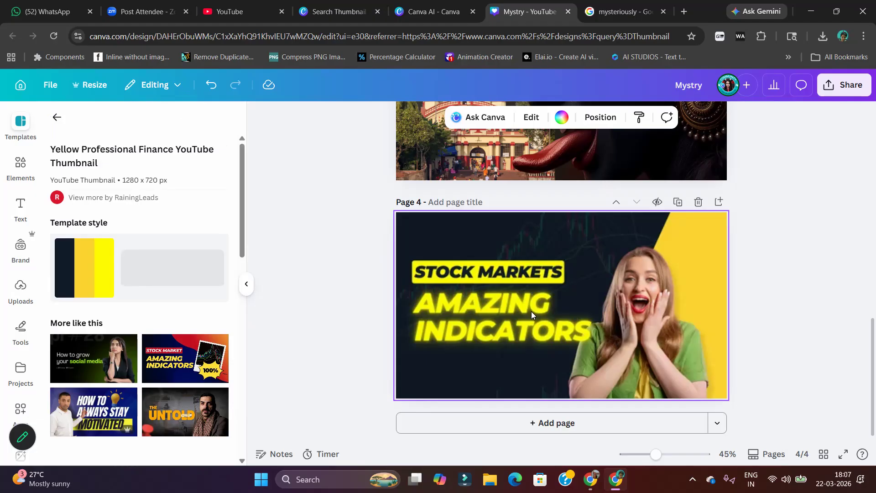
Enlarge the photo of the woman on page 4 and reposition it below the end of the headline
click(579, 246)
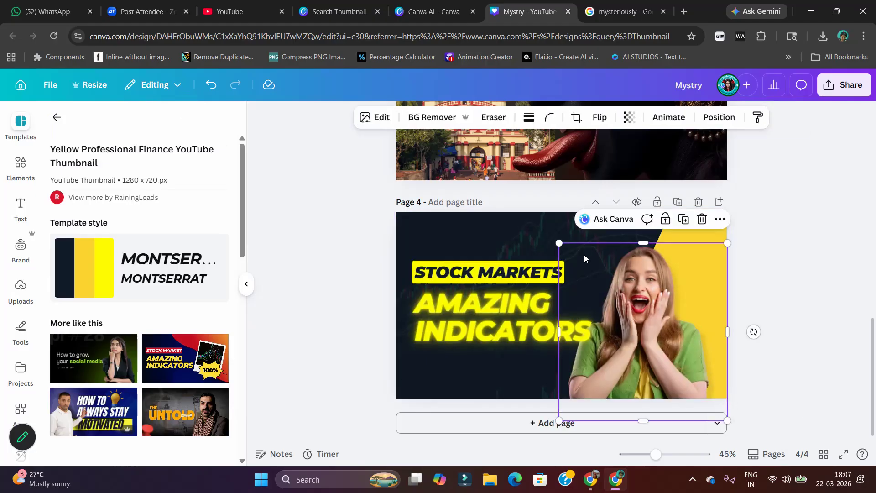
drag(559, 243, 539, 232)
drag(617, 277, 636, 272)
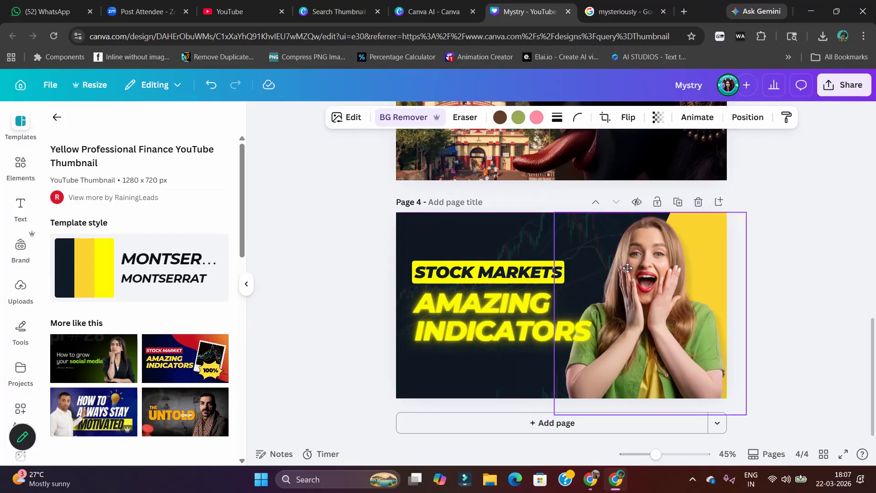
key(ctrl+z)
Recolour the yellow diagonal shape on page 4, trying Turquoise blue #5ce1e6 and settling on the darker cyan-blue #0CC0DF
click(705, 268)
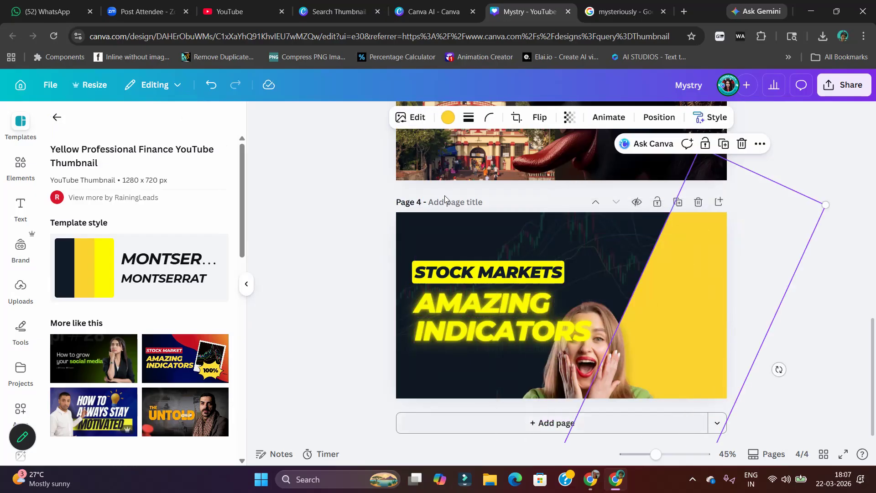
click(448, 118)
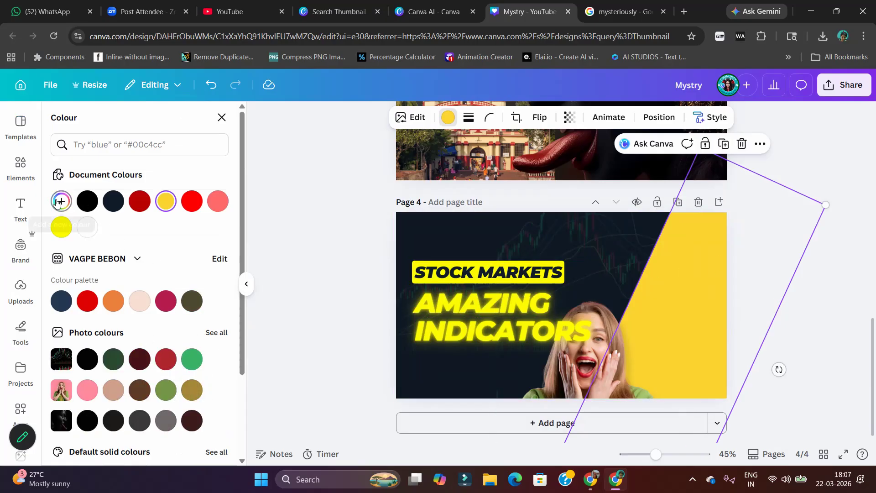
scroll(61, 206, down, 3)
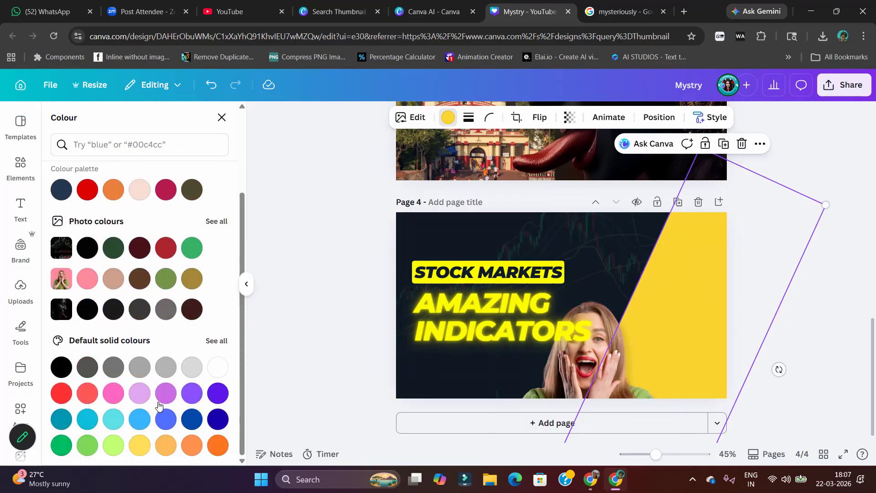
click(108, 424)
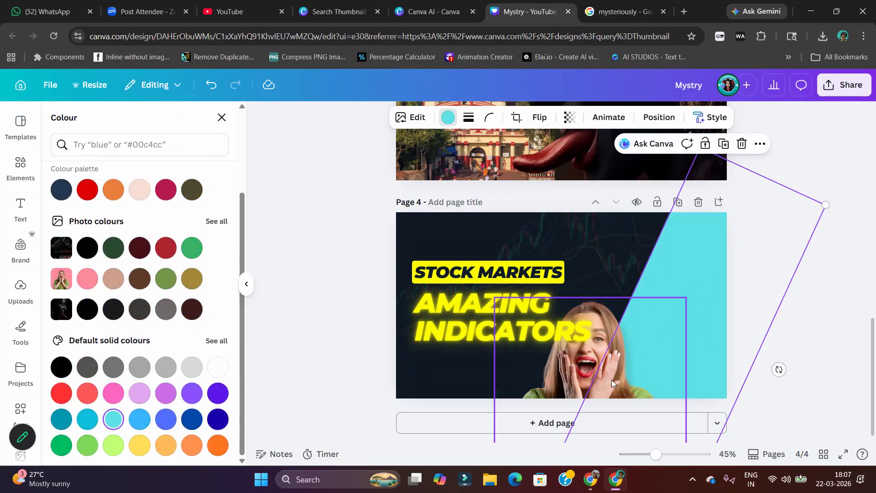
click(87, 419)
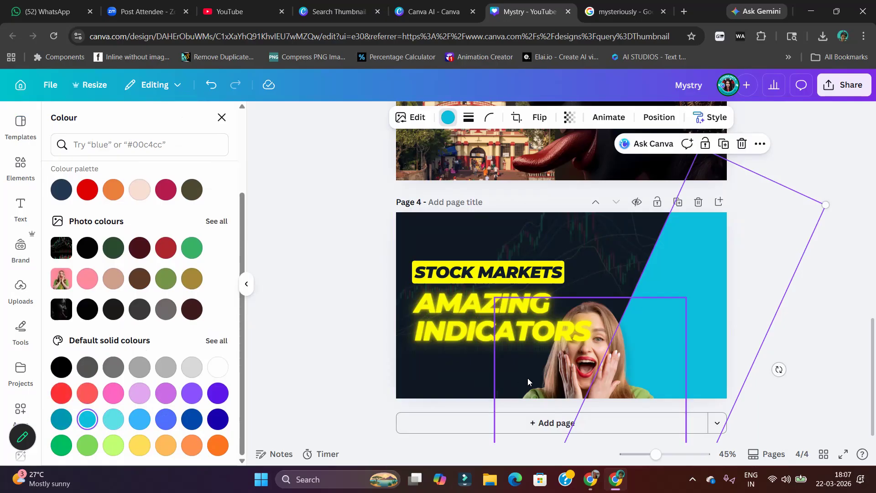
Replace the "AMAZING INDICATORS" headline on page 4 with "AI CONTENT MASTERY"
click(527, 299)
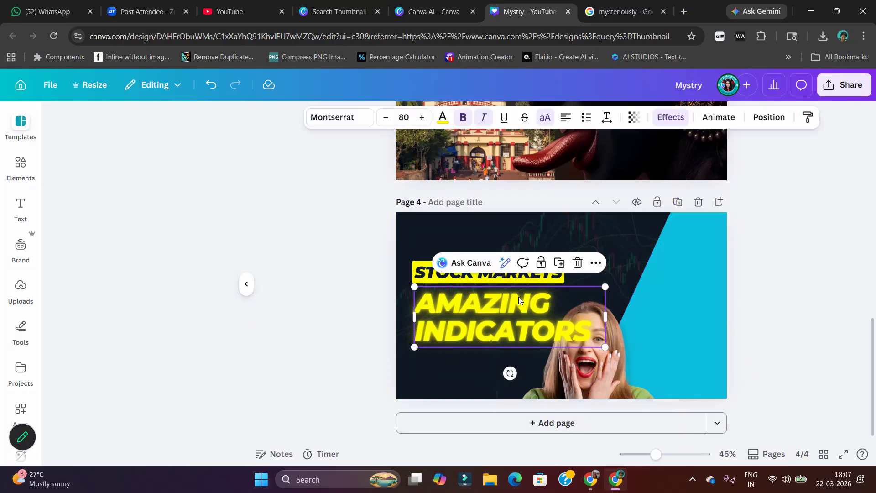
double_click(506, 316)
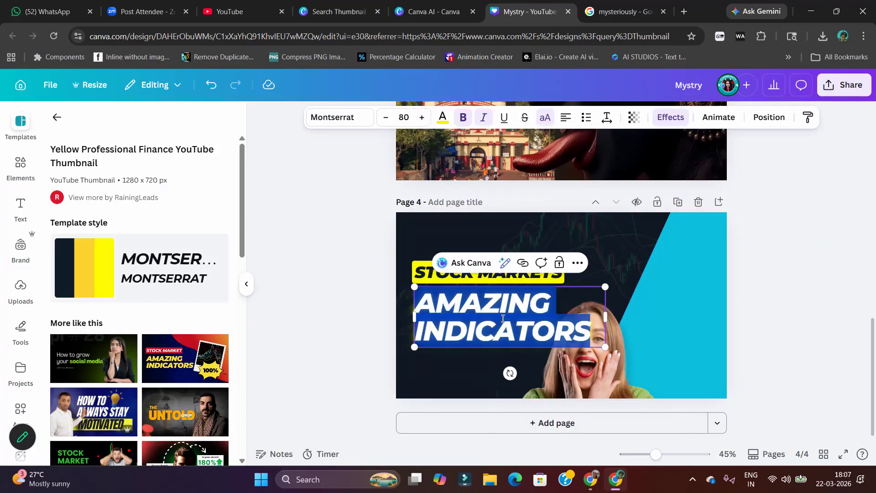
text(A)
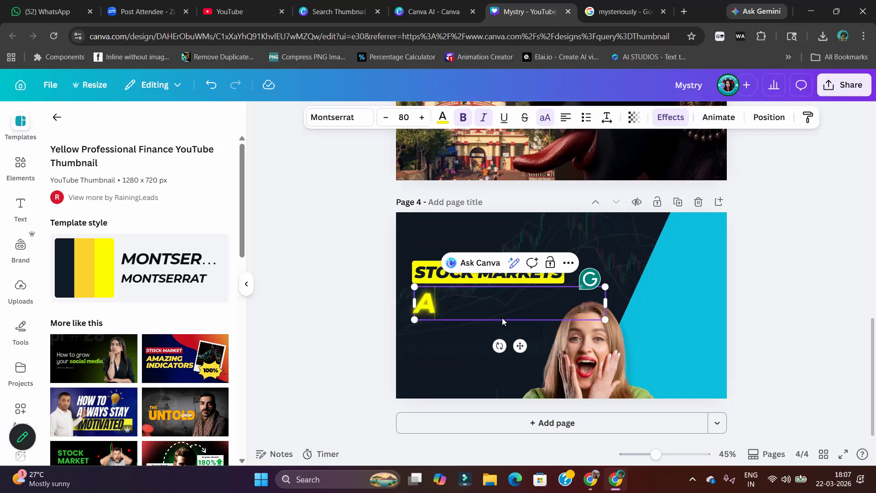
text(I CO)
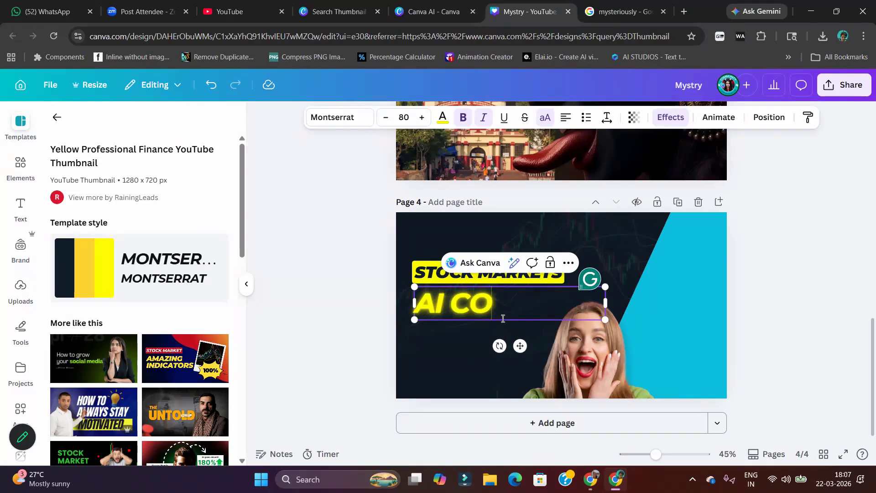
text(NTET)
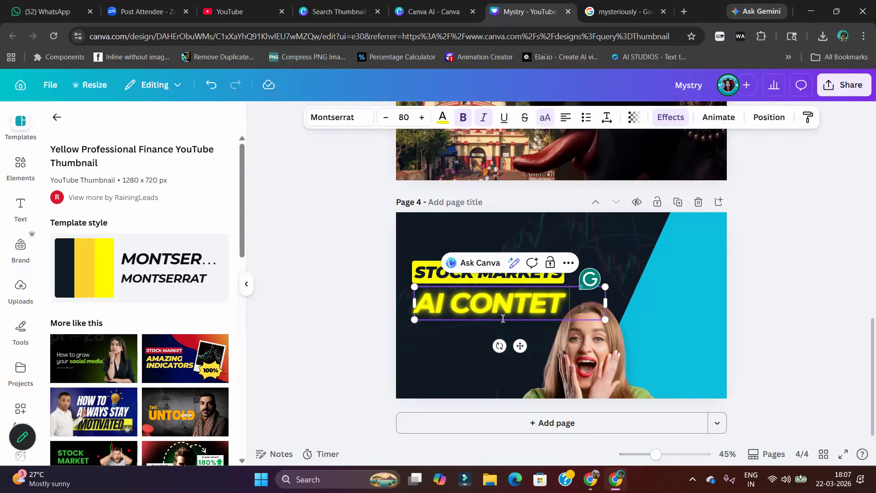
key(BackSpace)
key(BackSpace)
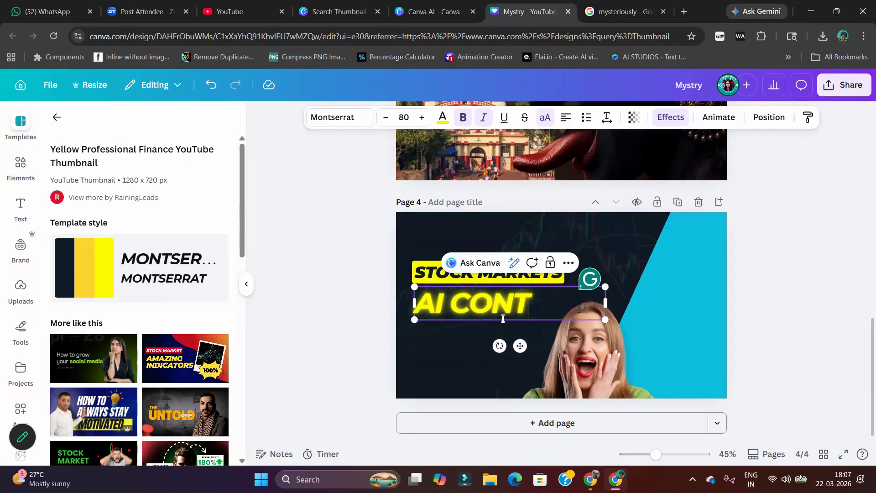
text(ENT)
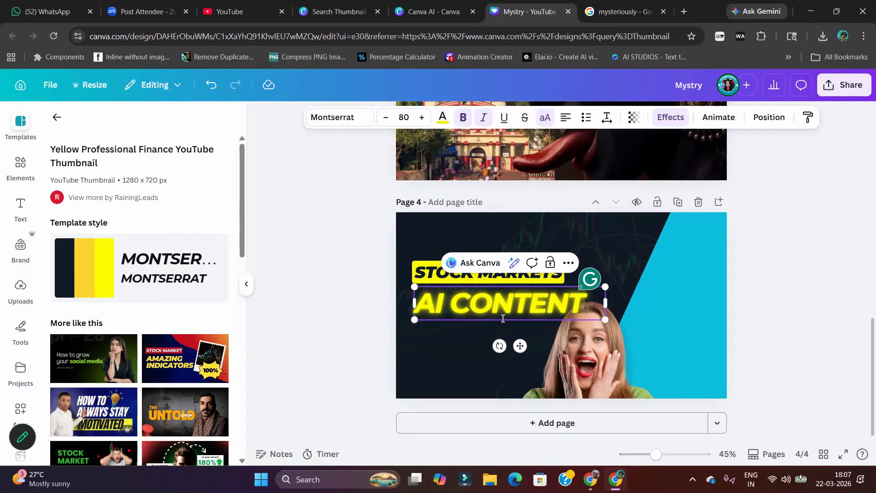
text( MASTERY)
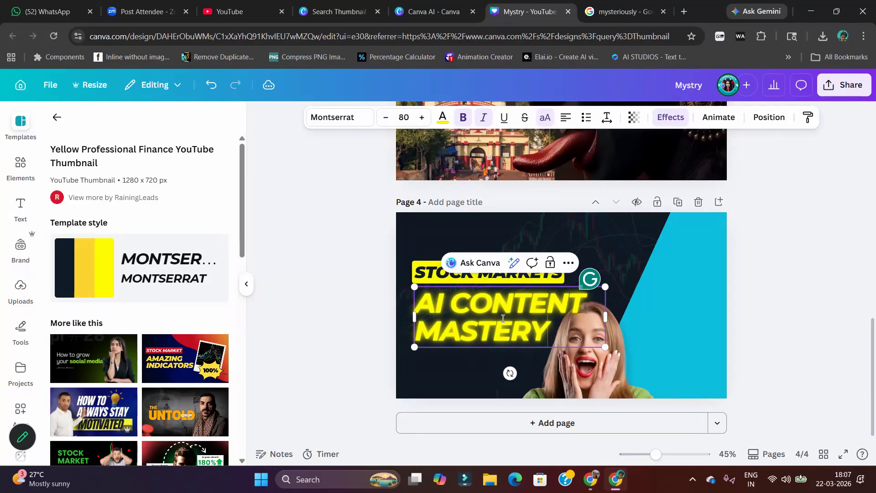
Replace the "STOCK MARKETS" label above the headline with "NANO BANANA 2"
double_click(431, 271)
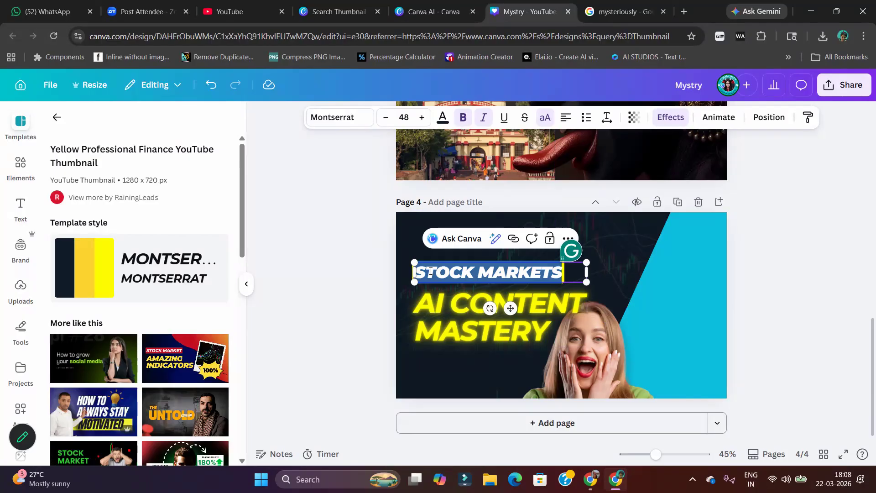
text(KING)
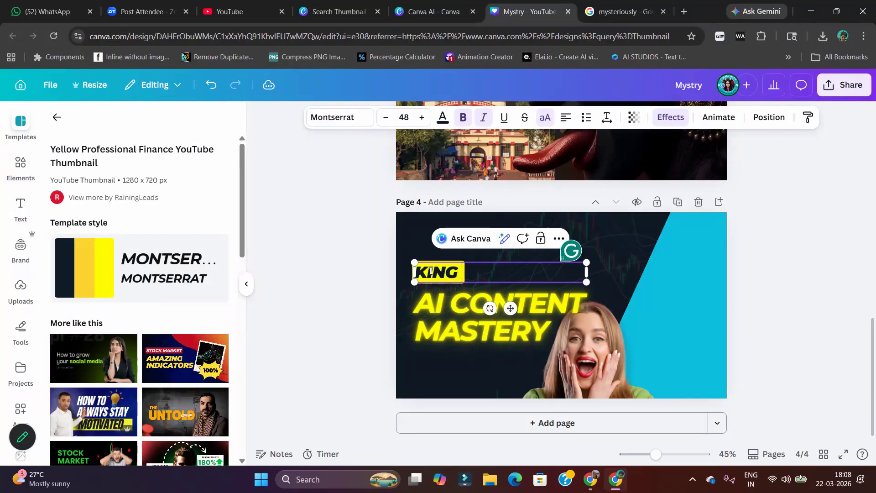
text( AI)
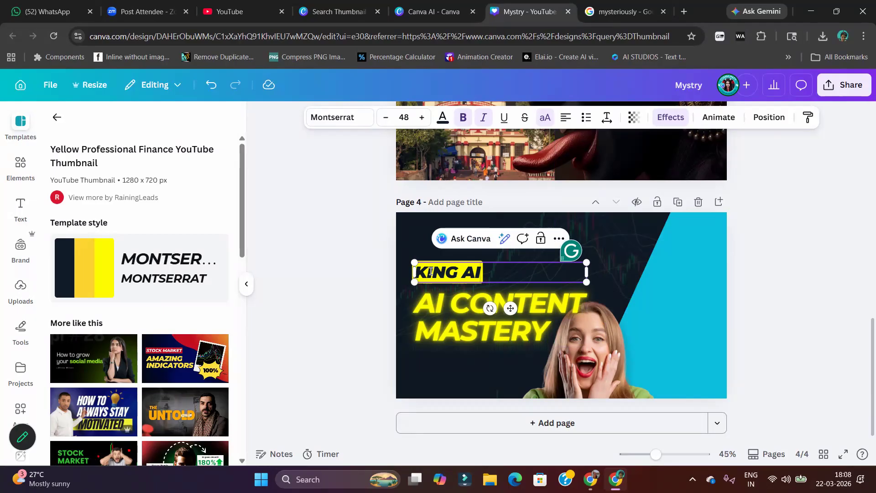
key(BackSpace)
key(BackSpace)
key(BackSpace)
key(BackSpace)
key(BackSpace)
key(BackSpace)
key(BackSpace)
text(NANO)
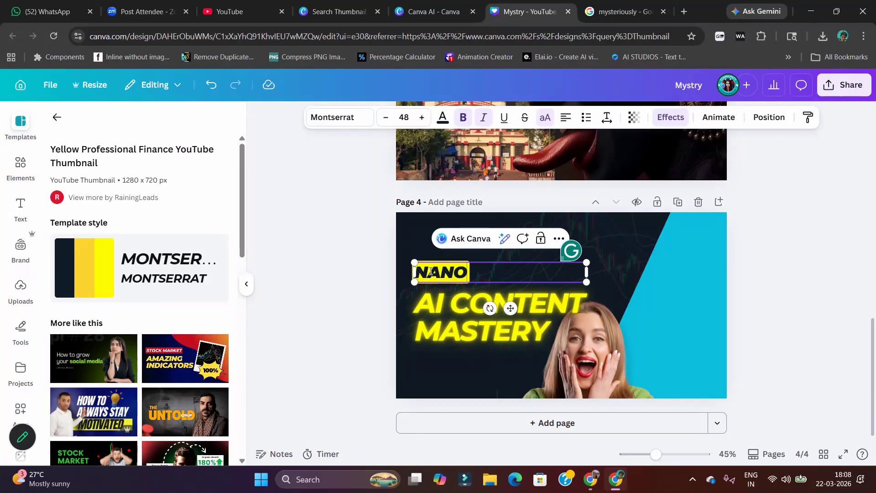
text( BANANA 2)
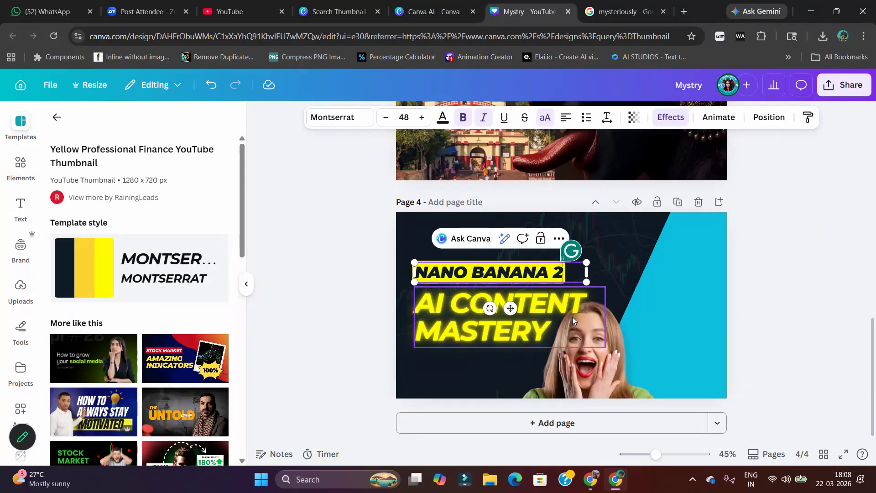
Sample the blue diagonal shape's own colour with the eyedropper as a new colour
click(706, 312)
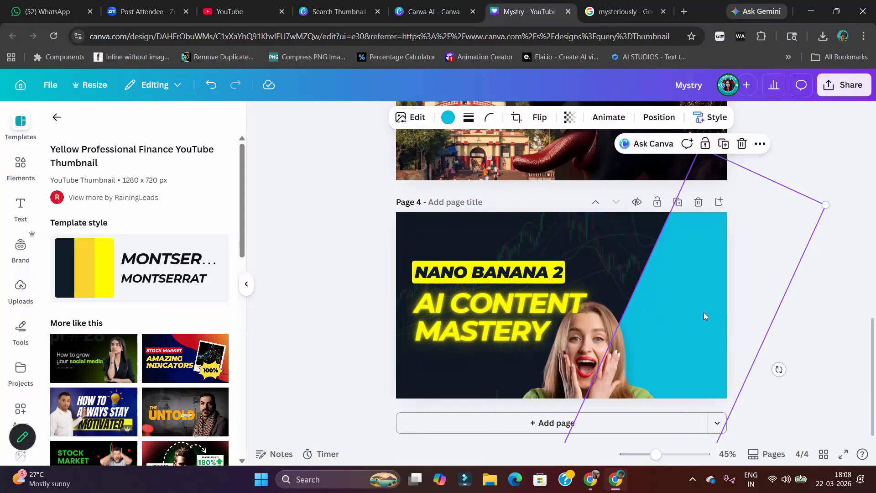
click(449, 118)
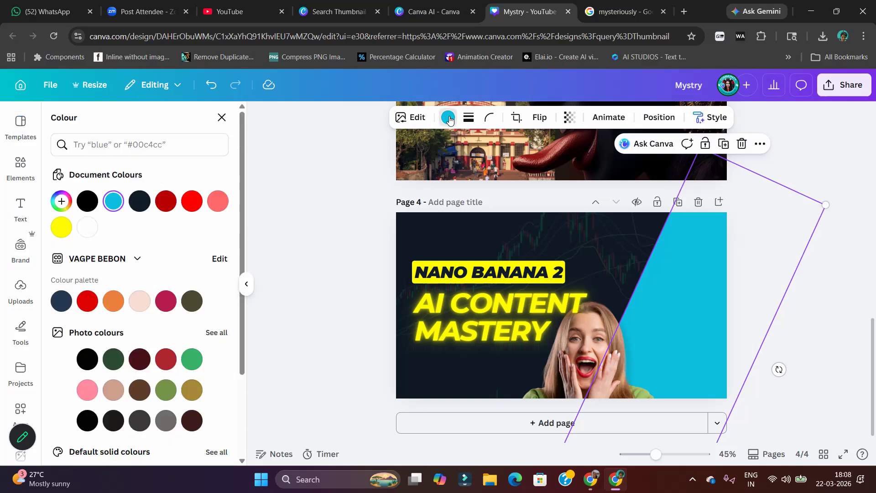
click(67, 203)
click(208, 324)
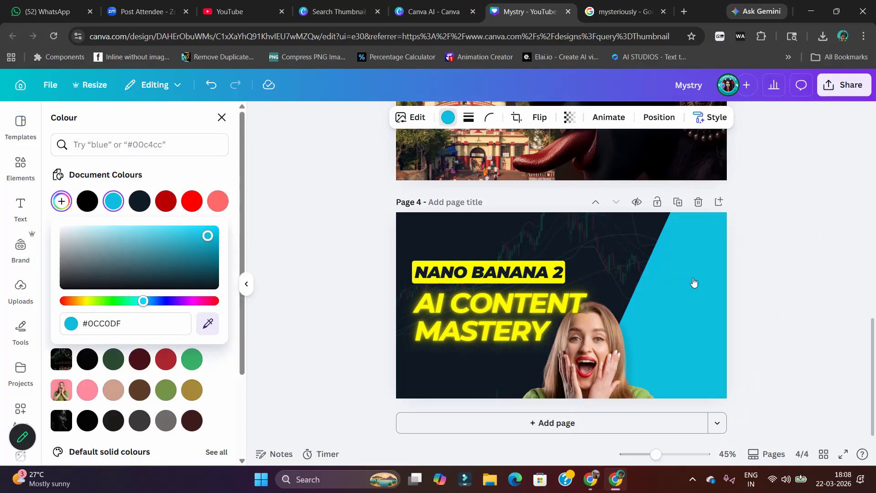
click(689, 282)
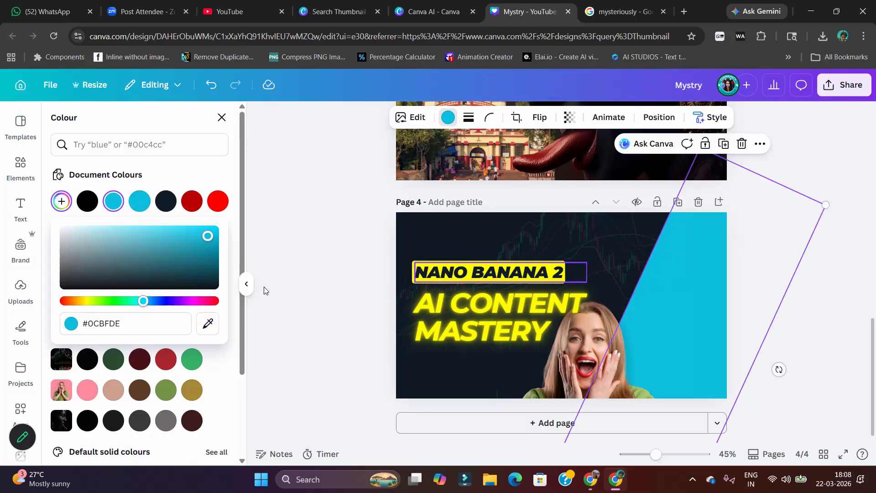
Change the text colour of the whole "AI CONTENT MASTERY" headline to the cyan-blue of the diagonal shape
click(472, 314)
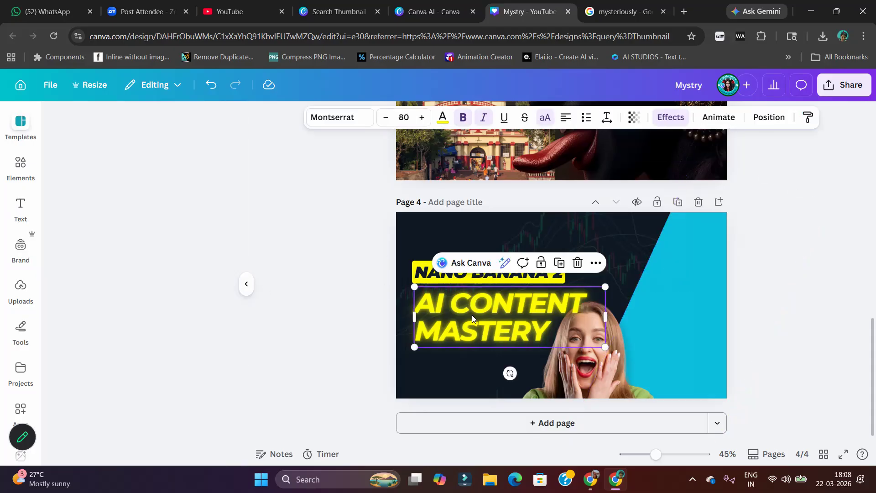
double_click(473, 315)
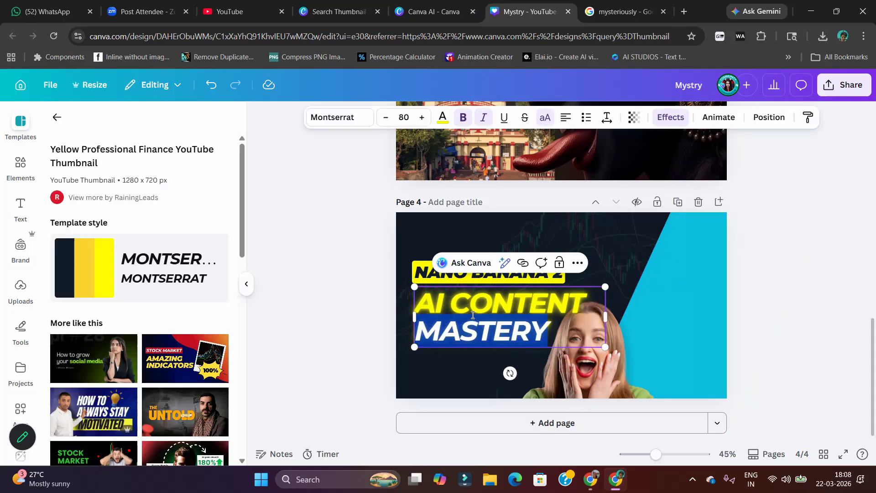
double_click(504, 309)
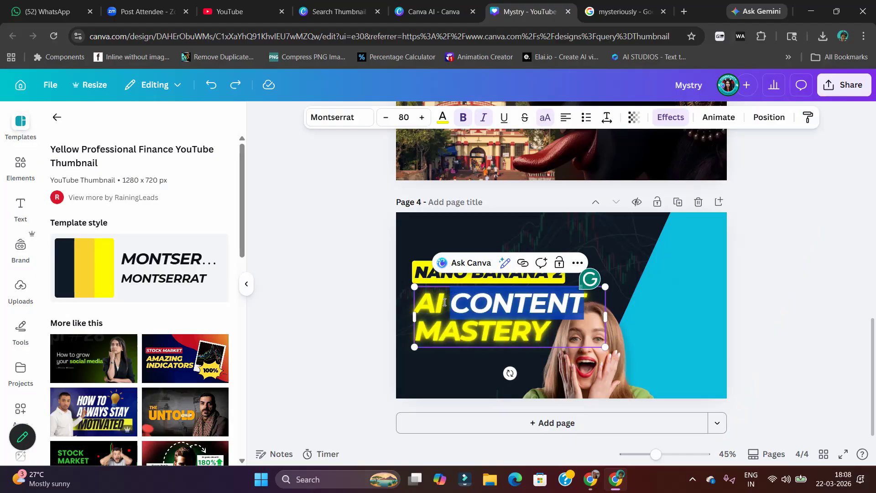
triple_click(445, 302)
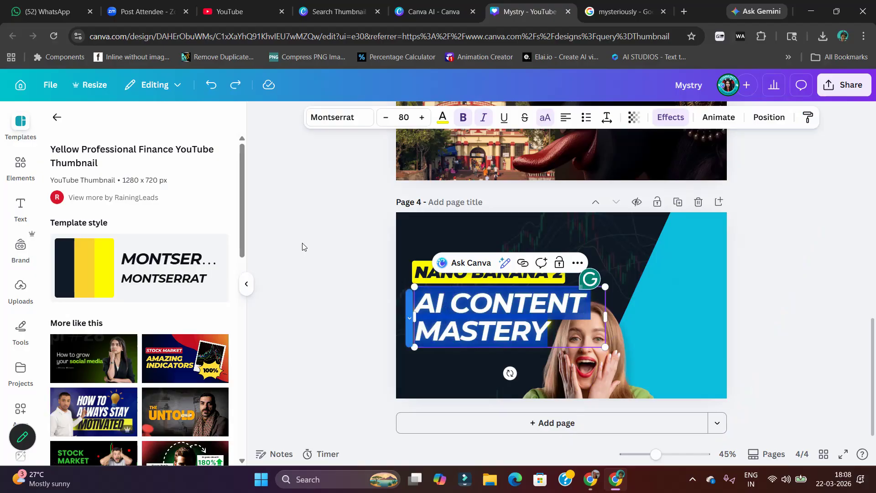
click(442, 119)
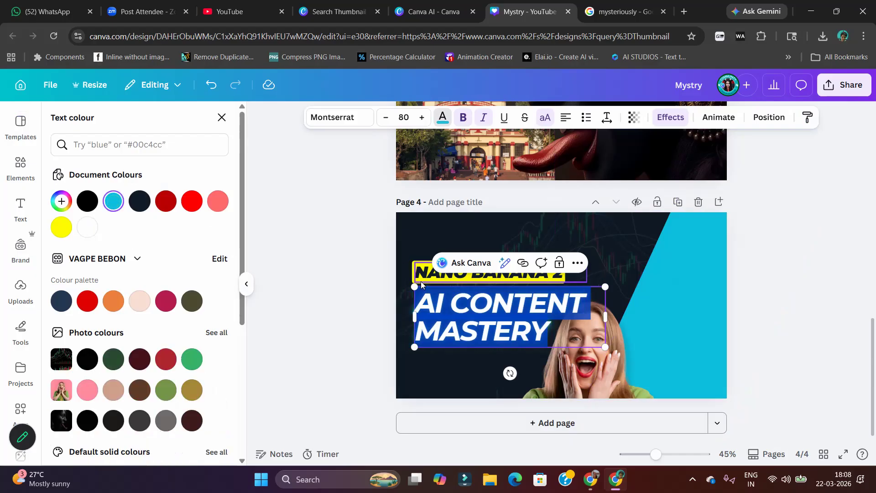
Open the background effect settings of the "NANO BANANA 2" label
click(413, 268)
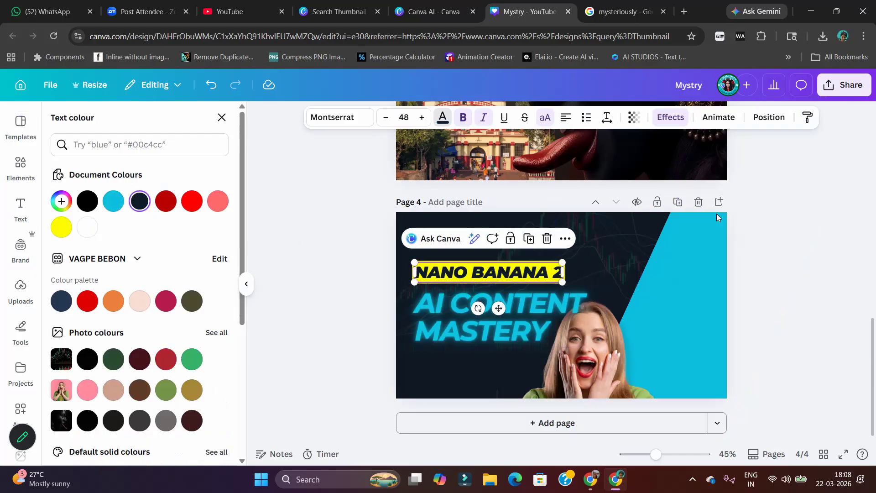
click(678, 121)
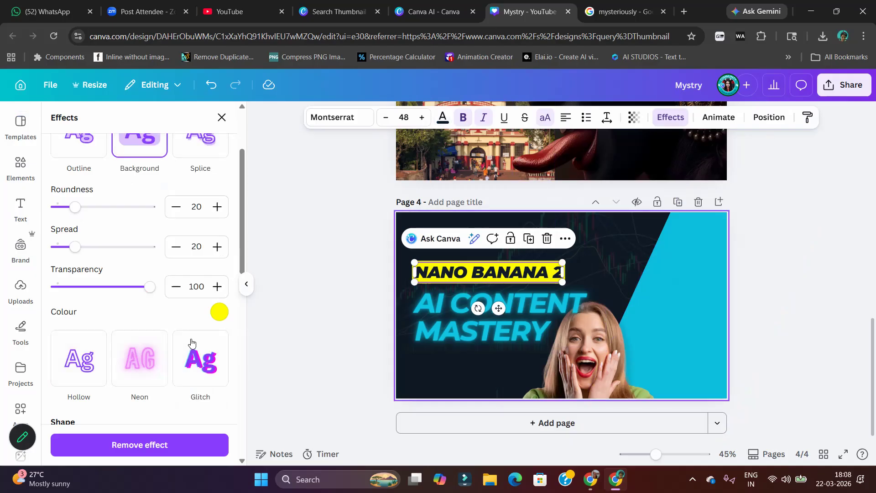
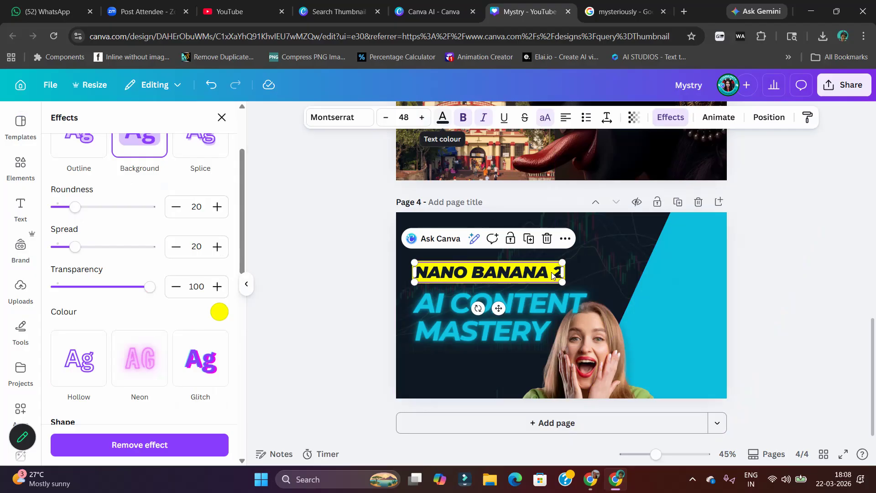
Change the background effect colour of the "NANO BANANA 2" label to the cyan-blue document colour
click(221, 314)
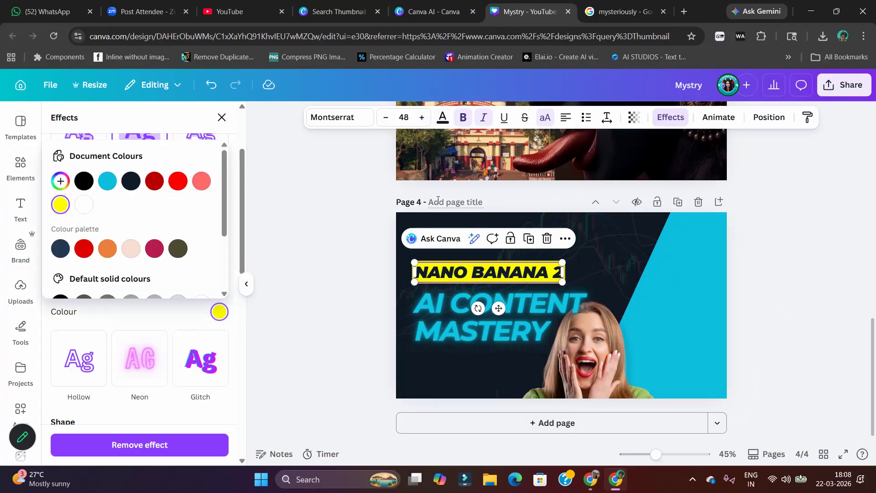
click(107, 181)
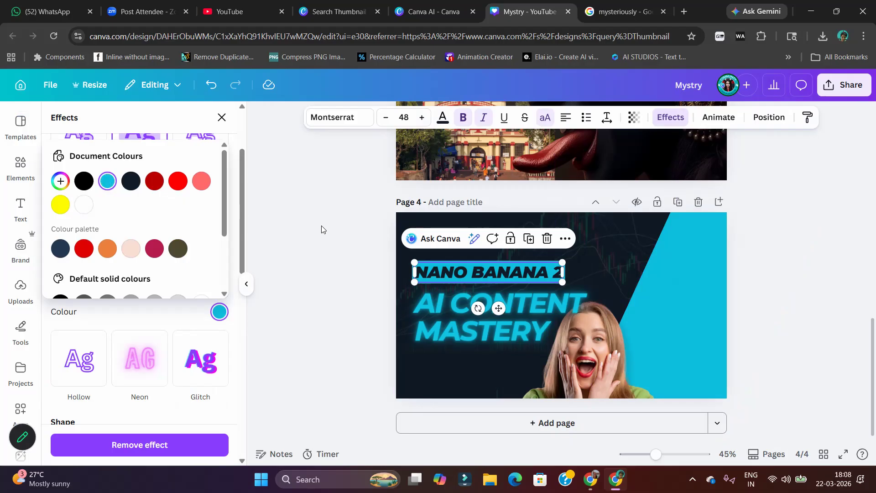
click(322, 229)
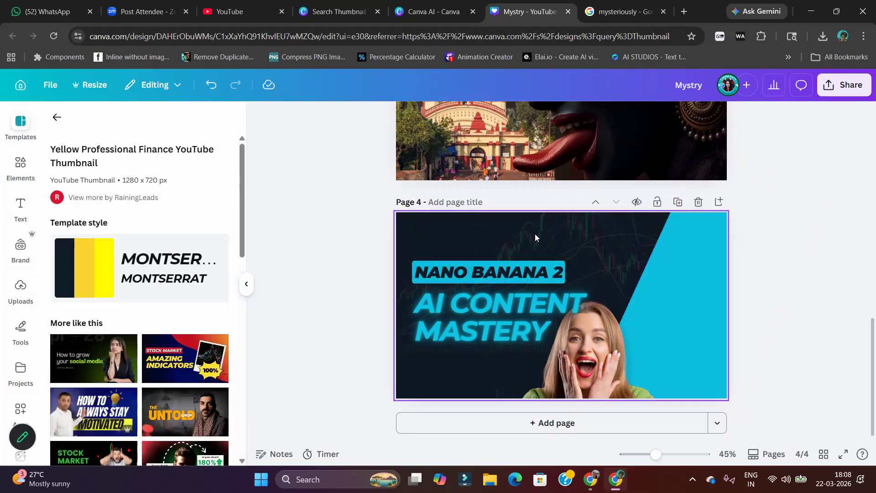
Delete the faint stock chart graphic behind the text on page 4
click(505, 234)
key(Delete)
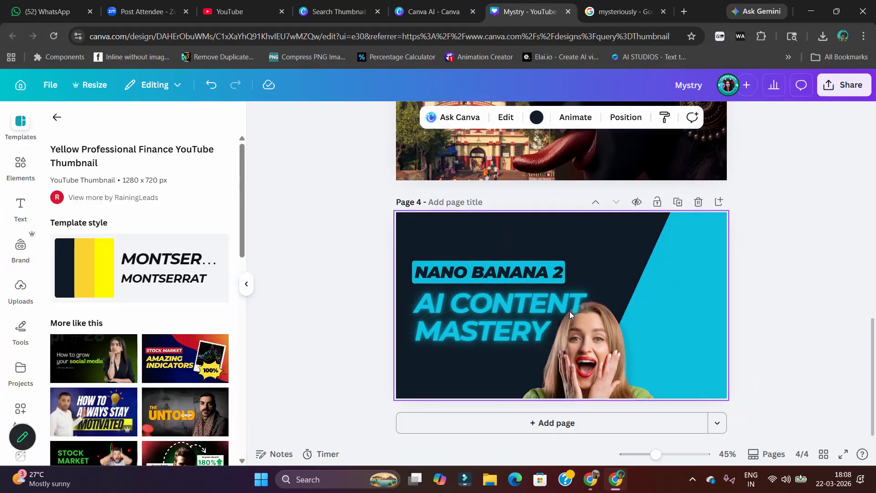
Search the elements for "AI", show all photos, and add the blue AI globe photo with the pointing hand to page 4
click(21, 164)
text(Arro)
key(BackSpace)
key(BackSpace)
key(BackSpace)
key(BackSpace)
key(BackSpace)
text(AI)
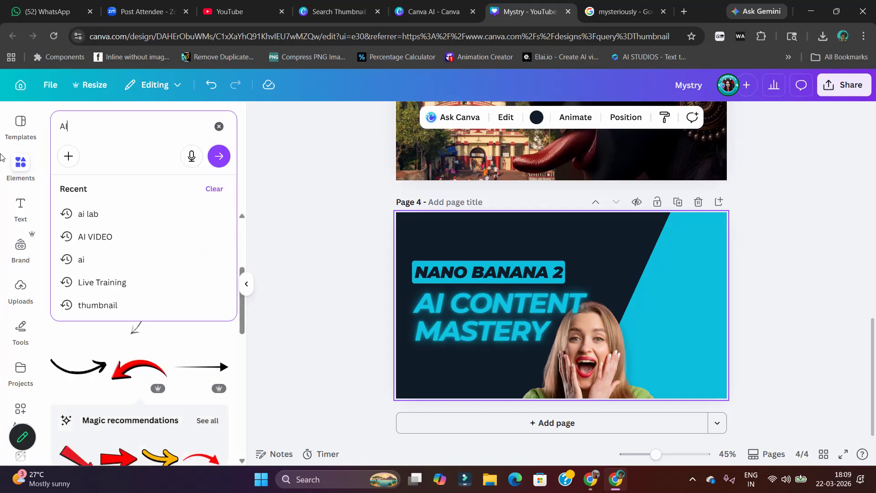
key(Return)
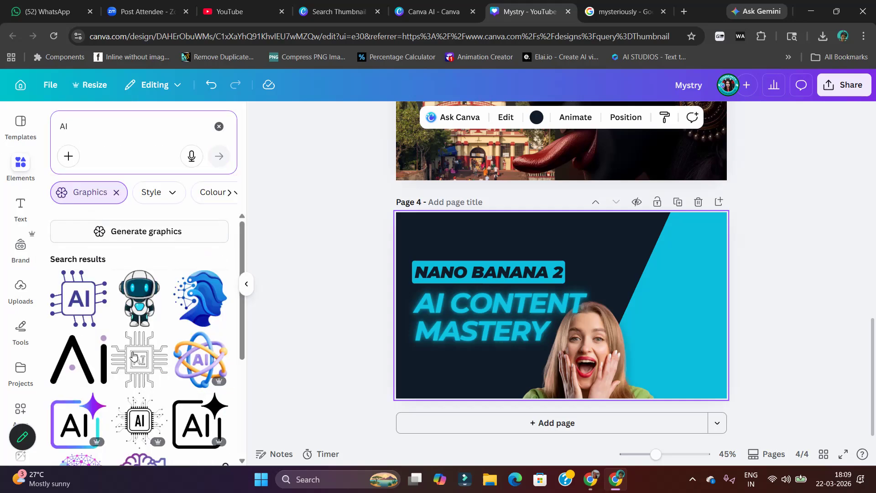
click(116, 194)
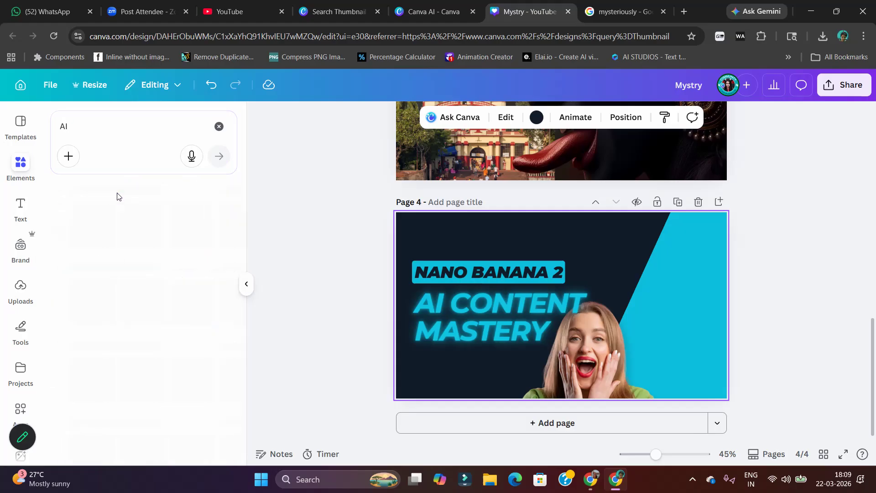
scroll(95, 338, down, 5)
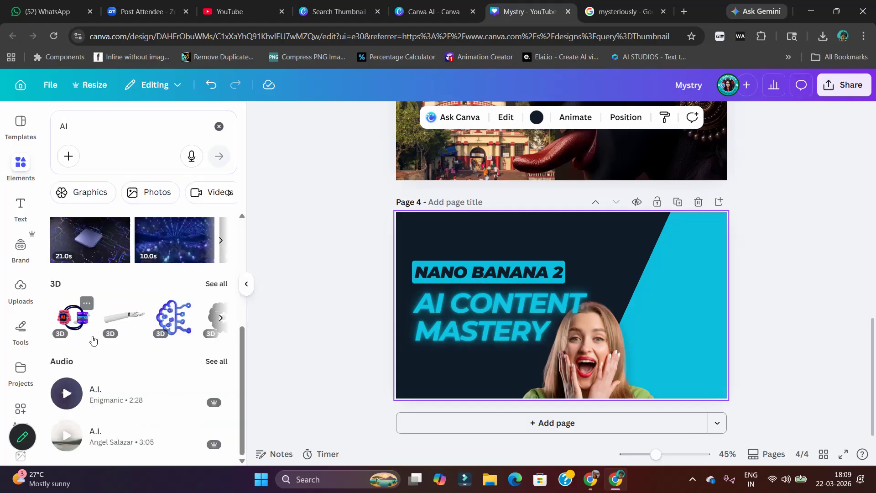
scroll(112, 310, up, 5)
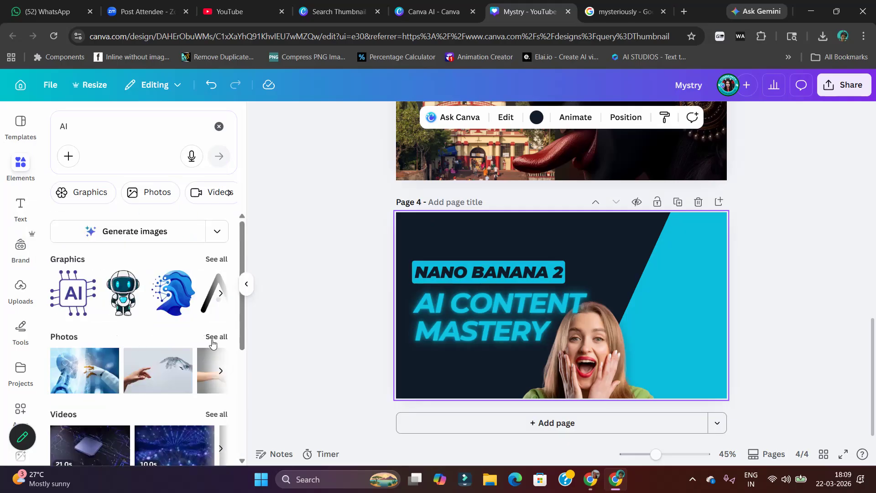
click(213, 338)
scroll(190, 334, down, 3)
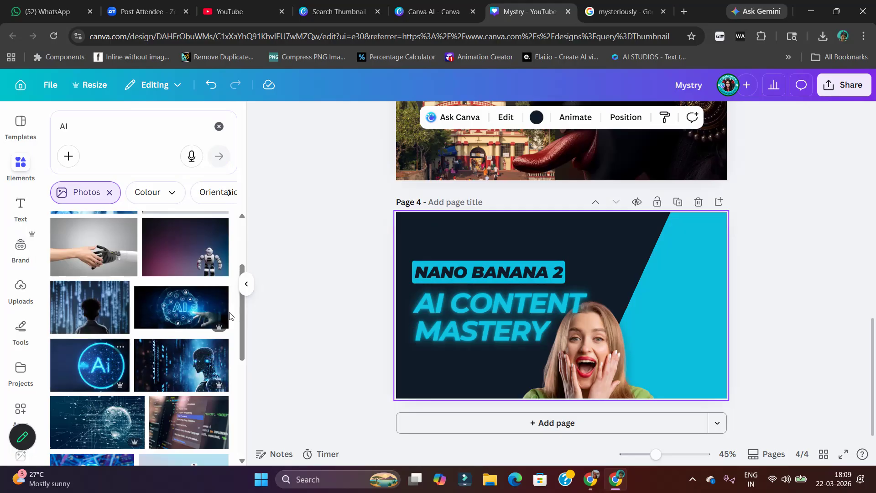
click(196, 302)
Move the "AI CONTENT MASTERY" headline lower and place the AI photo over the upper part of the thumbnail
drag(600, 318, 601, 352)
click(655, 308)
drag(653, 298, 624, 274)
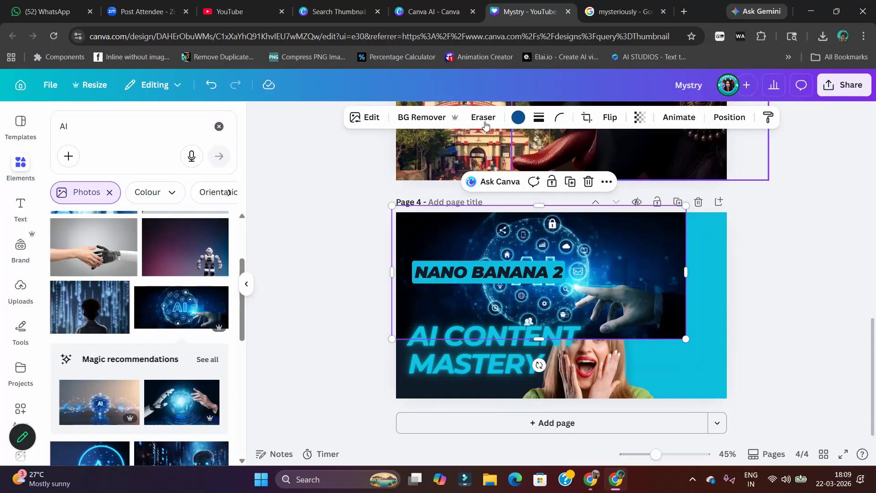
Try the background remover on the AI photo, and undo the removal
click(429, 119)
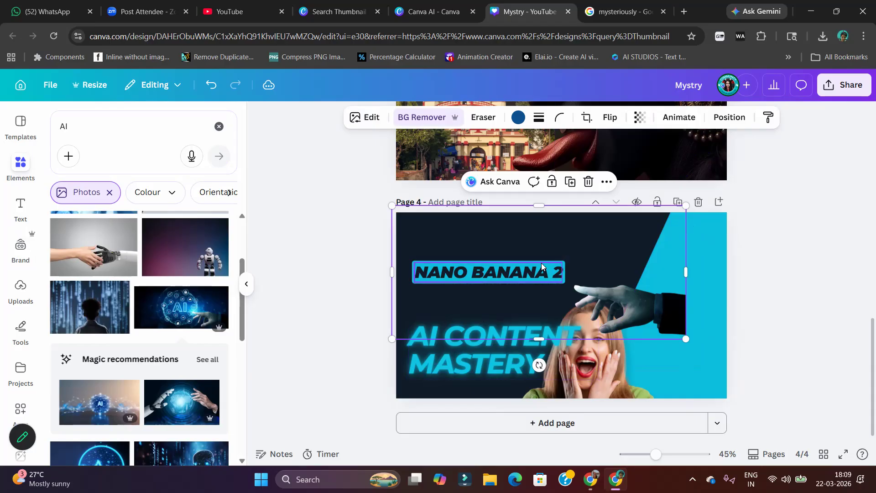
click(211, 85)
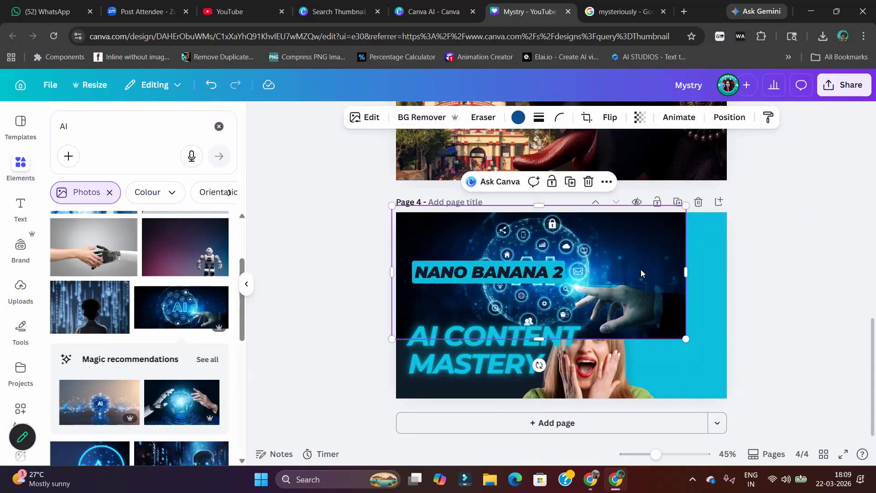
Enlarge the AI photo and shift it so it covers nearly the whole page 4 thumbnail from the top edge down
click(356, 189)
drag(424, 240, 379, 246)
drag(641, 346, 727, 388)
drag(695, 350, 685, 340)
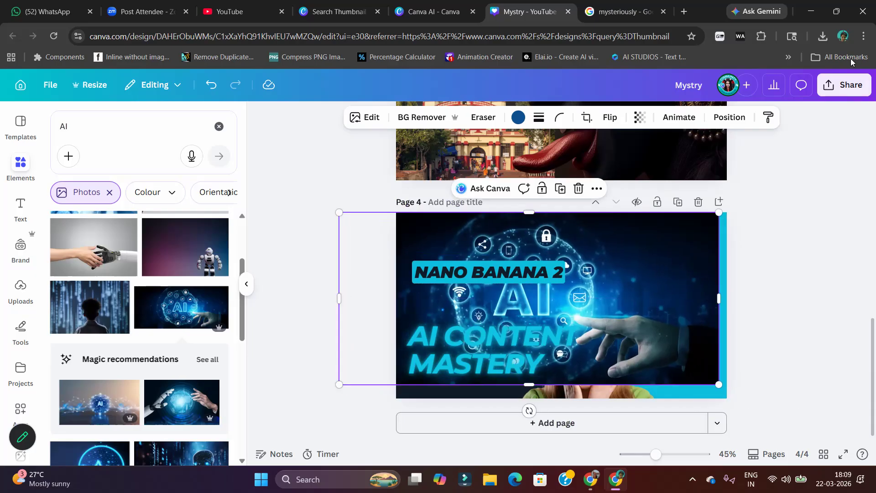
Reorder the page 4 layers so the diagonal shape lies above the AI photo and the woman above the diagonal shape
click(735, 120)
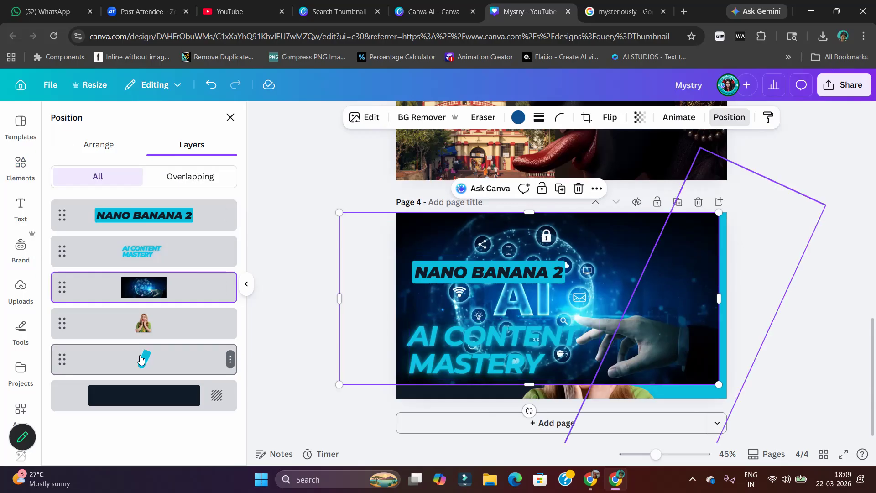
drag(141, 340, 144, 287)
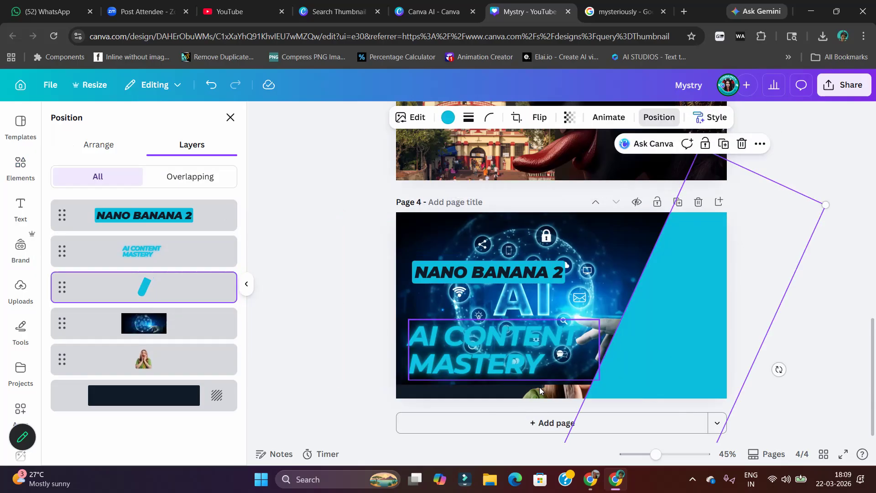
drag(108, 362, 107, 297)
Enlarge the woman cutout to fill the thumbnail's right side, and shift the headline slightly right to align with the label
drag(638, 352, 718, 267)
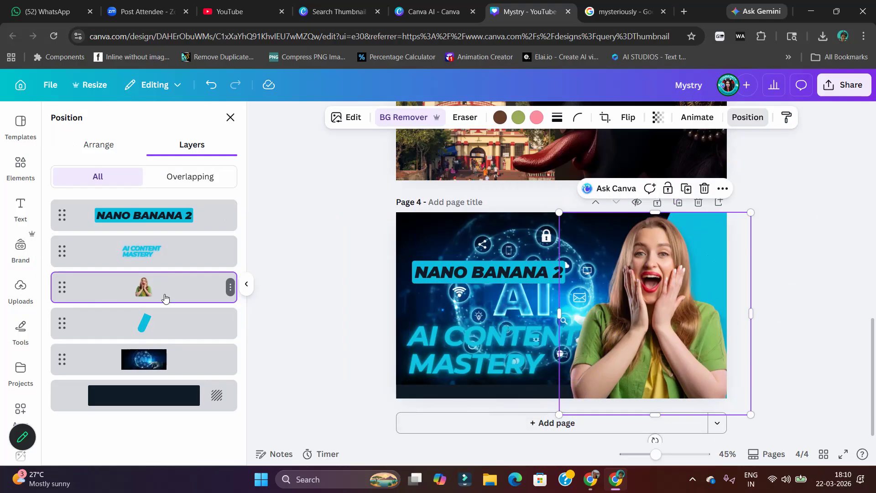
mouse_move(469, 353)
mouse_down()
mouse_move(456, 355)
mouse_move(474, 353)
mouse_up()
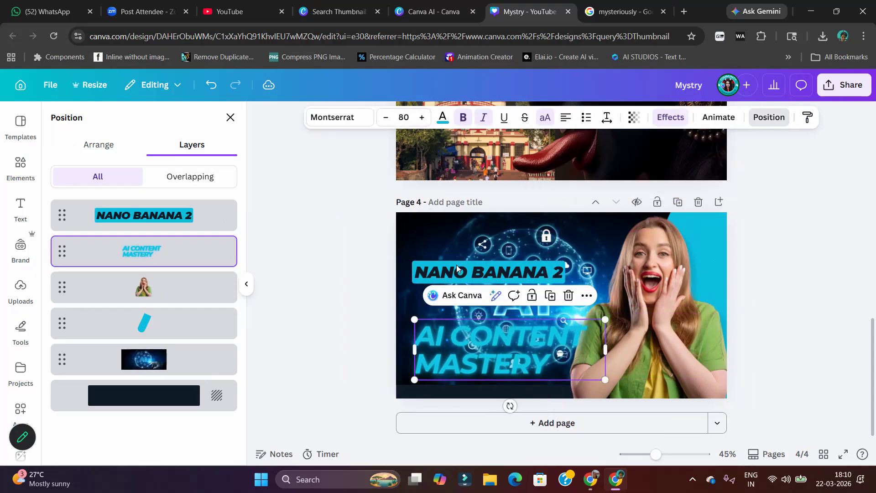
Try the Belvedere filter on the AI photo, and set the filter back to None
click(438, 218)
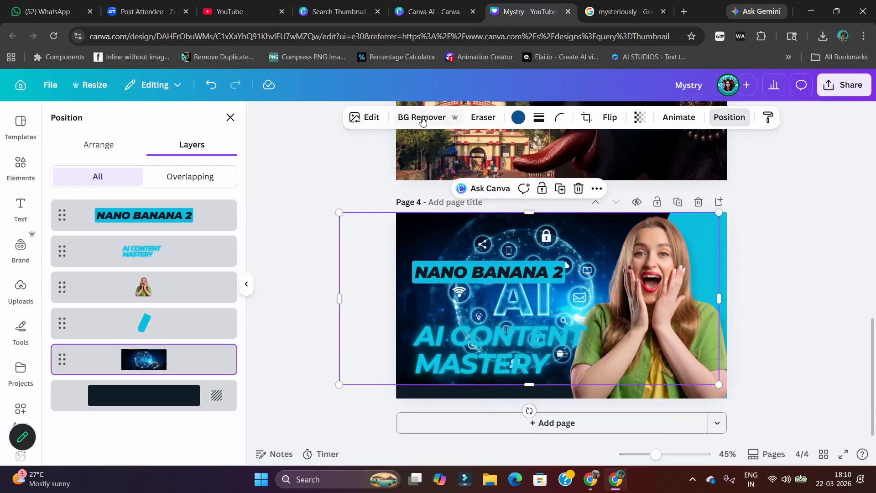
click(370, 118)
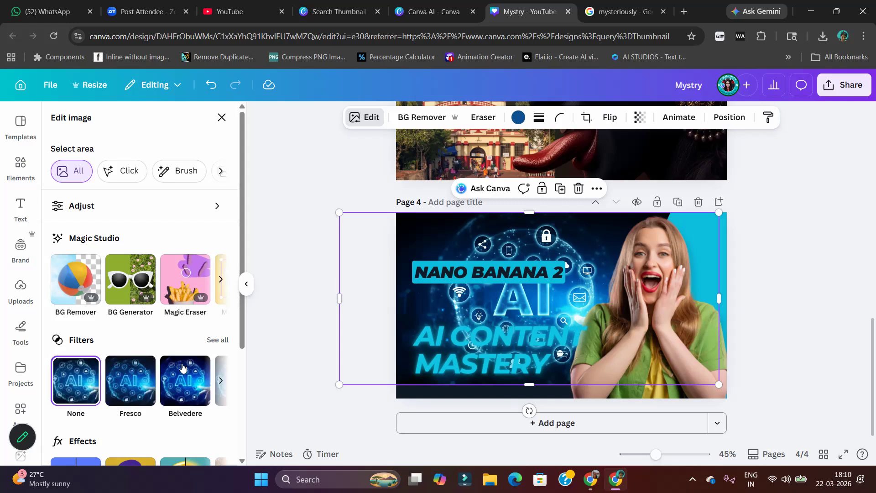
click(177, 374)
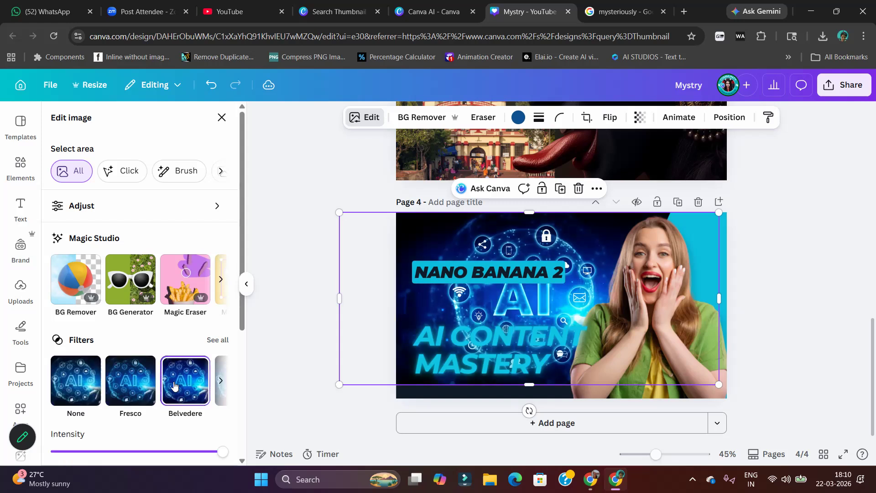
click(75, 380)
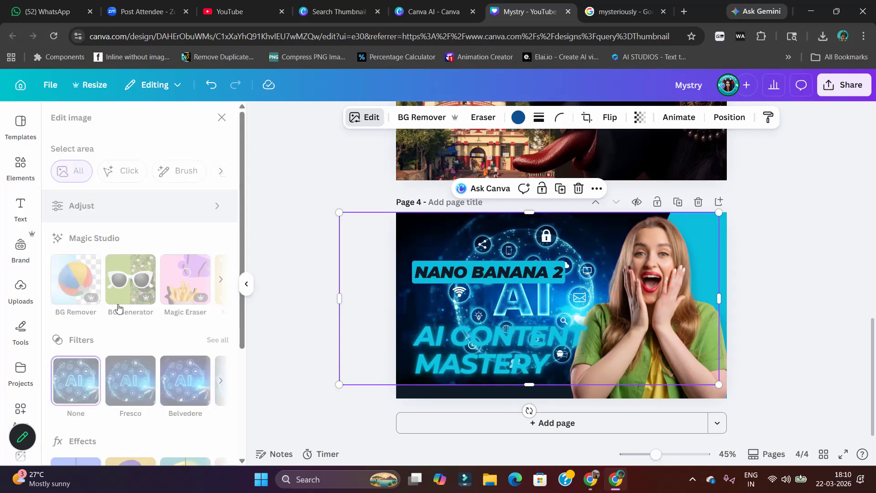
Darken the AI photo by setting its brightness to -60 and its highlights to -38
drag(119, 380, 83, 379)
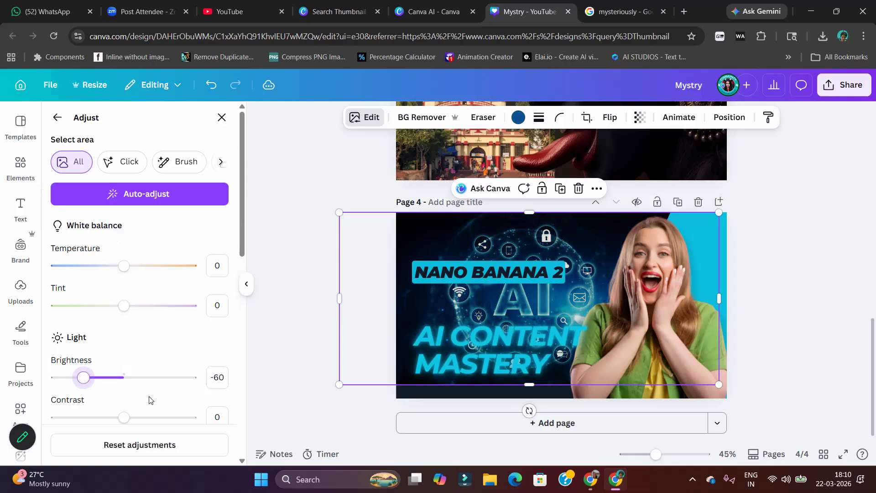
scroll(150, 400, down, 3)
drag(123, 344, 94, 345)
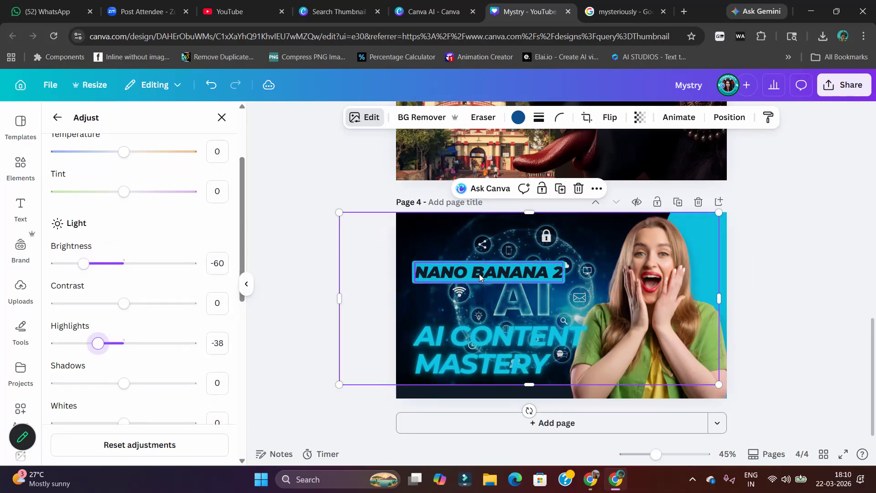
Search the elements for "Transarent Black" across all element types, without the photo filter
click(19, 167)
click(88, 131)
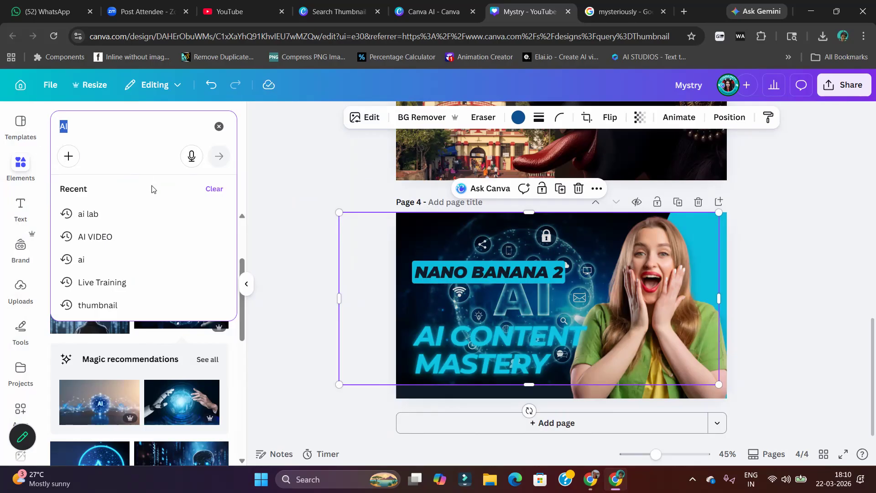
text(Tra)
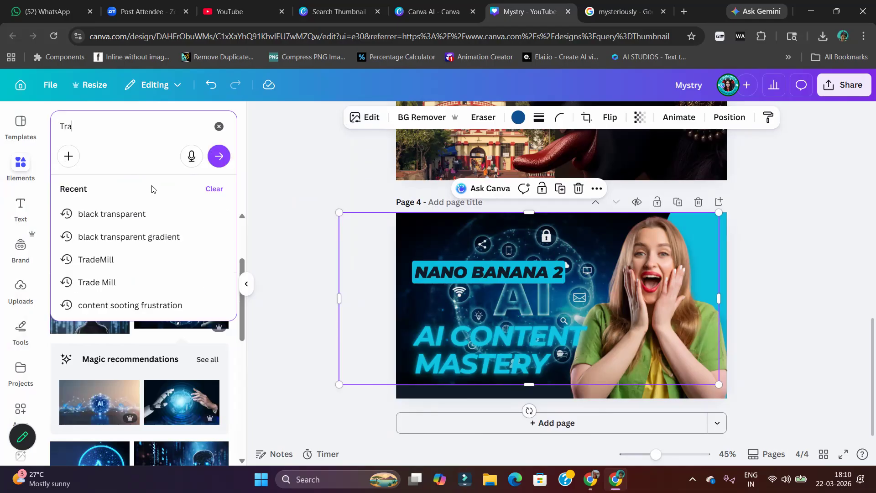
text(nsare)
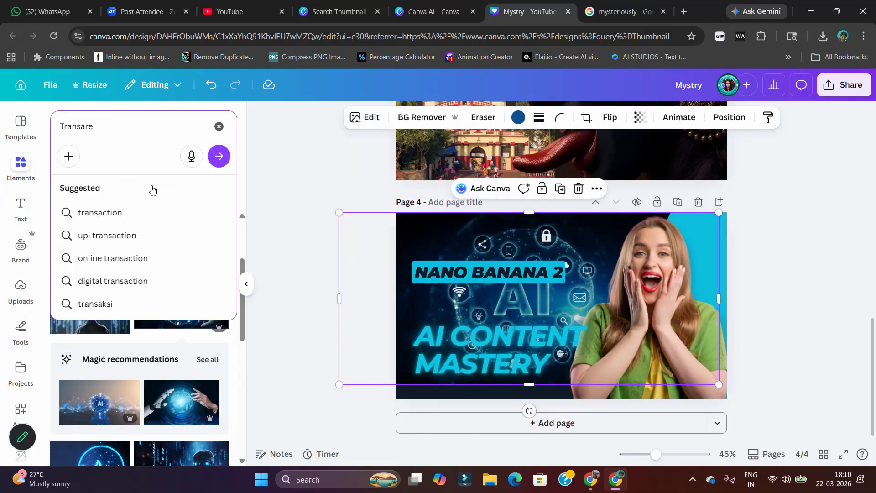
text(nt Black)
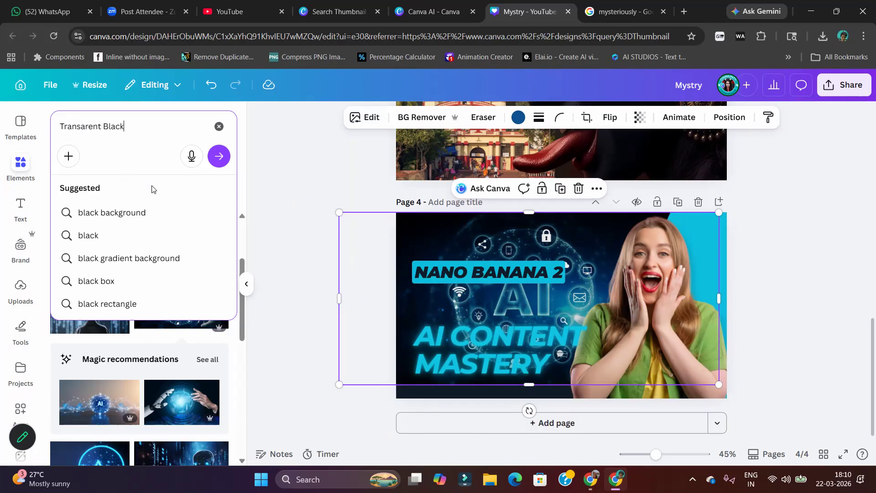
key(Return)
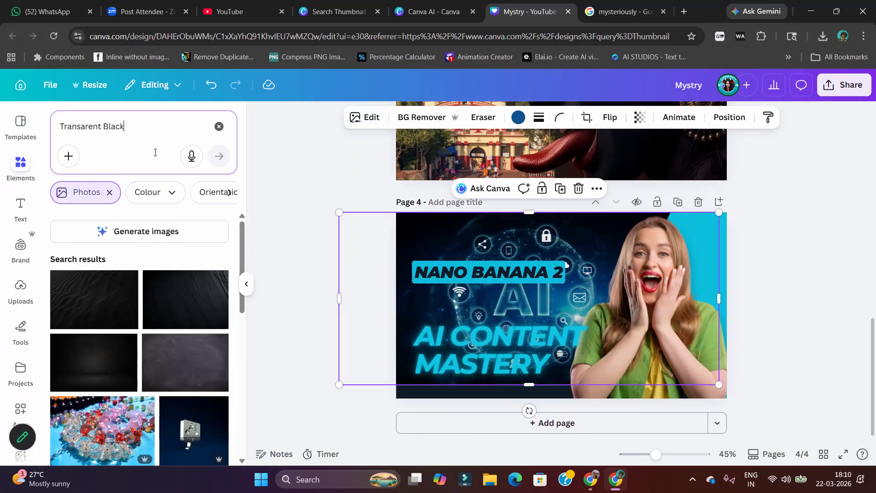
click(111, 193)
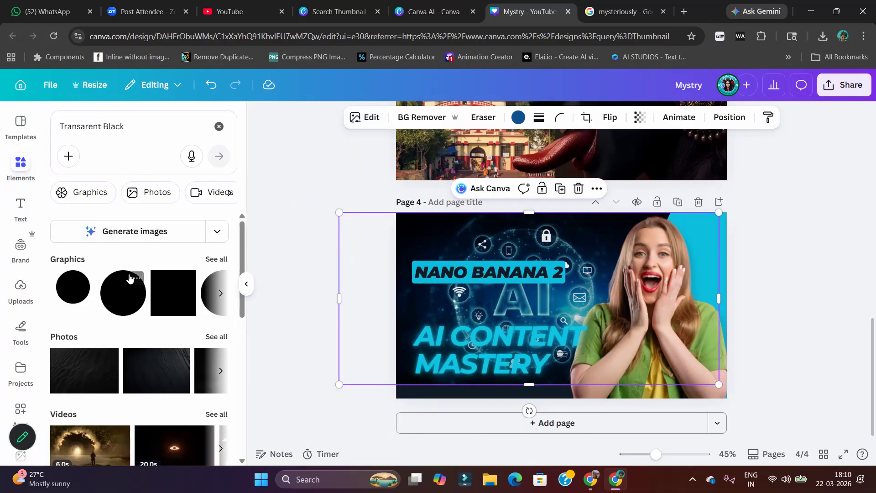
Narrow the "Transarent Black" search to graphics only and look through the results for a dark gradient
scroll(130, 277, down, 2)
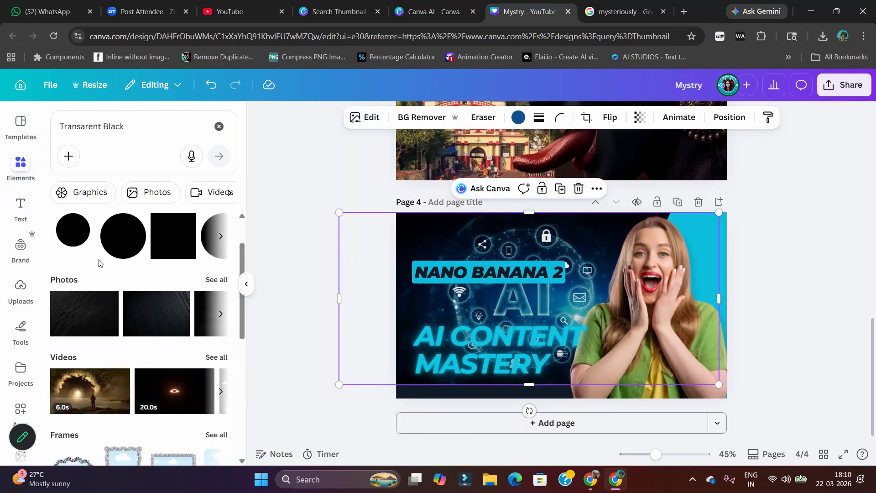
scroll(108, 269, down, 5)
scroll(100, 308, up, 2)
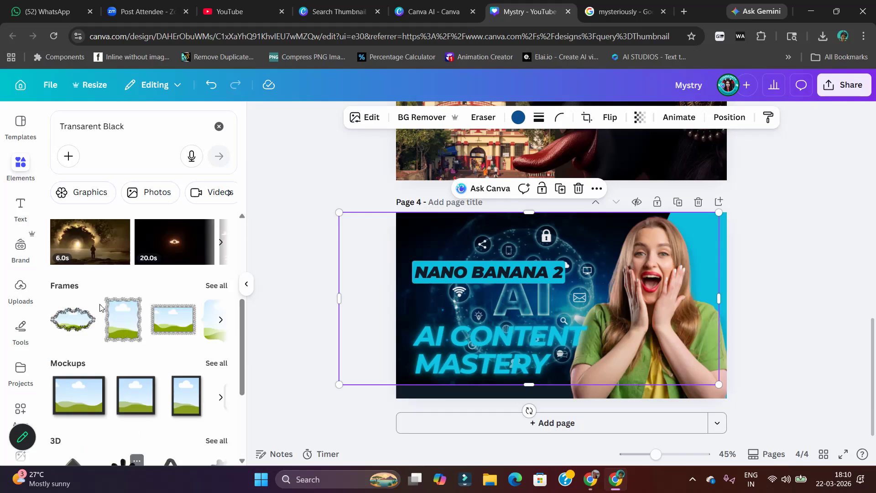
scroll(132, 211, up, 5)
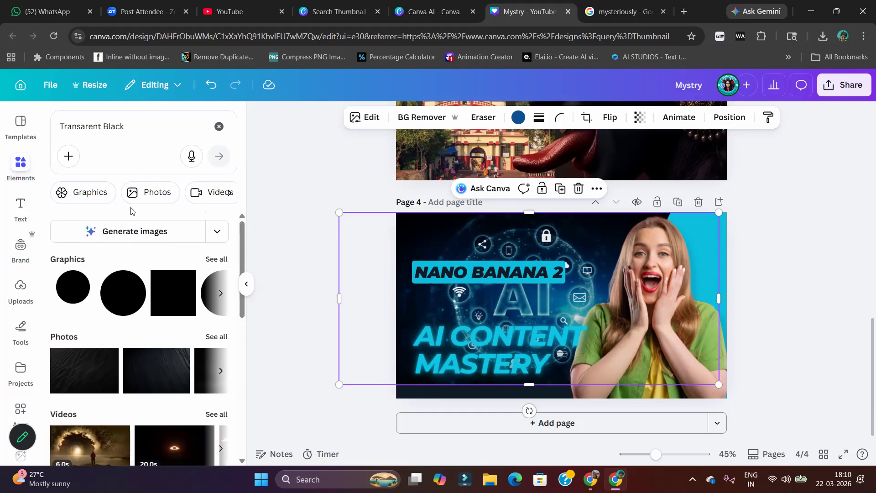
click(216, 258)
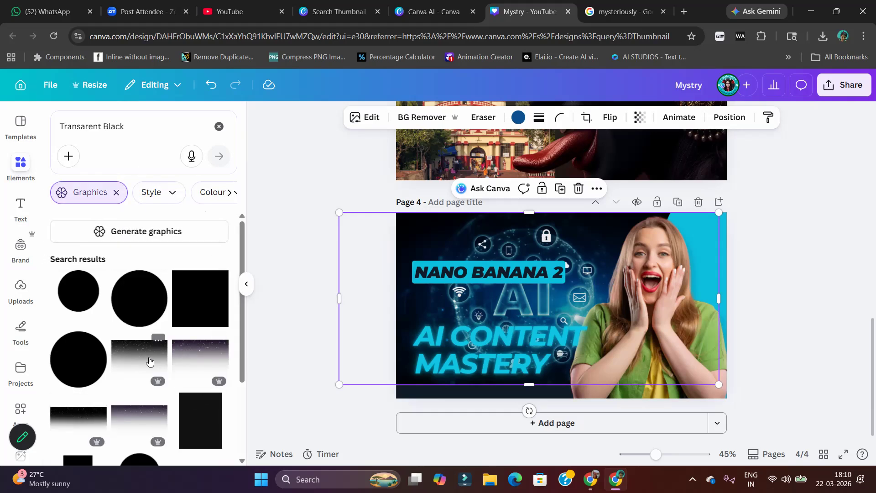
scroll(91, 328, down, 3)
scroll(76, 314, down, 5)
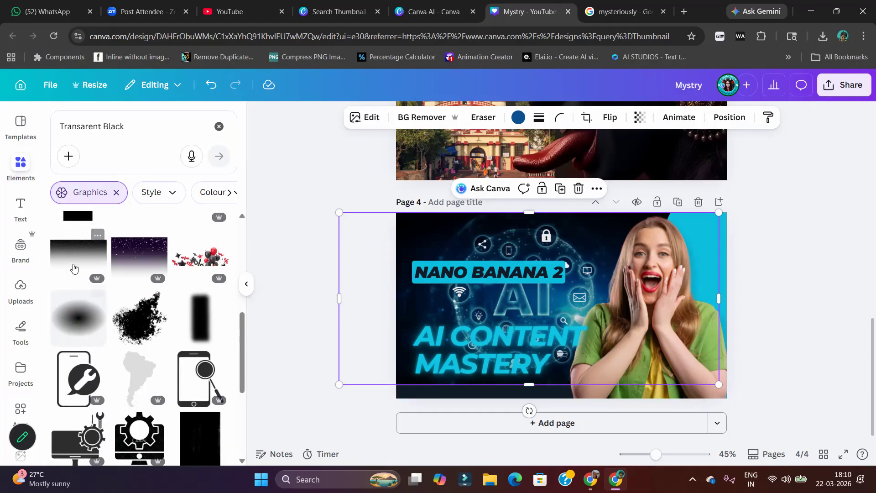
Try the starry black gradient graphic on the page 4 thumbnail, rotated a quarter turn
click(64, 259)
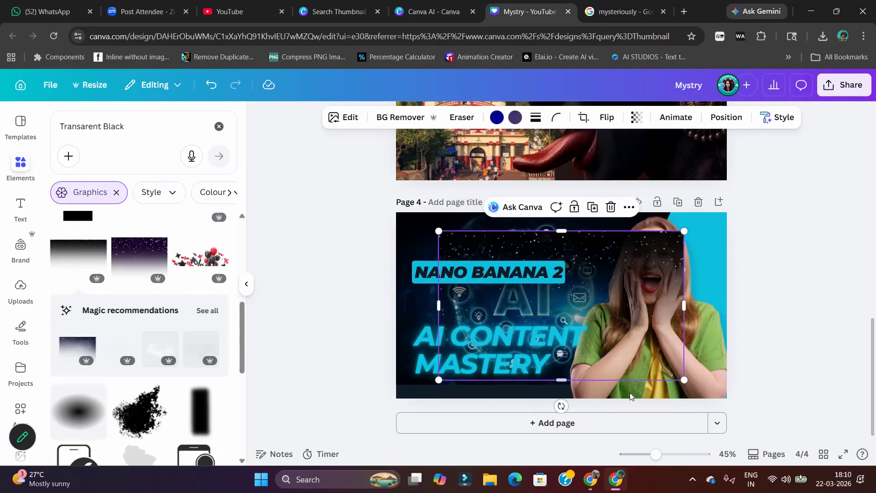
drag(562, 405, 642, 305)
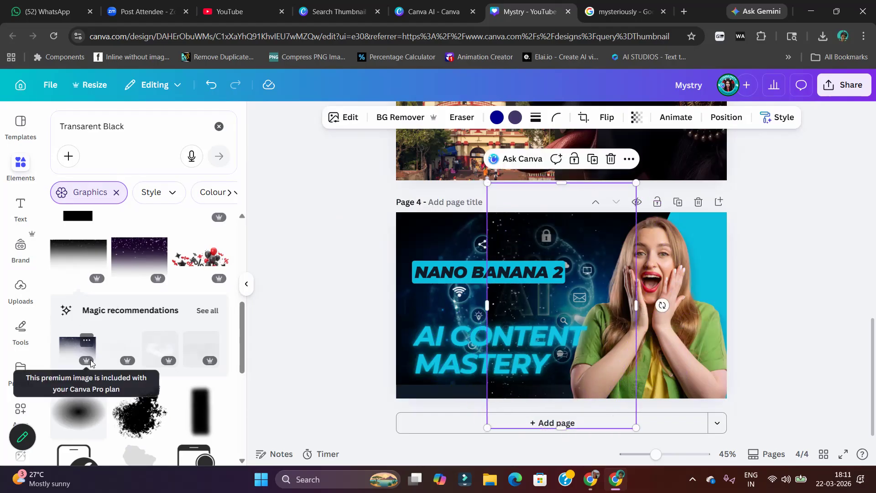
Correct the graphics search to "Transparent Black" and delete the starry gradient from the page 4 thumbnail
scroll(197, 416, down, 5)
scroll(196, 415, down, 2)
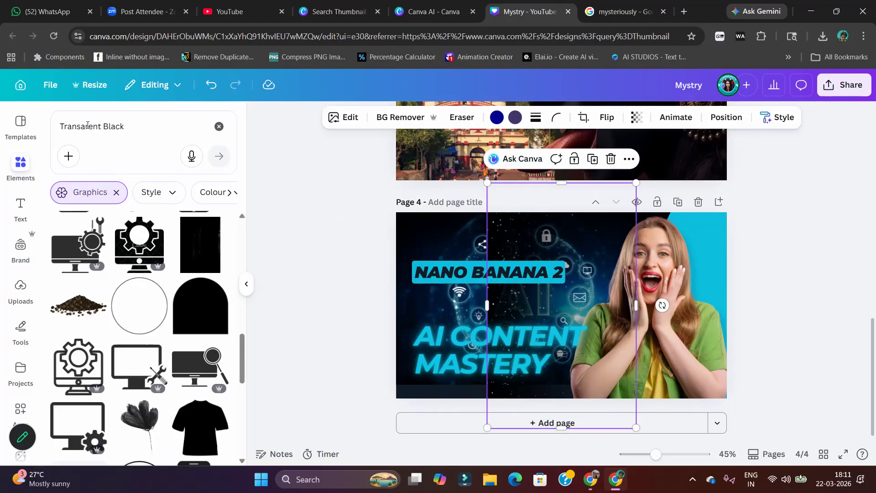
click(78, 125)
text(sp)
key(Return)
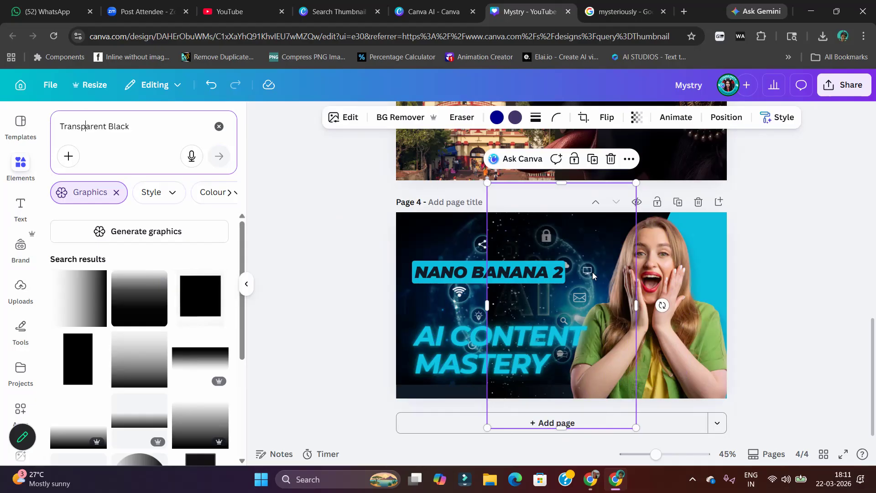
key(Delete)
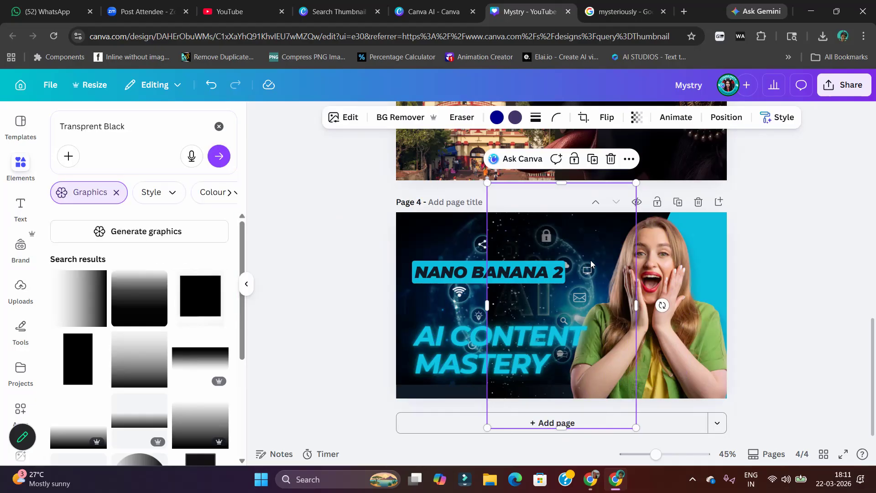
key(Delete)
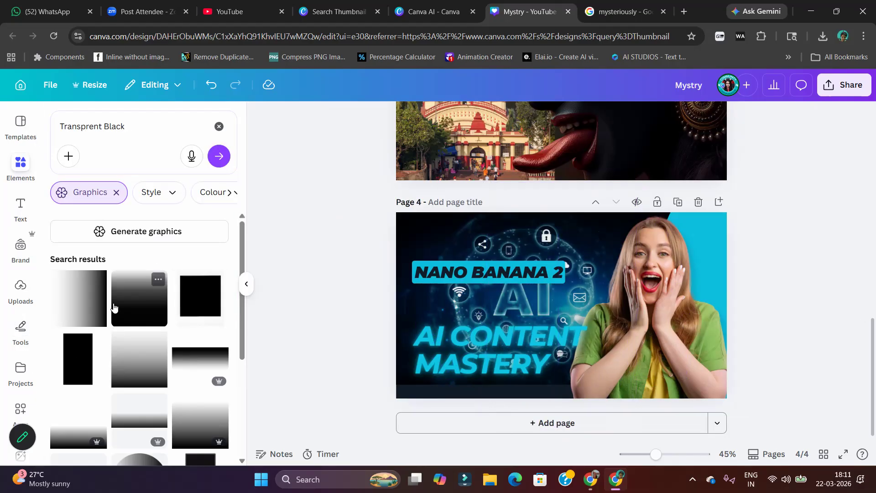
Add a fading black gradient, dark side left, enlarge it over the thumbnail's left part, and layer it directly above the AI photo
click(97, 302)
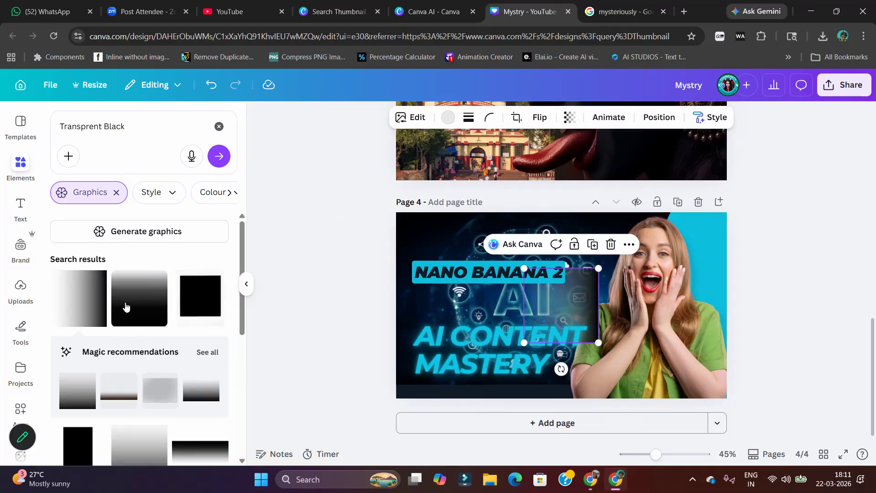
mouse_move(572, 300)
mouse_down()
mouse_move(627, 341)
mouse_move(446, 231)
mouse_move(458, 246)
mouse_move(585, 296)
mouse_up()
drag(575, 373, 502, 314)
drag(568, 314, 433, 255)
drag(376, 252, 372, 250)
drag(470, 287, 717, 374)
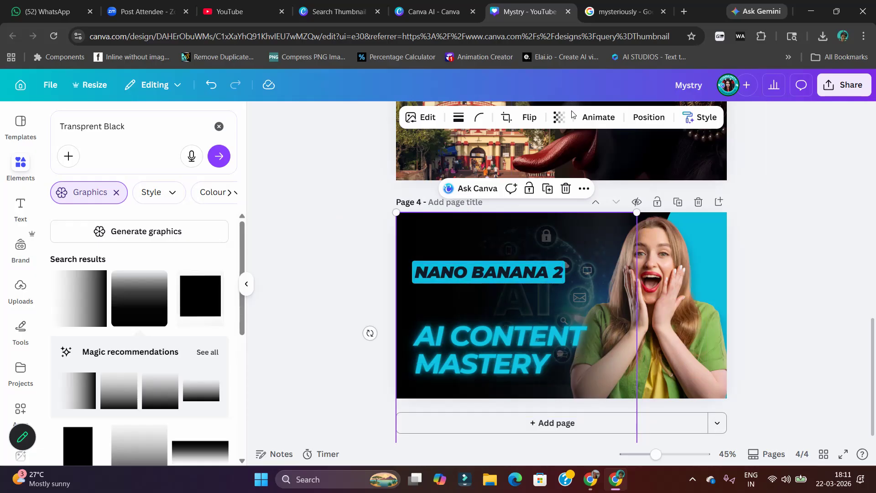
click(641, 119)
drag(152, 281, 155, 363)
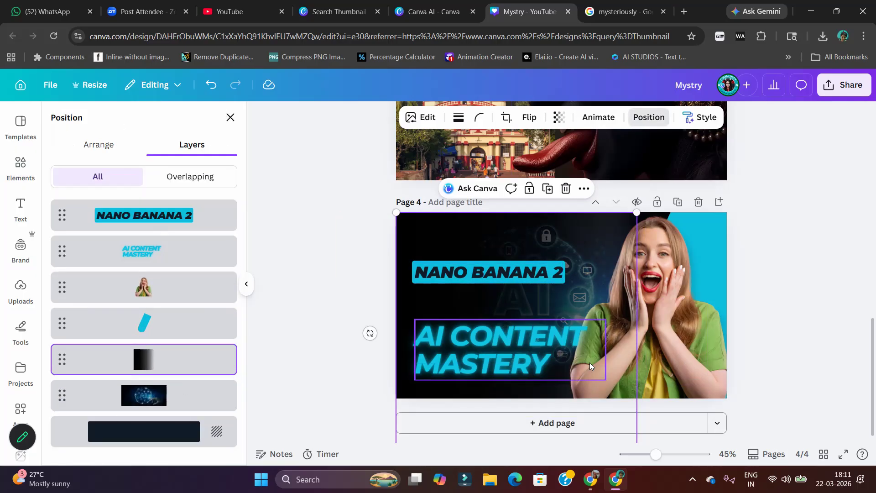
Raise the AI photo's brightness to 48 and shift the photo slightly left
click(145, 395)
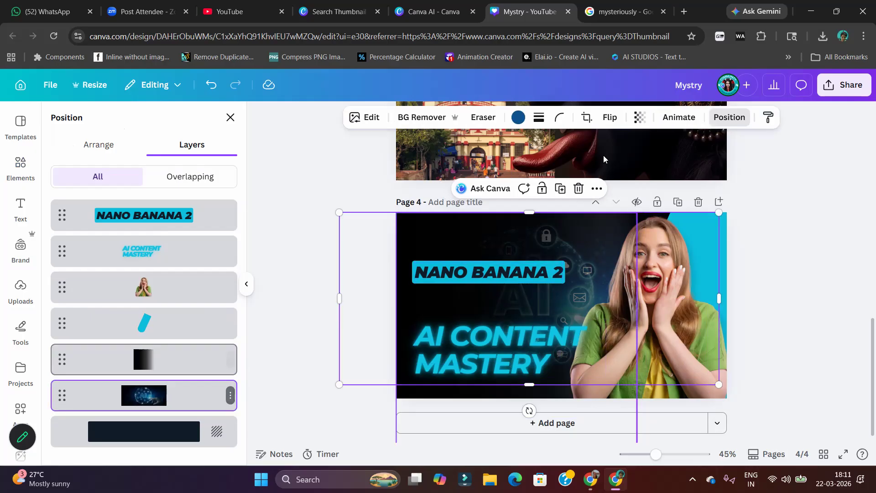
click(372, 116)
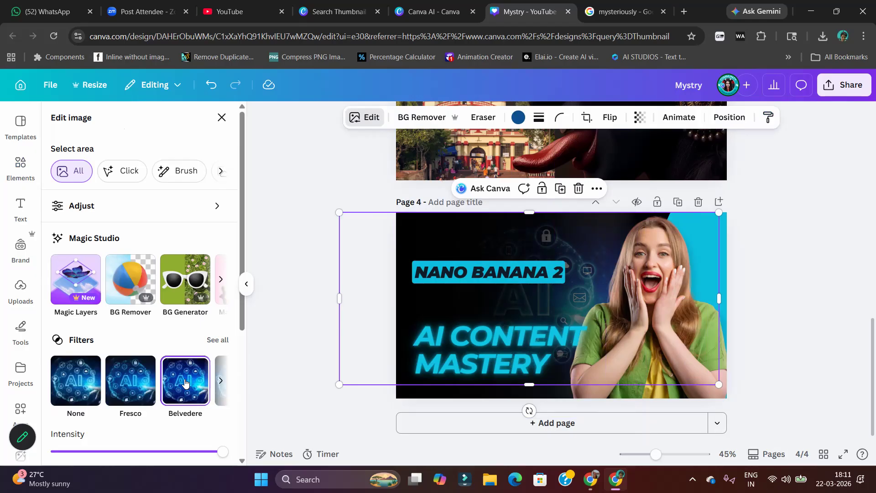
click(96, 204)
drag(93, 388, 158, 390)
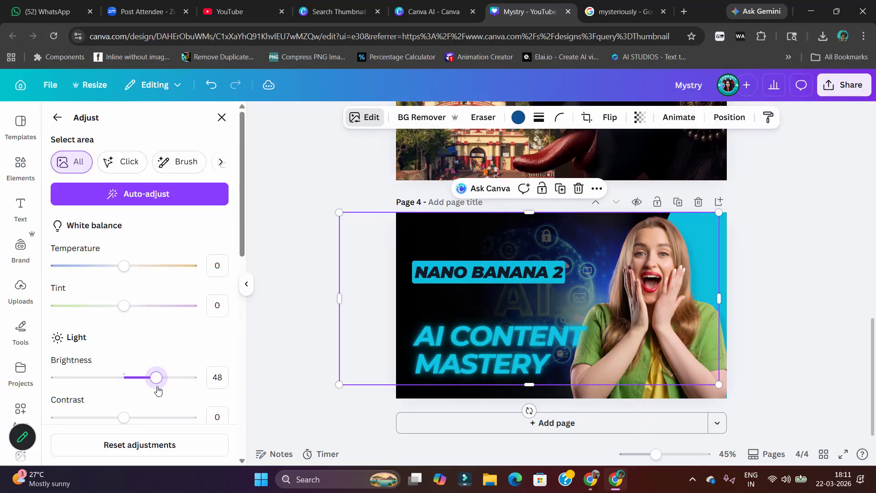
mouse_move(472, 238)
mouse_down()
mouse_move(456, 237)
mouse_move(471, 237)
mouse_up()
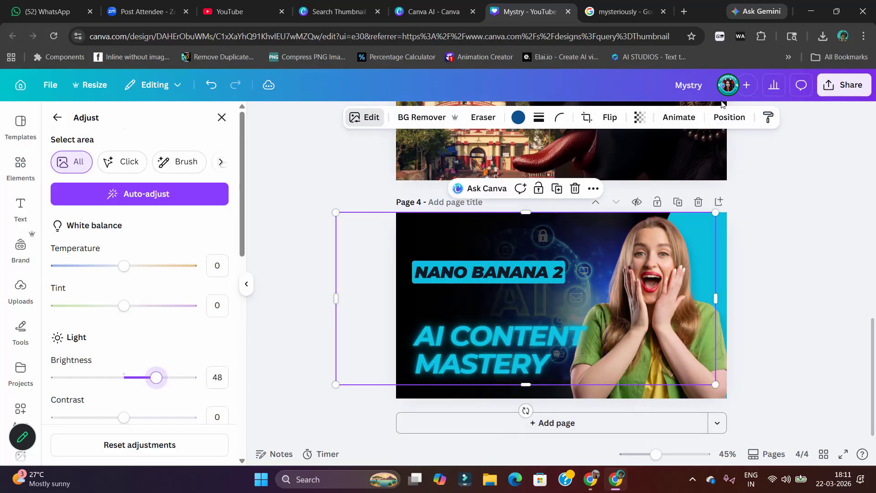
Set the black gradient overlay's transparency to 70
click(162, 368)
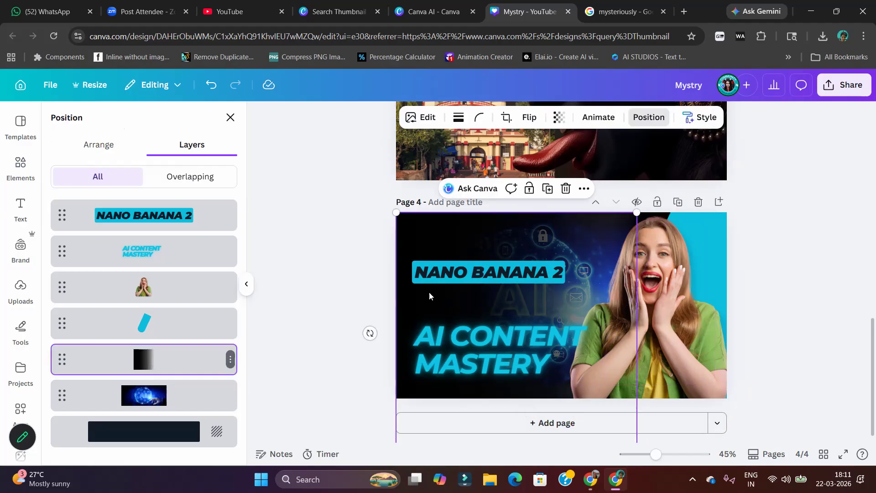
click(559, 118)
drag(586, 165, 560, 165)
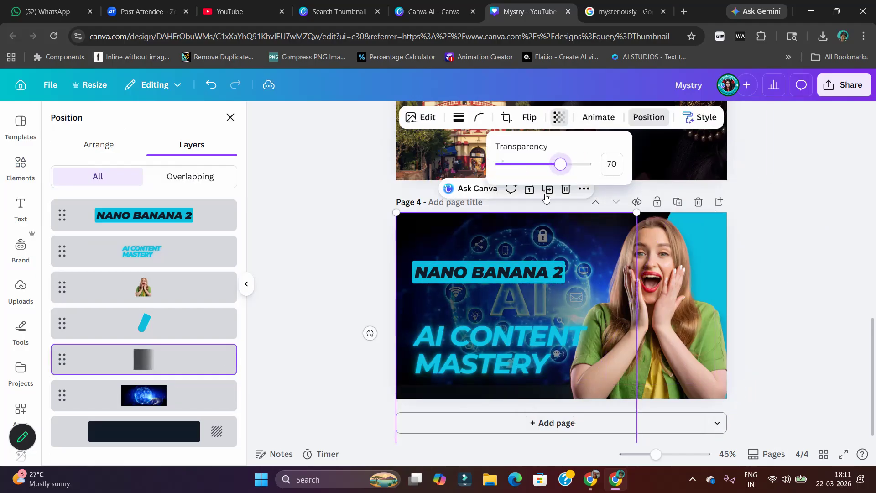
click(347, 259)
Move the "NANO BANANA 2" label up and enlarge it, and move the "AI CONTENT MASTERY" headline up just beneath it
click(490, 274)
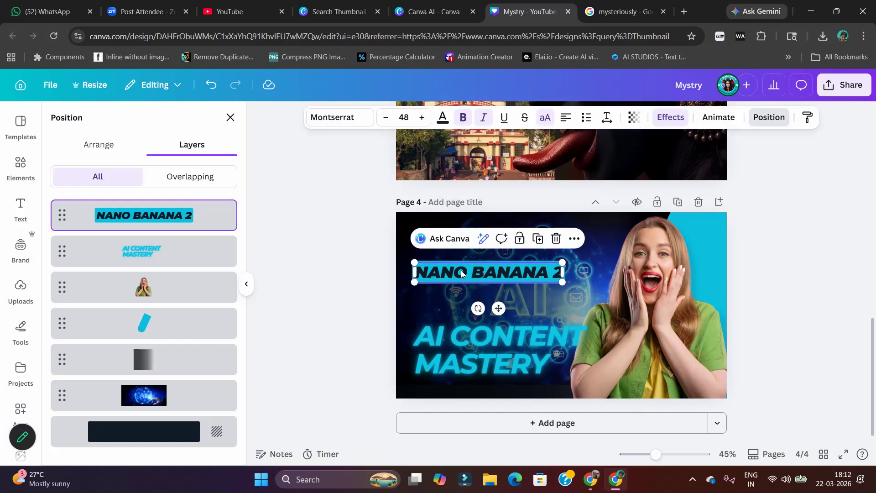
drag(490, 274, 492, 239)
drag(564, 247, 593, 257)
click(517, 333)
drag(516, 344, 512, 287)
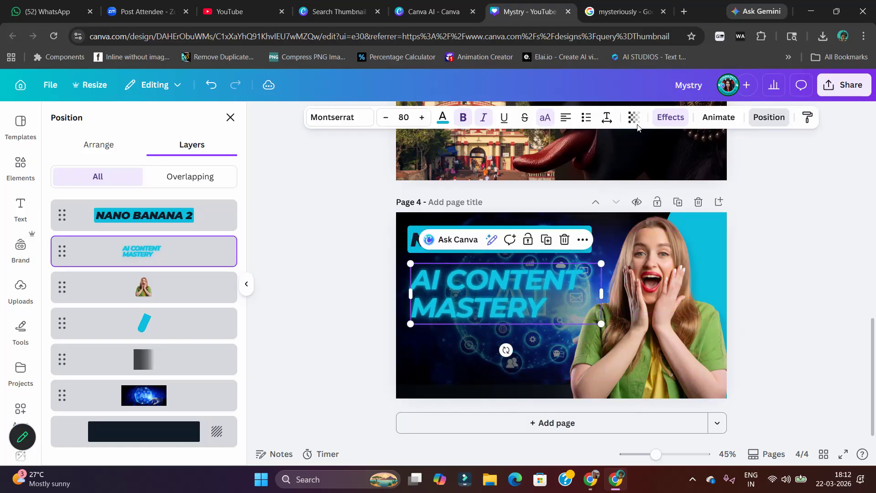
Replace the "AI CONTENT MASTERY" headline's neon effect with a black Drop shadow
click(670, 117)
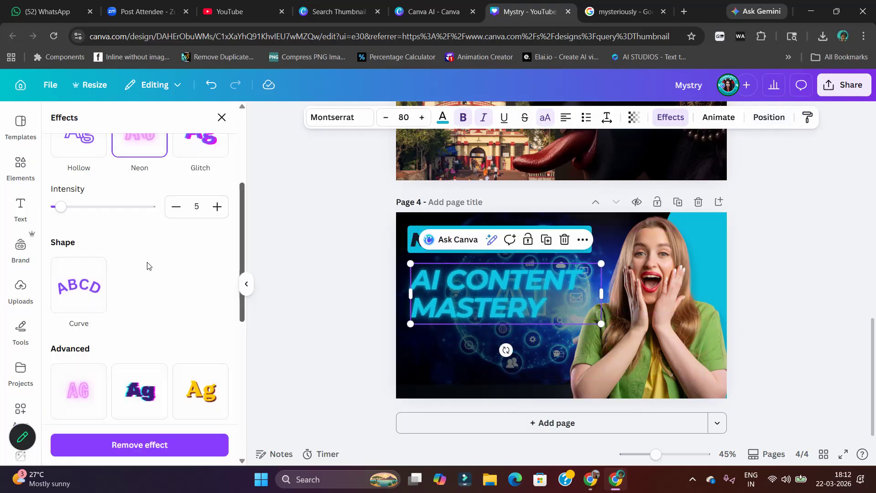
scroll(135, 256, up, 4)
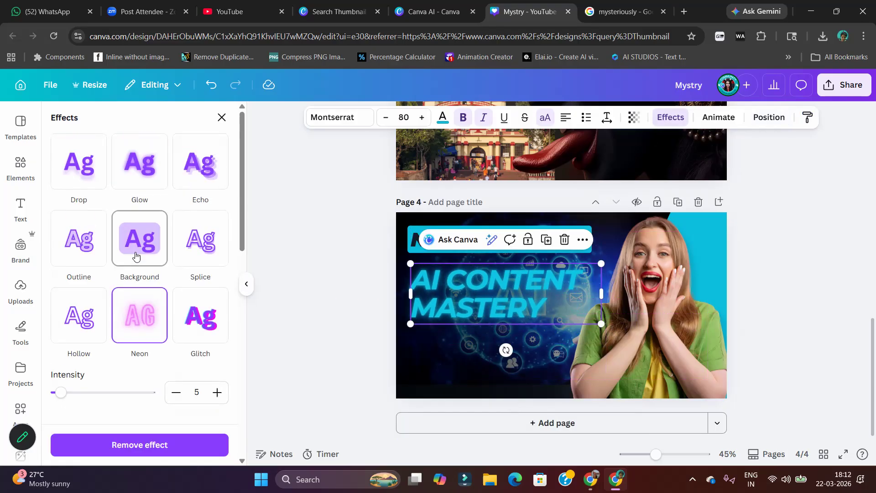
click(96, 170)
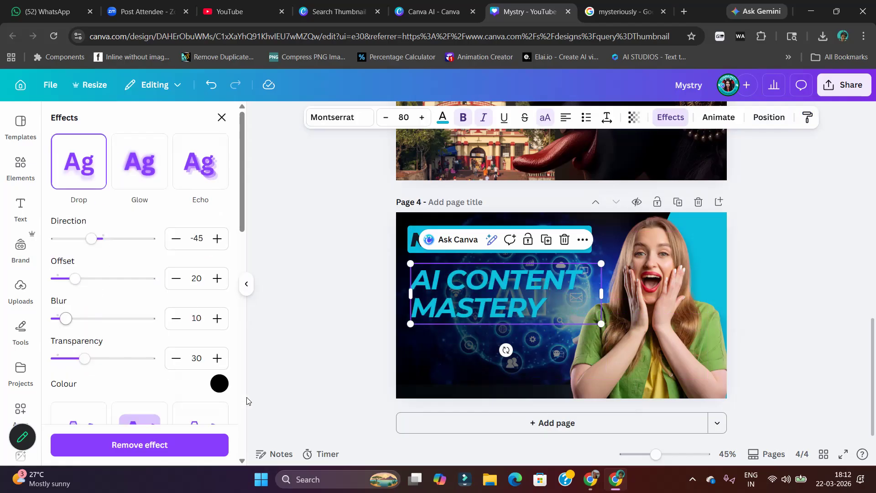
click(218, 385)
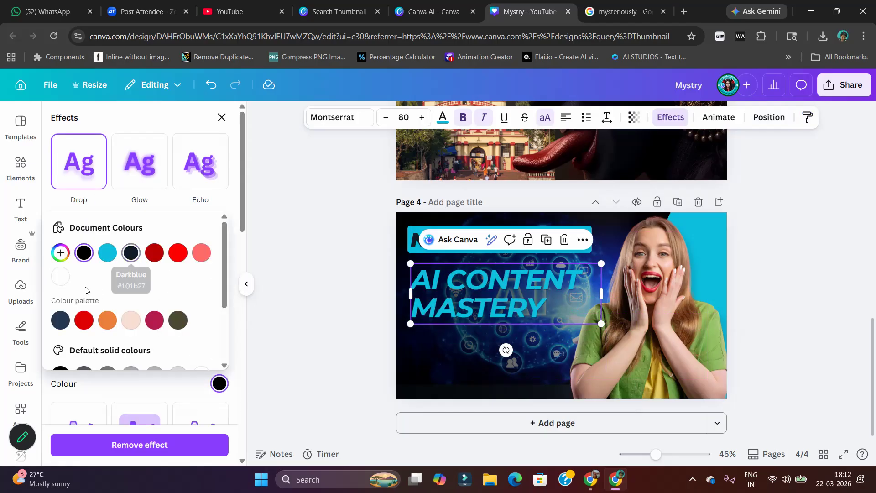
click(84, 252)
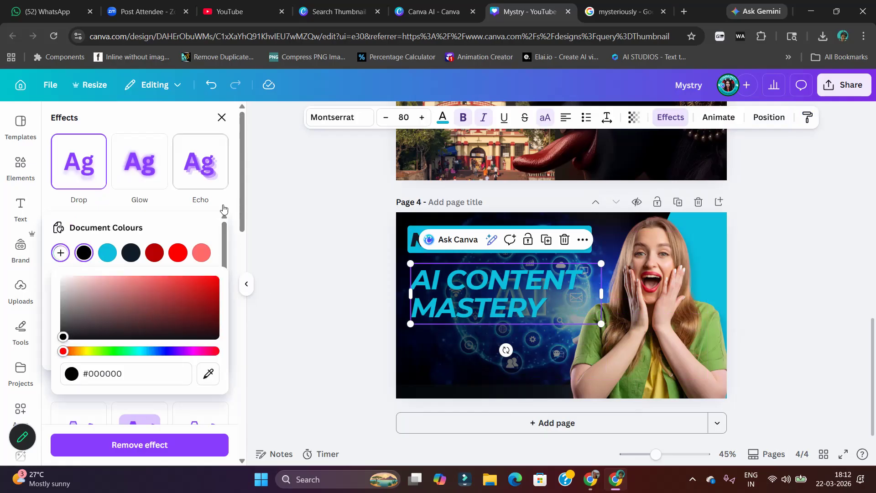
click(231, 402)
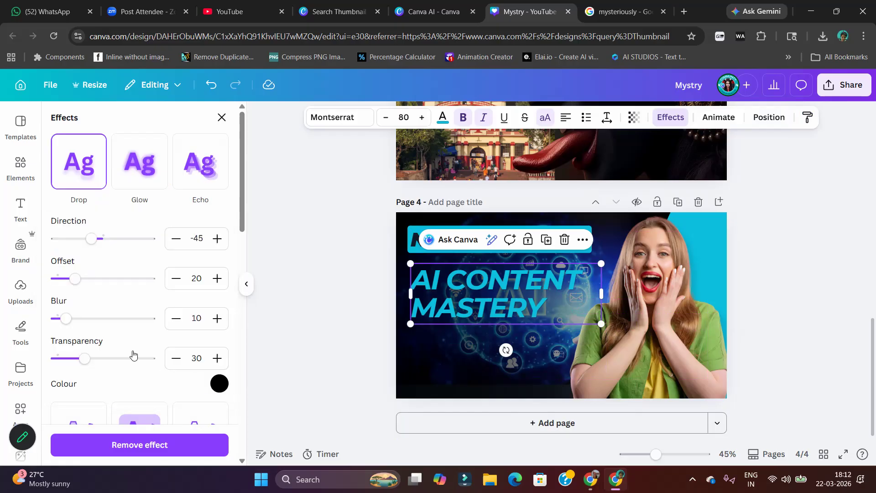
Set the headline's drop shadow to transparency 87, blur 53 and offset 60
drag(89, 358, 126, 357)
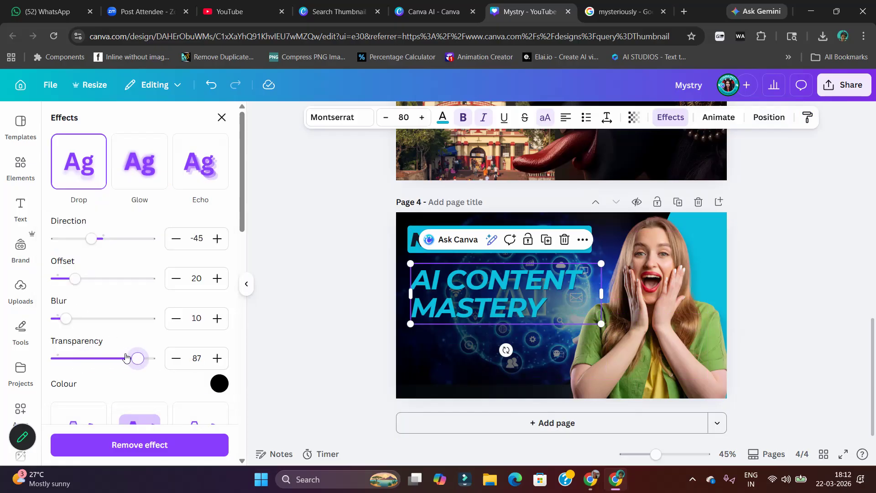
drag(69, 325, 107, 326)
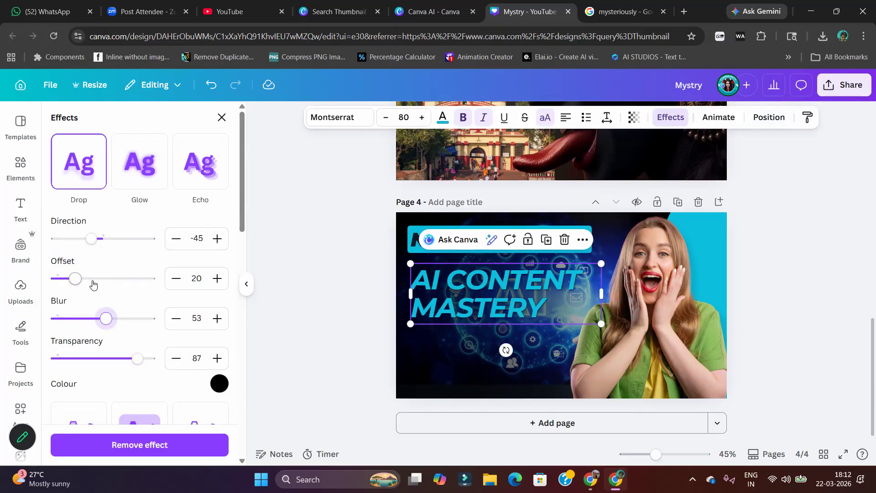
drag(72, 278, 113, 282)
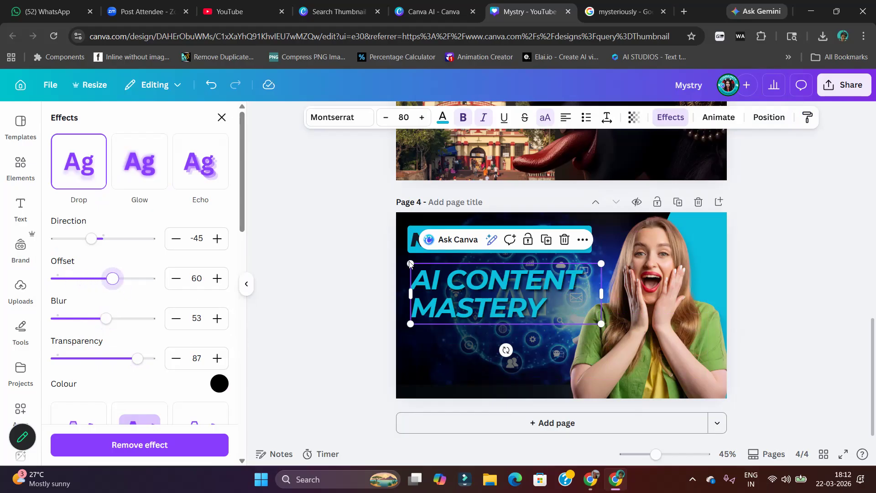
Try League Spartan and Anton on the "AI CONTENT MASTERY" headline, and set its font to Archivo Black
click(342, 117)
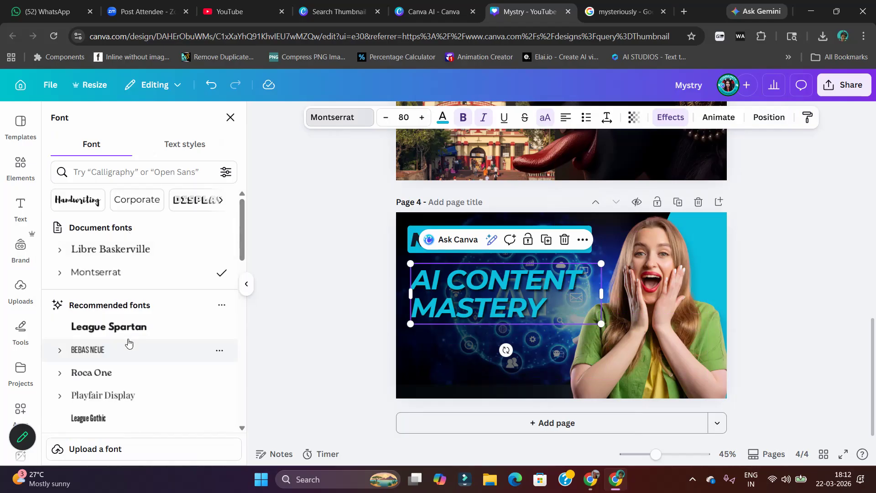
click(113, 327)
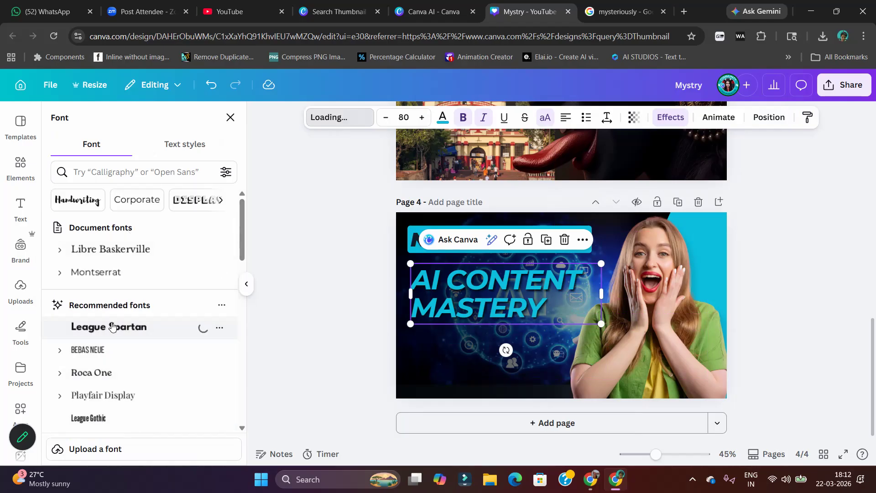
scroll(114, 283, down, 3)
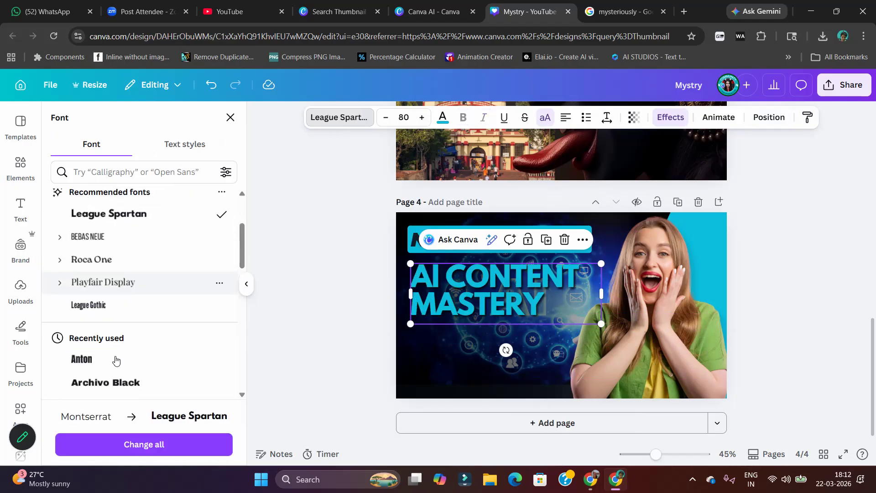
click(104, 361)
click(101, 383)
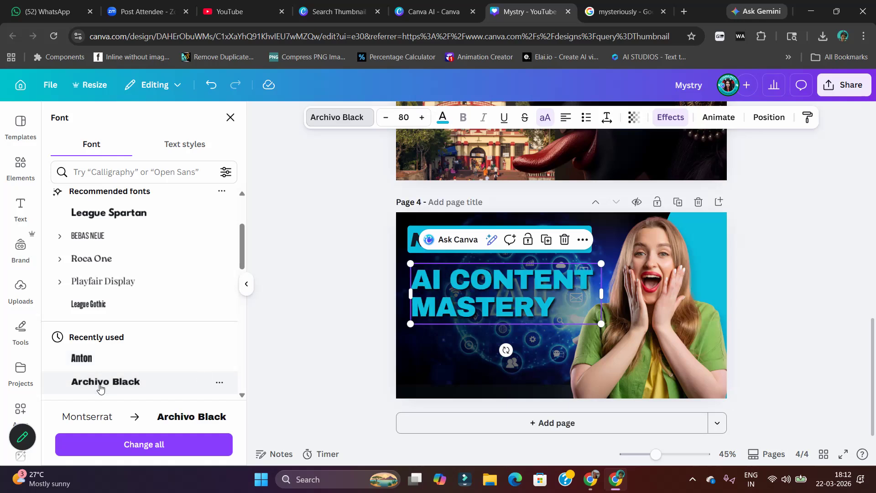
Set the "AI CONTENT MASTERY" headline's font to League Spartan and enlarge the headline slightly on page 4
scroll(100, 387, down, 5)
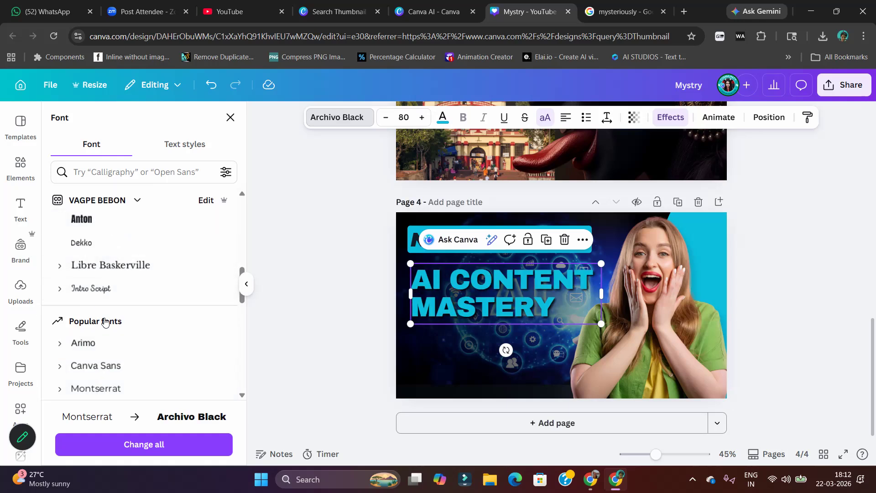
scroll(134, 376, down, 3)
click(132, 373)
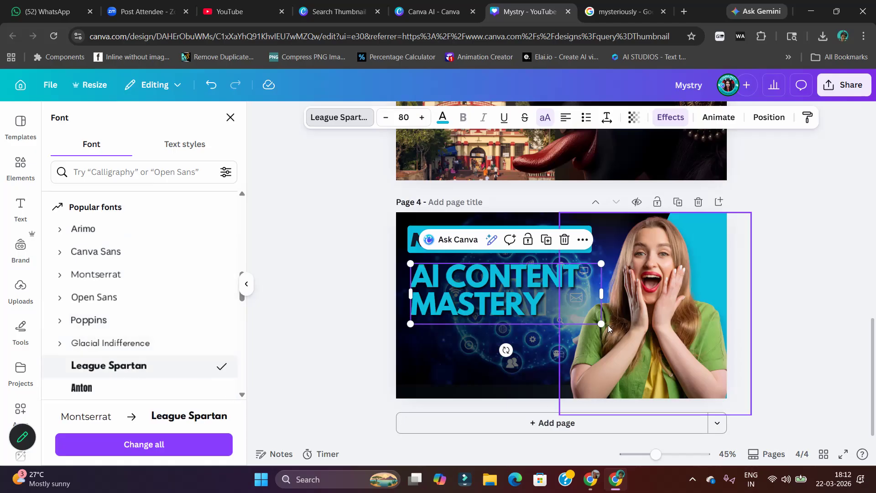
drag(602, 324, 623, 332)
click(644, 334)
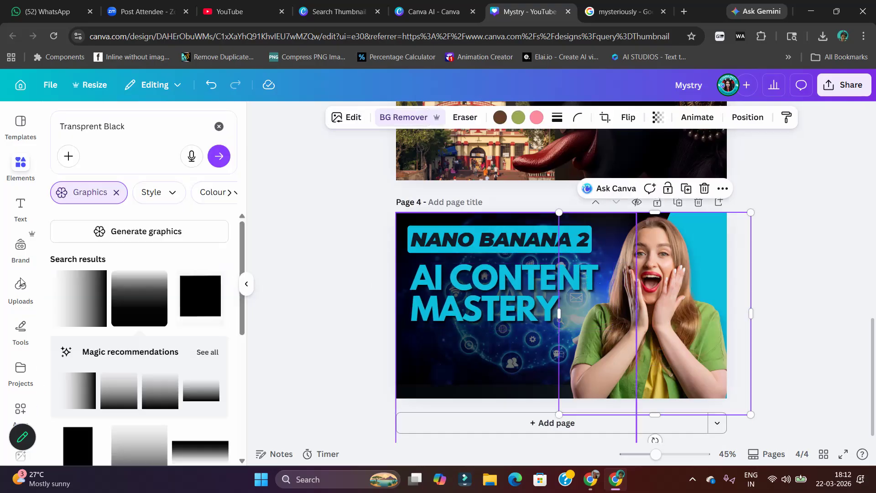
Add a fifth page and apply the "Education Tips & Trick" template from the Education results to it
click(21, 131)
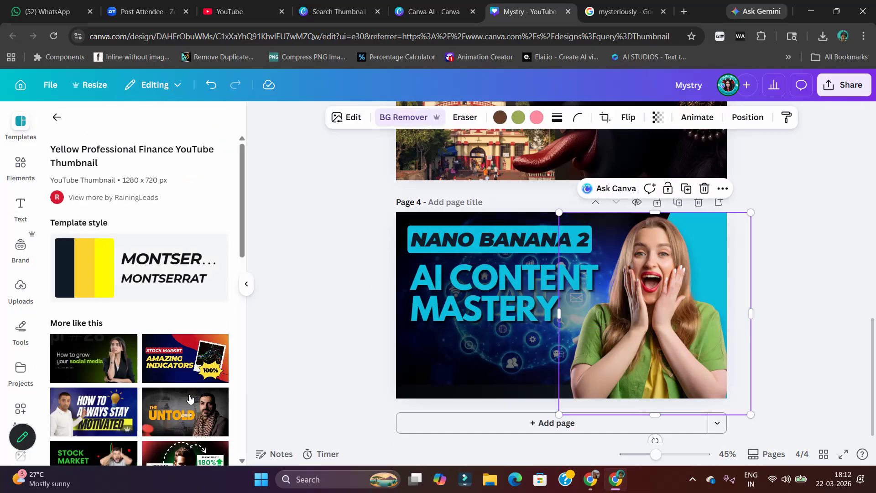
scroll(178, 417, down, 4)
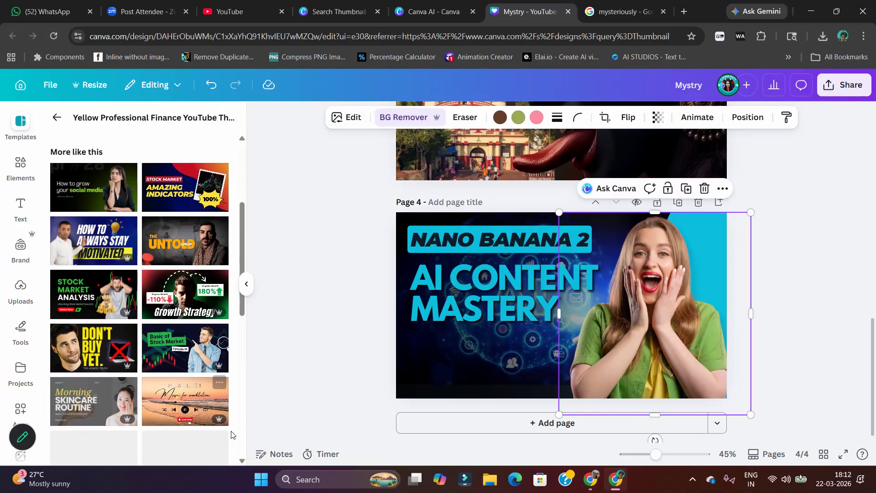
click(203, 357)
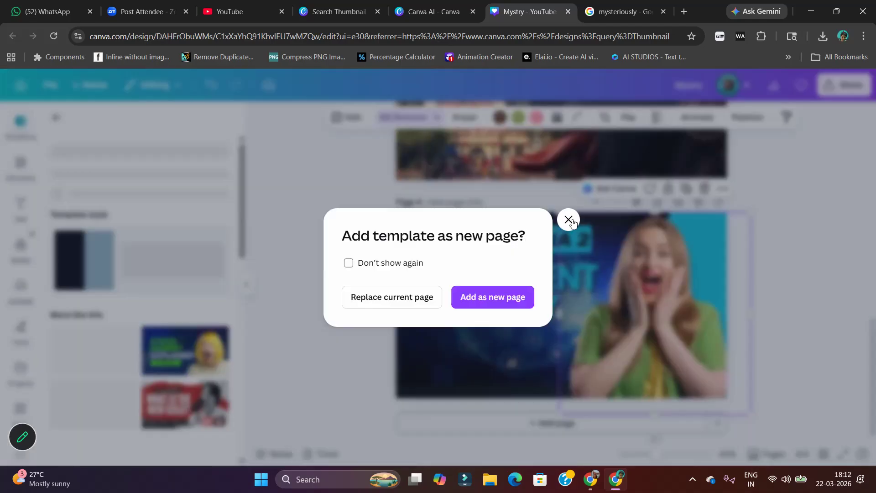
click(492, 298)
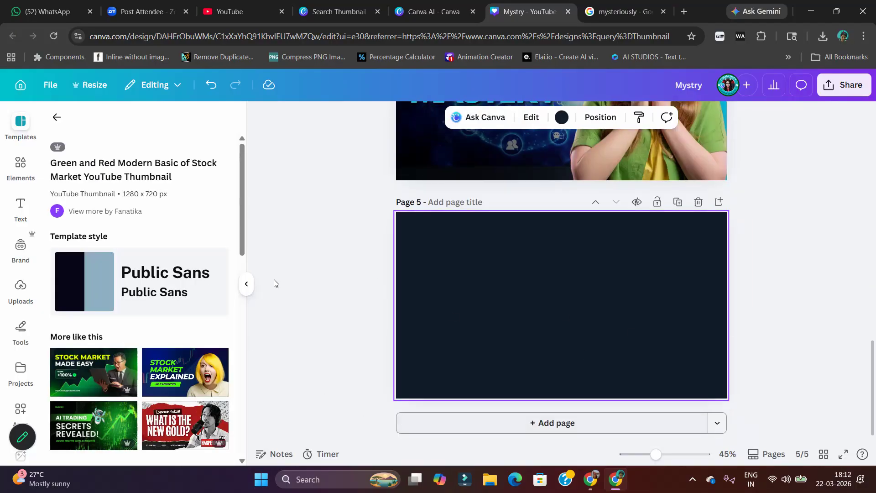
click(62, 121)
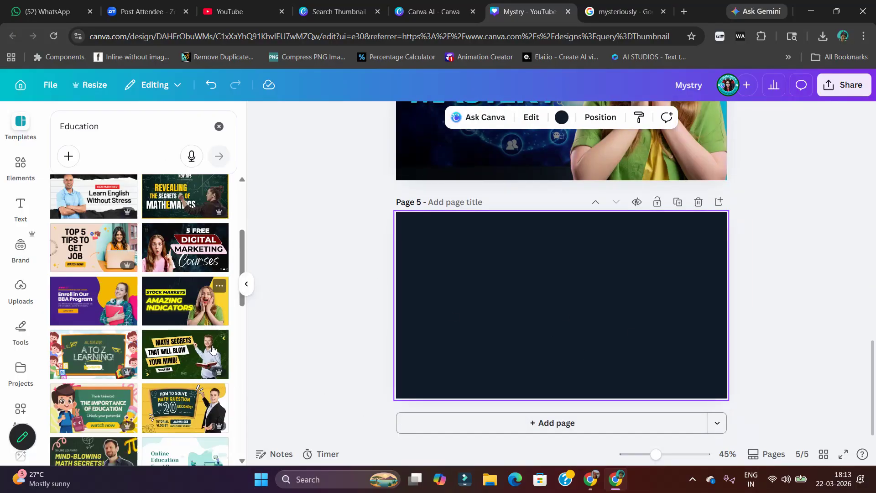
scroll(219, 383, down, 3)
scroll(196, 369, up, 5)
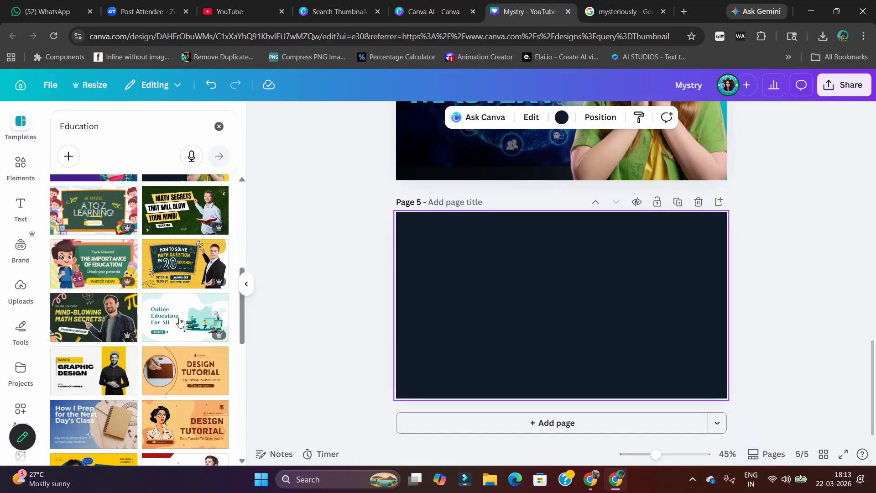
scroll(141, 279, up, 3)
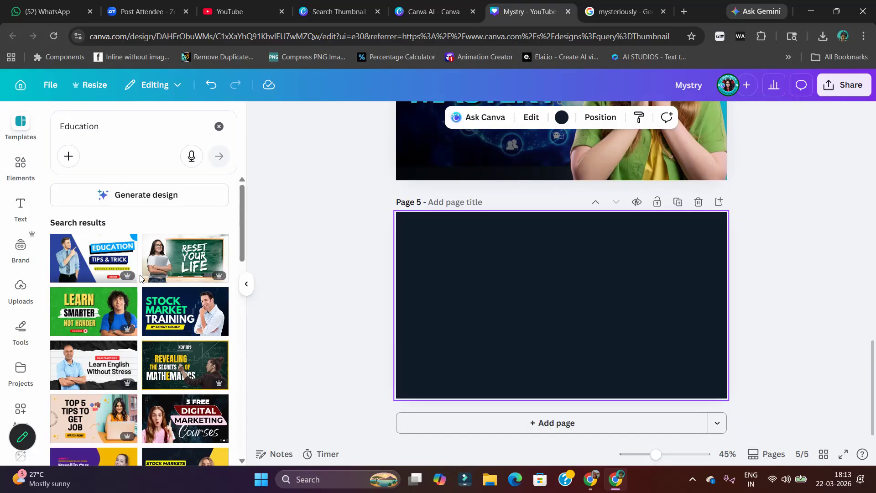
click(93, 258)
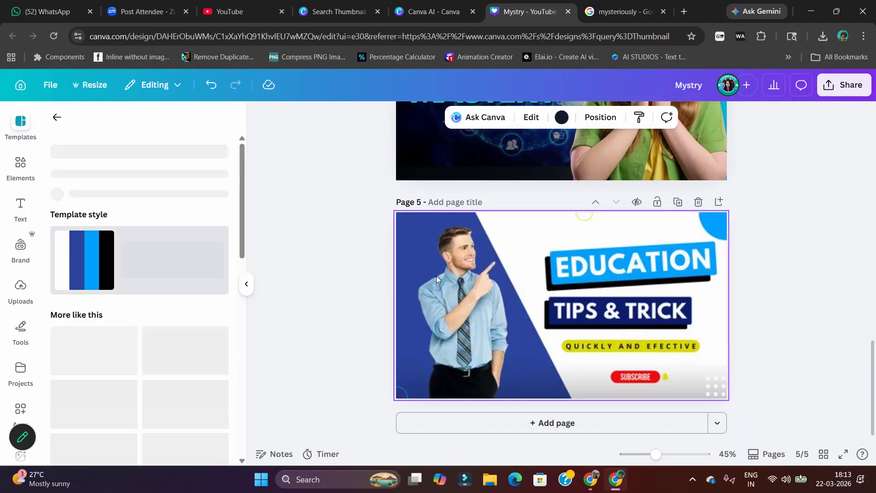
Cut the pointing man's photo from page 5 and delete the woman's photo from page 4
click(462, 339)
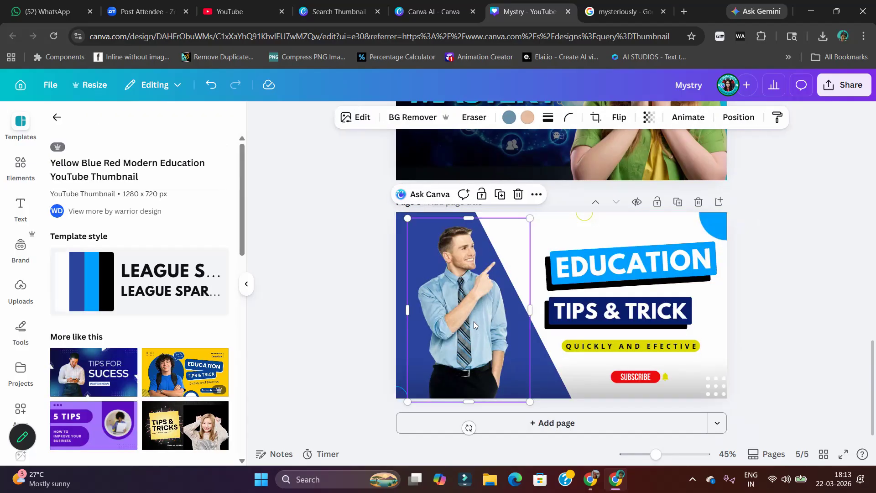
key(Delete)
scroll(698, 236, up, 2)
scroll(697, 237, up, 1)
click(662, 206)
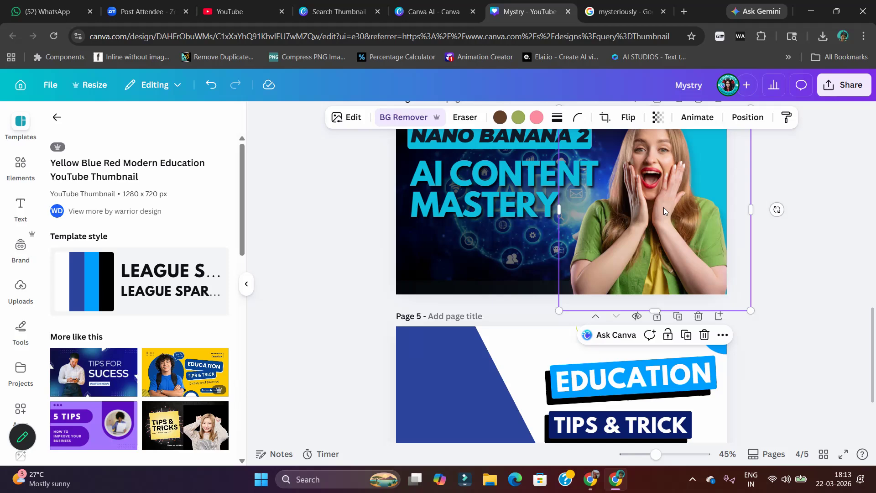
key(Delete)
Paste the pointing man's photo onto page 4 and move it over the cyan area beside the headline
click(622, 206)
right_click(622, 207)
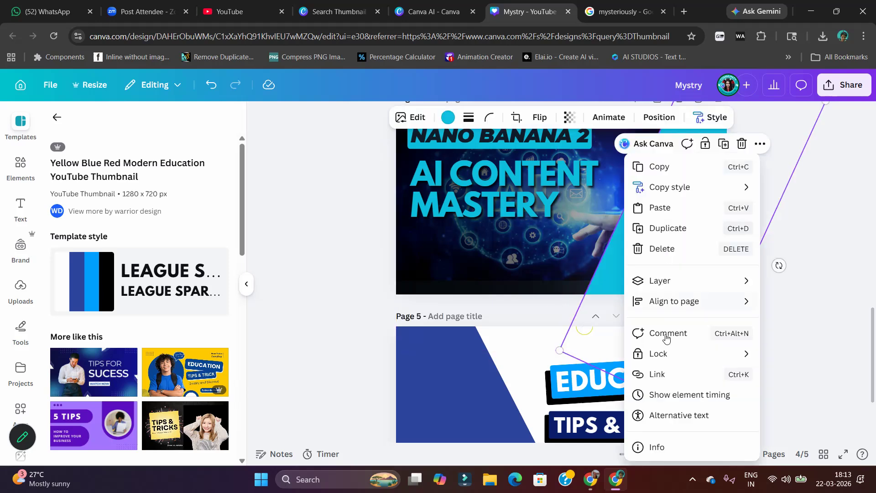
click(677, 216)
drag(462, 221, 643, 220)
scroll(717, 289, up, 2)
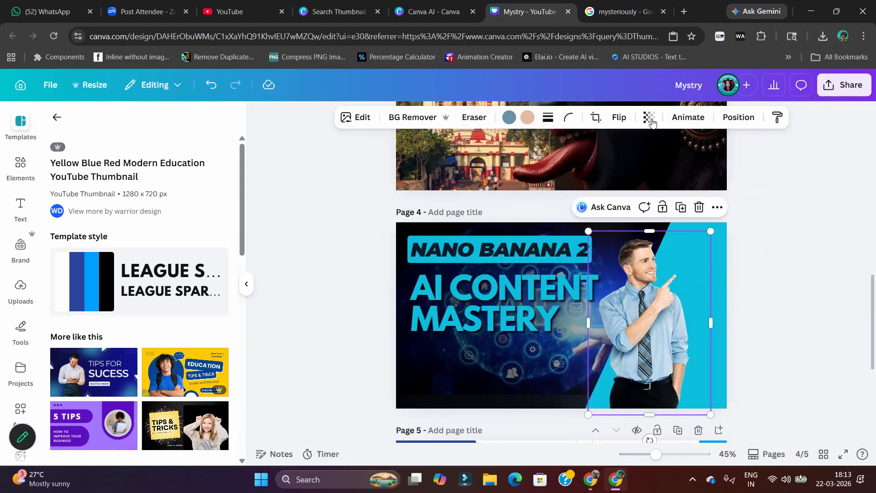
Flip the man's photo horizontally, then enlarge and reposition it so he points at the headline from the thumbnail's right side
click(617, 118)
click(623, 146)
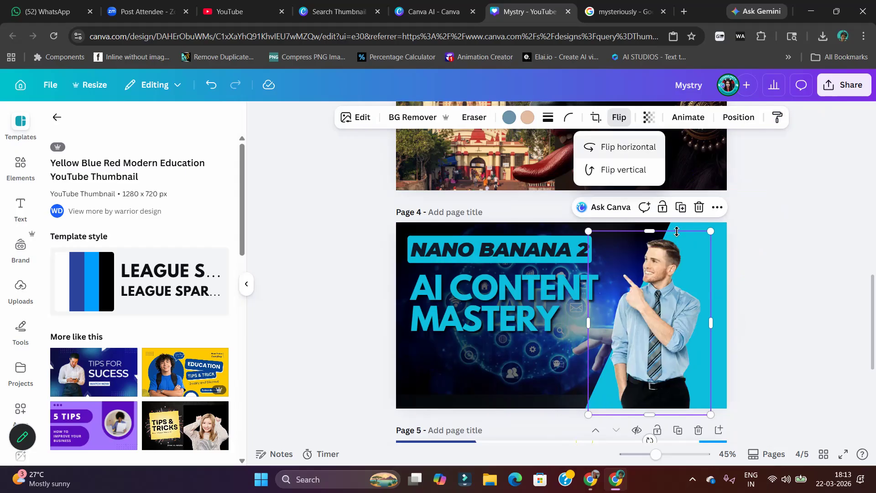
drag(588, 231, 471, 193)
drag(659, 292, 695, 343)
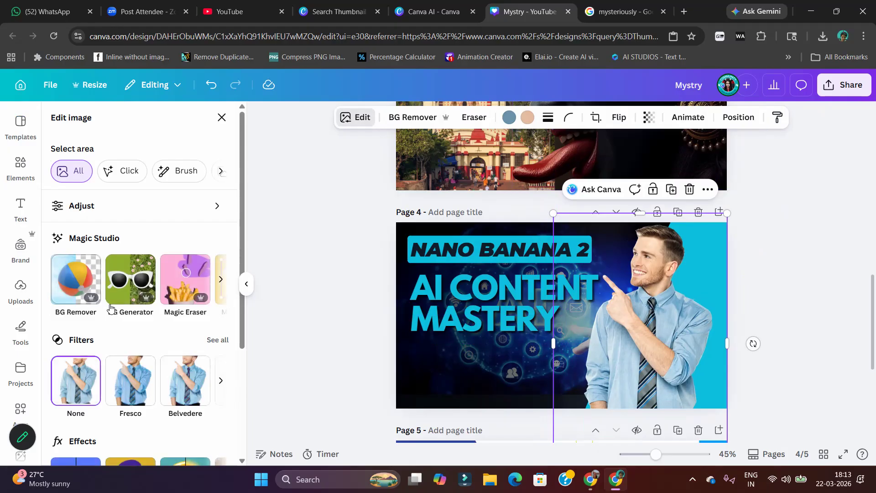
Compare the Fresco, Aero, Luna and Capri filters on the man's photo and apply Luna
click(233, 340)
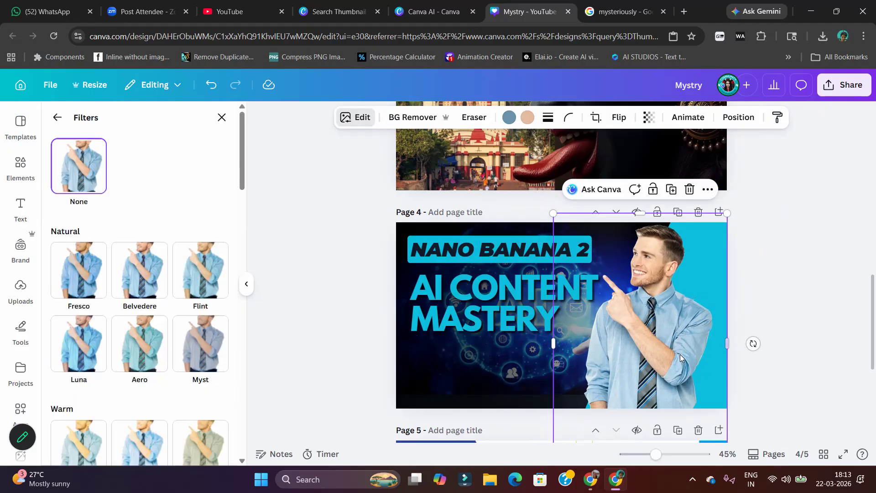
click(94, 292)
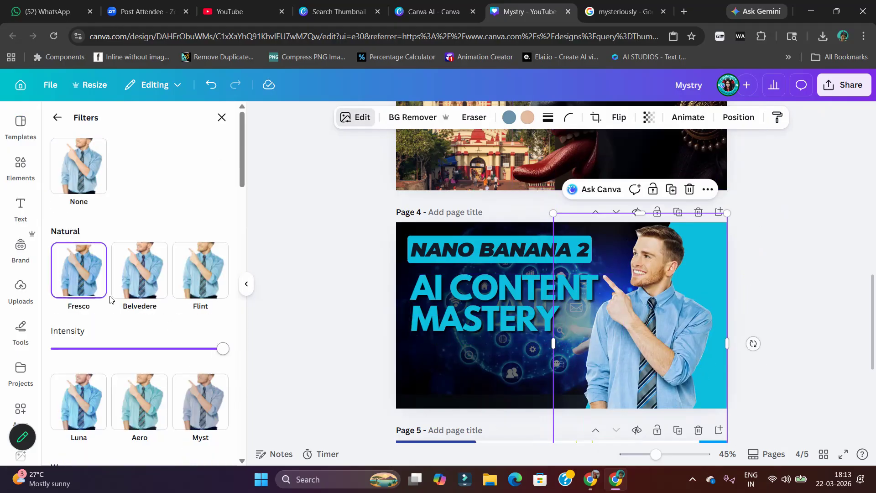
click(137, 403)
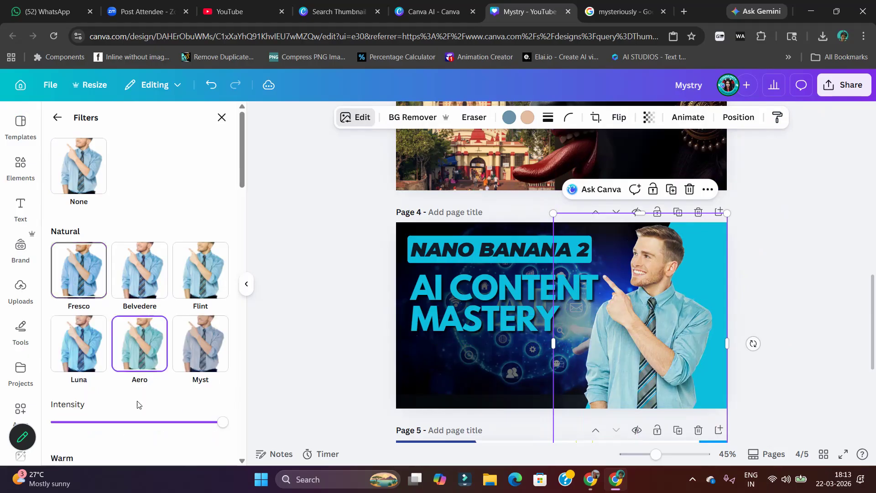
click(84, 351)
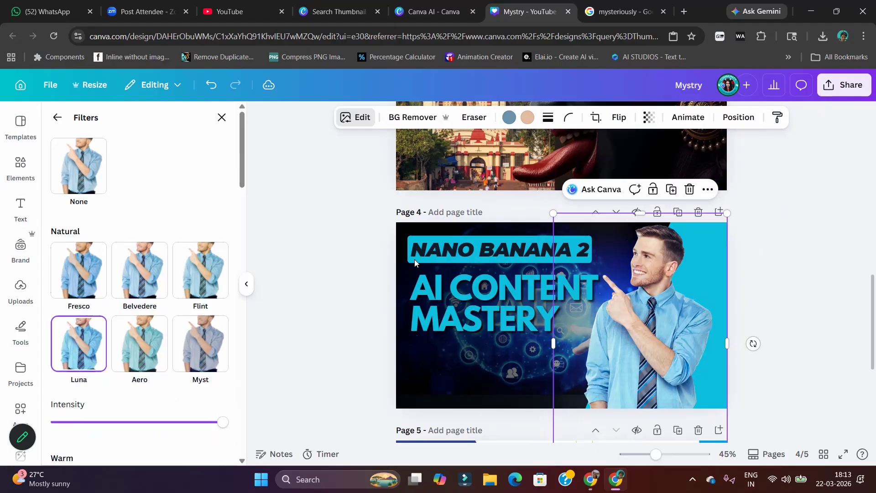
scroll(93, 270, down, 5)
click(132, 258)
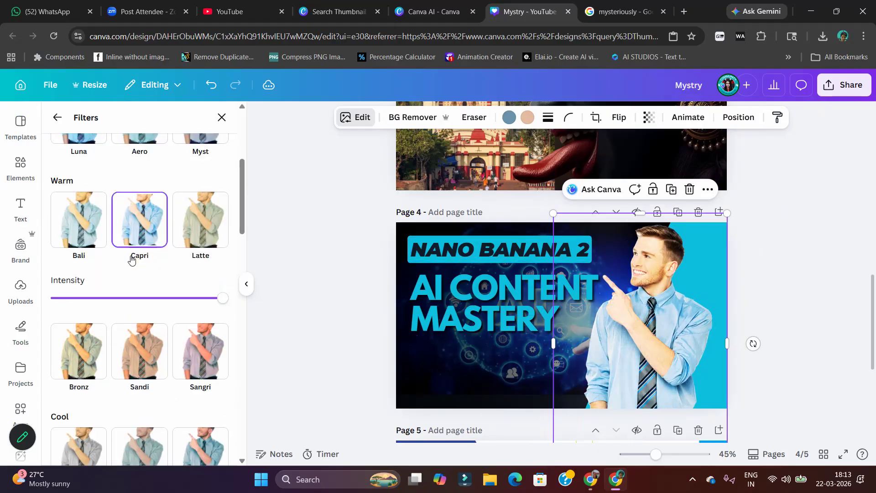
scroll(125, 303, up, 4)
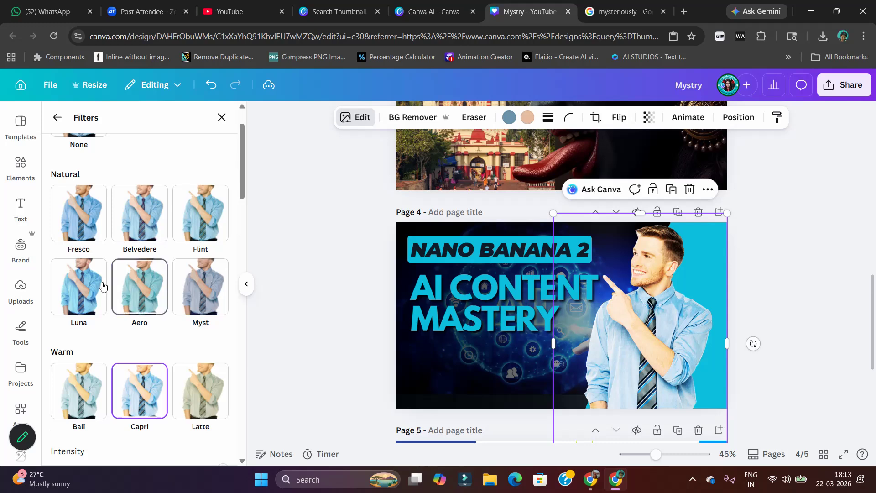
click(69, 297)
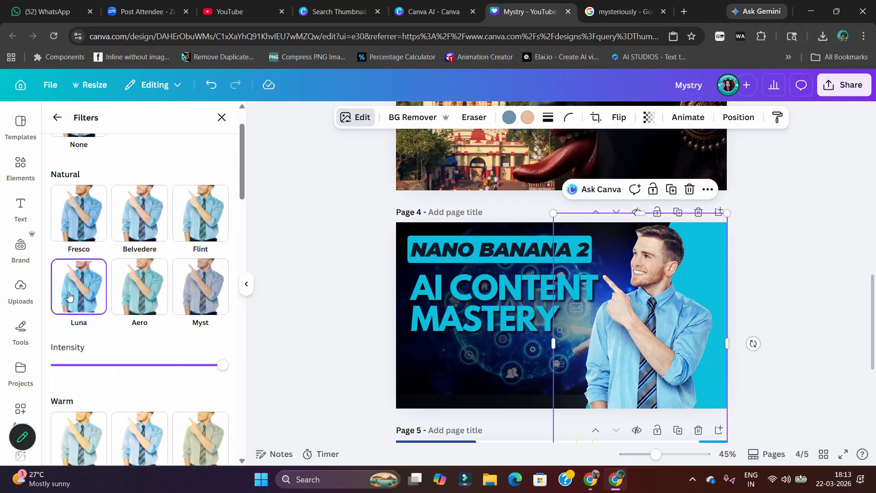
click(83, 229)
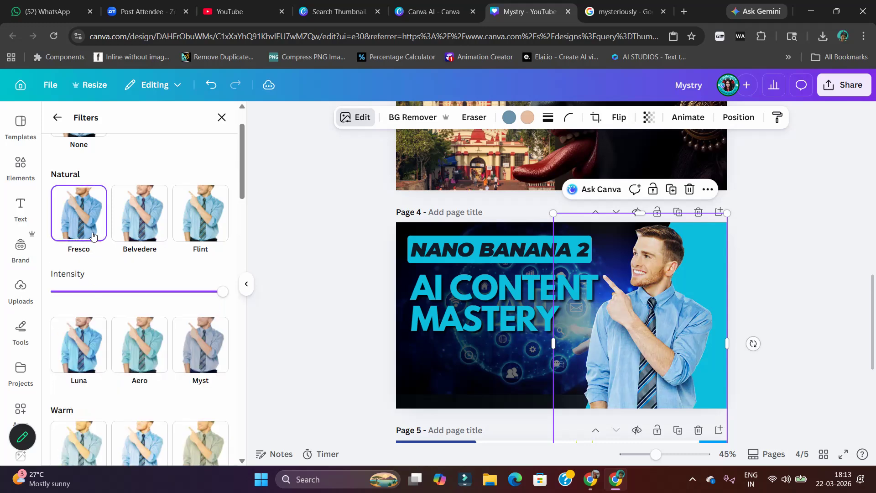
click(73, 347)
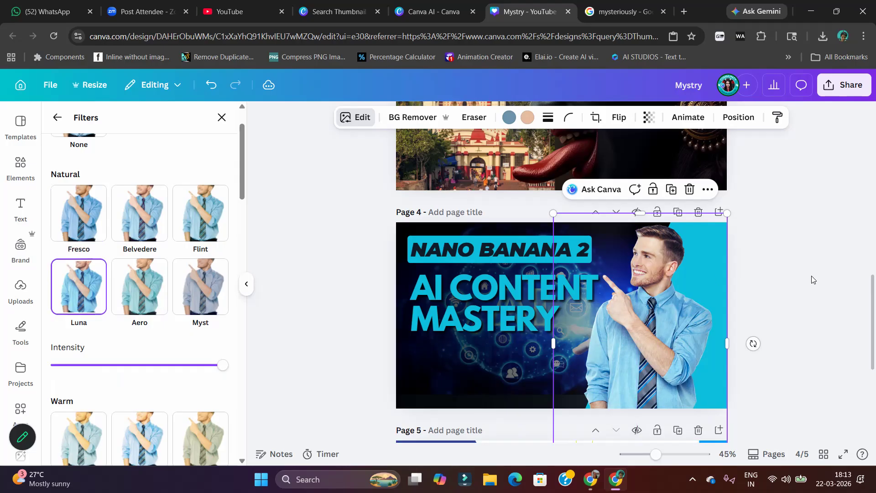
Shrink the man's photo slightly to about 661 by 993 and shift it a little to the right
drag(733, 216, 729, 221)
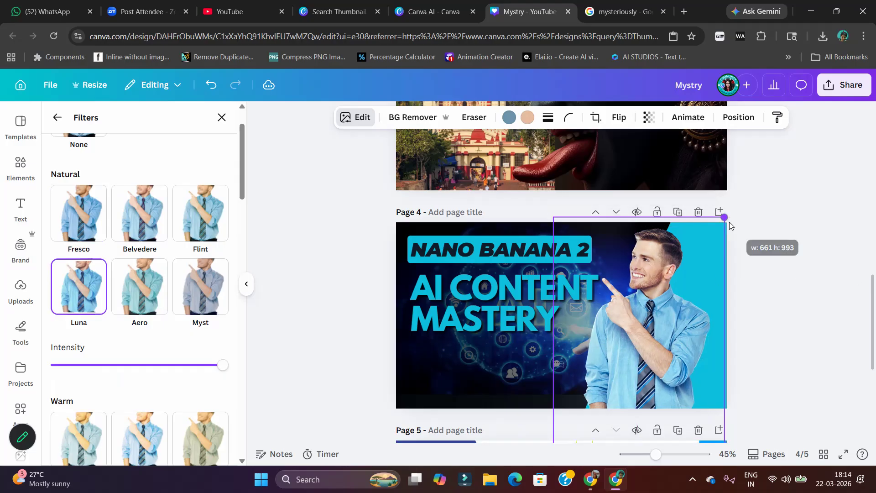
drag(700, 279, 707, 277)
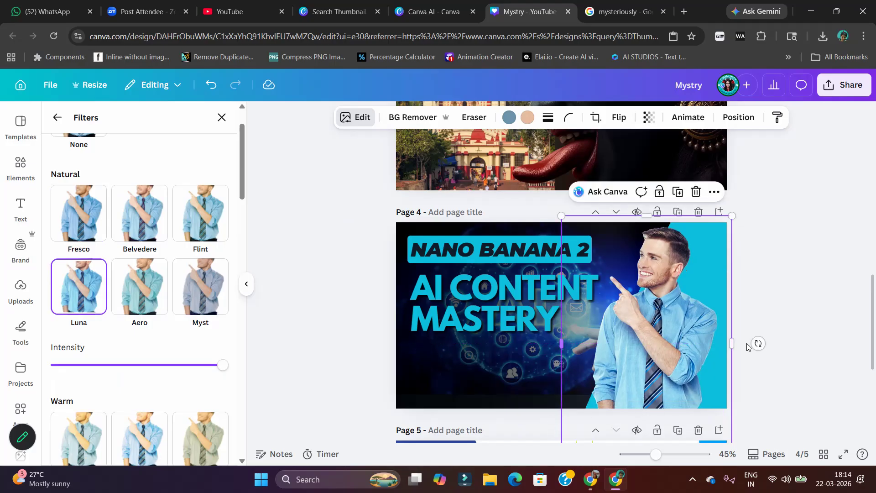
click(838, 315)
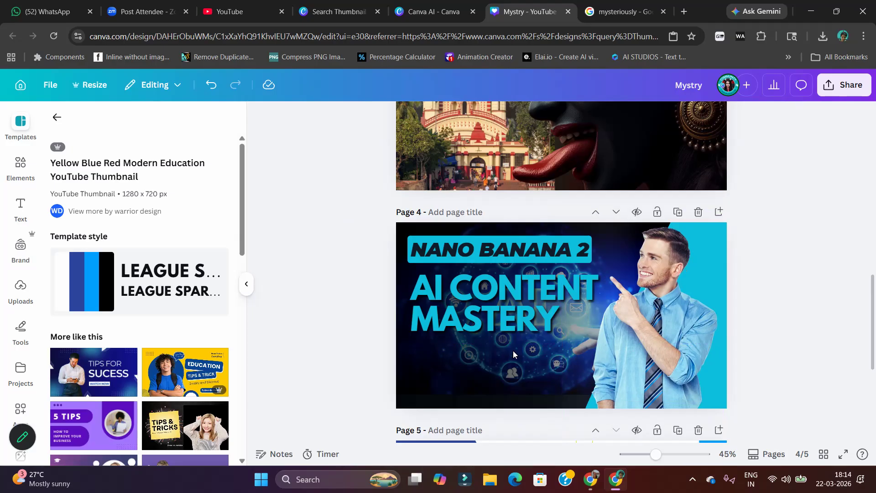
Shift the "NANO BANANA 2" label and the "AI CONTENT MASTERY" headline slightly down and right, keeping the headline close beneath the label
drag(451, 296, 452, 305)
drag(468, 248, 475, 264)
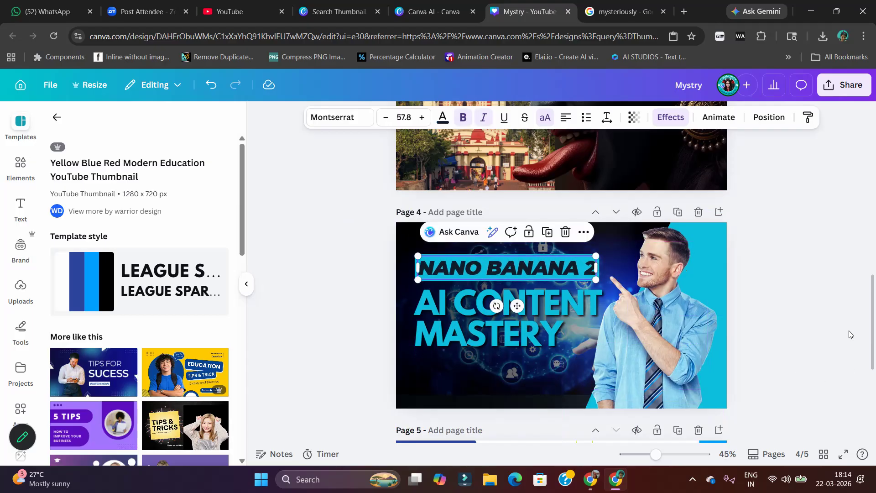
click(816, 340)
drag(509, 268, 508, 259)
click(482, 323)
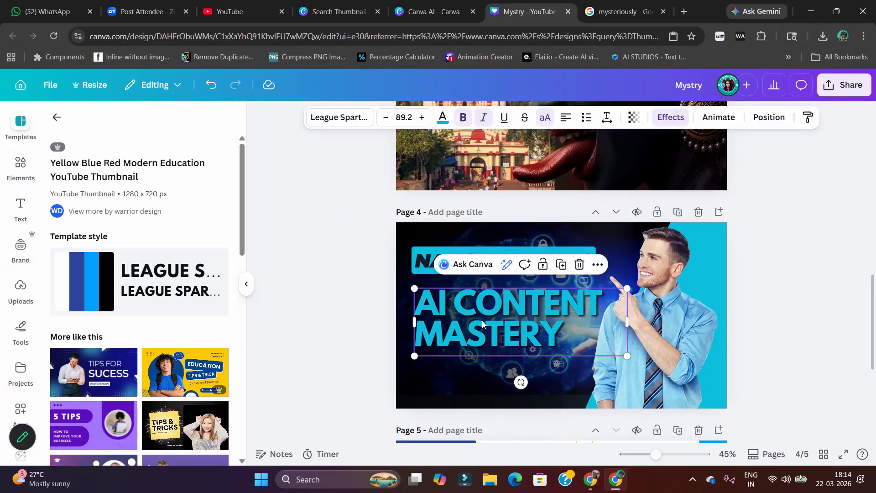
drag(483, 323, 482, 318)
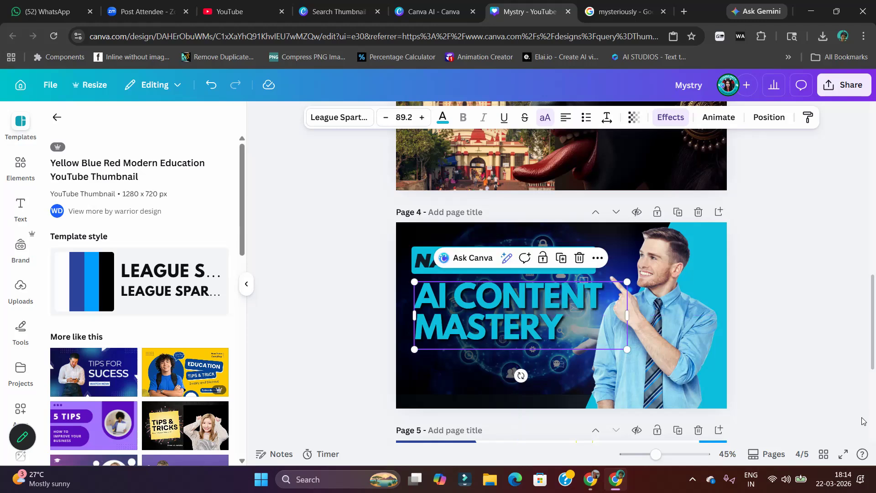
key(Escape)
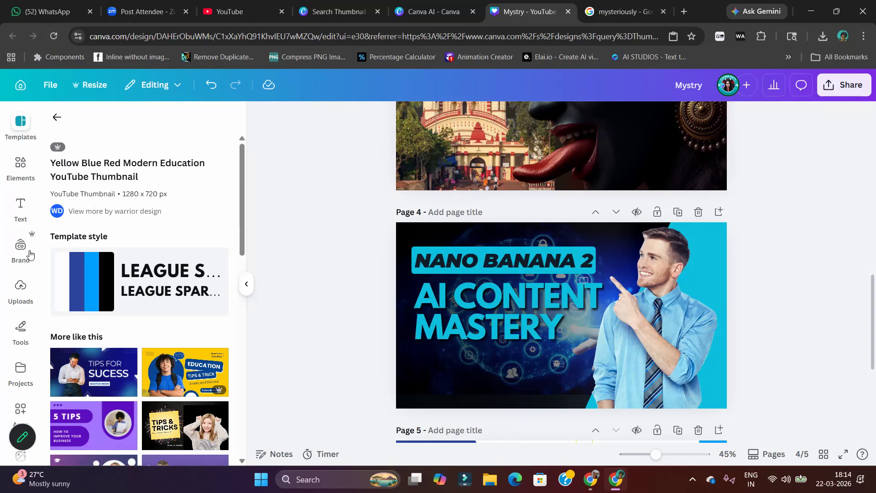
Open the uploaded images and browse down the collection for a graphic to add to page 4
click(20, 286)
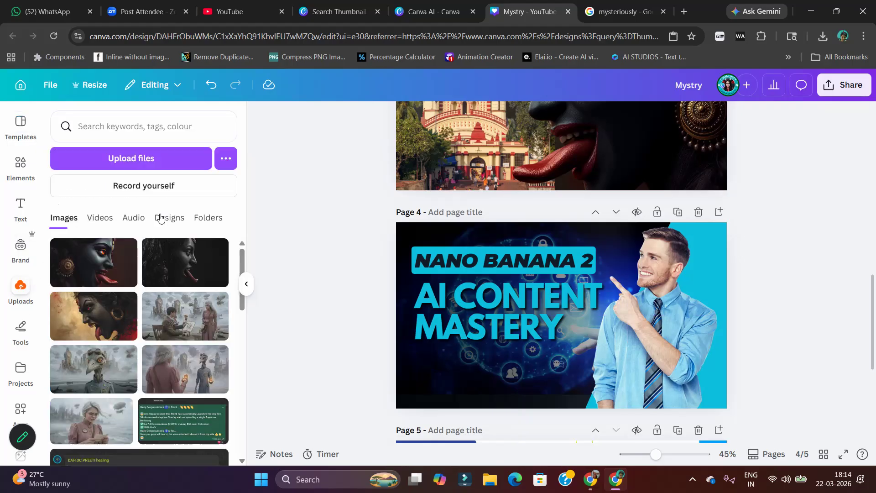
scroll(173, 352, down, 5)
scroll(183, 358, down, 10)
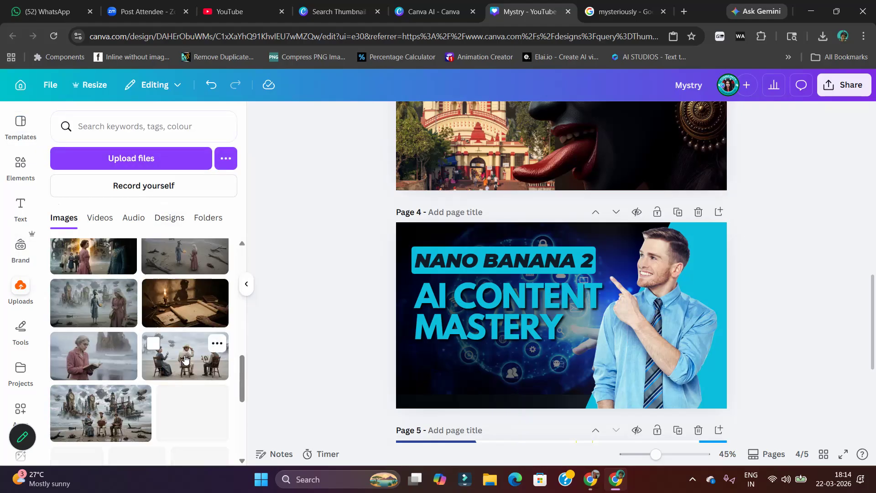
click(163, 278)
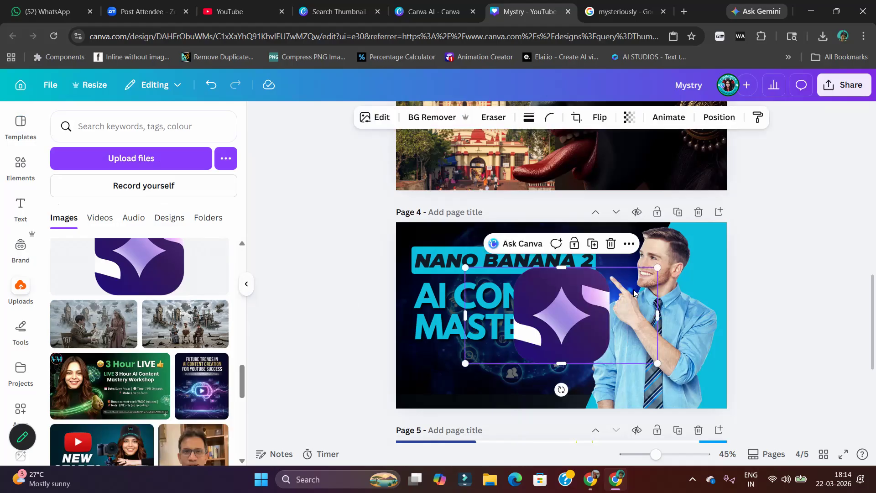
drag(657, 315, 626, 314)
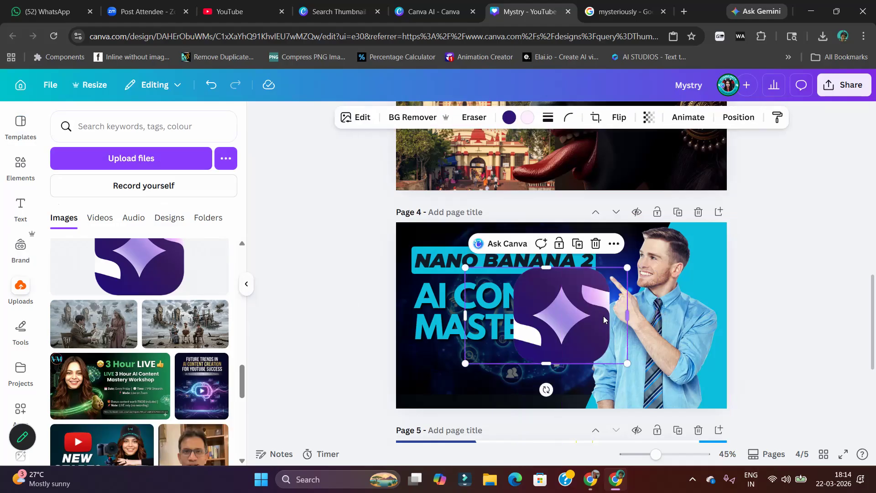
key(Delete)
Add the uploaded gold "NANO BANANA 2" artwork, place it on page 4 and shrink it to a small picture below the headline
scroll(144, 419, down, 4)
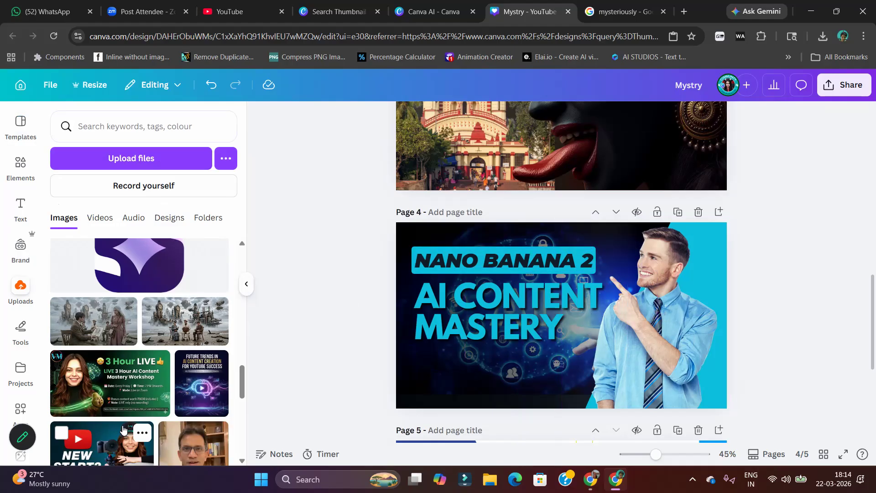
scroll(144, 418, down, 4)
scroll(256, 395, down, 5)
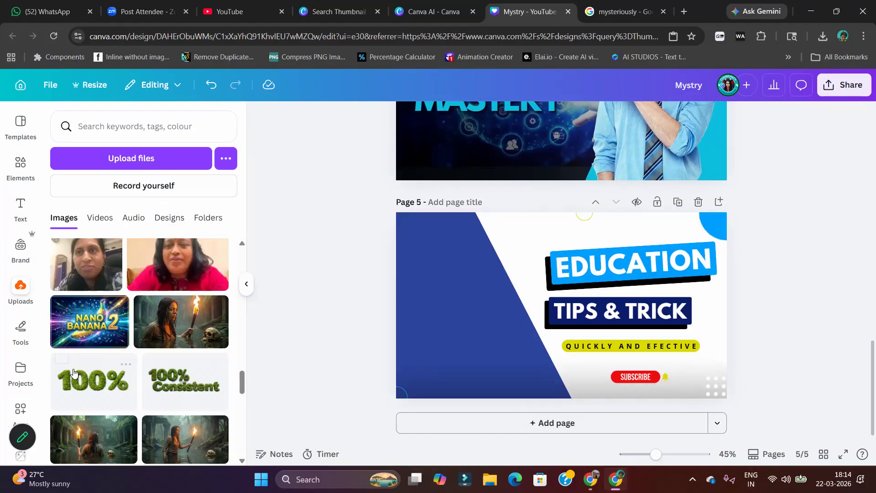
click(84, 342)
scroll(528, 364, up, 5)
scroll(575, 396, down, 5)
drag(557, 306, 522, 164)
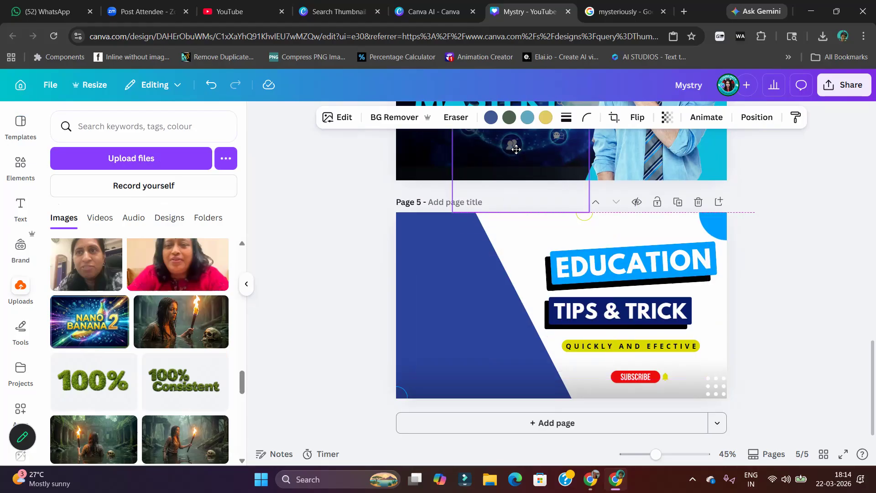
scroll(531, 233, up, 3)
drag(532, 347, 535, 306)
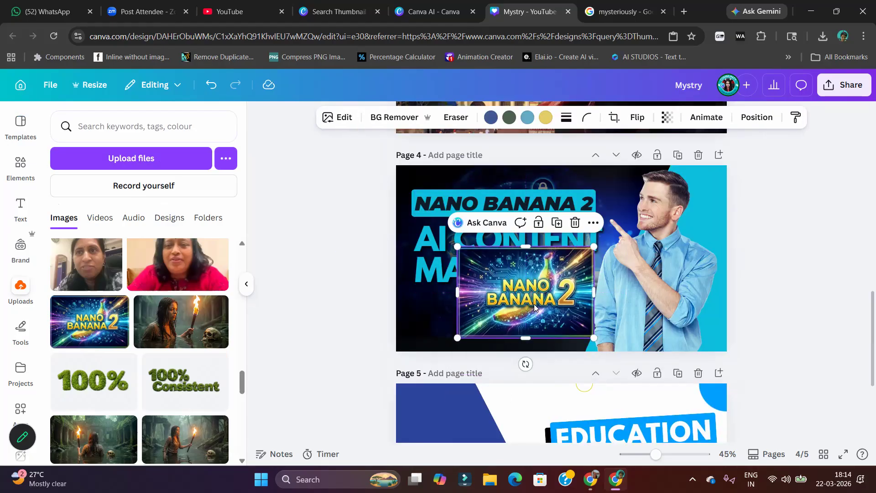
drag(593, 246, 521, 294)
Search the elements for "frame", remove the Graphics filter and show all results in the Frames category
click(20, 165)
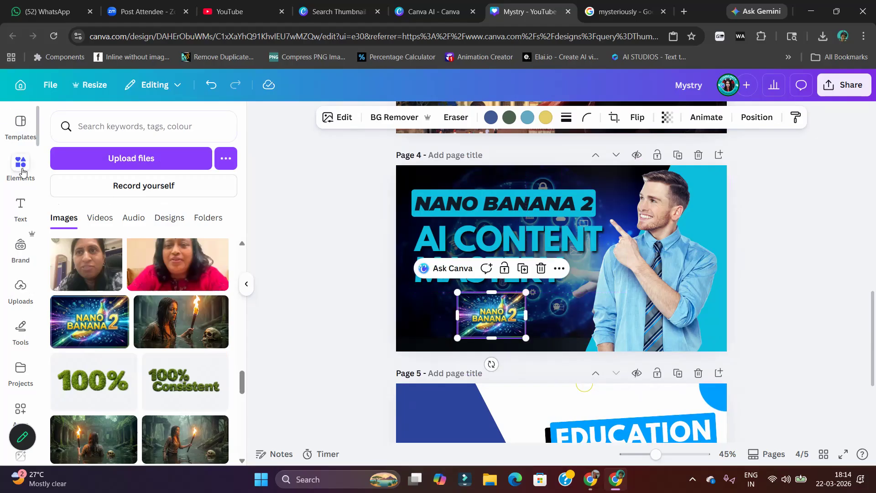
click(146, 130)
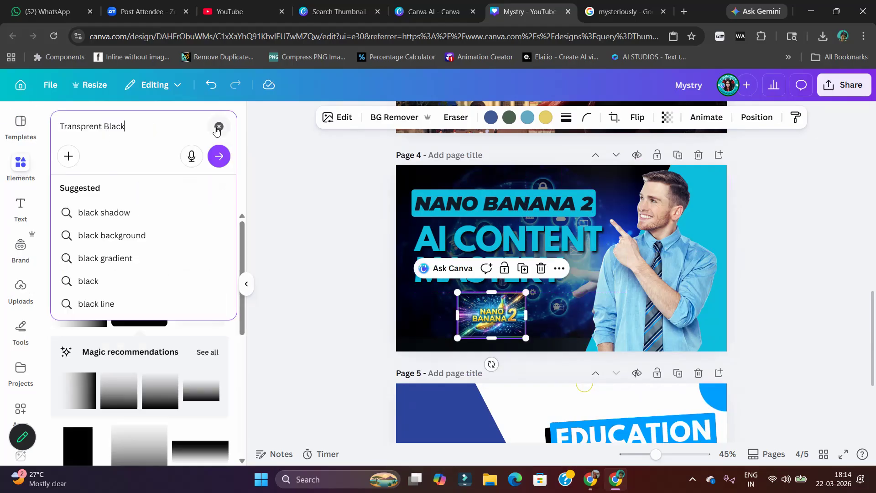
drag(148, 128, 0, 137)
text(g)
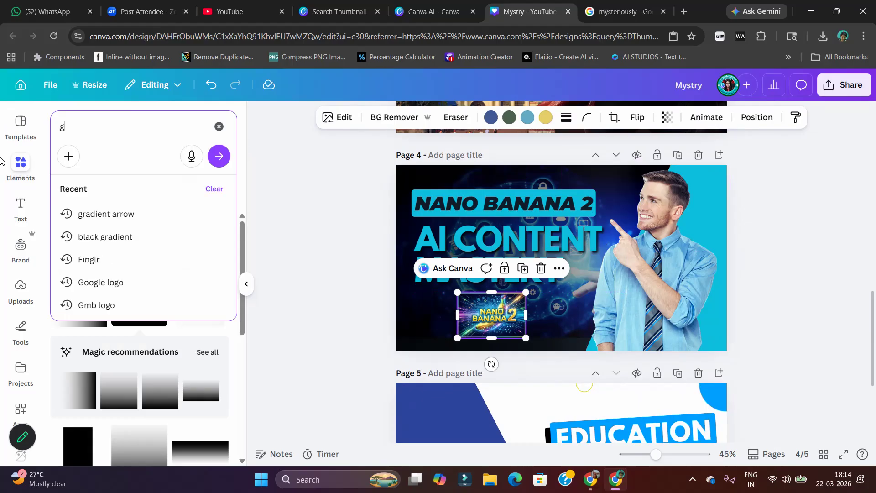
key(BackSpace)
text(frame)
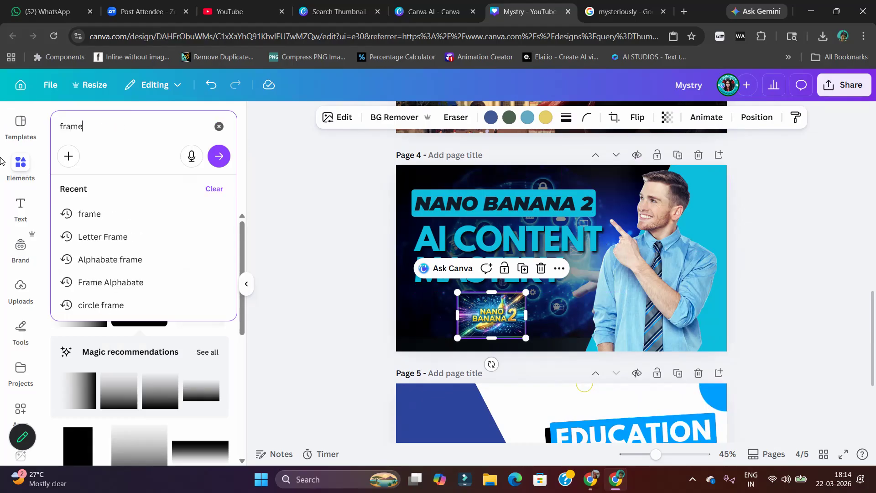
key(Return)
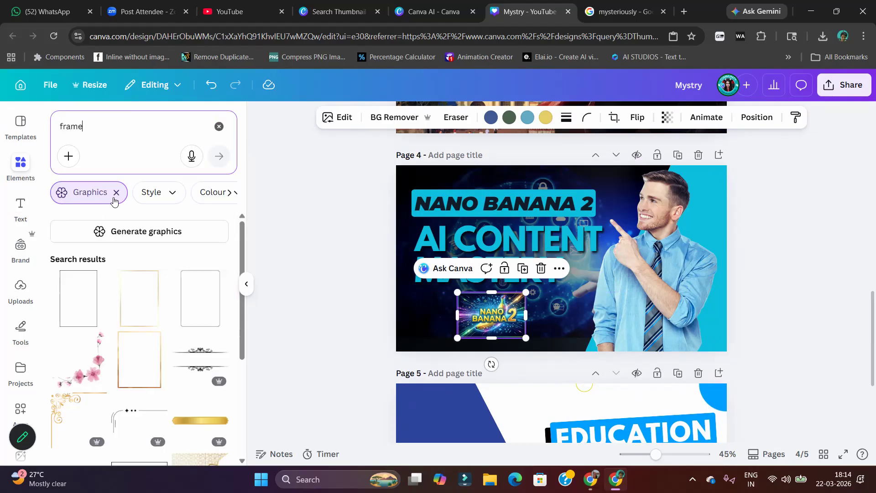
click(115, 194)
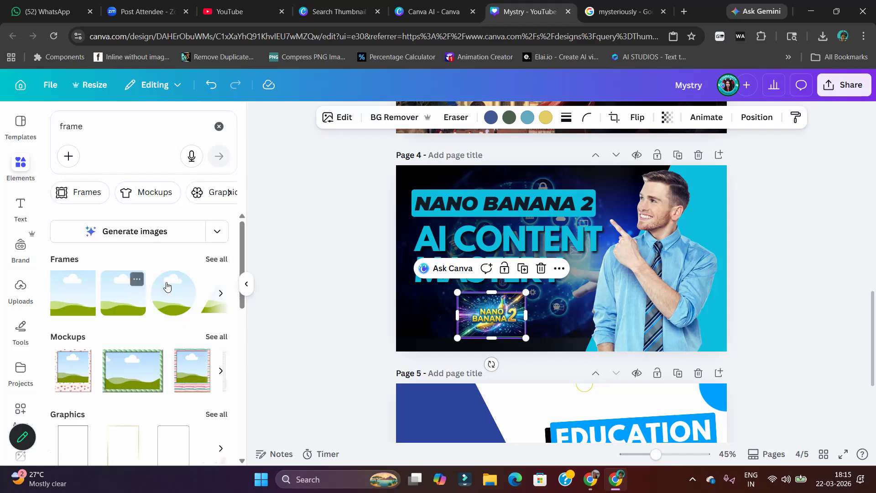
click(217, 258)
Add the slanted four-sided frame filled with the "NANO BANANA 2" artwork and shrink it into the lower middle of page 4
scroll(128, 357, down, 3)
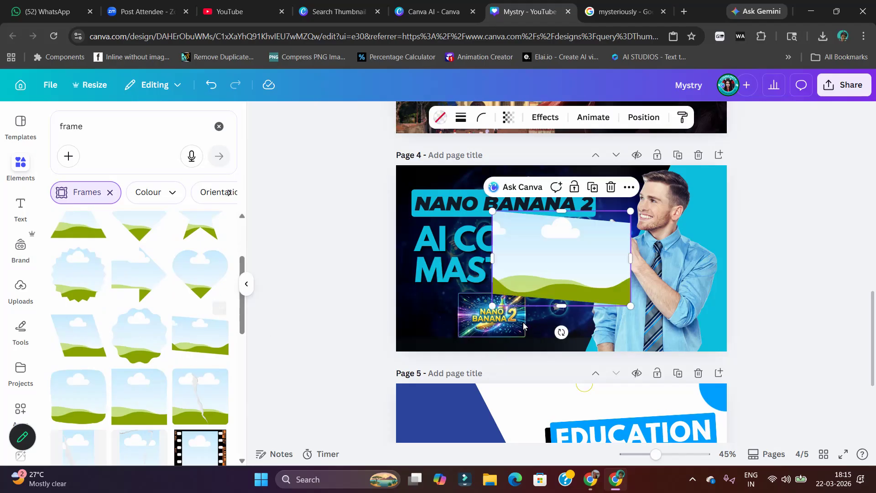
drag(508, 327, 526, 295)
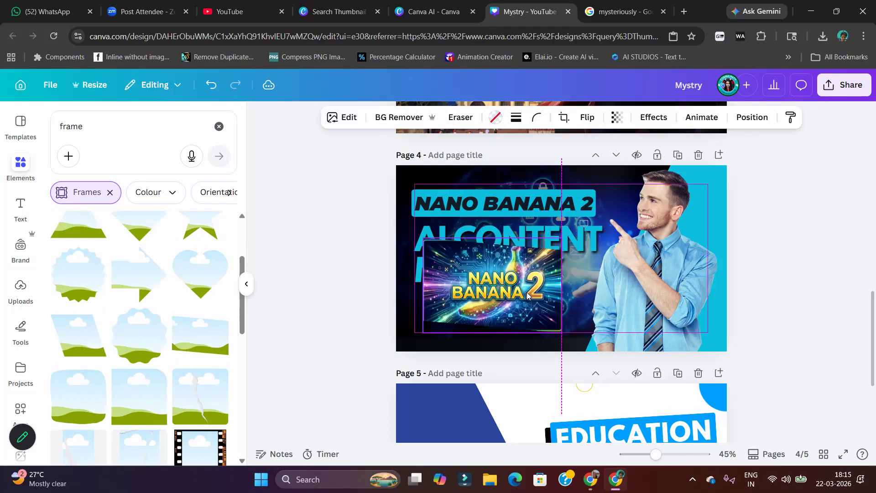
drag(562, 333, 533, 344)
drag(543, 285, 538, 288)
Shift the man's photo toward the lower right and stack the framed picture, "NANO BANANA 2" label and "AI CONTENT MASTERY" headline from top to bottom
drag(505, 241, 584, 282)
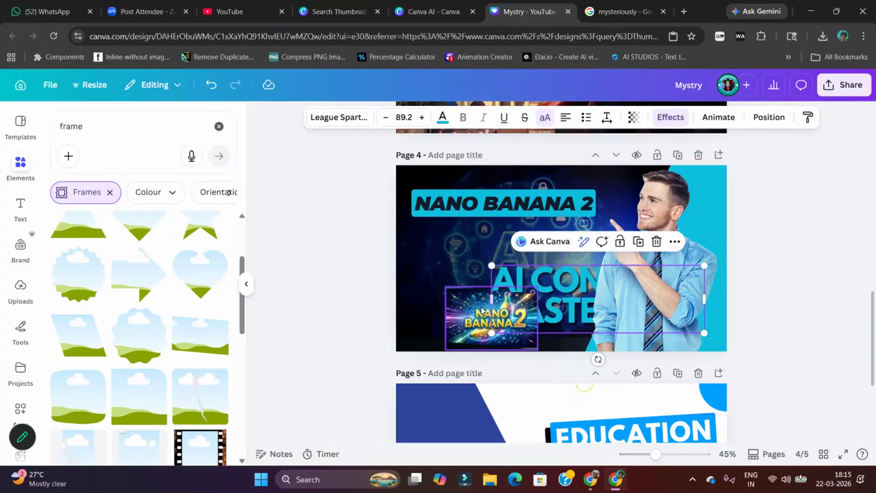
drag(481, 307, 481, 229)
click(578, 201)
drag(579, 201, 616, 246)
drag(493, 194, 498, 296)
click(505, 213)
drag(505, 213, 517, 187)
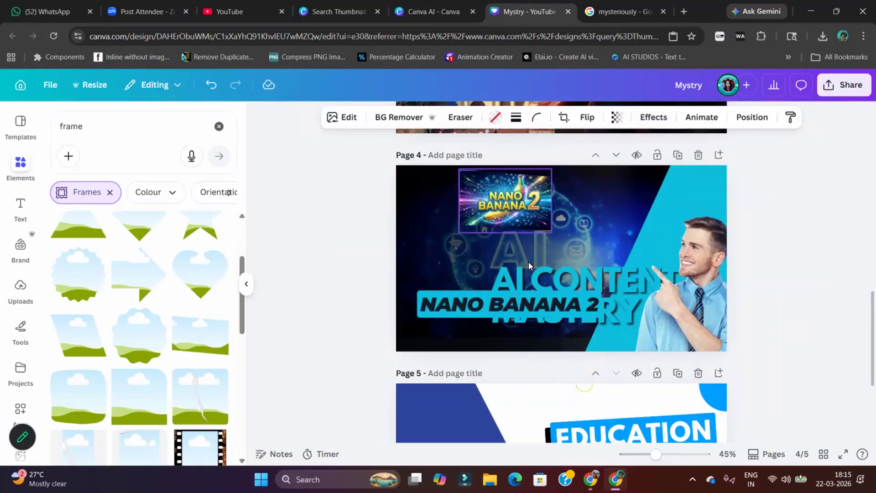
drag(530, 303, 531, 246)
drag(610, 304, 495, 303)
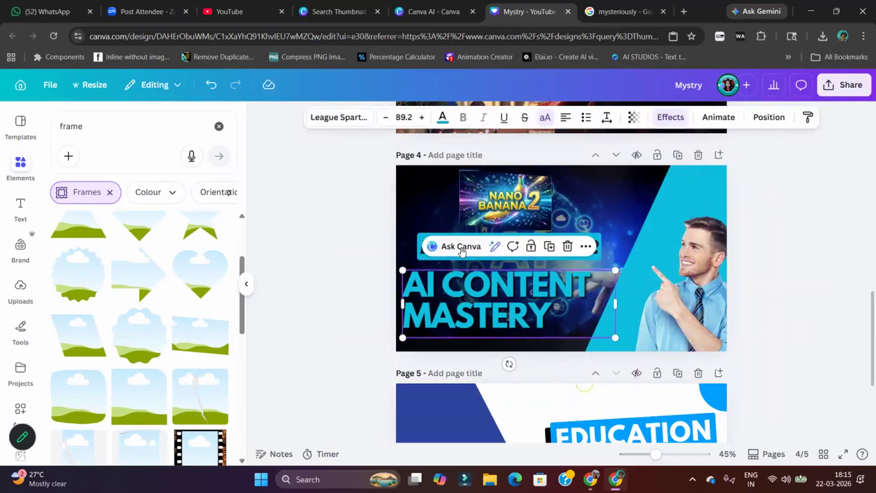
Left-align the "NANO BANANA 2" label with the "AI CONTENT MASTERY" headline and place the slightly enlarged pair at X about 45.5 px
click(419, 253)
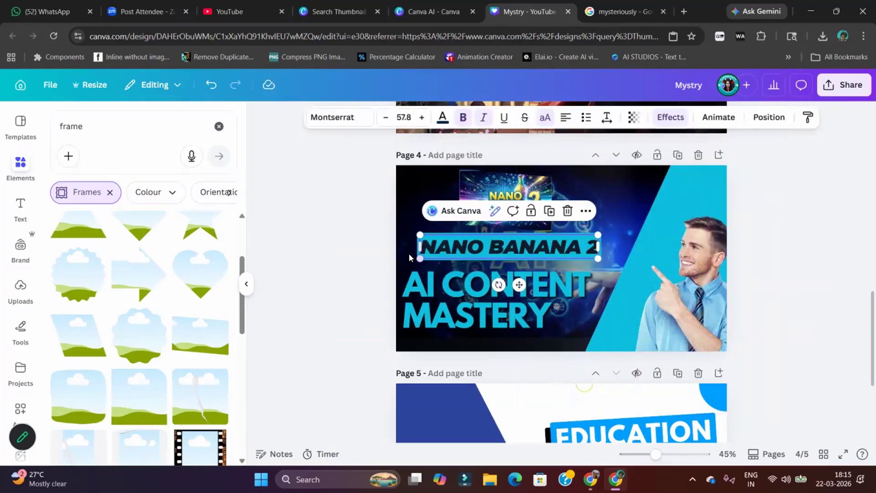
click(564, 244)
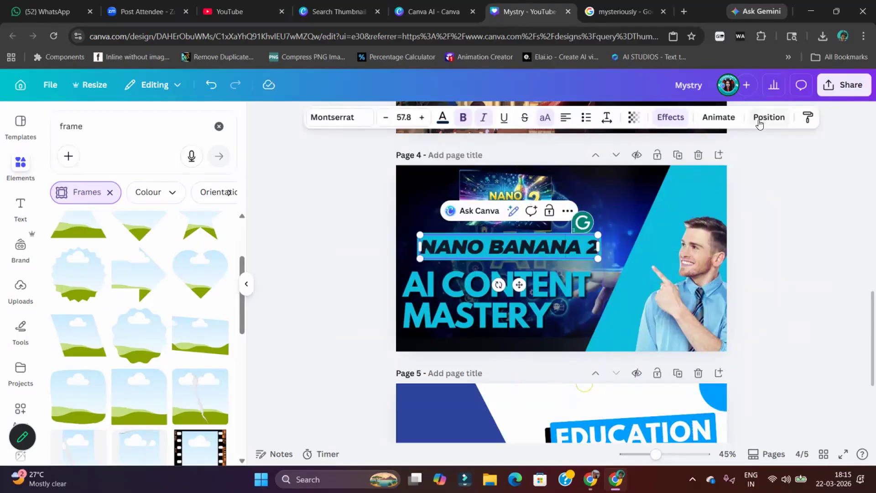
click(759, 119)
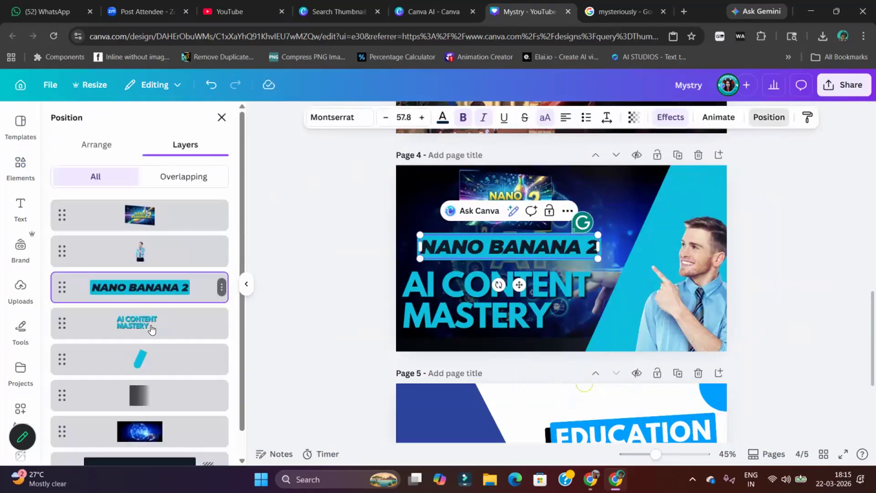
scroll(110, 368, down, 1)
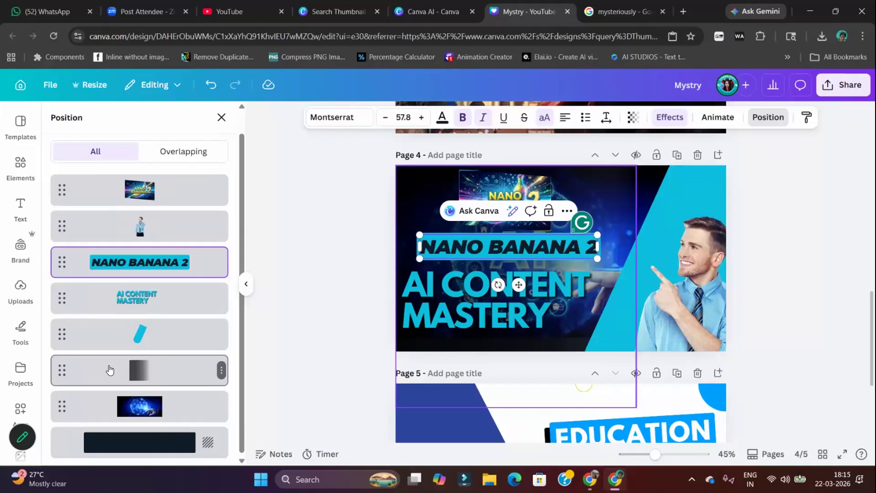
shift+click(147, 298)
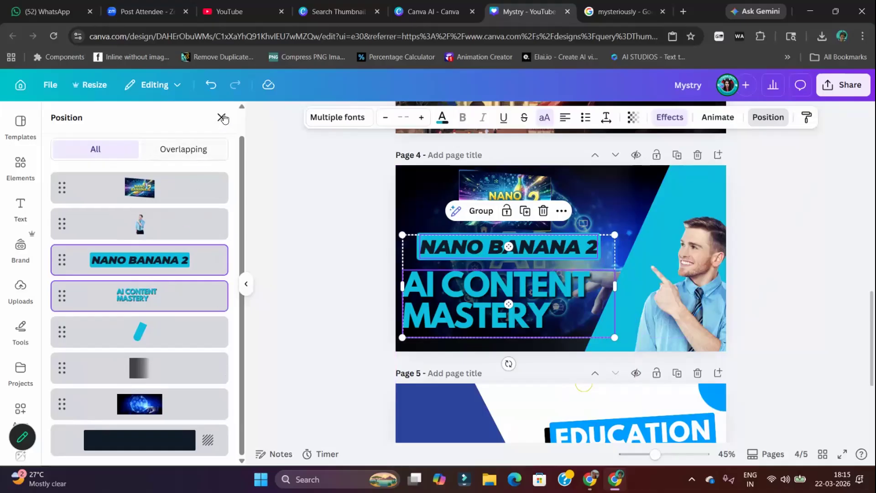
scroll(103, 167, up, 1)
click(97, 152)
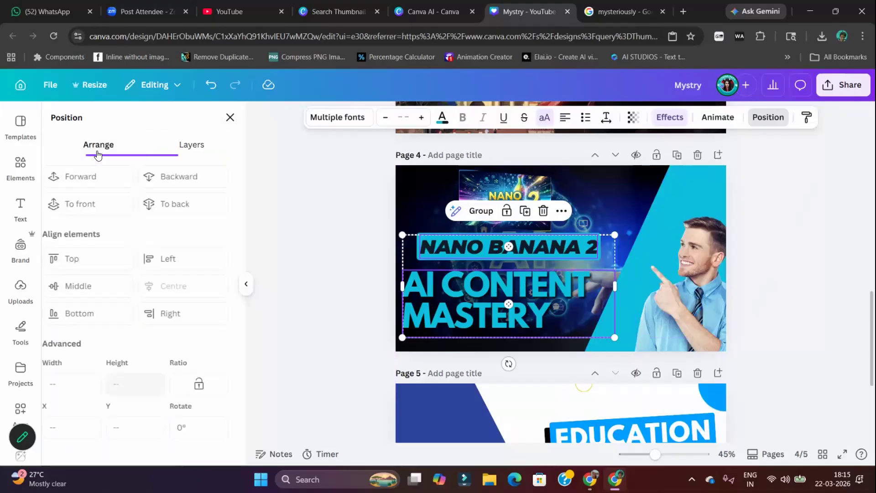
click(183, 259)
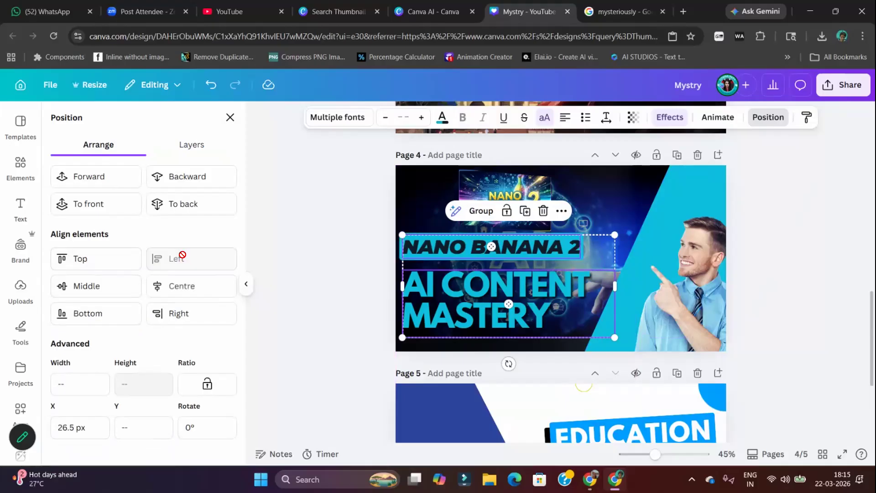
mouse_move(617, 237)
mouse_down()
mouse_move(634, 239)
mouse_move(626, 246)
mouse_up()
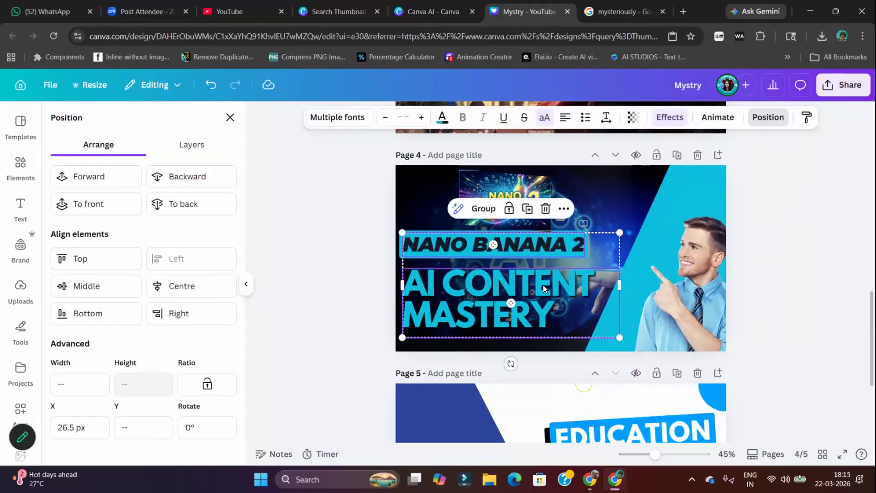
drag(543, 285, 555, 290)
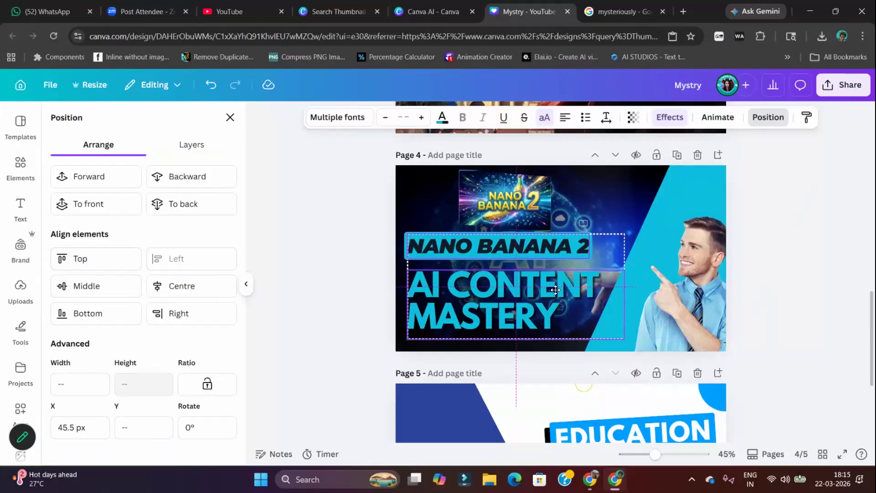
Move the man's photo back up to X about 631 px, Y 0 px and give it a Drop shadow
click(694, 312)
drag(693, 317, 651, 276)
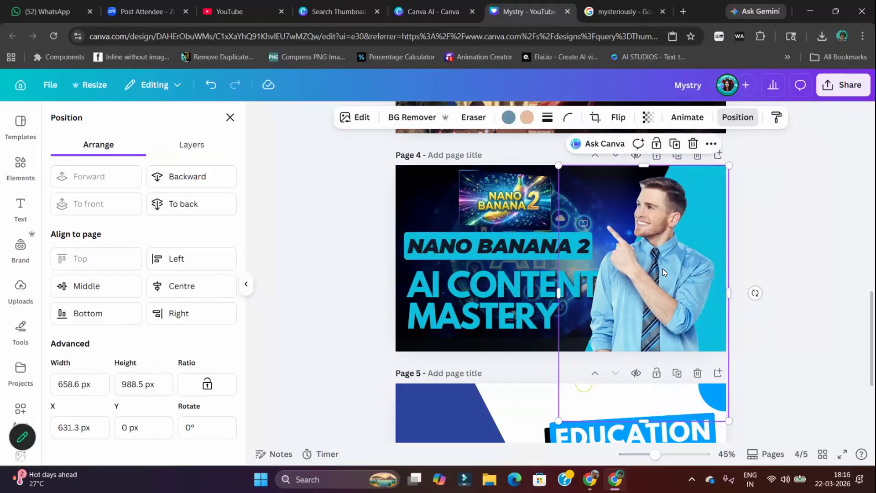
click(364, 119)
scroll(76, 350, down, 3)
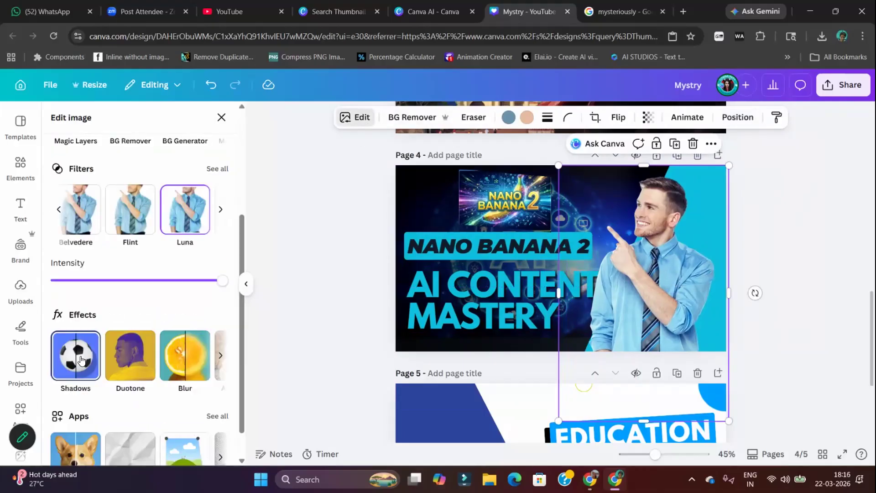
click(81, 360)
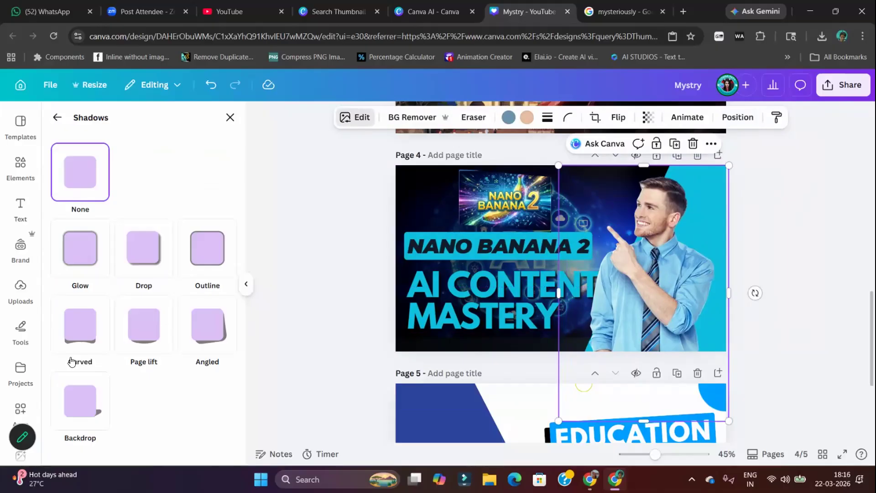
click(146, 258)
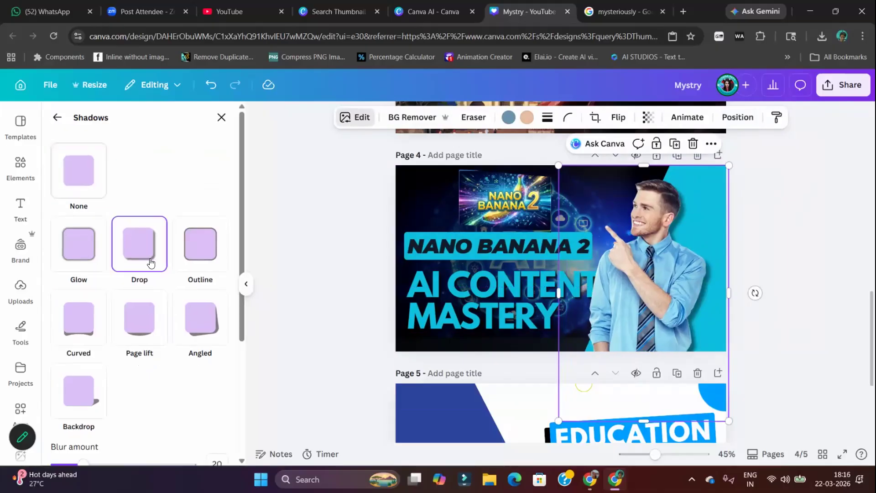
Set the man's drop shadow to distance 66, angle 70 and blur amount 37
scroll(141, 362, down, 4)
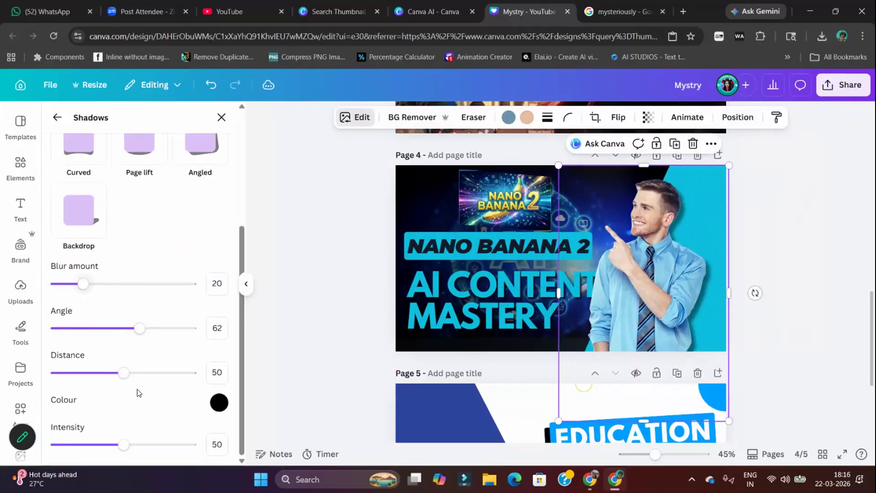
drag(122, 376, 145, 377)
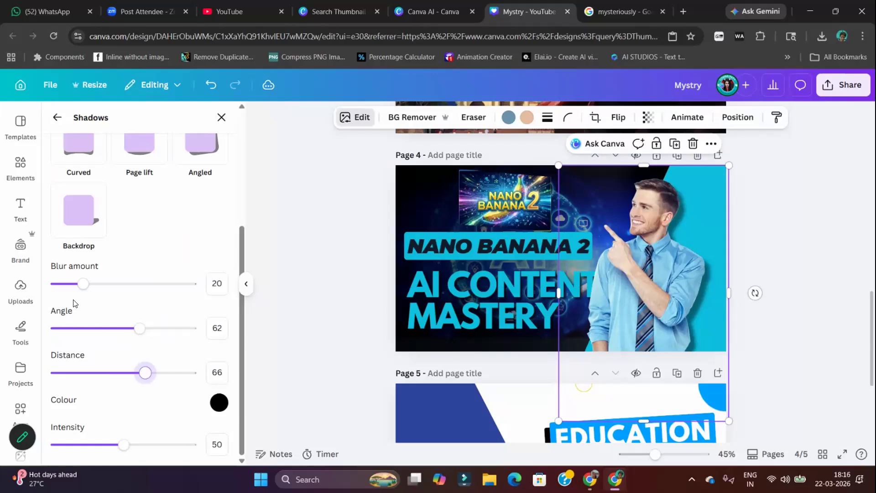
drag(139, 329, 153, 351)
drag(83, 284, 106, 296)
Enlarge the man's photo slightly and shift it a little to the right, clear of the headline
drag(729, 165, 745, 140)
mouse_move(657, 257)
mouse_down()
mouse_move(645, 267)
mouse_move(654, 259)
mouse_move(651, 267)
mouse_move(663, 267)
mouse_up()
scroll(860, 274, up, 2)
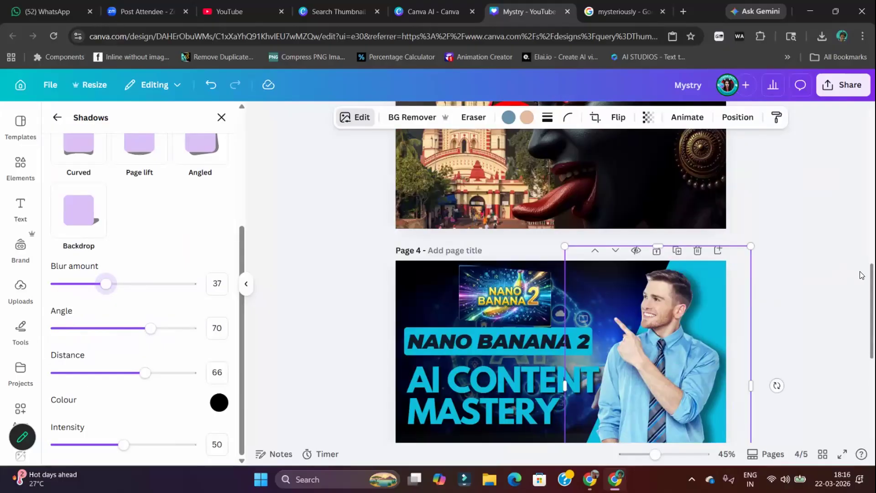
Duplicate the page 4 thumbnail and delete the "NANO BANANA 2" text label from the page 5 copy
click(773, 310)
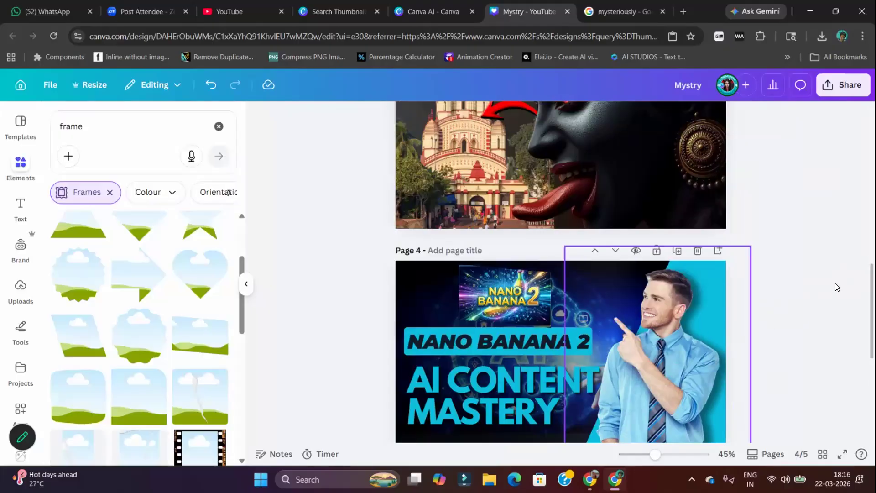
scroll(820, 201, down, 1)
scroll(803, 229, down, 3)
scroll(480, 224, up, 2)
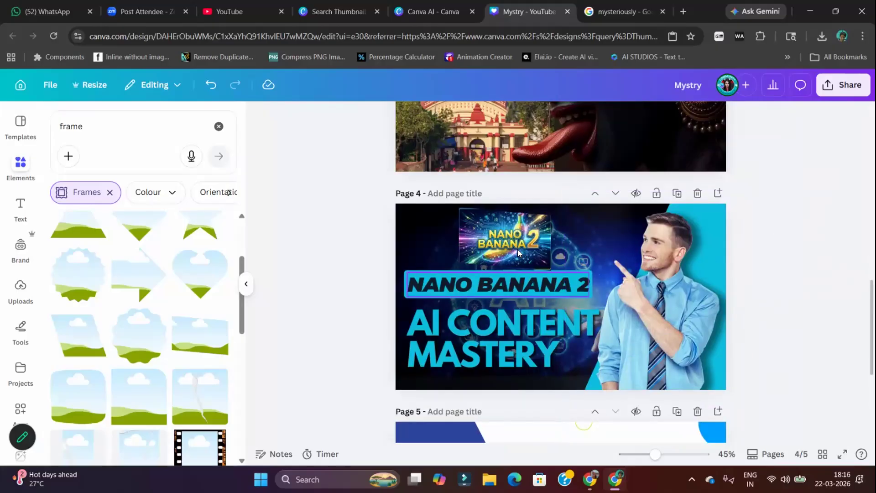
click(535, 293)
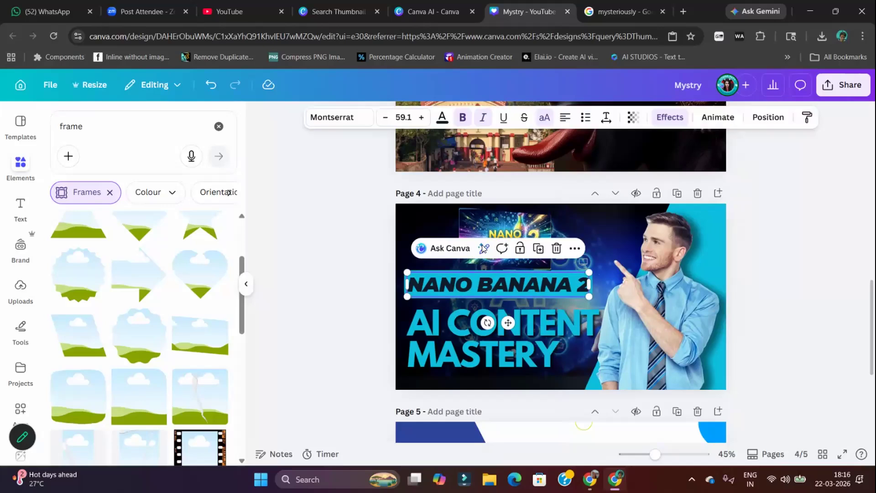
key(Escape)
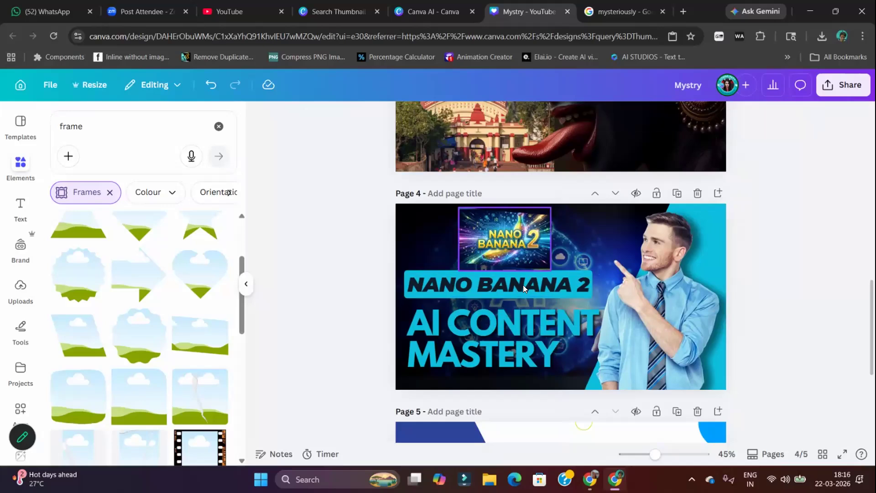
click(677, 193)
click(523, 258)
click(520, 286)
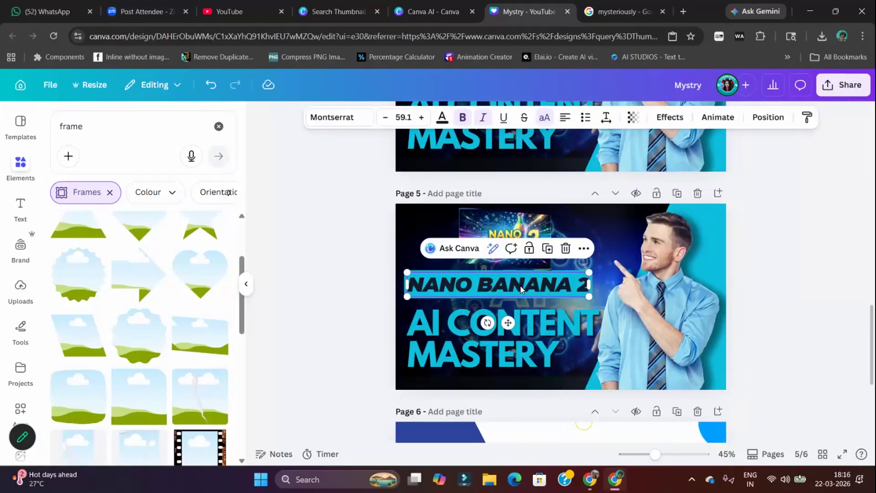
key(Delete)
Move page 5's "AI CONTENT MASTERY" headline up beneath the slightly lowered artwork and enlarge the headline to size 94.9
drag(525, 330, 532, 301)
drag(524, 219, 525, 227)
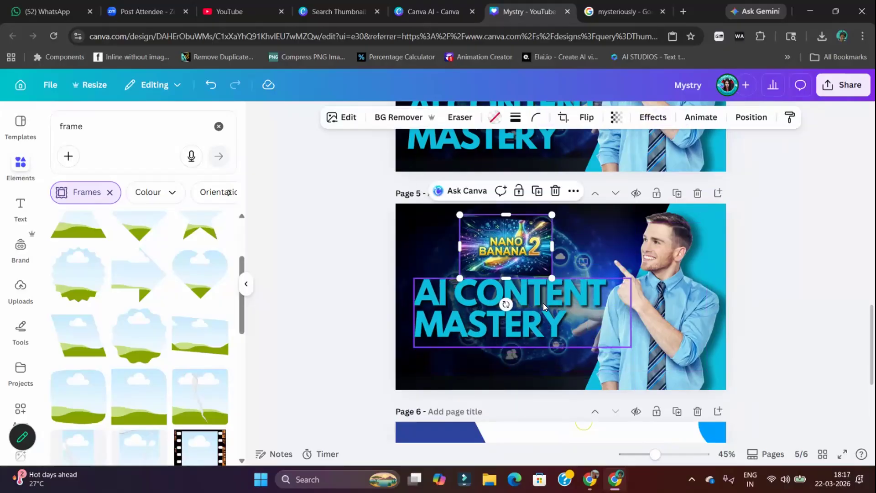
click(540, 309)
drag(540, 310, 540, 318)
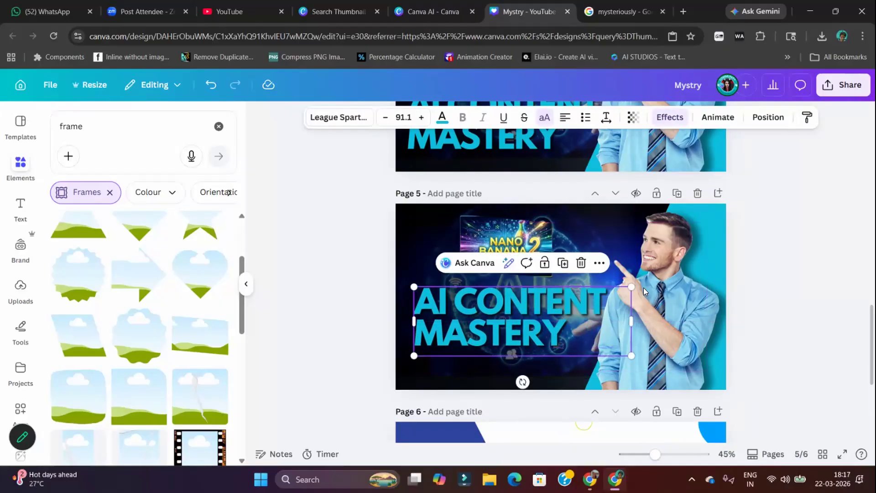
mouse_move(642, 284)
mouse_down()
mouse_move(654, 294)
mouse_move(651, 282)
mouse_up()
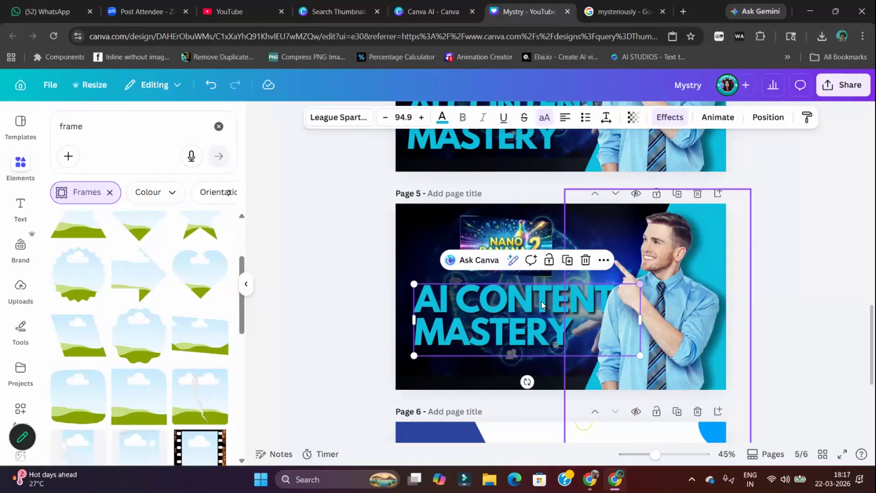
click(327, 258)
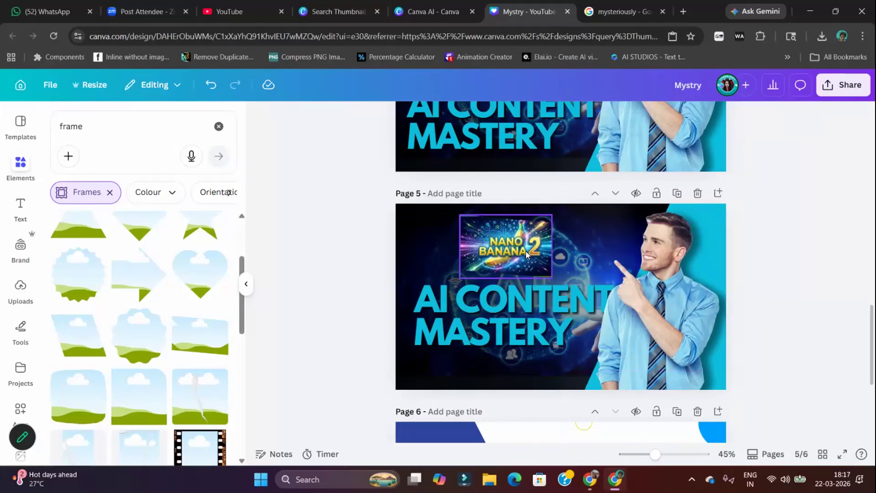
Shift the man's photo slightly left, then duplicate the headline and align the copy over the original at X 72 px, Y 310 px
click(684, 290)
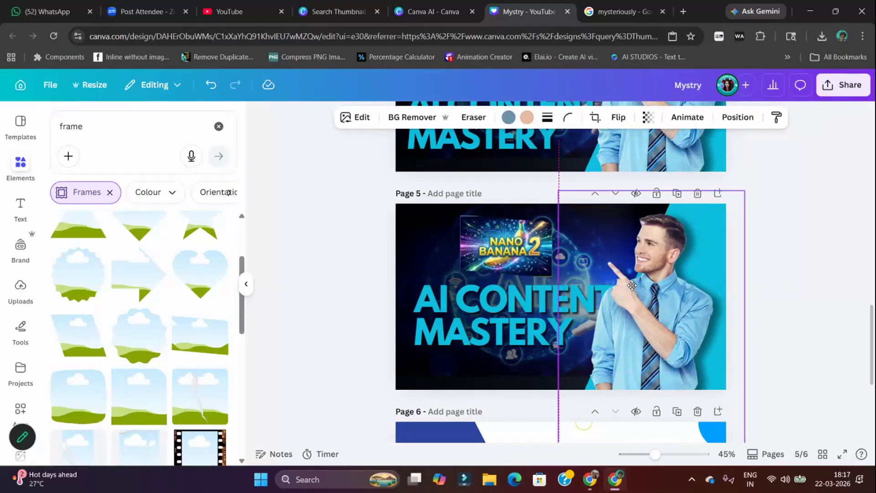
click(490, 299)
click(577, 260)
drag(547, 301, 541, 297)
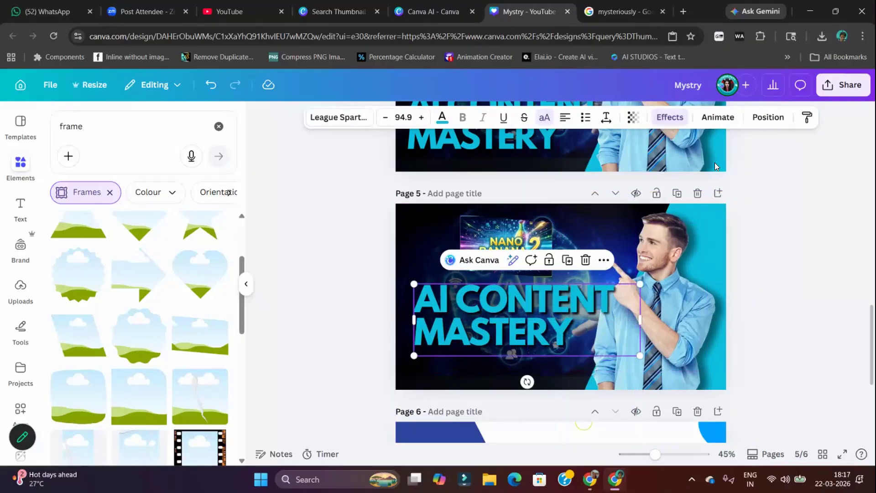
Replace the Drop shadow on the topmost headline copy with the Hollow text effect
click(670, 117)
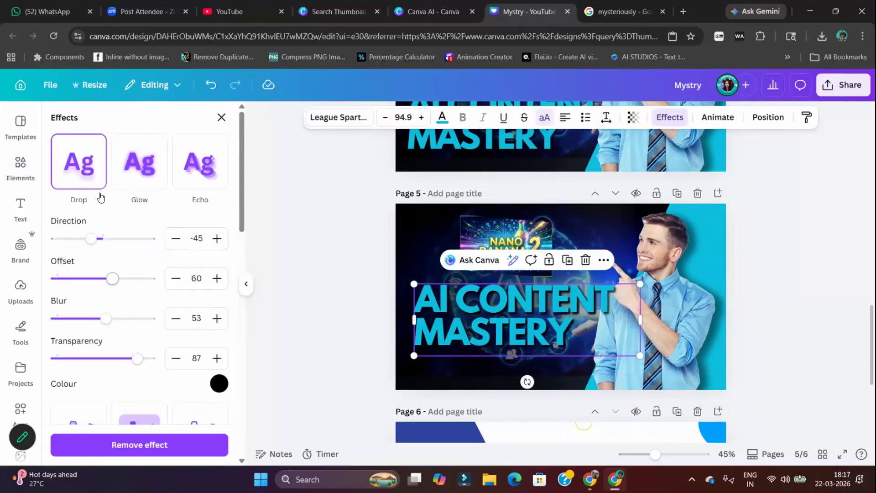
click(221, 117)
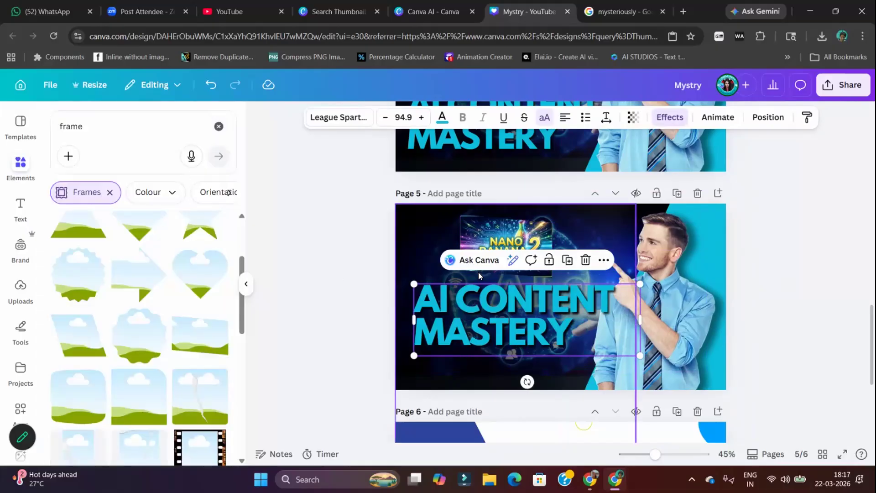
click(508, 303)
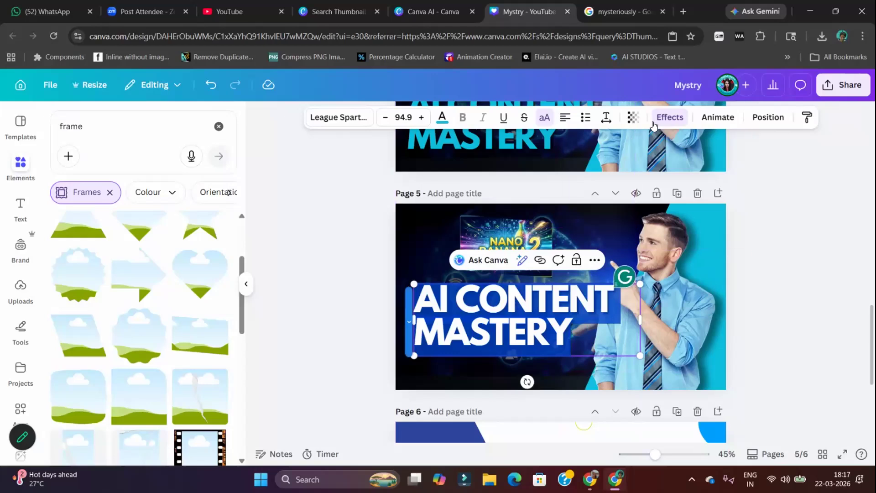
click(771, 117)
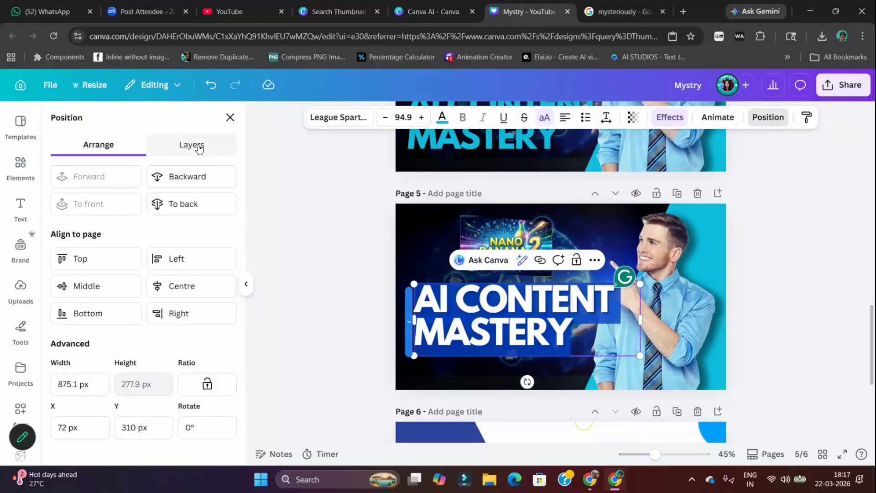
click(194, 145)
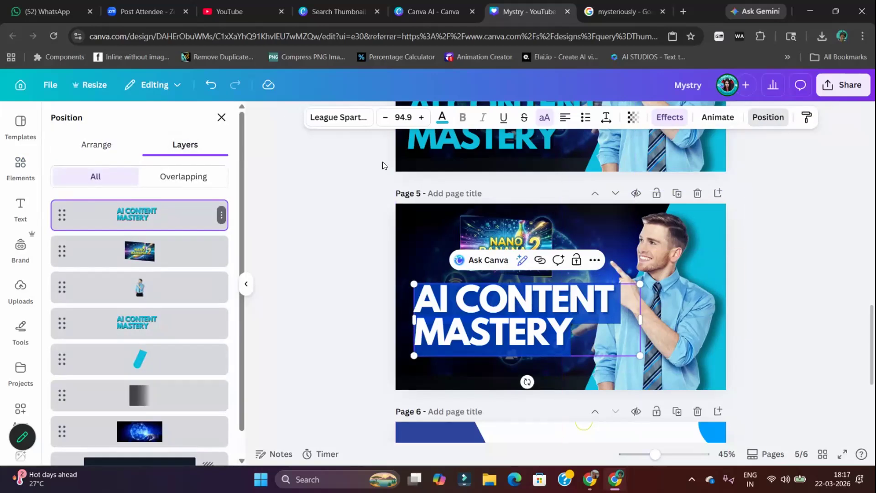
click(670, 117)
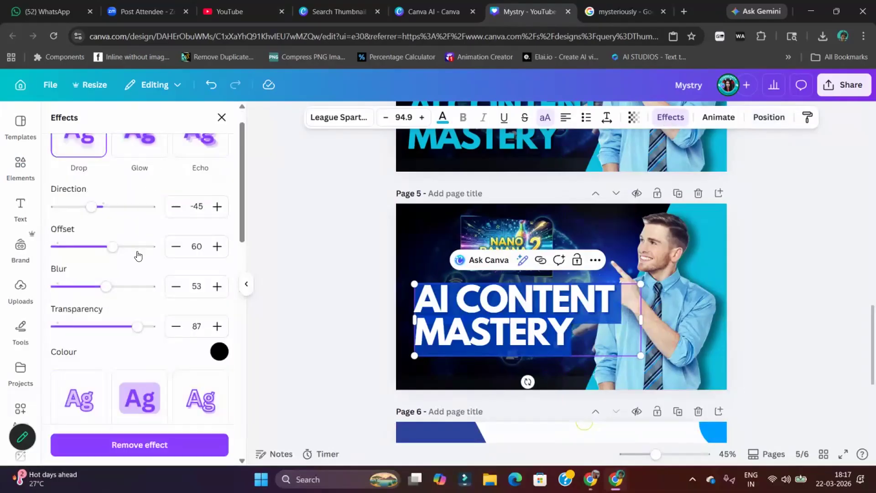
scroll(138, 250, up, 1)
scroll(101, 256, down, 5)
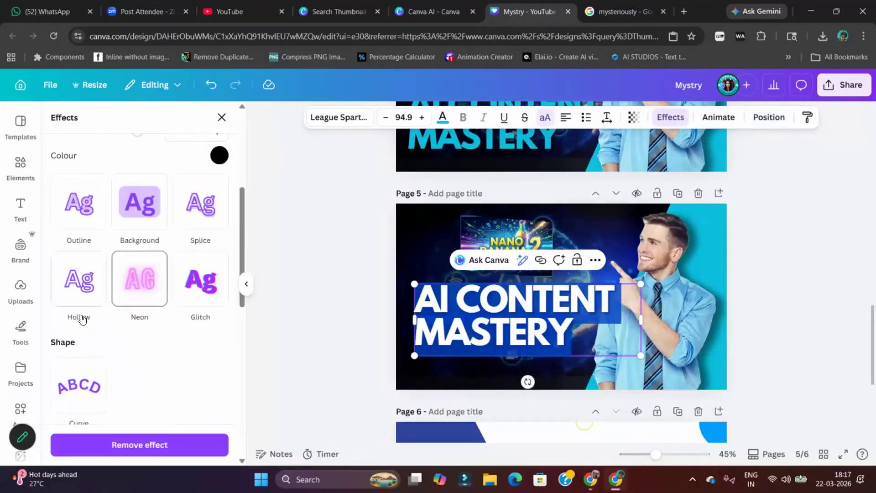
click(77, 282)
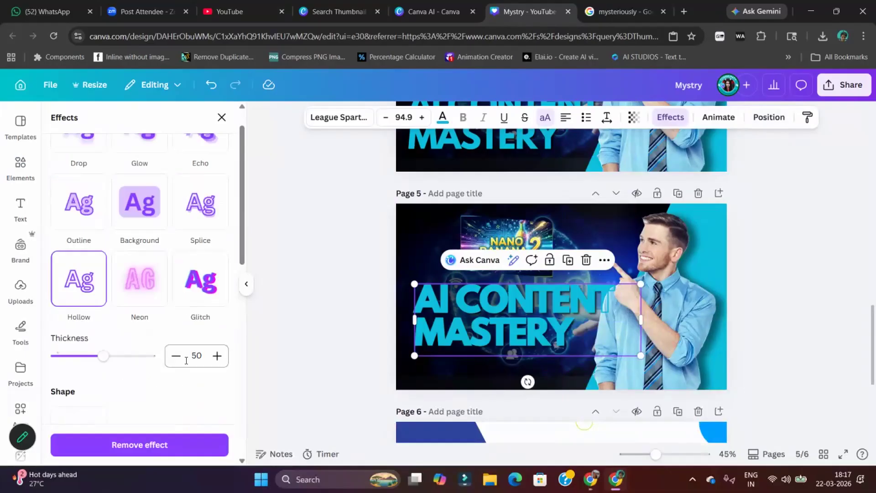
scroll(187, 360, down, 3)
scroll(174, 317, up, 5)
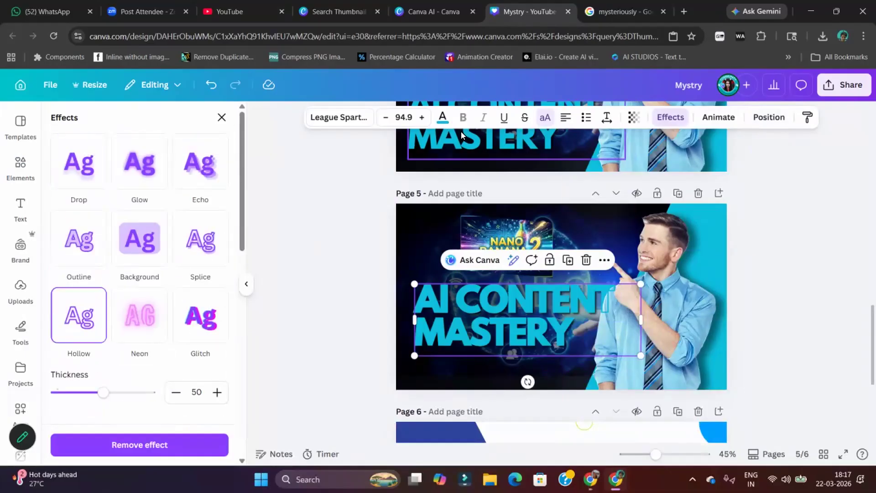
Colour the hollow headline copy black and set its outline thickness to 16
click(442, 117)
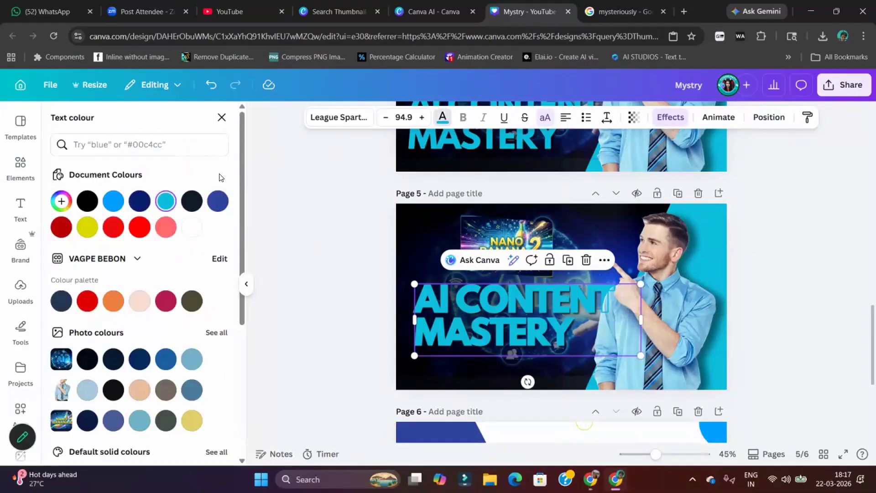
click(86, 203)
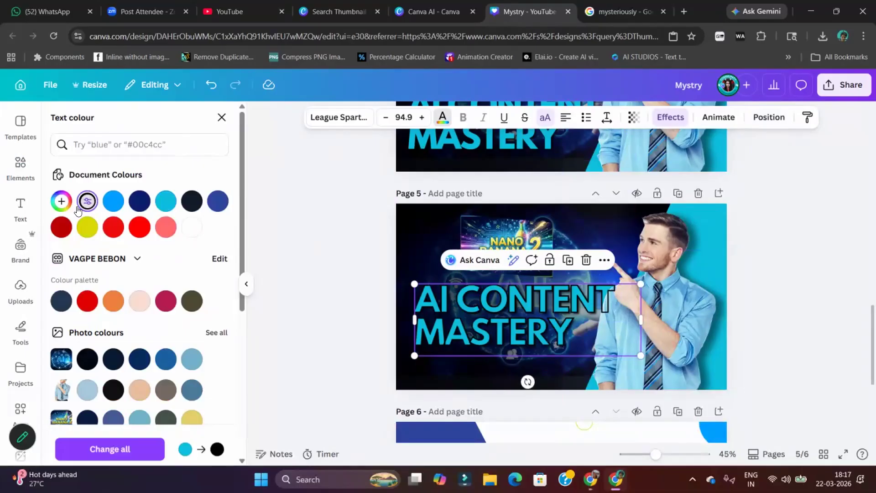
click(660, 117)
drag(109, 208, 71, 211)
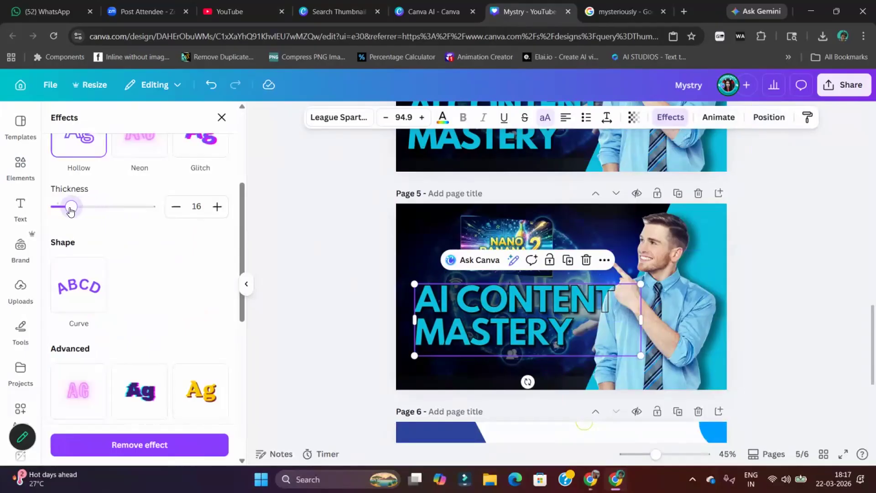
Select both stacked headline layers, enlarge them together to size 115 and place them lower on page 5
drag(258, 266, 388, 302)
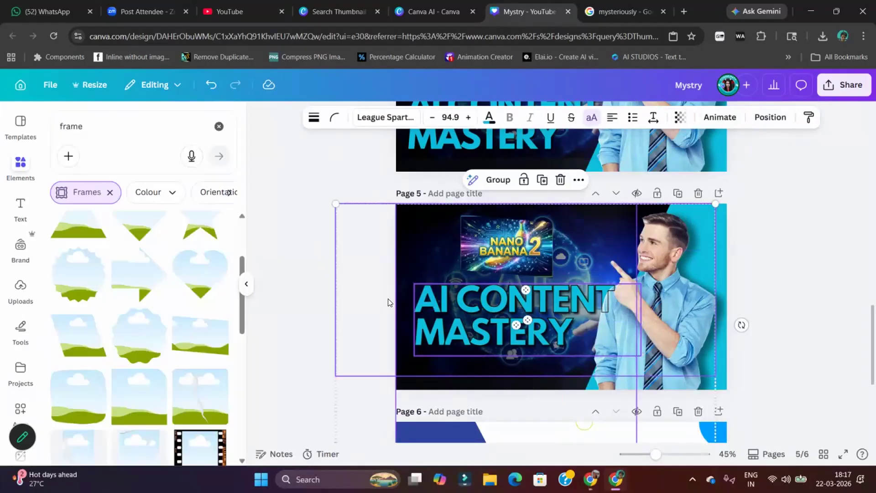
click(770, 117)
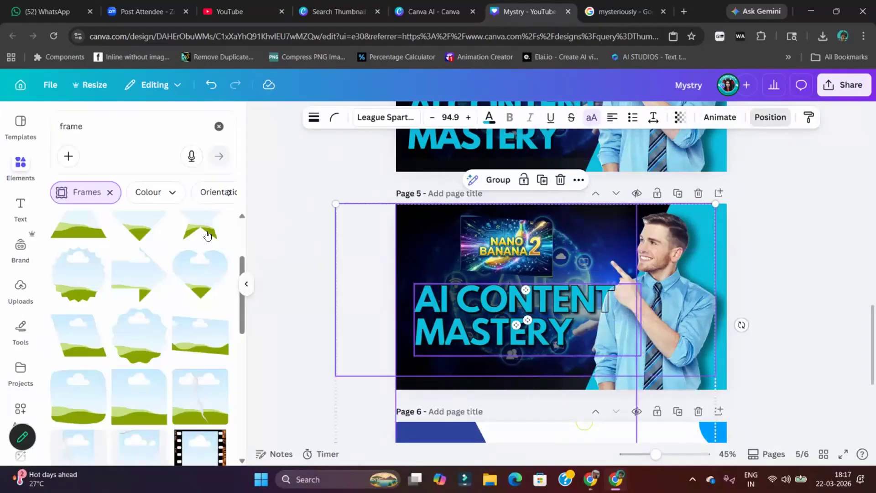
click(141, 337)
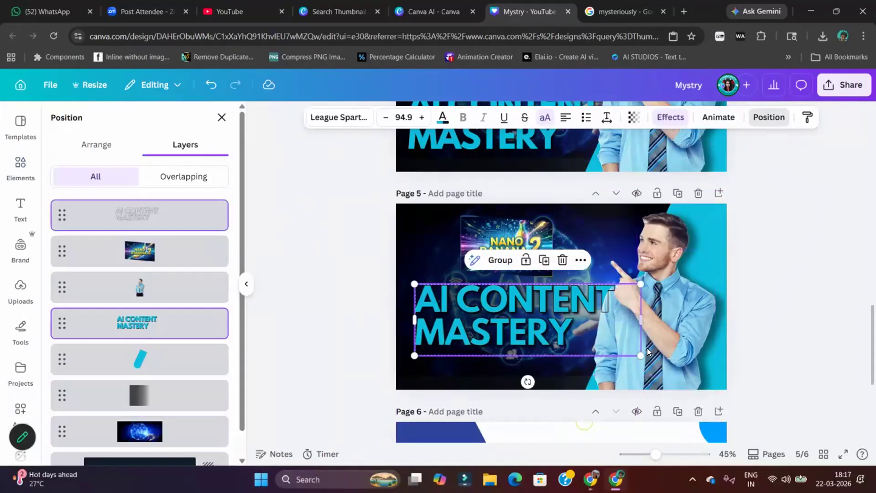
drag(641, 355, 683, 380)
drag(597, 317, 595, 327)
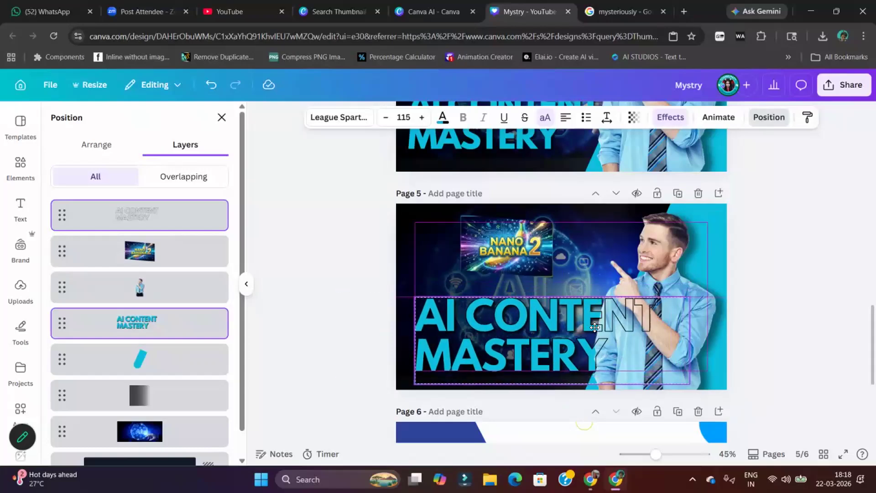
Move the framed NANO BANANA 2 artwork slightly down so it sits just above the enlarged headline
click(520, 237)
drag(516, 235, 516, 243)
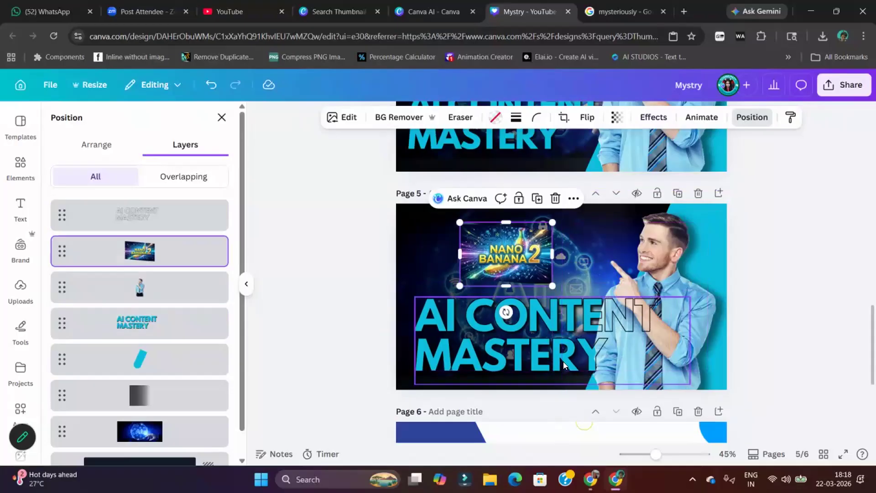
click(350, 120)
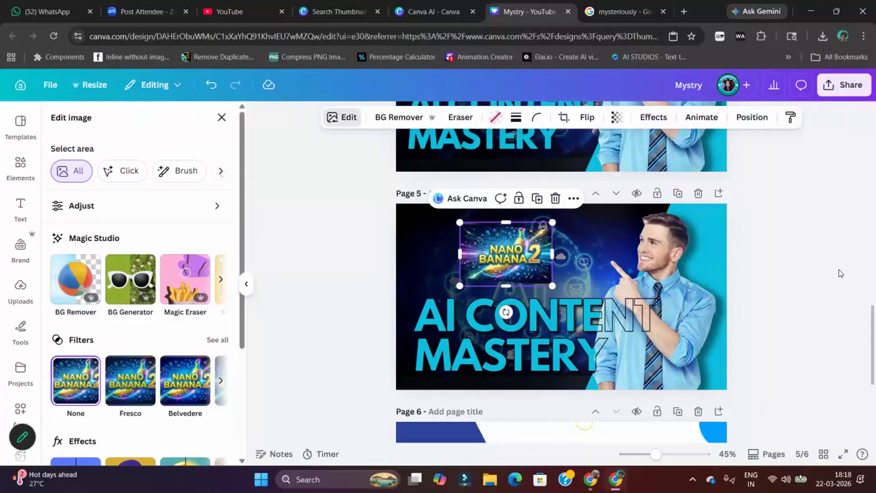
click(824, 267)
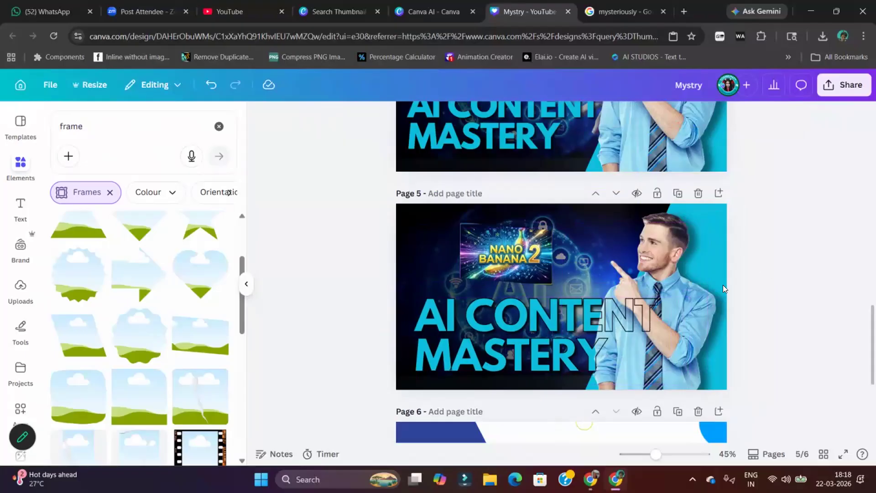
Delete the unused page 6 at the end of the design
scroll(723, 285, down, 3)
click(647, 333)
click(699, 296)
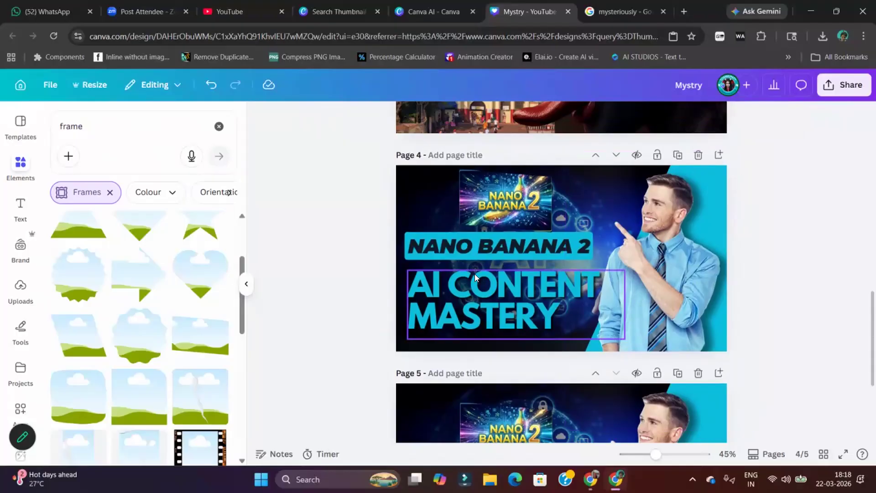
scroll(670, 326, up, 12)
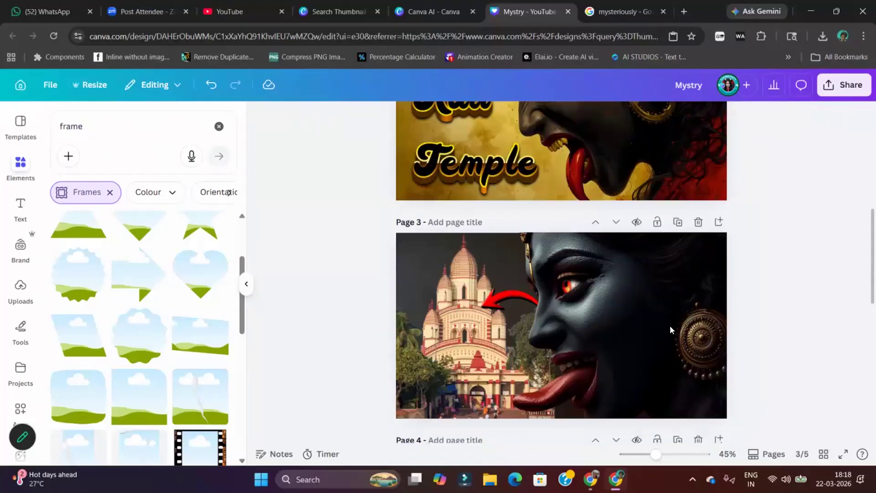
scroll(617, 298, down, 15)
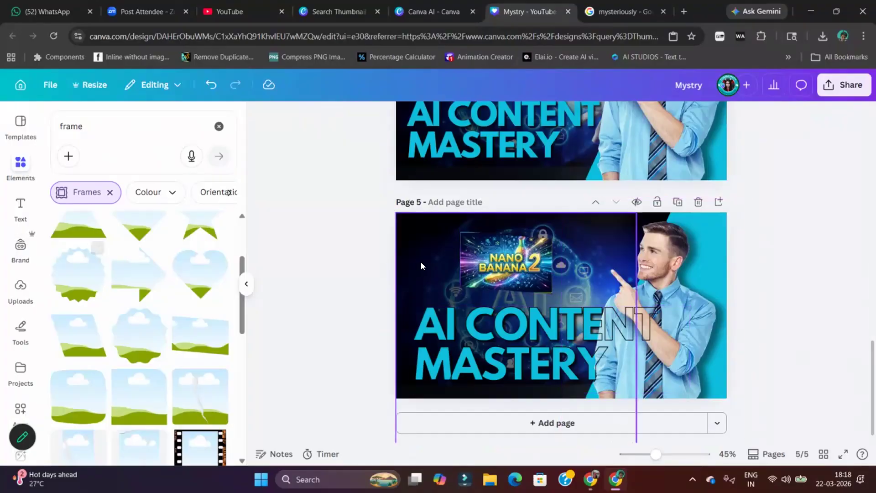
scroll(374, 254, up, 7)
scroll(345, 237, up, 10)
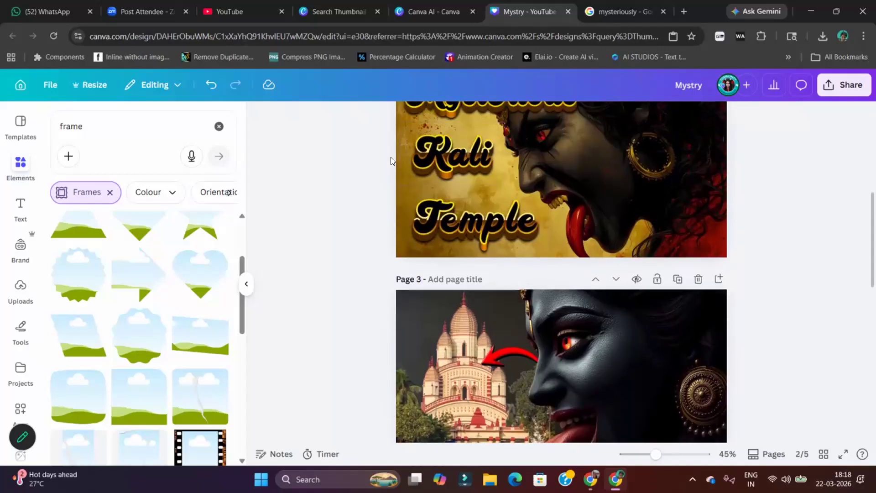
scroll(206, 292, down, 3)
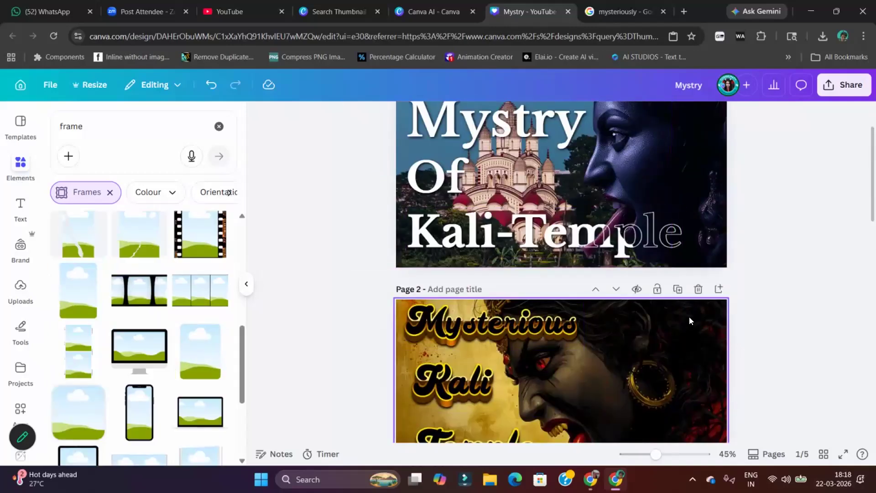
Review the thumbnail pages down to page 5, and switch to YouTube to examine the video and Shorts thumbnails in the home feed
scroll(685, 315, down, 10)
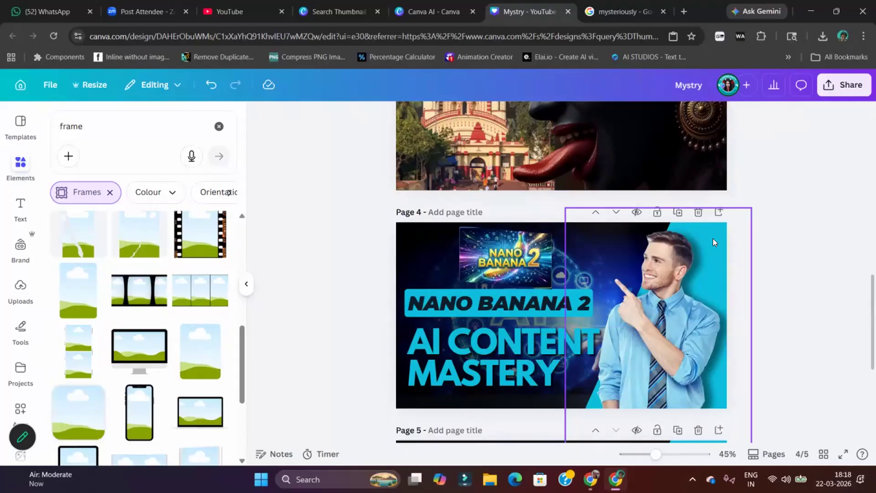
scroll(686, 249, down, 5)
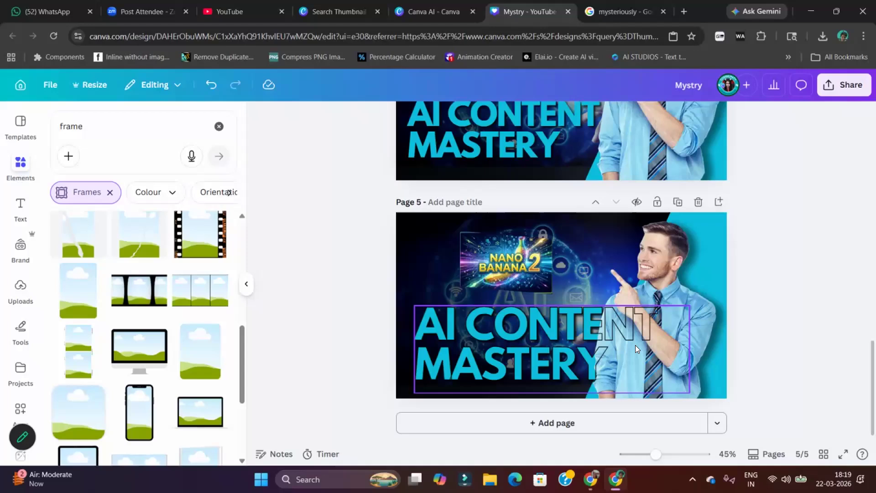
click(220, 10)
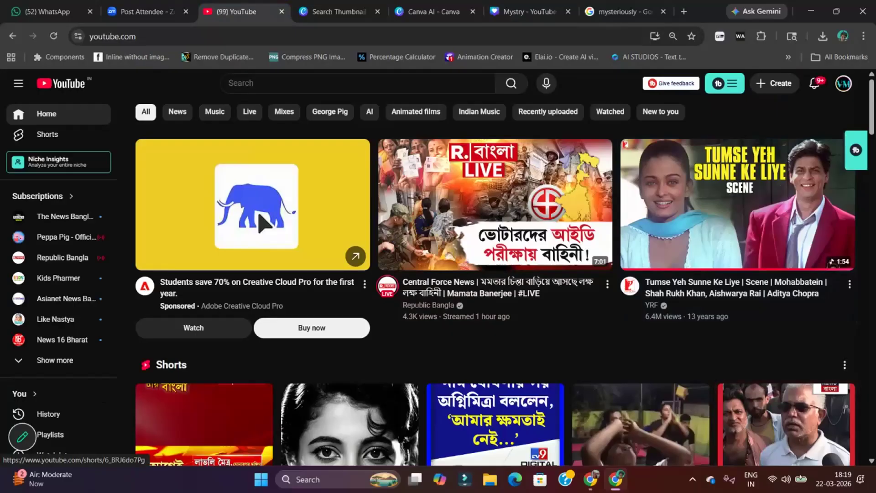
scroll(263, 224, down, 3)
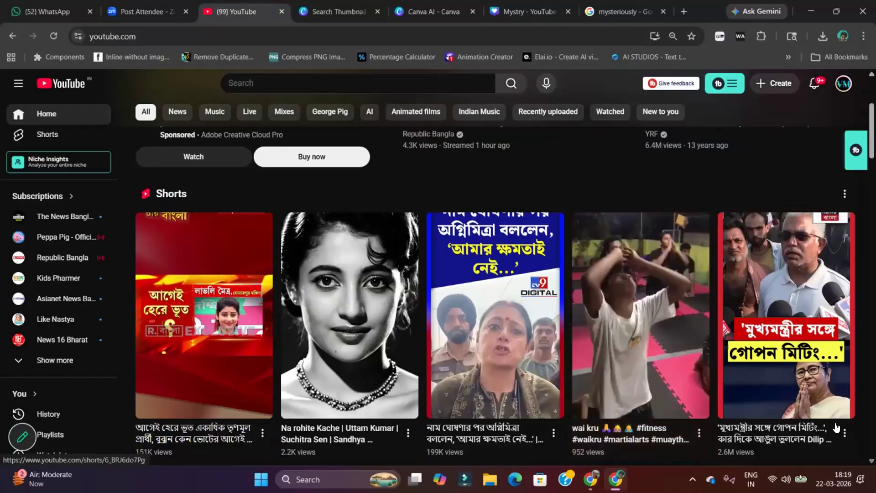
scroll(553, 416, down, 6)
scroll(673, 417, down, 3)
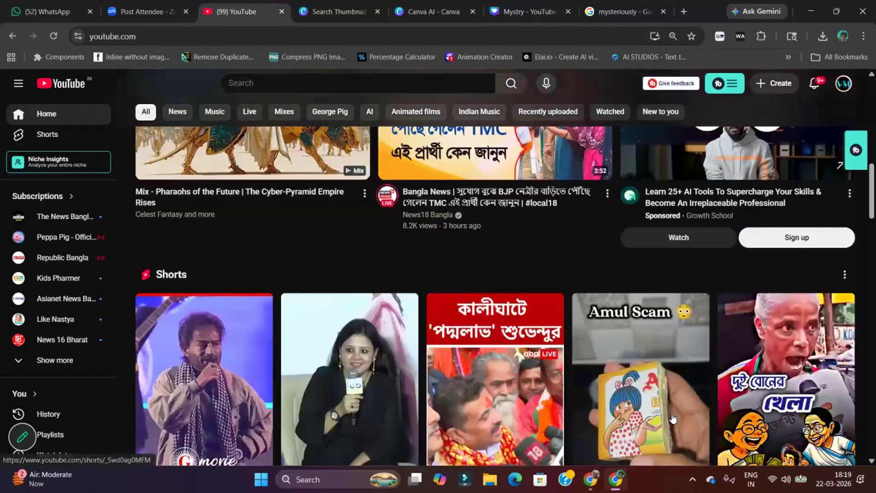
scroll(673, 418, down, 2)
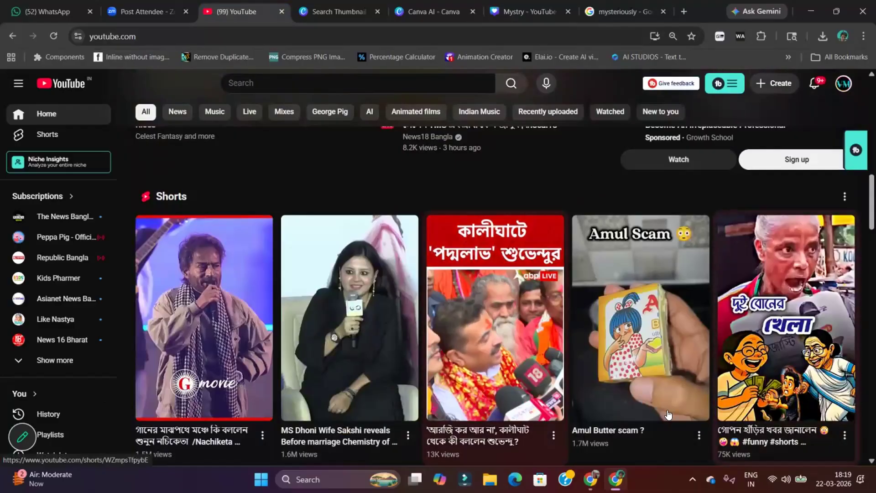
mouse_move(615, 479)
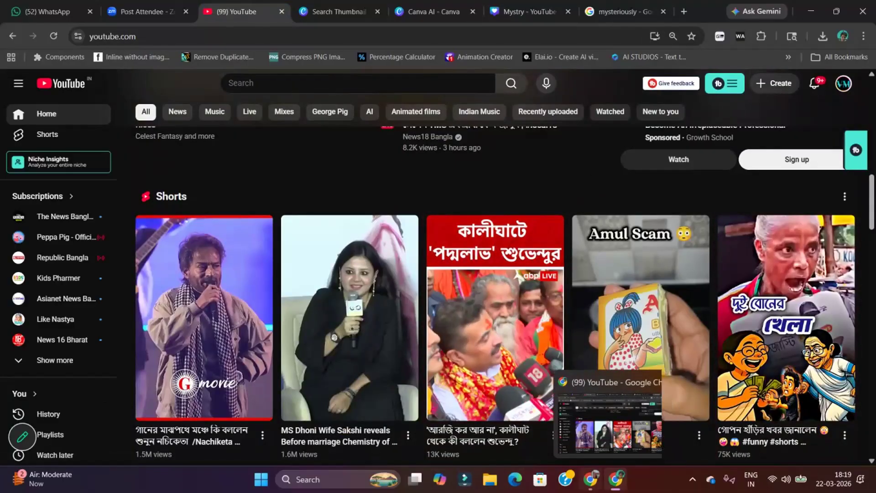